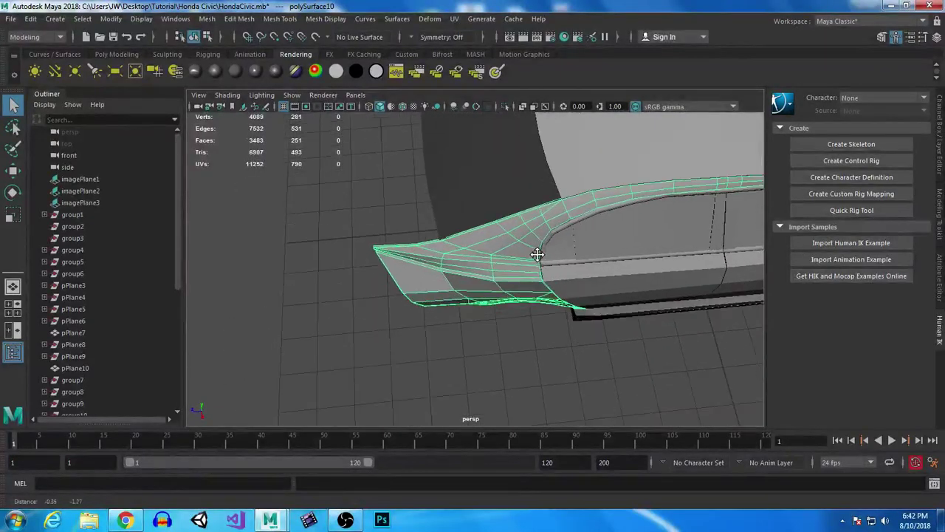
Step: Select the vertices along the outer side of the rear quarter panel near its rear end and nudge them slightly inward
{"action": "key", "text": "space"}
{"action": "key", "text": "space"}
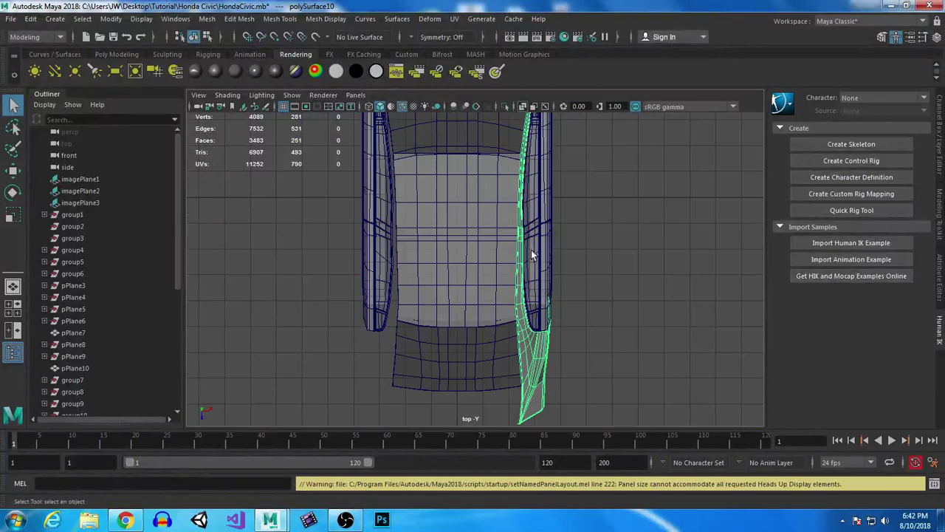
{"action": "middle_click_drag", "start_coordinate": [601, 346], "coordinate": [562, 181], "text": "alt"}
{"action": "scroll", "coordinate": [616, 342], "scroll_direction": "up", "scroll_amount": 4}
{"action": "middle_click_drag", "start_coordinate": [615, 342], "coordinate": [477, 334], "text": "alt"}
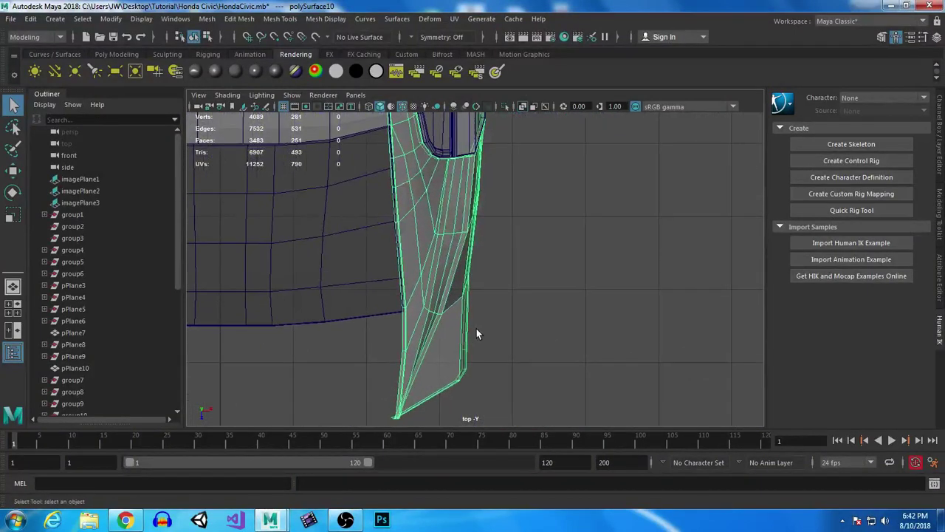
{"action": "right_click_drag", "start_coordinate": [431, 199], "coordinate": [403, 181]}
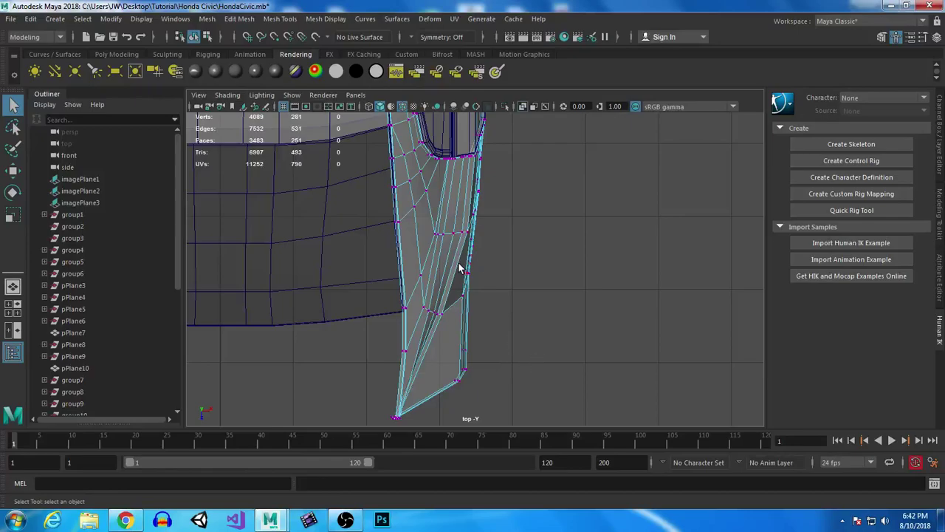
{"action": "left_click", "coordinate": [497, 267]}
{"action": "key", "text": "space"}
{"action": "key", "text": "space"}
{"action": "left_click_drag", "start_coordinate": [539, 309], "coordinate": [525, 285], "text": "alt"}
{"action": "right_click_drag", "start_coordinate": [525, 285], "coordinate": [629, 386], "text": "alt"}
{"action": "left_click_drag", "start_coordinate": [628, 386], "coordinate": [705, 339], "text": "alt"}
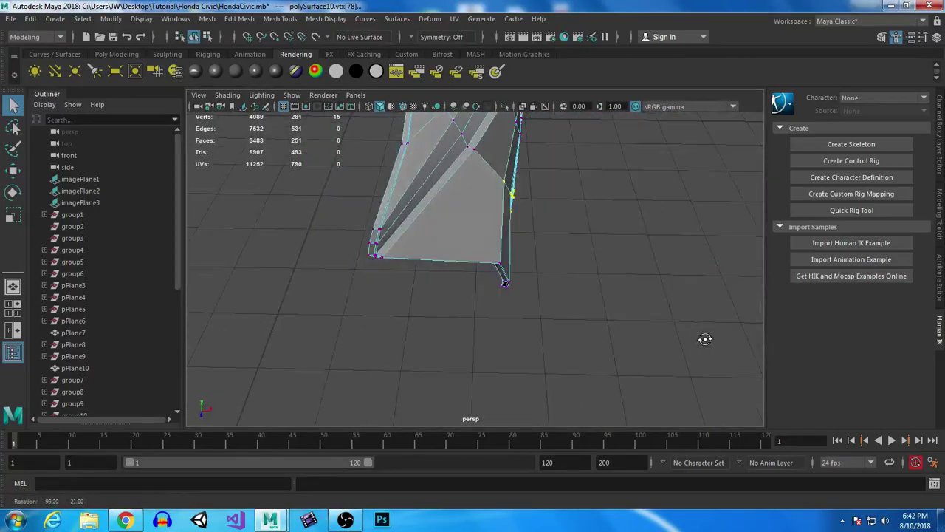
{"action": "key", "text": "w"}
{"action": "left_click_drag", "start_coordinate": [578, 192], "coordinate": [576, 192]}
{"action": "left_click_drag", "start_coordinate": [519, 214], "coordinate": [483, 357], "text": "alt"}
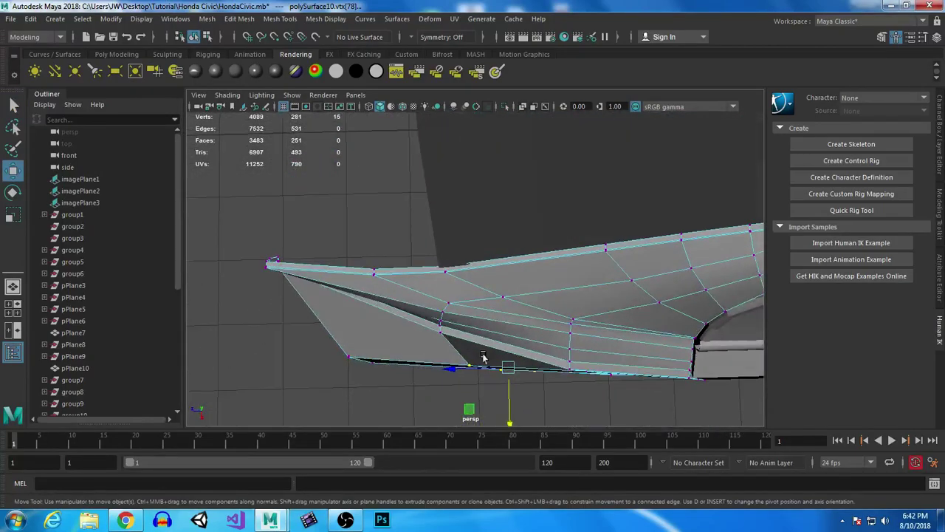
Step: Return to object mode and examine the rear quarter panel's shape in its unsmoothed display
{"action": "left_click_drag", "start_coordinate": [453, 325], "coordinate": [529, 193], "text": "alt"}
{"action": "right_click_drag", "start_coordinate": [529, 194], "coordinate": [576, 155]}
{"action": "left_click_drag", "start_coordinate": [716, 302], "coordinate": [569, 281], "text": "alt"}
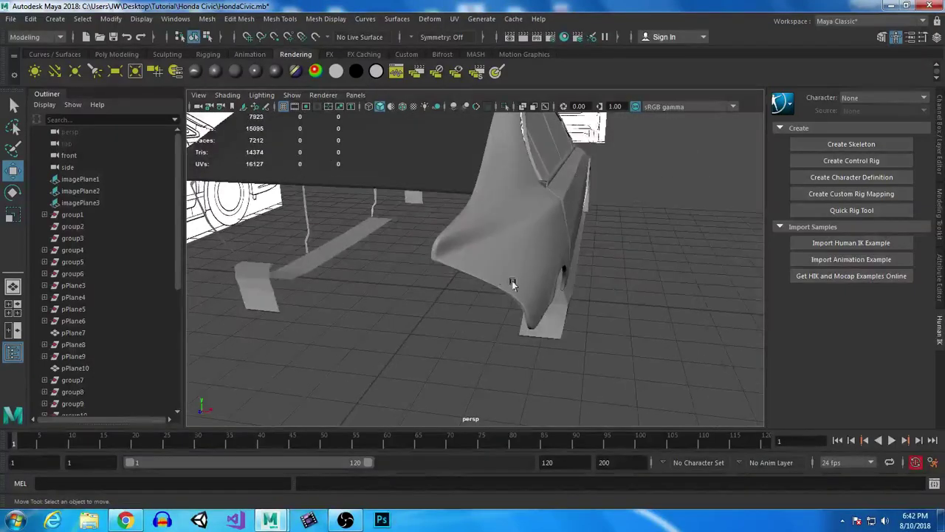
{"action": "left_click", "coordinate": [481, 287]}
{"action": "key", "text": "1"}
{"action": "left_click", "coordinate": [678, 331]}
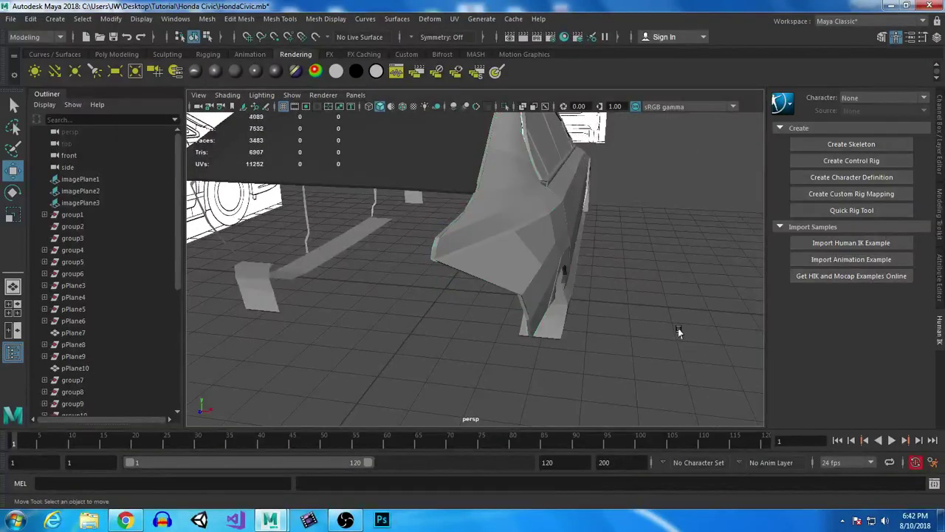
{"action": "left_click_drag", "start_coordinate": [647, 345], "coordinate": [487, 302], "text": "alt"}
{"action": "left_click", "coordinate": [486, 289]}
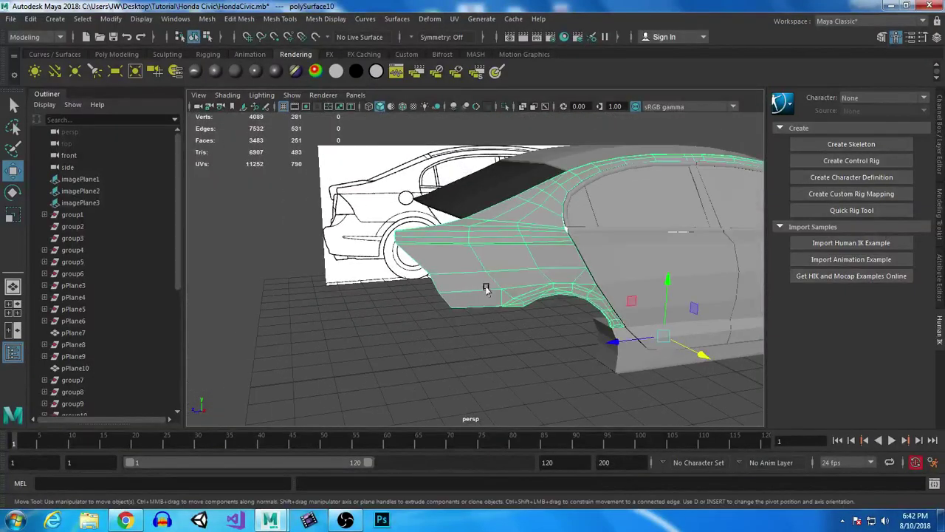
Step: Try to adjust edges at the rear end of the window-sill trim, undo the changes and return to object mode
{"action": "left_click", "coordinate": [601, 253]}
{"action": "left_click_drag", "start_coordinate": [601, 254], "coordinate": [487, 373], "text": "alt"}
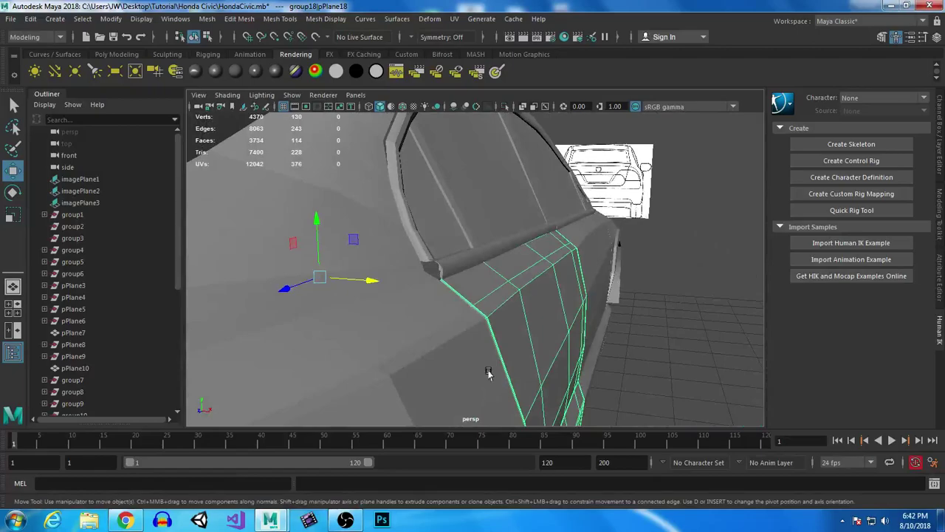
{"action": "left_click", "coordinate": [447, 268]}
{"action": "left_click_drag", "start_coordinate": [447, 267], "coordinate": [469, 290], "text": "alt"}
{"action": "right_click_drag", "start_coordinate": [465, 279], "coordinate": [461, 148]}
{"action": "left_click", "coordinate": [433, 314]}
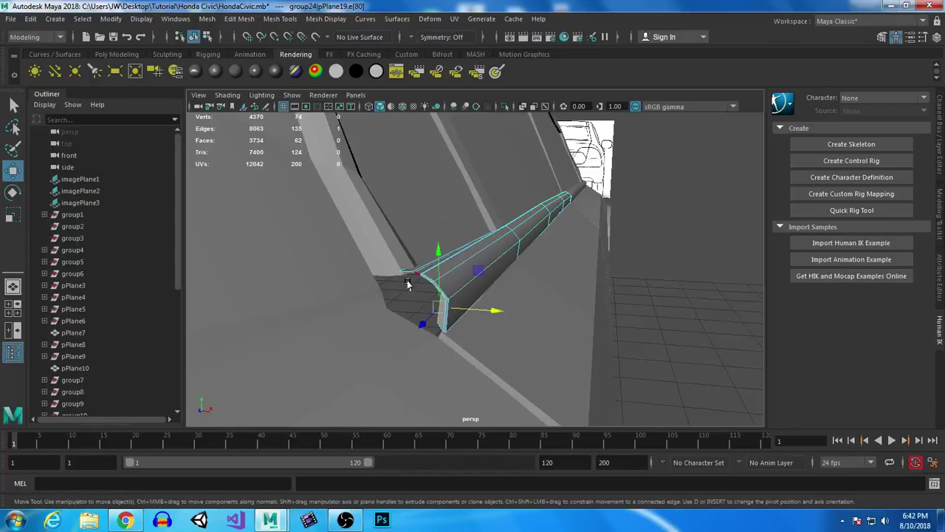
{"action": "left_click_drag", "start_coordinate": [405, 277], "coordinate": [486, 328], "text": "alt"}
{"action": "left_click_drag", "start_coordinate": [627, 395], "coordinate": [535, 377]}
{"action": "left_click", "coordinate": [493, 262], "text": "shift"}
{"action": "left_click_drag", "start_coordinate": [538, 344], "coordinate": [471, 337]}
{"action": "left_click", "coordinate": [425, 196], "text": "shift"}
{"action": "left_click_drag", "start_coordinate": [449, 285], "coordinate": [229, 338]}
{"action": "left_click", "coordinate": [394, 202], "text": "shift"}
{"action": "key", "text": "ctrl+z"}
{"action": "key", "text": "ctrl+z"}
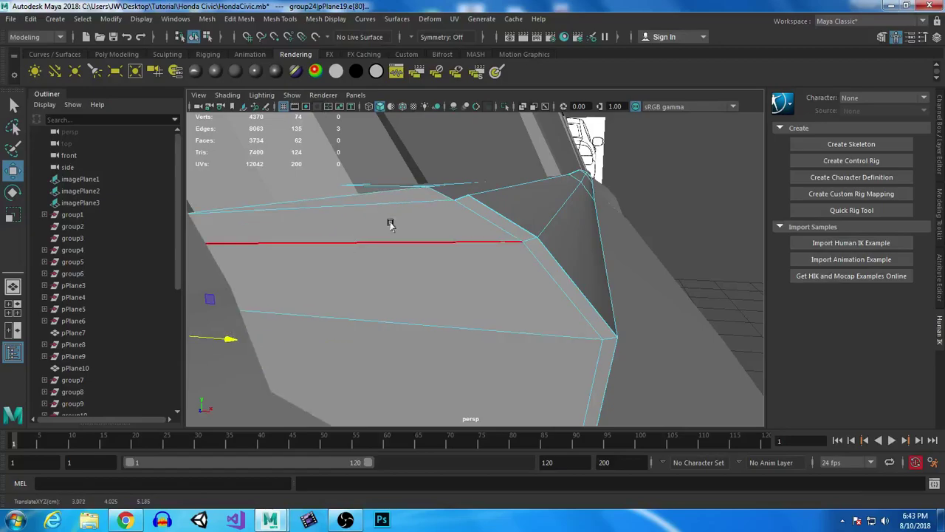
{"action": "right_click_drag", "start_coordinate": [415, 316], "coordinate": [369, 274], "text": "alt"}
{"action": "left_click_drag", "start_coordinate": [561, 325], "coordinate": [454, 347], "text": "alt"}
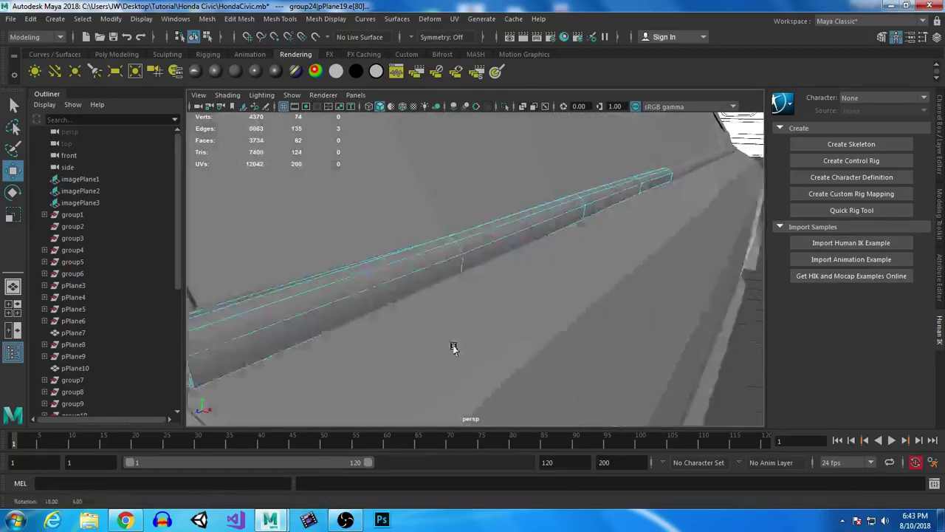
{"action": "right_click_drag", "start_coordinate": [453, 347], "coordinate": [393, 294], "text": "alt"}
{"action": "right_click_drag", "start_coordinate": [380, 181], "coordinate": [433, 158]}
Step: Delete the mirrored rear quarter panel on the opposite side of the car
{"action": "left_click_drag", "start_coordinate": [483, 327], "coordinate": [618, 307], "text": "alt"}
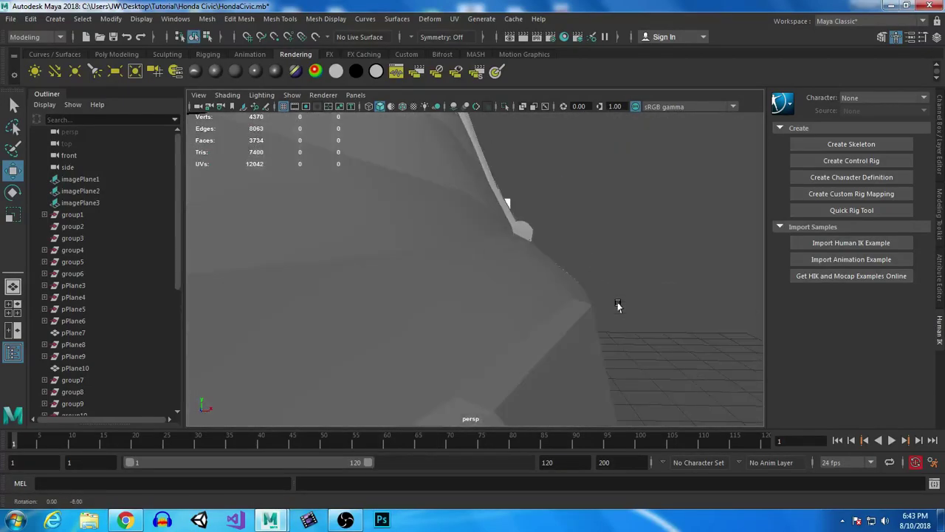
{"action": "left_click", "coordinate": [524, 227]}
{"action": "left_click_drag", "start_coordinate": [686, 296], "coordinate": [669, 304], "text": "alt"}
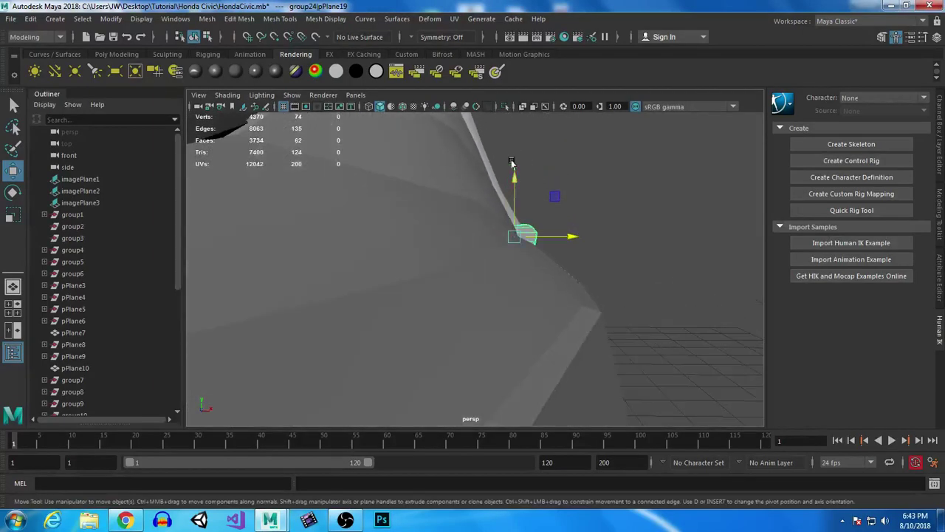
{"action": "left_click", "coordinate": [481, 153]}
{"action": "left_click_drag", "start_coordinate": [663, 244], "coordinate": [551, 291], "text": "alt"}
{"action": "right_click_drag", "start_coordinate": [551, 290], "coordinate": [428, 274], "text": "alt"}
{"action": "left_click_drag", "start_coordinate": [428, 274], "coordinate": [530, 259], "text": "alt"}
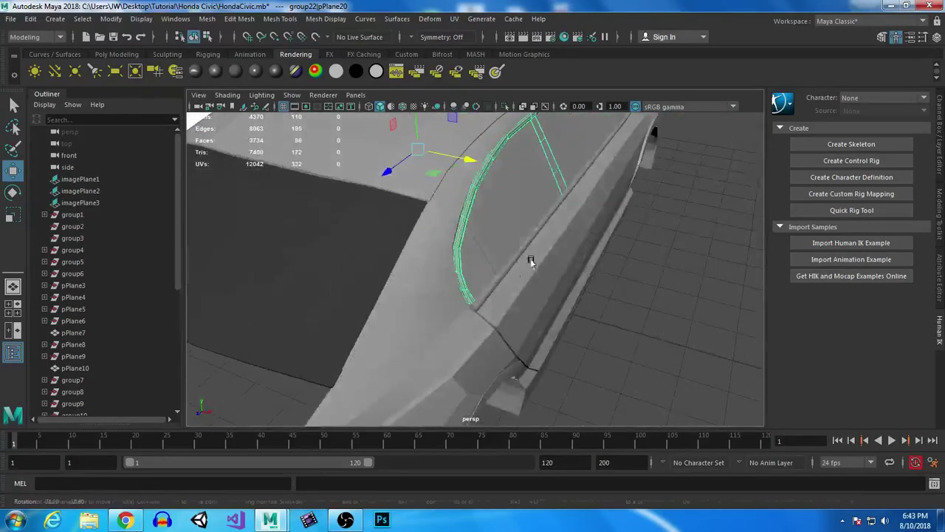
{"action": "right_click_drag", "start_coordinate": [530, 259], "coordinate": [404, 251], "text": "alt"}
{"action": "left_click", "coordinate": [216, 298]}
{"action": "key", "text": "Delete"}
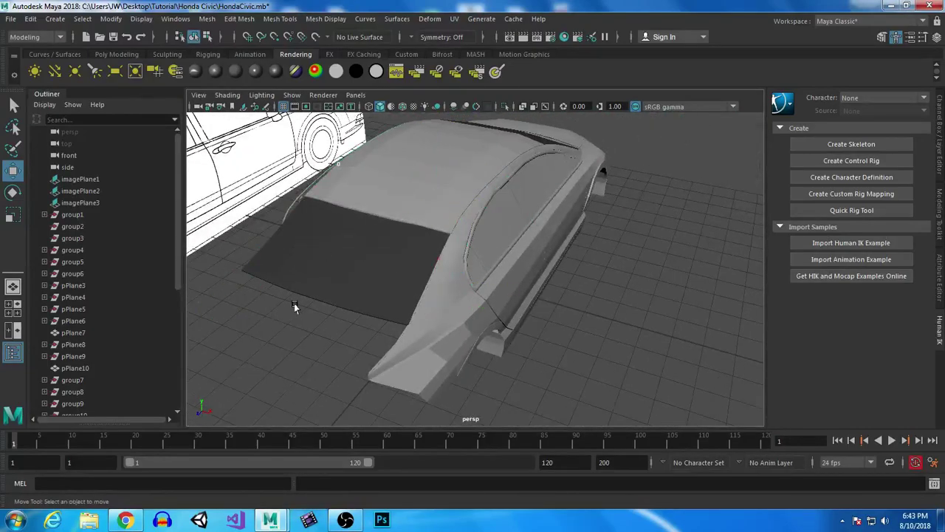
Step: Adjust single vertices on the rear quarter panel's upper section between the rear glass and the side window frame
{"action": "left_click", "coordinate": [444, 289]}
{"action": "right_click_drag", "start_coordinate": [460, 245], "coordinate": [521, 410], "text": "alt"}
{"action": "left_click_drag", "start_coordinate": [522, 409], "coordinate": [461, 330], "text": "alt"}
{"action": "right_click_drag", "start_coordinate": [422, 179], "coordinate": [381, 175]}
{"action": "left_click", "coordinate": [423, 200]}
{"action": "left_click_drag", "start_coordinate": [423, 142], "coordinate": [425, 138]}
{"action": "left_click_drag", "start_coordinate": [456, 219], "coordinate": [474, 191], "text": "alt"}
{"action": "left_click", "coordinate": [475, 189]}
{"action": "left_click", "coordinate": [452, 231]}
{"action": "left_click_drag", "start_coordinate": [486, 224], "coordinate": [397, 328], "text": "alt"}
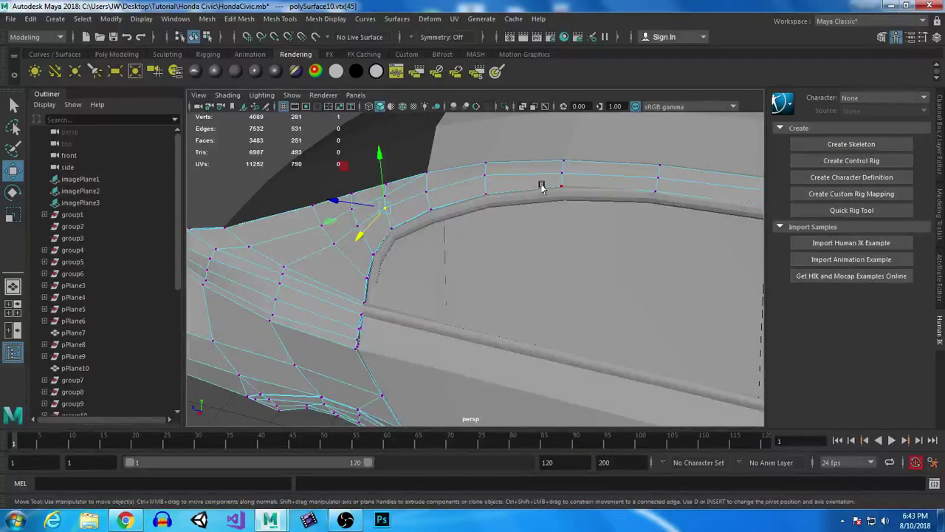
Step: Select the quarter panel's border edges along the side window opening and shift them slightly outward
{"action": "right_click_drag", "start_coordinate": [523, 174], "coordinate": [521, 132]}
{"action": "left_click", "coordinate": [503, 191]}
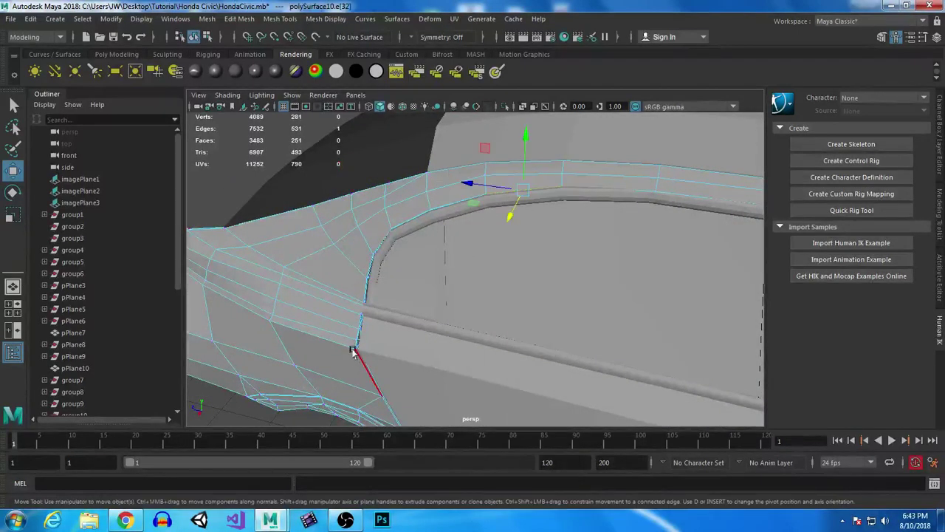
{"action": "scroll", "coordinate": [345, 327], "scroll_direction": "up", "scroll_amount": 3}
{"action": "left_click_drag", "start_coordinate": [345, 327], "coordinate": [344, 350], "text": "alt"}
{"action": "left_click_drag", "start_coordinate": [301, 302], "coordinate": [501, 286], "text": "alt"}
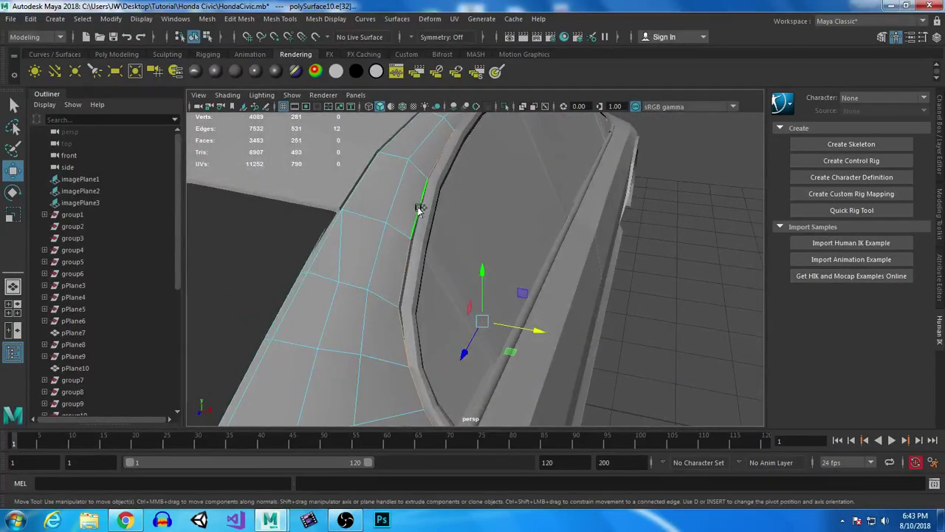
{"action": "left_click_drag", "start_coordinate": [507, 348], "coordinate": [390, 271], "text": "alt"}
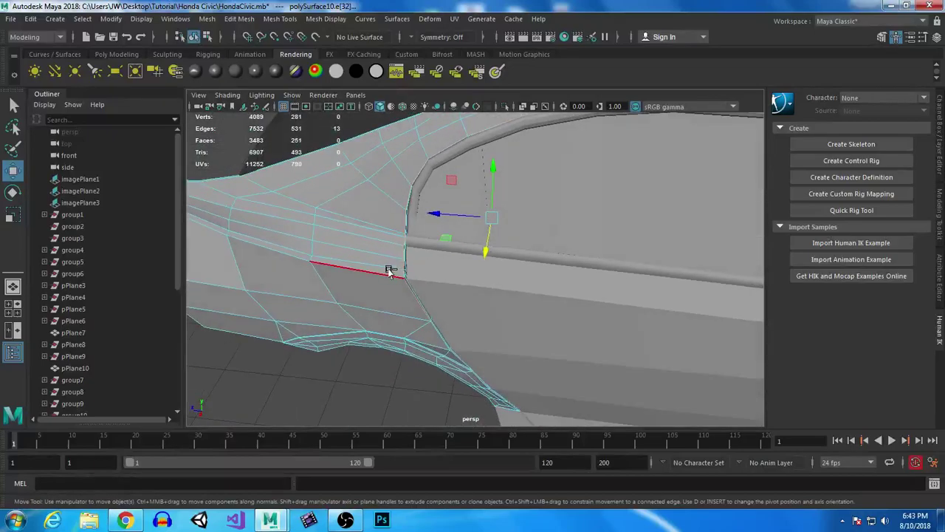
{"action": "left_click_drag", "start_coordinate": [570, 412], "coordinate": [570, 412], "text": "ctrl"}
{"action": "scroll", "coordinate": [371, 267], "scroll_direction": "up", "scroll_amount": 6}
{"action": "middle_click_drag", "start_coordinate": [354, 305], "coordinate": [393, 316], "text": "alt"}
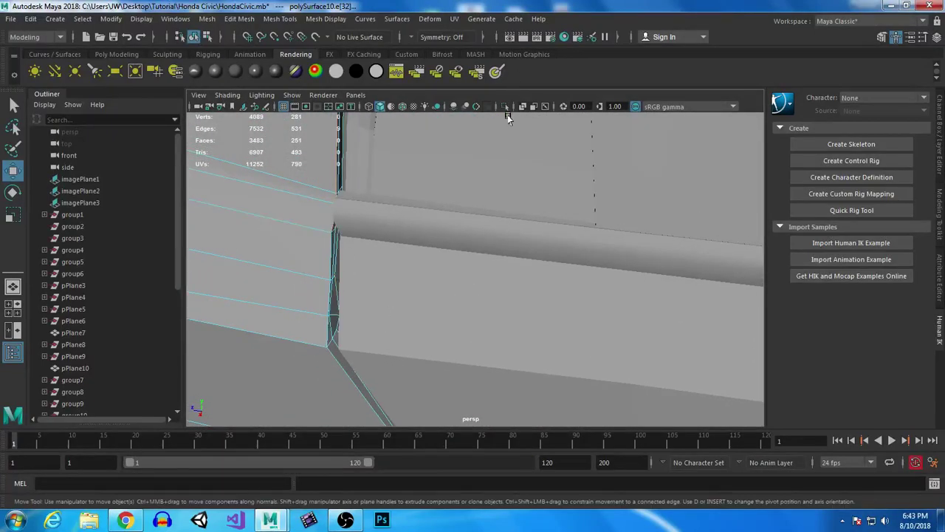
{"action": "left_click_drag", "start_coordinate": [342, 278], "coordinate": [429, 284], "text": "alt"}
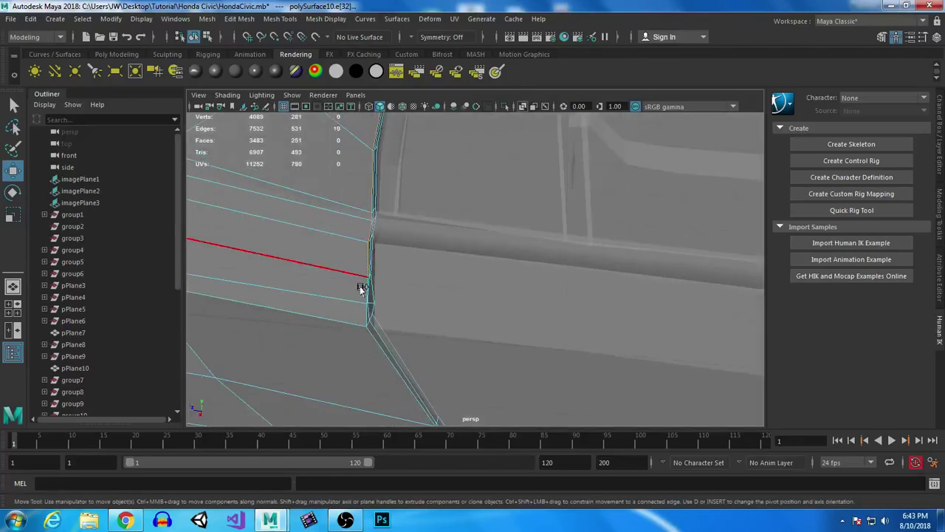
{"action": "left_click", "coordinate": [364, 316], "text": "shift"}
{"action": "left_click_drag", "start_coordinate": [364, 316], "coordinate": [440, 295], "text": "alt"}
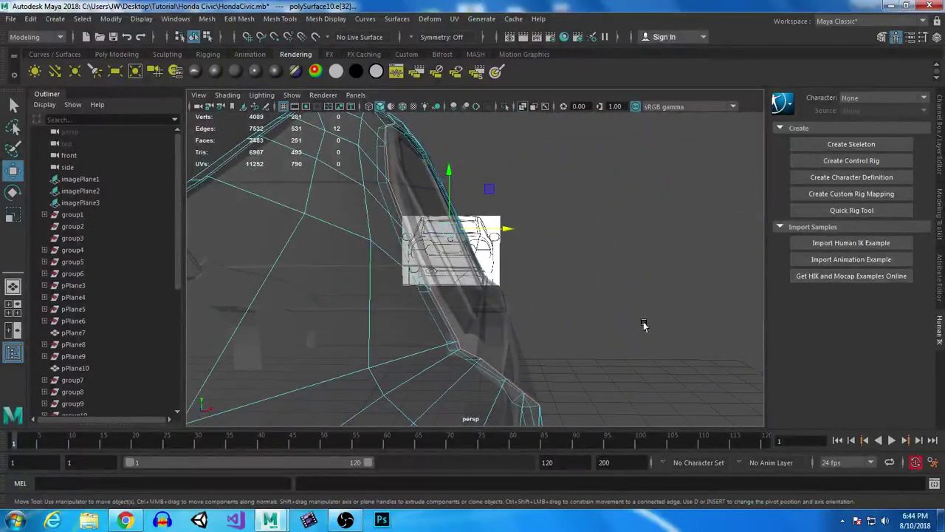
{"action": "left_click_drag", "start_coordinate": [520, 102], "coordinate": [467, 278], "text": "alt"}
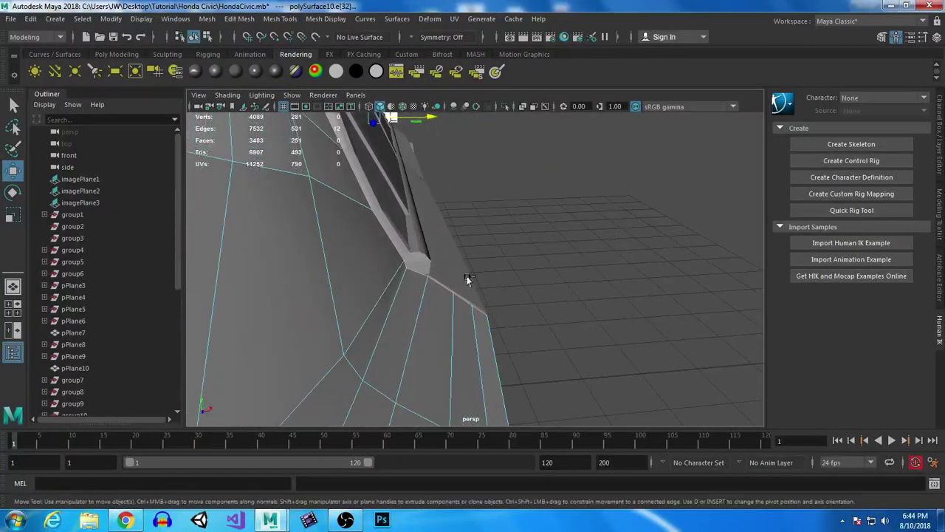
{"action": "left_click_drag", "start_coordinate": [558, 305], "coordinate": [494, 388], "text": "alt"}
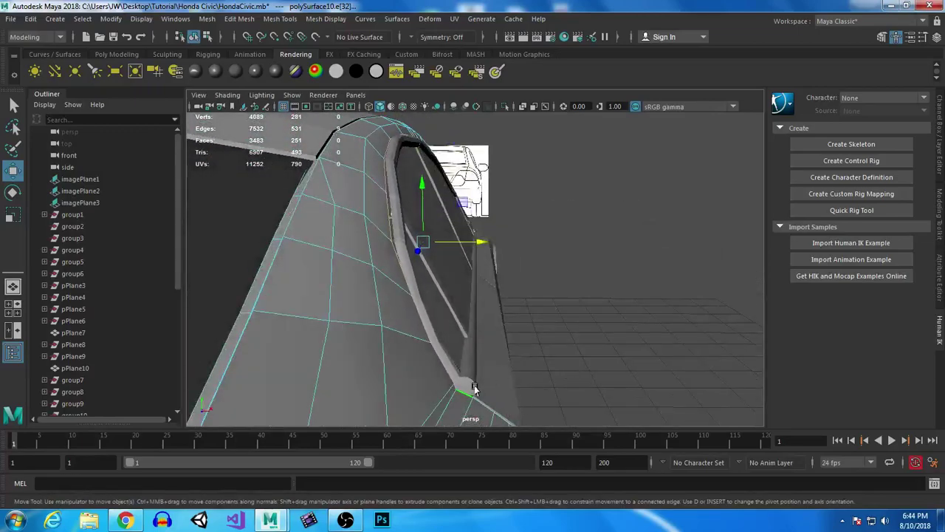
{"action": "left_click_drag", "start_coordinate": [467, 241], "coordinate": [469, 241]}
Step: Progressively drop edges from the window-border selection and shift the remaining ones outward until the panel edge meets the window frame
{"action": "left_click_drag", "start_coordinate": [370, 131], "coordinate": [405, 147]}
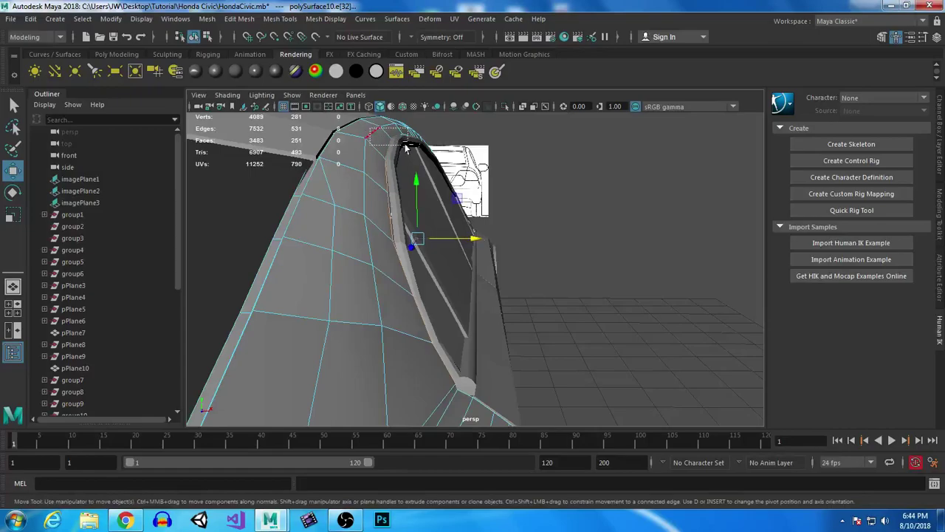
{"action": "left_click_drag", "start_coordinate": [472, 257], "coordinate": [477, 259]}
{"action": "left_click_drag", "start_coordinate": [373, 160], "coordinate": [399, 169]}
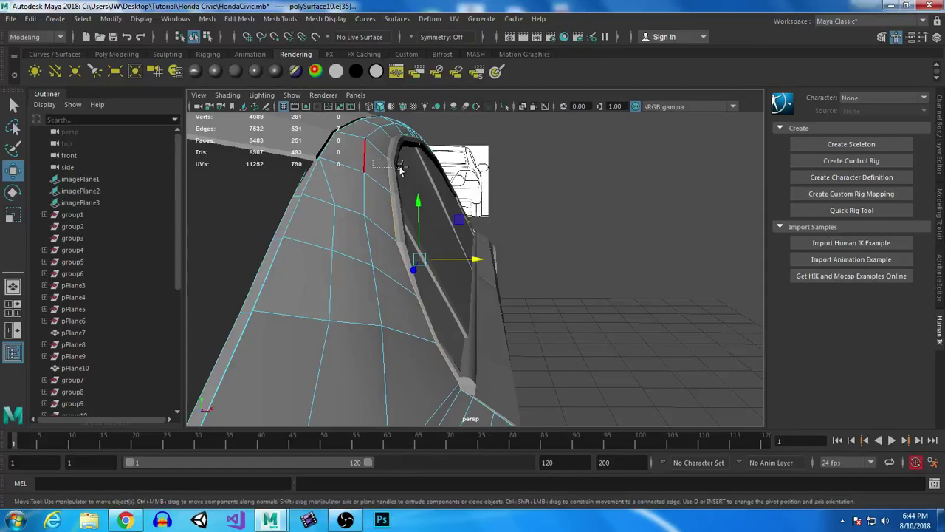
{"action": "left_click_drag", "start_coordinate": [480, 286], "coordinate": [481, 287]}
{"action": "left_click_drag", "start_coordinate": [383, 208], "coordinate": [412, 214]}
{"action": "left_click_drag", "start_coordinate": [474, 285], "coordinate": [473, 284]}
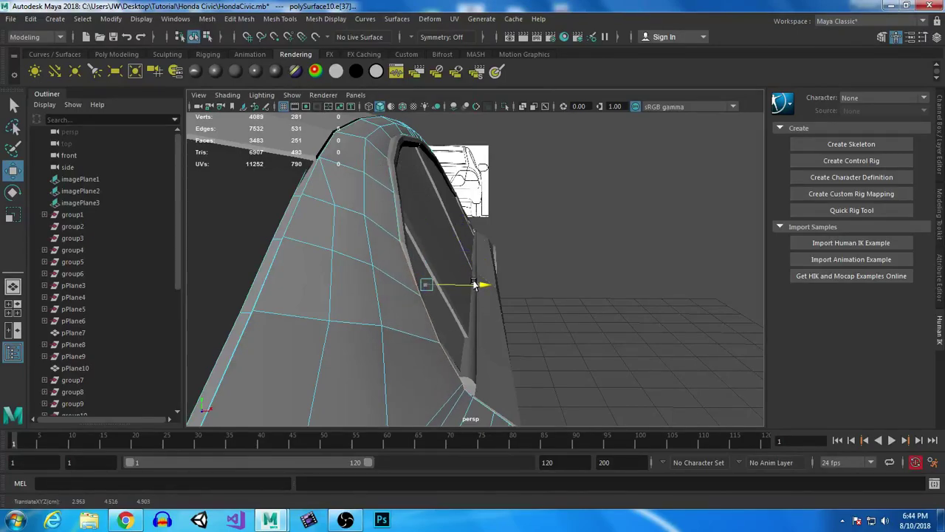
{"action": "left_click", "coordinate": [380, 264], "text": "ctrl"}
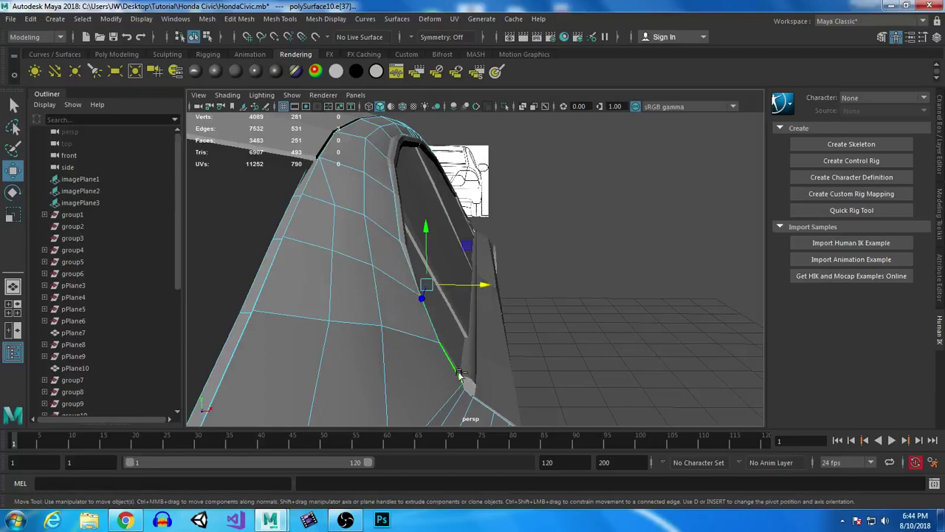
{"action": "left_click_drag", "start_coordinate": [480, 289], "coordinate": [483, 286]}
{"action": "left_click_drag", "start_coordinate": [480, 240], "coordinate": [481, 241]}
{"action": "left_click_drag", "start_coordinate": [521, 388], "coordinate": [528, 387]}
Step: Return to object mode and turn on smooth preview for the rear quarter panel and the rear door
{"action": "scroll", "coordinate": [565, 331], "scroll_direction": "down", "scroll_amount": 4}
{"action": "left_click_drag", "start_coordinate": [566, 332], "coordinate": [430, 342], "text": "alt"}
{"action": "right_click_drag", "start_coordinate": [374, 319], "coordinate": [465, 158]}
{"action": "left_click", "coordinate": [481, 142]}
{"action": "left_click_drag", "start_coordinate": [579, 300], "coordinate": [427, 310], "text": "alt"}
{"action": "left_click", "coordinate": [435, 334]}
{"action": "key", "text": "3"}
{"action": "left_click", "coordinate": [305, 377]}
{"action": "left_click_drag", "start_coordinate": [317, 351], "coordinate": [521, 340], "text": "alt"}
{"action": "left_click", "coordinate": [522, 340]}
{"action": "left_click", "coordinate": [642, 381]}
{"action": "left_click_drag", "start_coordinate": [642, 381], "coordinate": [536, 386], "text": "alt"}
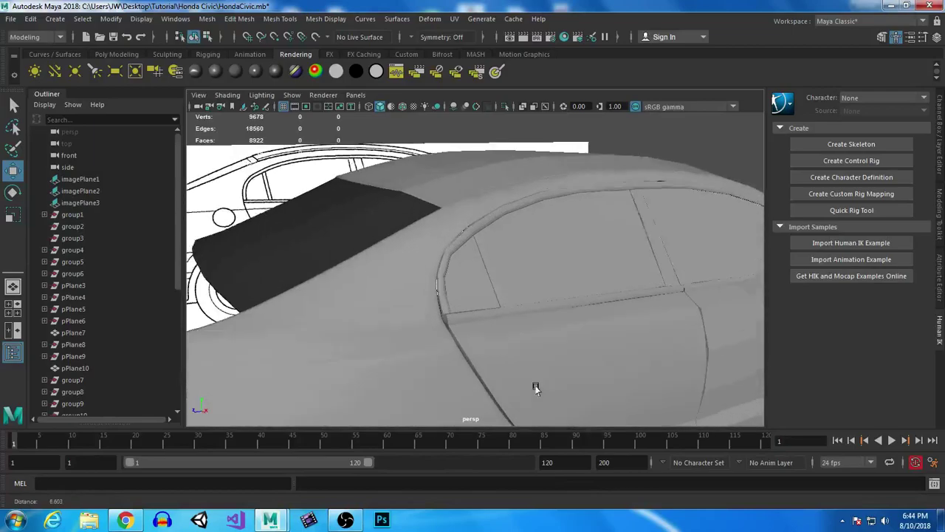
Step: Select the vertices at the rear end of the window-sill trim and nudge them sideways to fit the quarter panel
{"action": "scroll", "coordinate": [516, 375], "scroll_direction": "up", "scroll_amount": 5}
{"action": "left_click", "coordinate": [476, 360]}
{"action": "left_click_drag", "start_coordinate": [466, 368], "coordinate": [449, 313], "text": "alt"}
{"action": "right_click_drag", "start_coordinate": [448, 310], "coordinate": [391, 178]}
{"action": "left_click_drag", "start_coordinate": [498, 310], "coordinate": [410, 328], "text": "alt"}
{"action": "left_click_drag", "start_coordinate": [348, 253], "coordinate": [426, 365]}
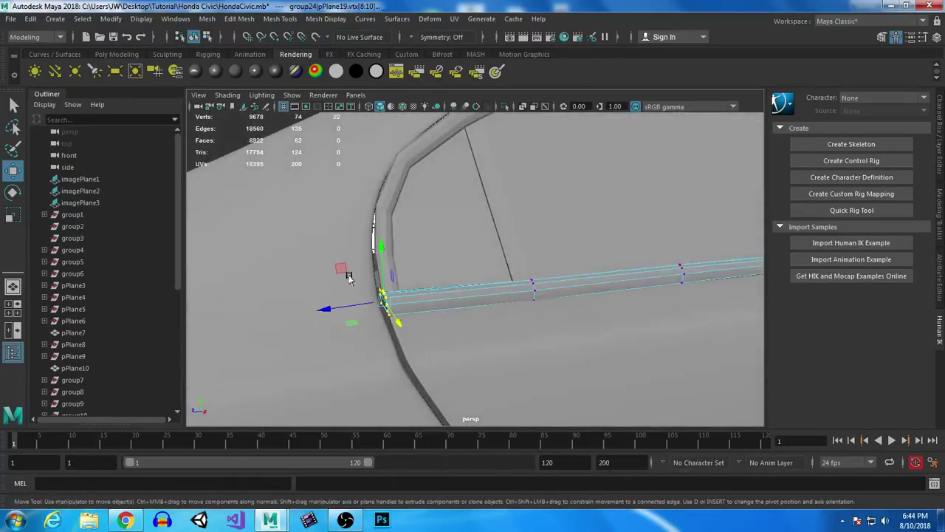
{"action": "left_click_drag", "start_coordinate": [318, 347], "coordinate": [322, 307], "text": "alt"}
{"action": "left_click_drag", "start_coordinate": [373, 353], "coordinate": [492, 311]}
{"action": "left_click_drag", "start_coordinate": [459, 345], "coordinate": [413, 319]}
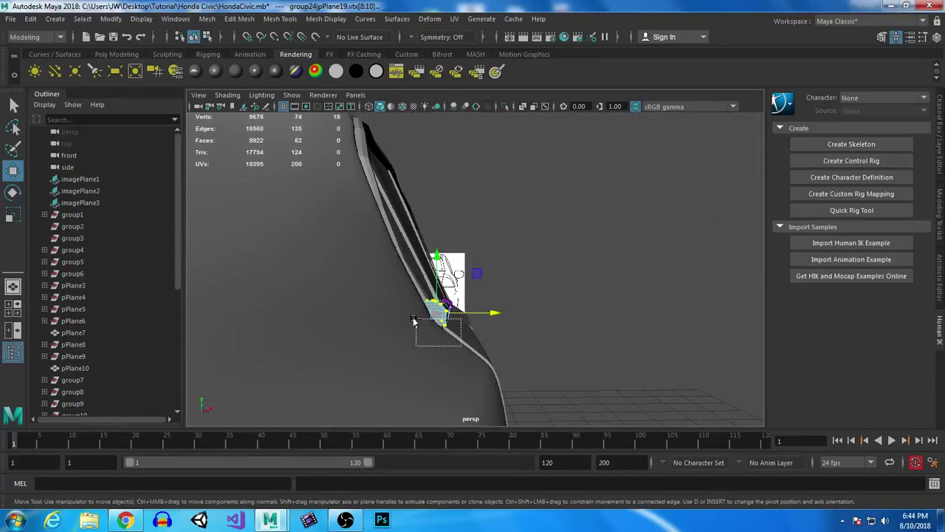
{"action": "left_click_drag", "start_coordinate": [490, 306], "coordinate": [490, 307]}
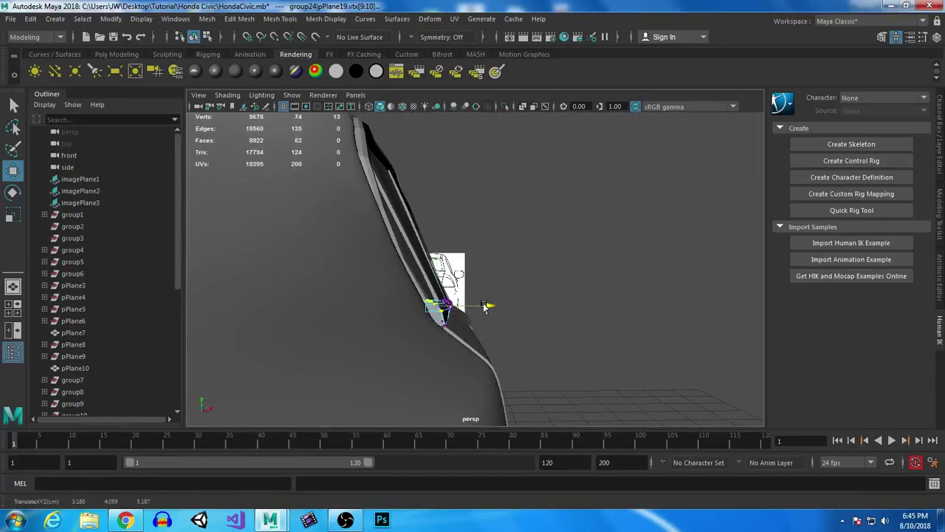
Step: Narrow the vertex selection at the window-sill trim's rear end and nudge those vertices sideways to line up with the adjoining trim
{"action": "left_click_drag", "start_coordinate": [350, 272], "coordinate": [424, 347]}
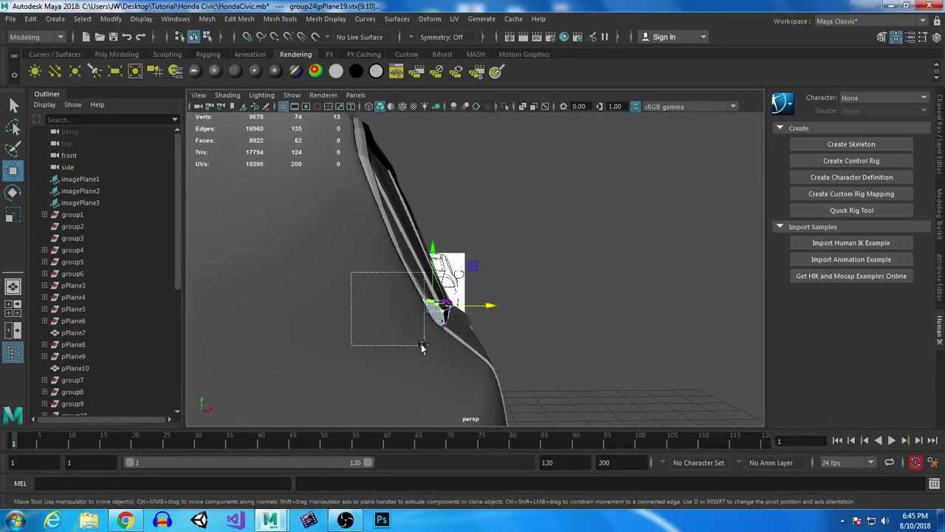
{"action": "key", "text": "r"}
{"action": "mouse_move", "coordinate": [485, 304]}
{"action": "left_mouse_down"}
{"action": "mouse_move", "coordinate": [471, 309]}
{"action": "mouse_move", "coordinate": [483, 307]}
{"action": "left_mouse_up"}
{"action": "key", "text": "w"}
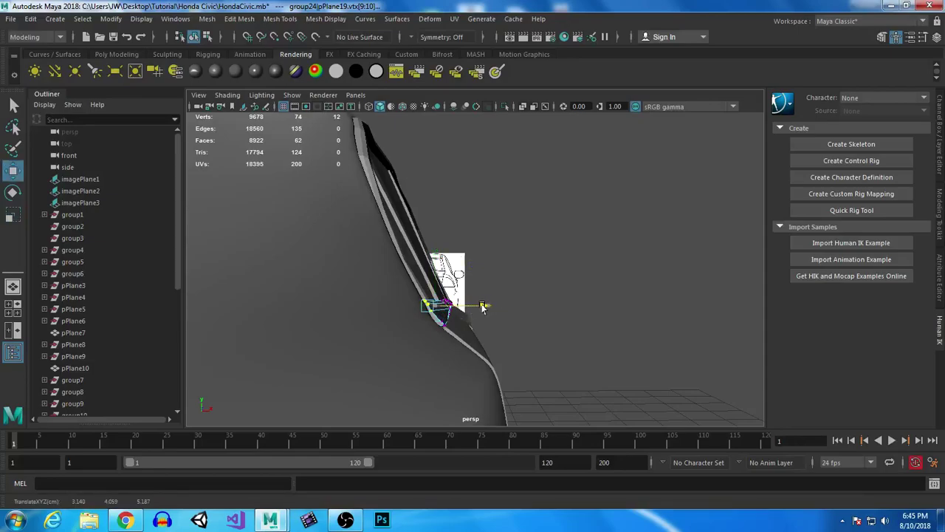
{"action": "right_click_drag", "start_coordinate": [443, 278], "coordinate": [471, 351], "text": "alt"}
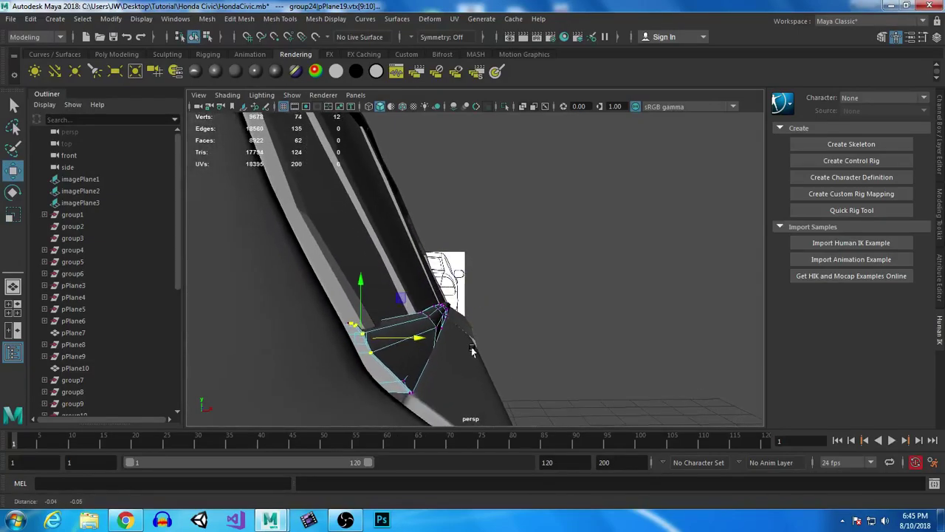
{"action": "left_click_drag", "start_coordinate": [359, 285], "coordinate": [360, 298]}
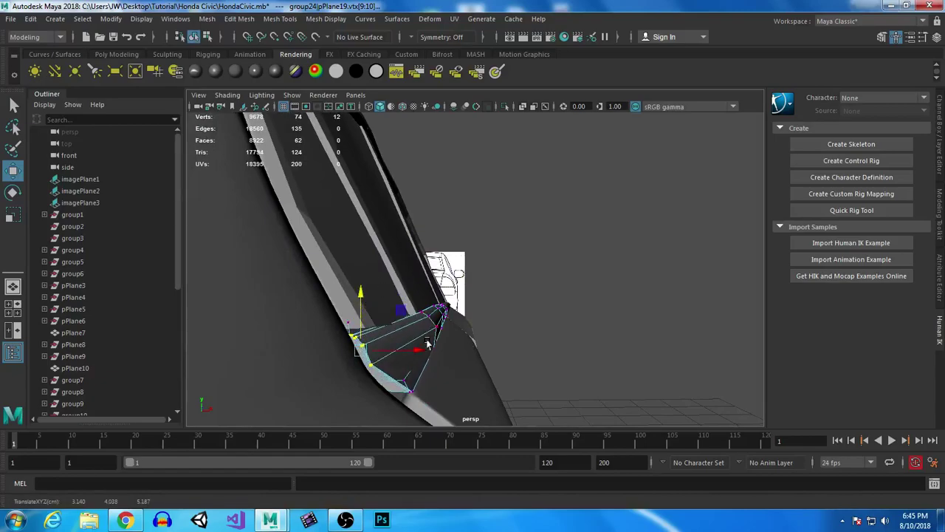
{"action": "left_click_drag", "start_coordinate": [418, 350], "coordinate": [431, 351]}
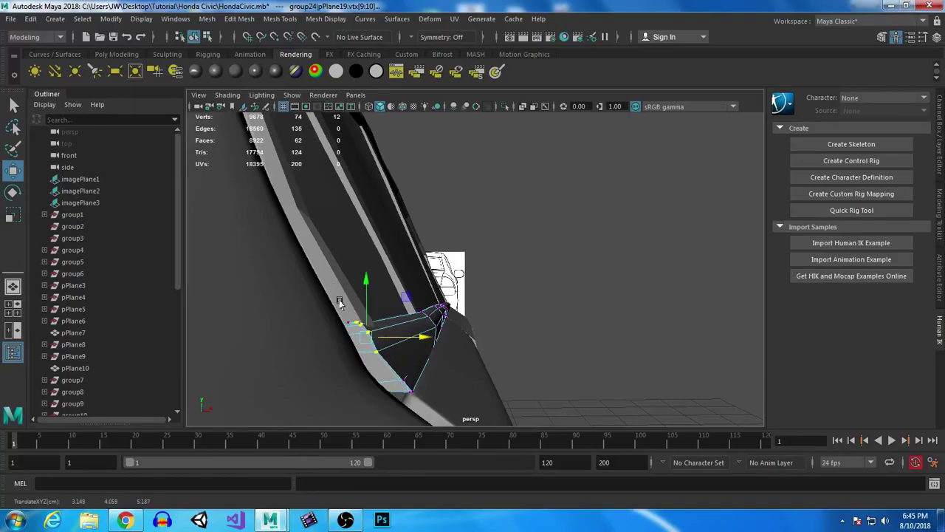
{"action": "left_click_drag", "start_coordinate": [420, 347], "coordinate": [446, 320], "text": "alt"}
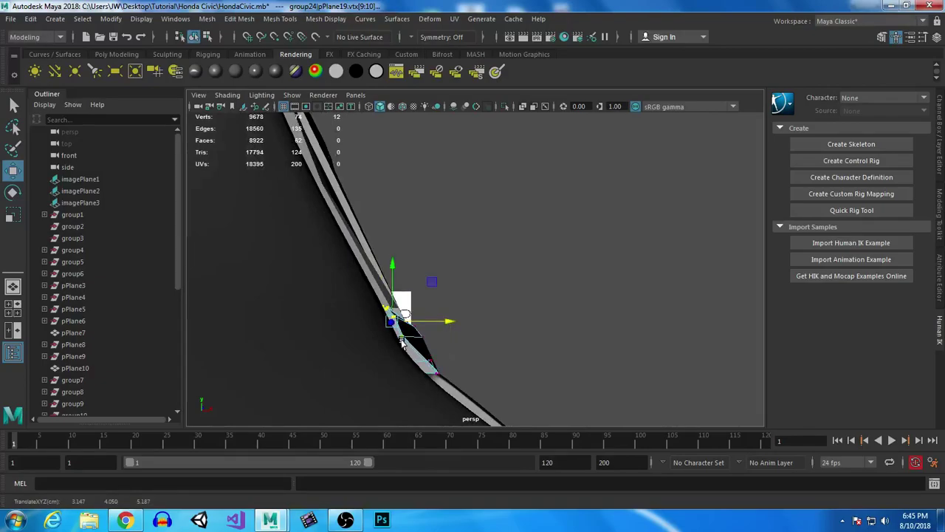
Step: Select the lower vertices at the sill trim's rear end, shift them outward to follow the body surface, and return to object mode
{"action": "left_click_drag", "start_coordinate": [395, 333], "coordinate": [410, 345]}
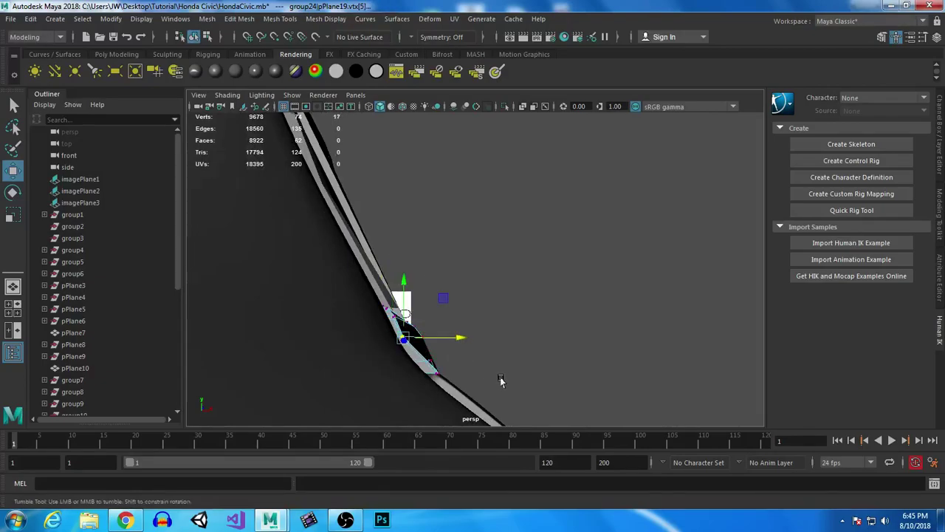
{"action": "left_click_drag", "start_coordinate": [500, 381], "coordinate": [512, 361], "text": "alt"}
{"action": "left_click_drag", "start_coordinate": [591, 240], "coordinate": [592, 241]}
{"action": "left_click_drag", "start_coordinate": [592, 242], "coordinate": [542, 333], "text": "alt"}
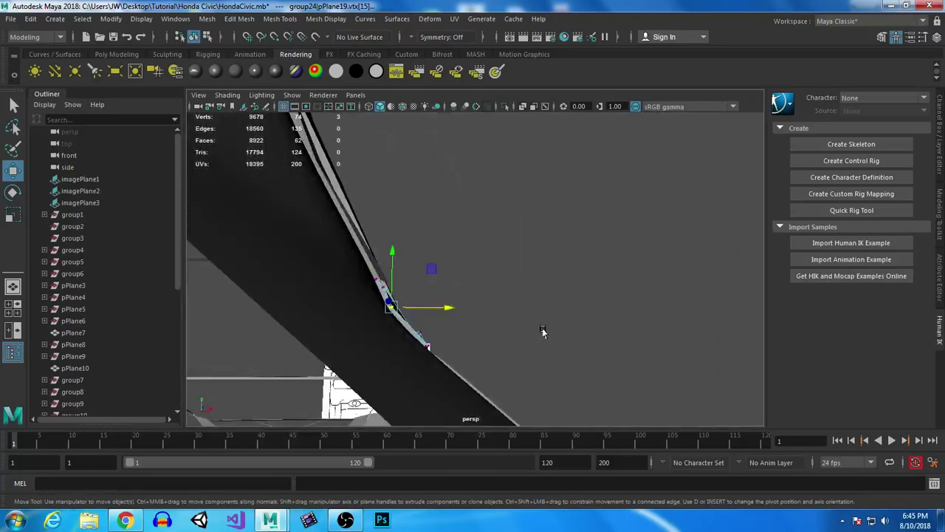
{"action": "left_click_drag", "start_coordinate": [448, 308], "coordinate": [460, 315]}
{"action": "left_click_drag", "start_coordinate": [459, 315], "coordinate": [490, 381], "text": "alt"}
{"action": "left_click", "coordinate": [299, 244]}
{"action": "right_click_drag", "start_coordinate": [299, 245], "coordinate": [247, 178]}
{"action": "left_click_drag", "start_coordinate": [240, 255], "coordinate": [366, 361]}
{"action": "left_click_drag", "start_coordinate": [367, 361], "coordinate": [416, 304], "text": "alt"}
{"action": "left_click_drag", "start_coordinate": [461, 381], "coordinate": [377, 417], "text": "alt"}
{"action": "right_click_drag", "start_coordinate": [472, 181], "coordinate": [509, 140]}
Step: Delete the outdated mirrored window-sill trim and window frame on the opposite side of the car
{"action": "left_click_drag", "start_coordinate": [497, 206], "coordinate": [339, 318], "text": "alt"}
{"action": "right_click_drag", "start_coordinate": [340, 317], "coordinate": [345, 295], "text": "alt"}
{"action": "left_click_drag", "start_coordinate": [344, 296], "coordinate": [386, 262], "text": "alt"}
{"action": "left_click", "coordinate": [385, 264]}
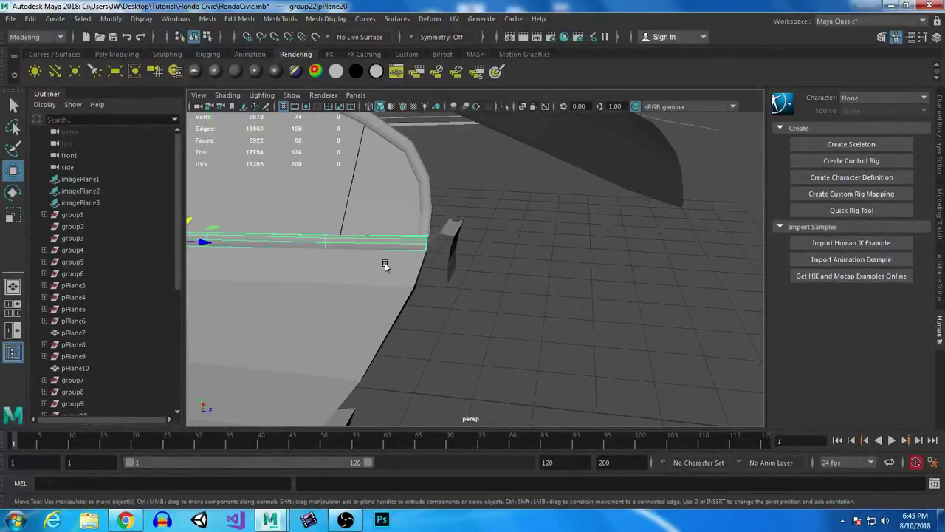
{"action": "left_click", "coordinate": [342, 198]}
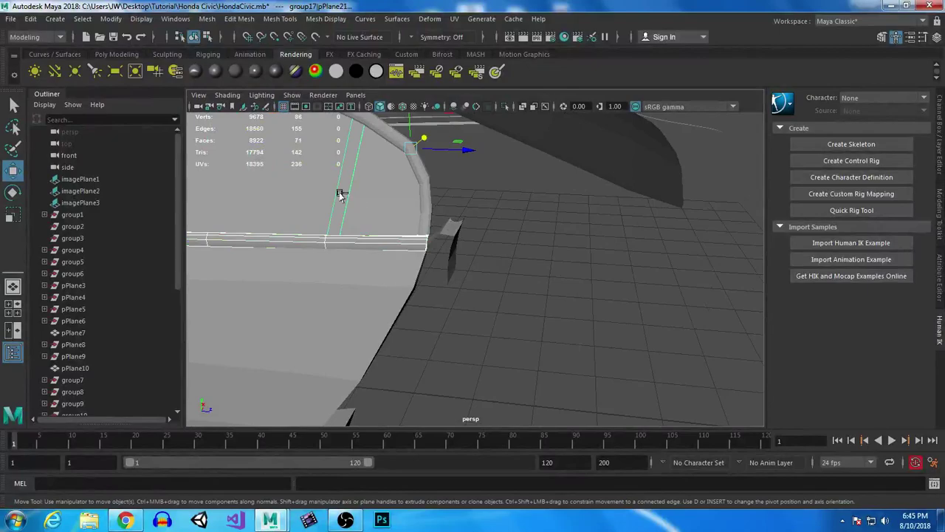
{"action": "left_click", "coordinate": [422, 202]}
{"action": "left_click", "coordinate": [536, 245]}
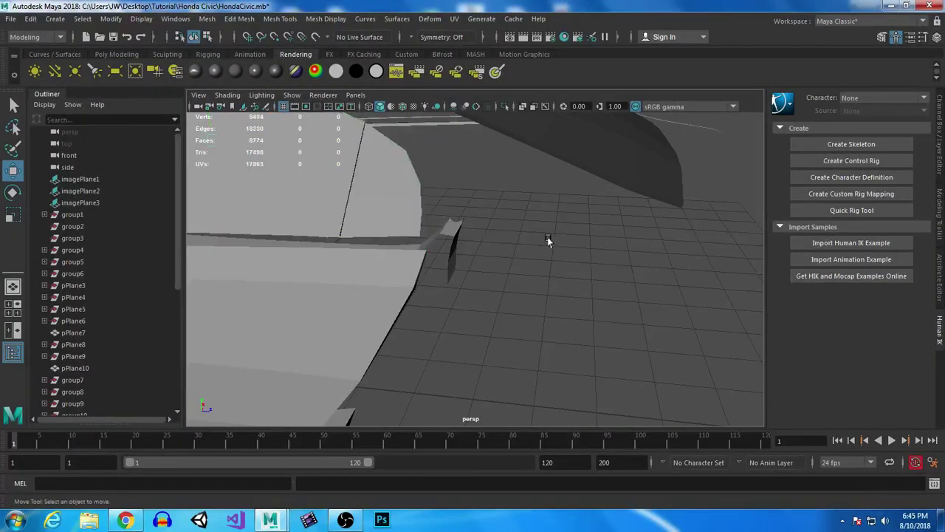
Step: Group the refined window frame and sill trim and mirror them to the opposite side of the car
{"action": "right_click_drag", "start_coordinate": [570, 277], "coordinate": [566, 224], "text": "alt"}
{"action": "left_click_drag", "start_coordinate": [566, 223], "coordinate": [332, 255], "text": "alt"}
{"action": "right_click_drag", "start_coordinate": [332, 255], "coordinate": [472, 280], "text": "alt"}
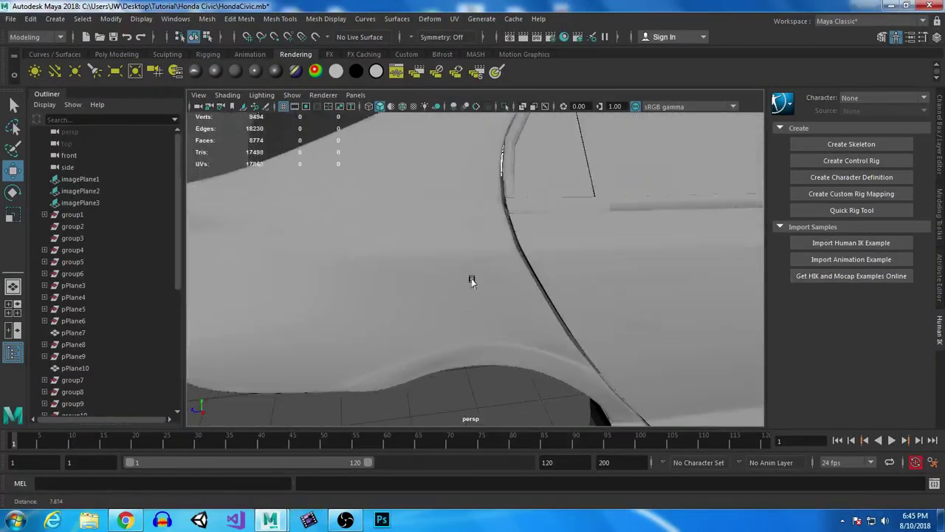
{"action": "left_click", "coordinate": [512, 154]}
{"action": "left_click", "coordinate": [542, 205], "text": "shift"}
{"action": "key", "text": "ctrl+g"}
Step: Turn on smooth preview for the window frame and sill trim and view the car from behind
{"action": "left_click", "coordinate": [555, 203]}
{"action": "left_click", "coordinate": [513, 160], "text": "shift"}
{"action": "key", "text": "3"}
{"action": "right_click_drag", "start_coordinate": [608, 354], "coordinate": [502, 273], "text": "alt"}
{"action": "left_click_drag", "start_coordinate": [502, 273], "coordinate": [640, 319], "text": "alt"}
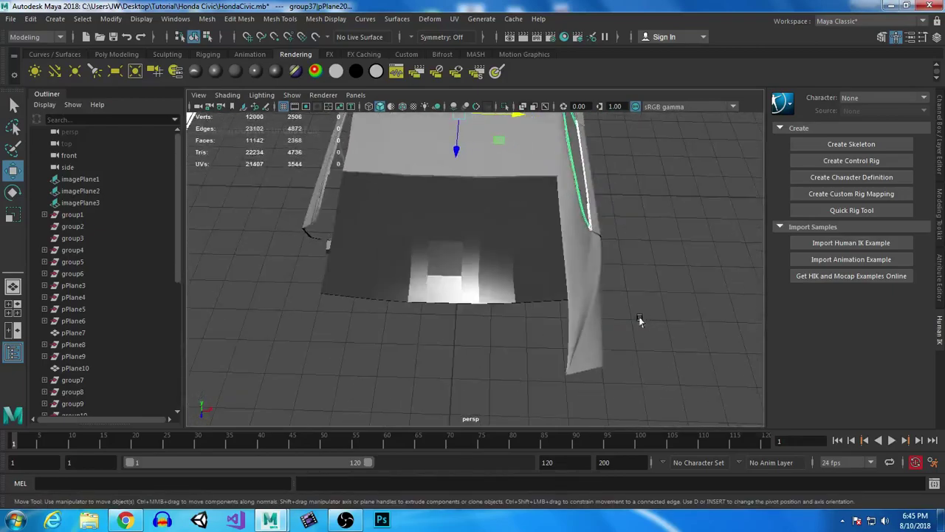
{"action": "left_click", "coordinate": [645, 277]}
Step: Select the rear quarter panel, rear door and side window parts together and turn off their smooth preview
{"action": "left_click_drag", "start_coordinate": [646, 276], "coordinate": [570, 313], "text": "alt"}
{"action": "left_click_drag", "start_coordinate": [486, 237], "coordinate": [546, 361]}
{"action": "key", "text": "1"}
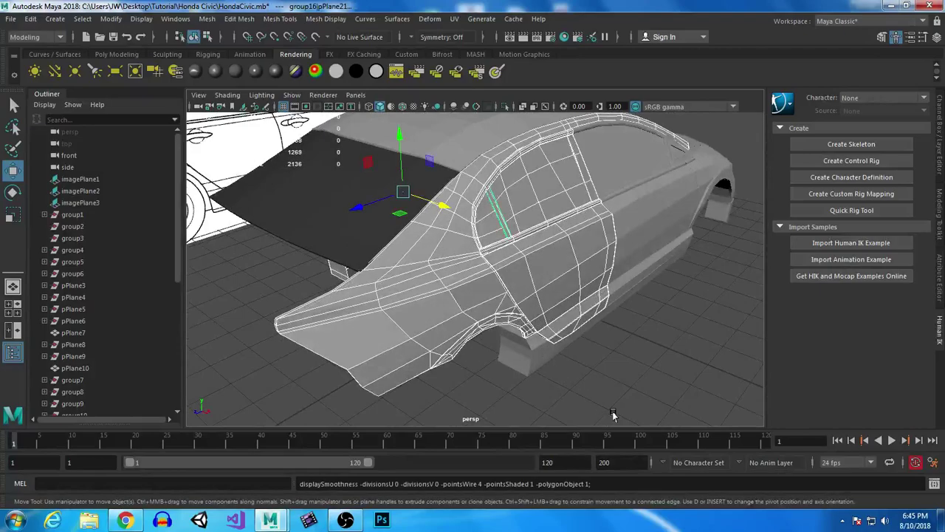
Step: Group the rear quarter panel, mirror it to the opposite side of the car, and save the scene
{"action": "left_click", "coordinate": [412, 360]}
{"action": "key", "text": "ctrl+g"}
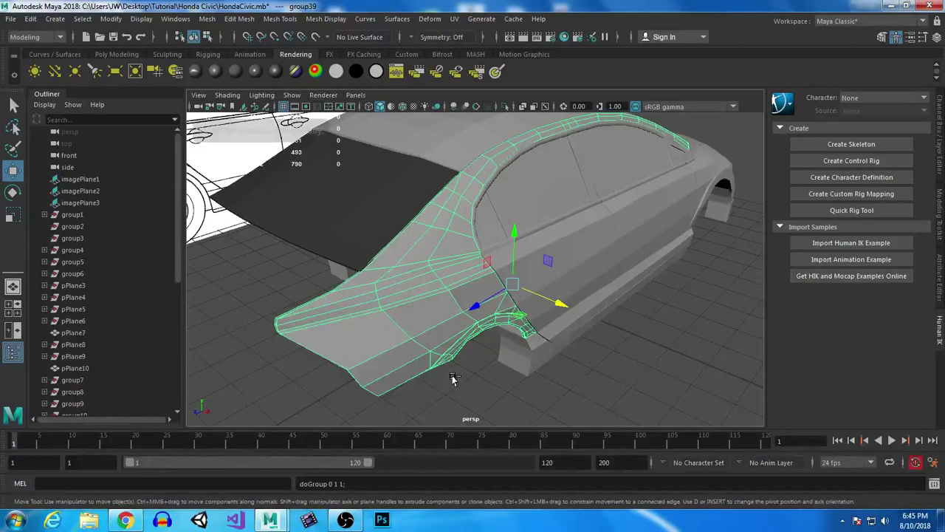
{"action": "left_click", "coordinate": [595, 382]}
{"action": "left_click_drag", "start_coordinate": [595, 382], "coordinate": [657, 325], "text": "alt"}
{"action": "key", "text": "ctrl+s"}
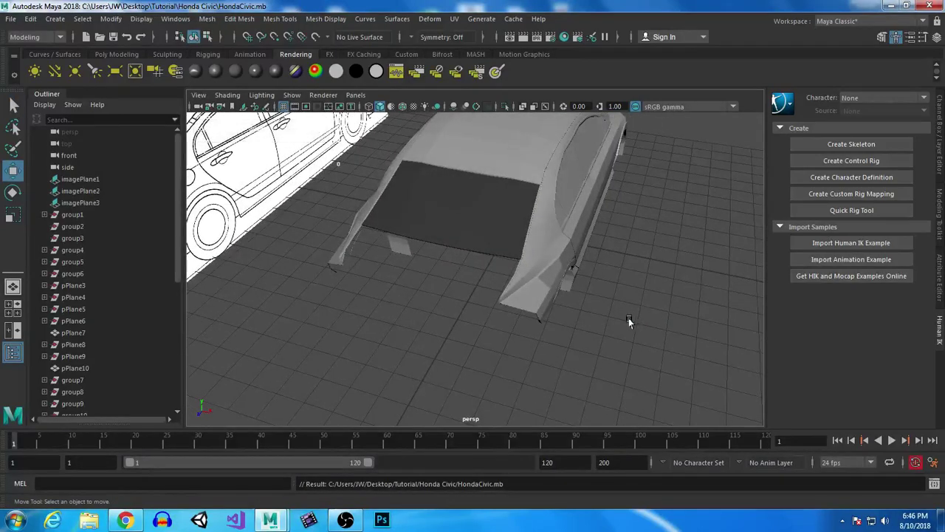
Step: Examine the tail light outline on the side and rear reference drawings
{"action": "left_click_drag", "start_coordinate": [545, 331], "coordinate": [460, 311], "text": "alt"}
{"action": "key", "text": "space"}
{"action": "key", "text": "space"}
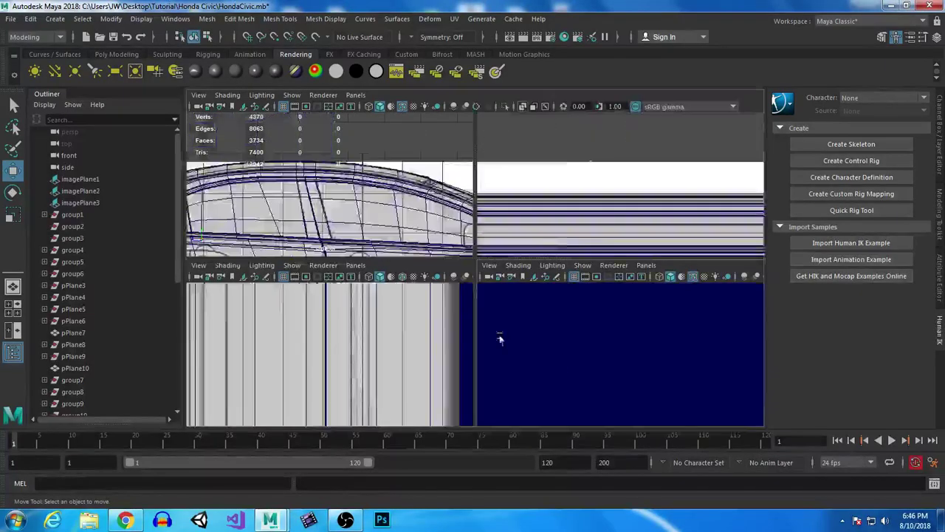
{"action": "middle_click_drag", "start_coordinate": [500, 325], "coordinate": [606, 214], "text": "alt"}
{"action": "middle_click_drag", "start_coordinate": [437, 281], "coordinate": [599, 247], "text": "alt"}
{"action": "middle_click_drag", "start_coordinate": [326, 277], "coordinate": [639, 275], "text": "alt"}
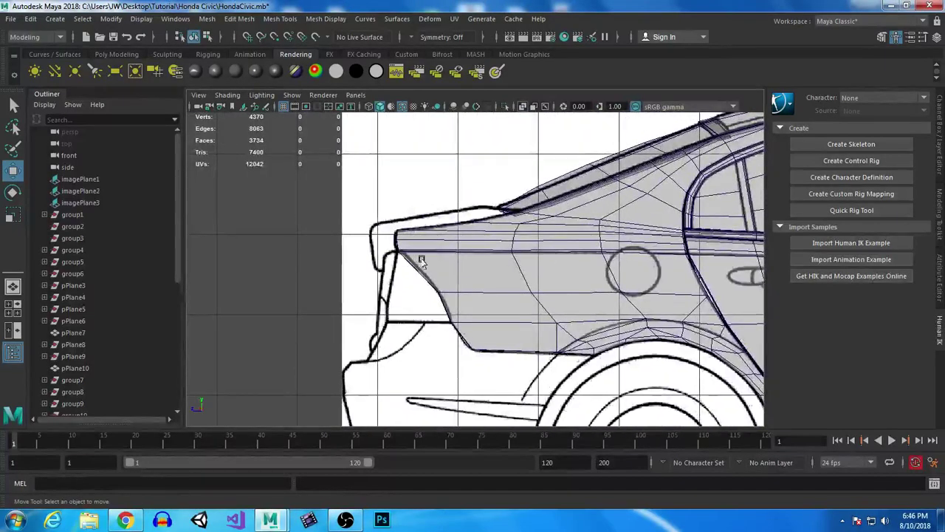
{"action": "key", "text": "space"}
{"action": "key", "text": "space"}
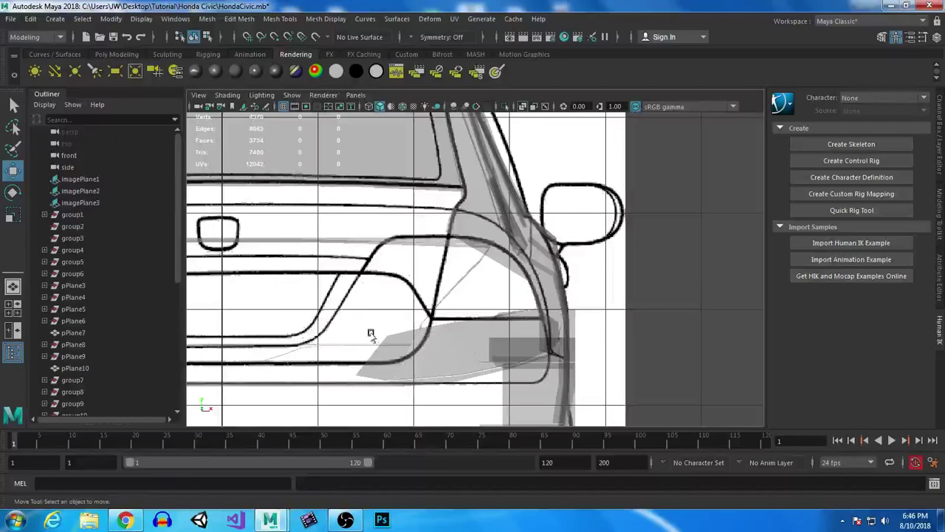
{"action": "scroll", "coordinate": [560, 305], "scroll_direction": "up", "scroll_amount": 3}
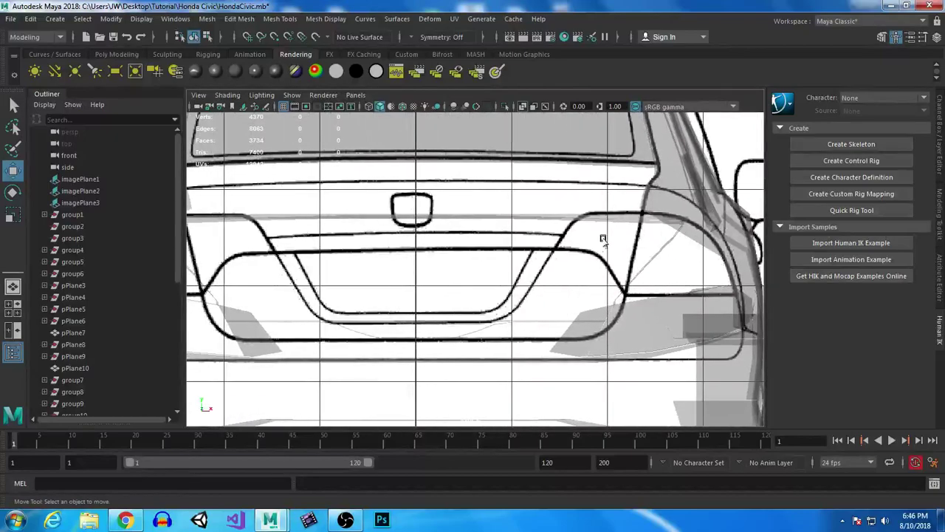
{"action": "middle_click_drag", "start_coordinate": [595, 211], "coordinate": [685, 218], "text": "alt"}
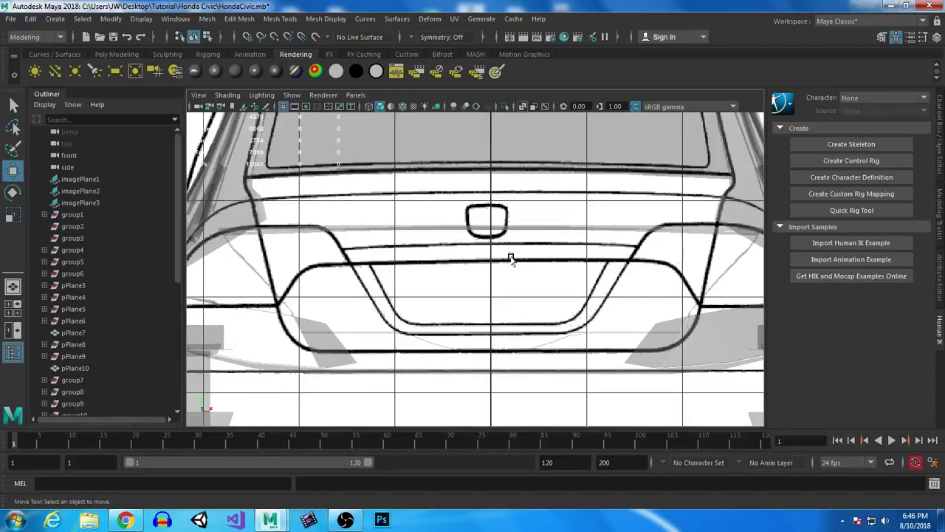
{"action": "middle_click_drag", "start_coordinate": [538, 299], "coordinate": [294, 296], "text": "alt"}
{"action": "right_click_drag", "start_coordinate": [466, 221], "coordinate": [525, 346], "text": "alt"}
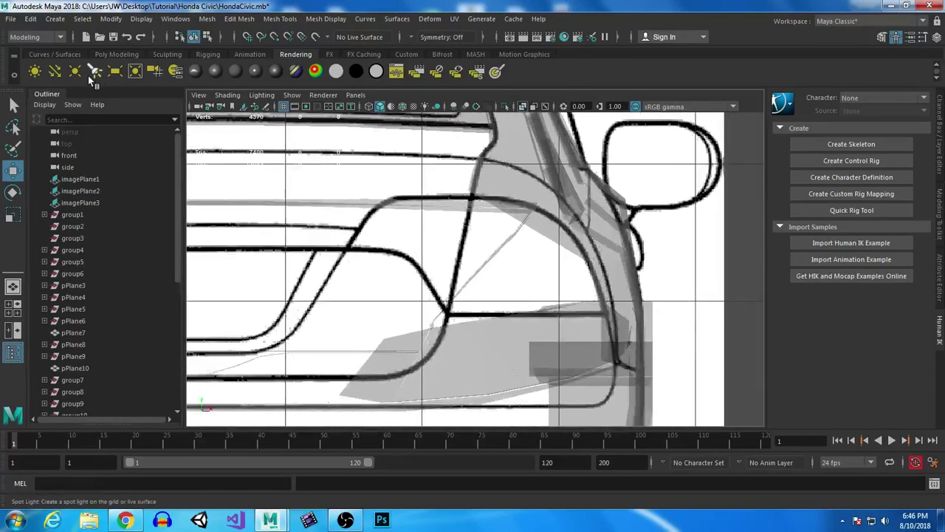
Step: Draw a small polygon plane inside the tail light outline in the side view
{"action": "left_click", "coordinate": [111, 54]}
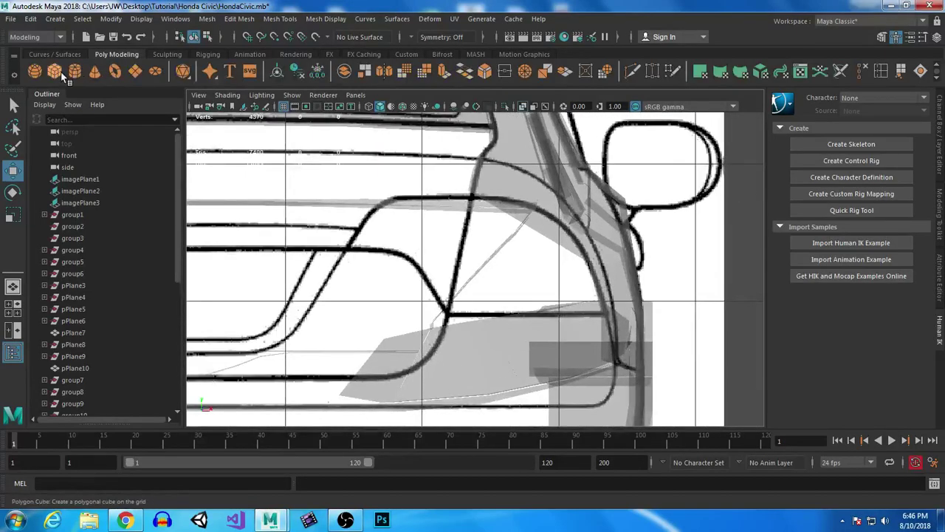
{"action": "left_click", "coordinate": [136, 72]}
{"action": "key", "text": "space"}
{"action": "key", "text": "space"}
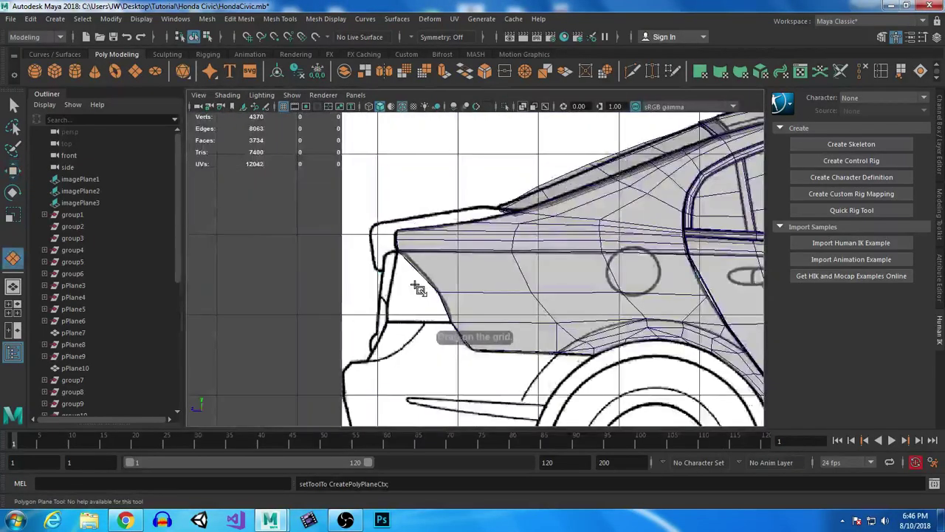
{"action": "middle_click_drag", "start_coordinate": [415, 286], "coordinate": [520, 257], "text": "alt"}
{"action": "right_click_drag", "start_coordinate": [520, 257], "coordinate": [537, 279], "text": "alt"}
{"action": "left_click_drag", "start_coordinate": [523, 261], "coordinate": [556, 303]}
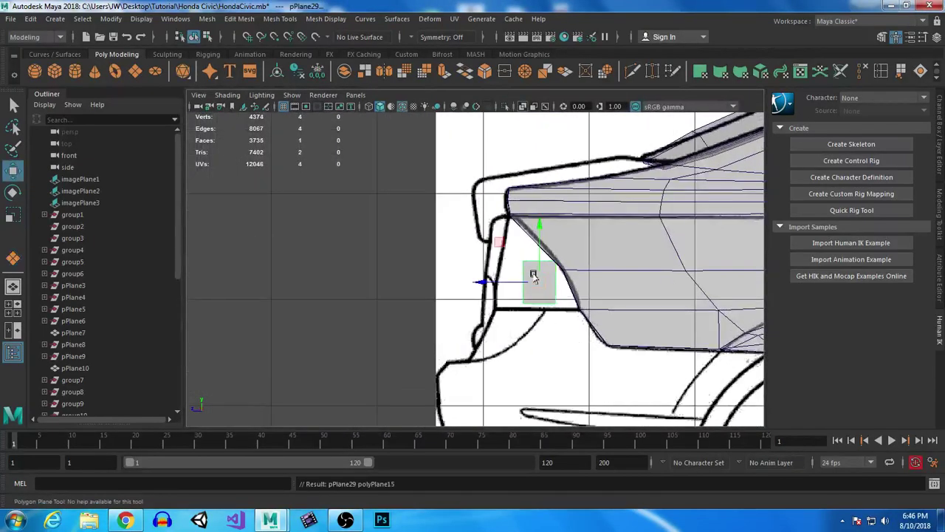
{"action": "key", "text": "w"}
{"action": "scroll", "coordinate": [561, 266], "scroll_direction": "up", "scroll_amount": 4}
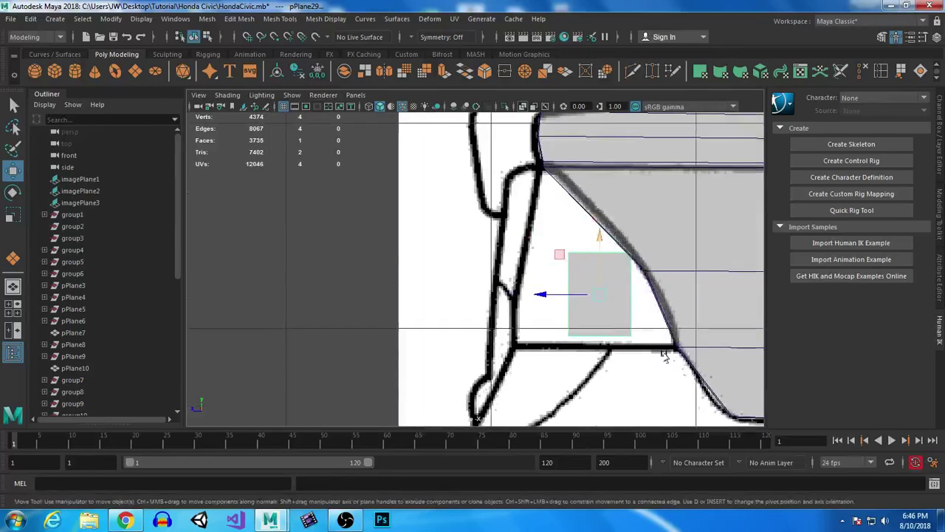
Step: Move the plane's lower vertices to the tail light's bottom corner and its upper vertices to the bend in the quarter panel edge
{"action": "right_click_drag", "start_coordinate": [391, 296], "coordinate": [458, 373]}
{"action": "left_click_drag", "start_coordinate": [321, 316], "coordinate": [534, 407]}
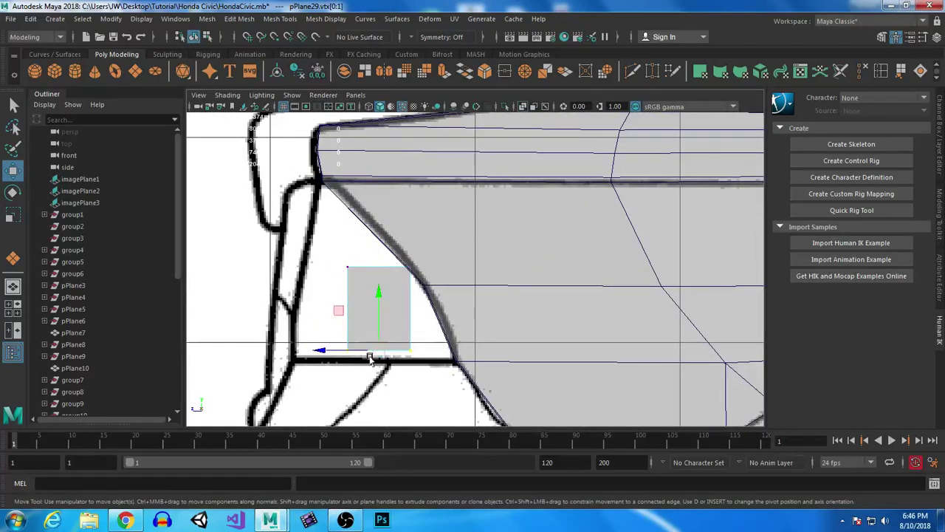
{"action": "left_click_drag", "start_coordinate": [381, 351], "coordinate": [427, 365]}
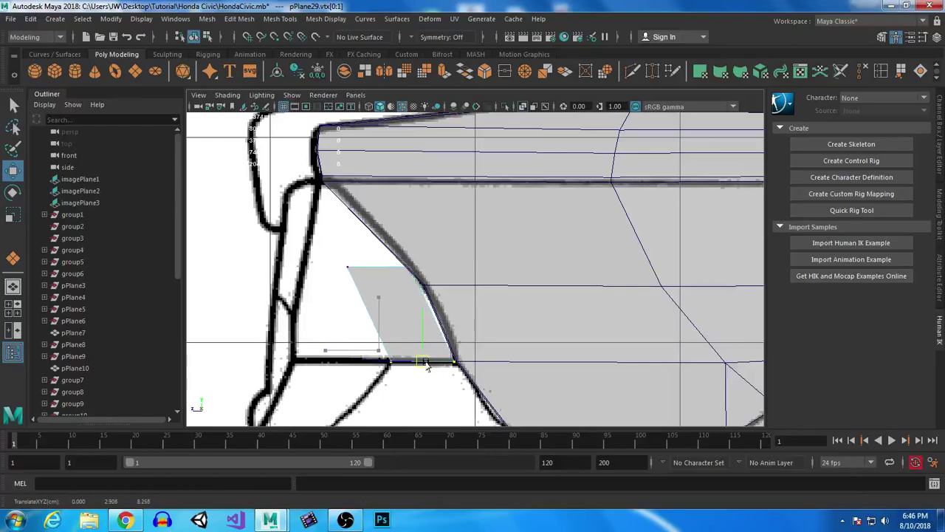
{"action": "left_click_drag", "start_coordinate": [319, 214], "coordinate": [386, 288]}
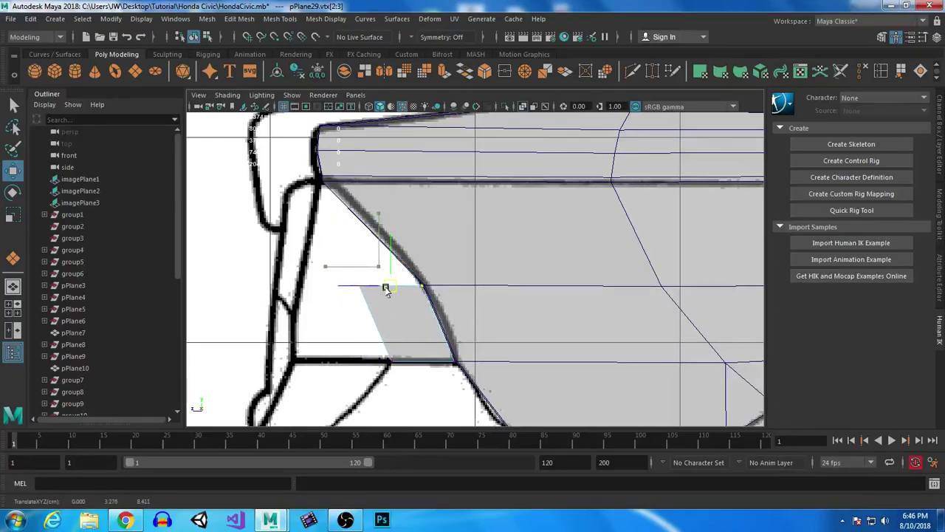
Step: Extrude the plane's top edge up to the tail light's top corner and pull its outer vertex in to narrow the end
{"action": "right_click_drag", "start_coordinate": [404, 313], "coordinate": [395, 147]}
{"action": "left_click", "coordinate": [370, 285]}
{"action": "left_click", "coordinate": [444, 71]}
{"action": "key", "text": "w"}
{"action": "left_click_drag", "start_coordinate": [393, 289], "coordinate": [291, 185]}
{"action": "right_click_drag", "start_coordinate": [347, 211], "coordinate": [295, 167]}
{"action": "left_click_drag", "start_coordinate": [256, 172], "coordinate": [275, 207]}
{"action": "left_click_drag", "start_coordinate": [199, 185], "coordinate": [264, 189]}
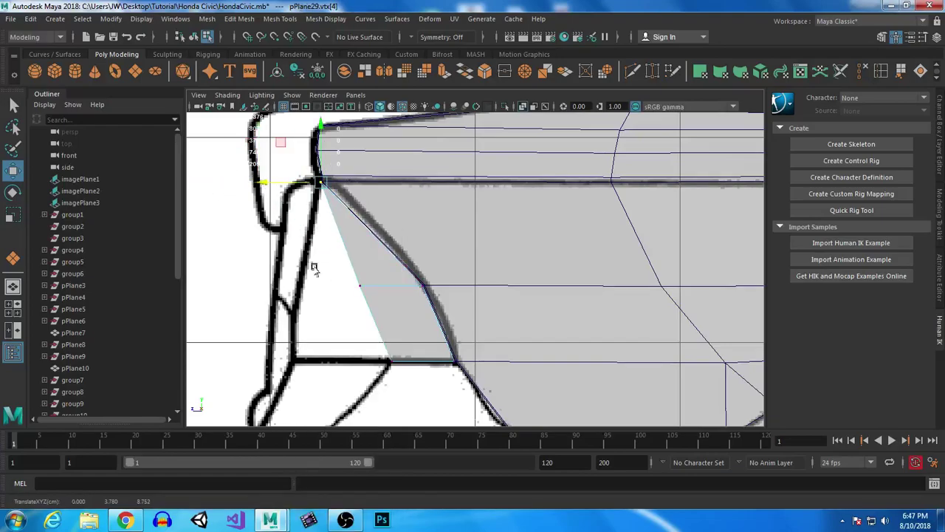
Step: Shift the plane's vertices sideways onto the tail light in the rear drawing and place the top vertex at the light's upper inner corner
{"action": "key", "text": "space"}
{"action": "key", "text": "space"}
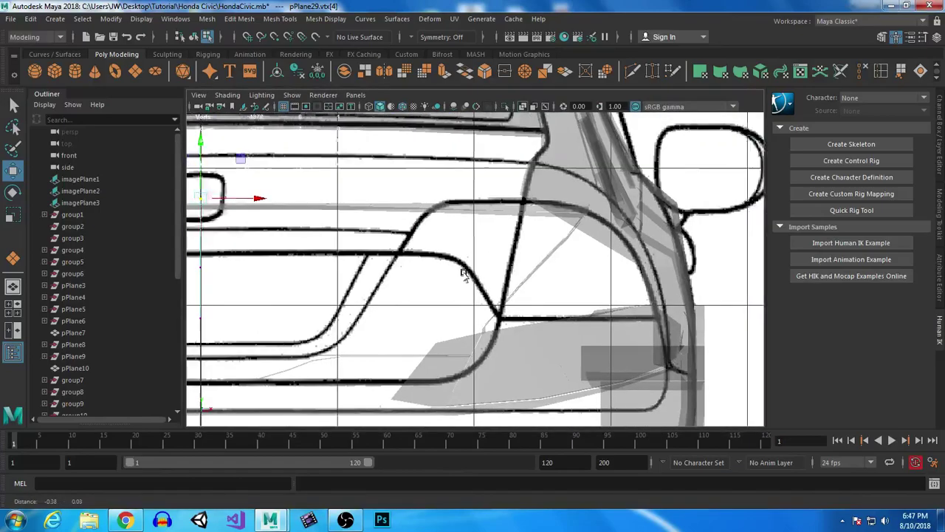
{"action": "middle_click_drag", "start_coordinate": [463, 272], "coordinate": [584, 291], "text": "alt"}
{"action": "left_click_drag", "start_coordinate": [381, 217], "coordinate": [338, 217]}
{"action": "left_click_drag", "start_coordinate": [187, 405], "coordinate": [399, 194]}
{"action": "left_click_drag", "start_coordinate": [353, 279], "coordinate": [707, 279]}
{"action": "left_click_drag", "start_coordinate": [580, 195], "coordinate": [650, 252]}
{"action": "left_click_drag", "start_coordinate": [693, 219], "coordinate": [702, 217]}
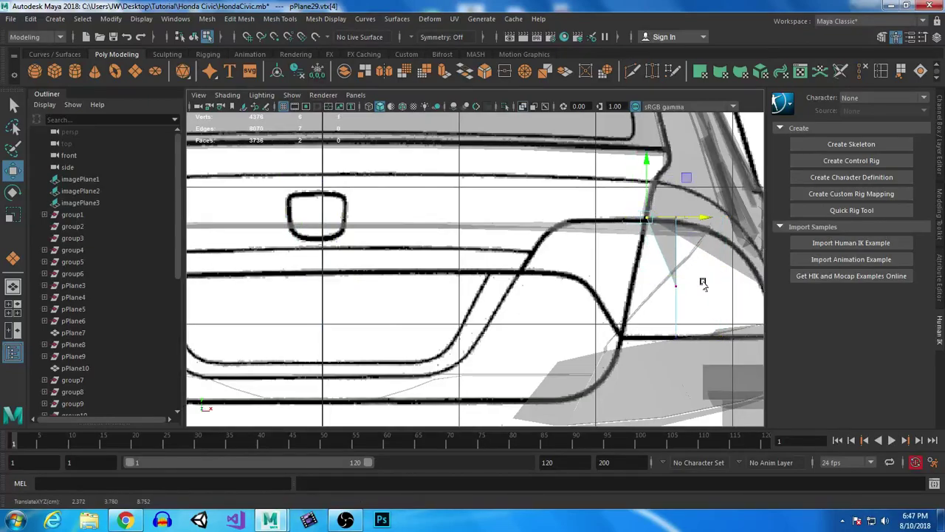
Step: Move the tail light plane's lower and middle outer vertices sideways to the light's outer edge in the rear drawing
{"action": "middle_click_drag", "start_coordinate": [703, 283], "coordinate": [537, 252], "text": "alt"}
{"action": "key", "text": "space"}
{"action": "key", "text": "space"}
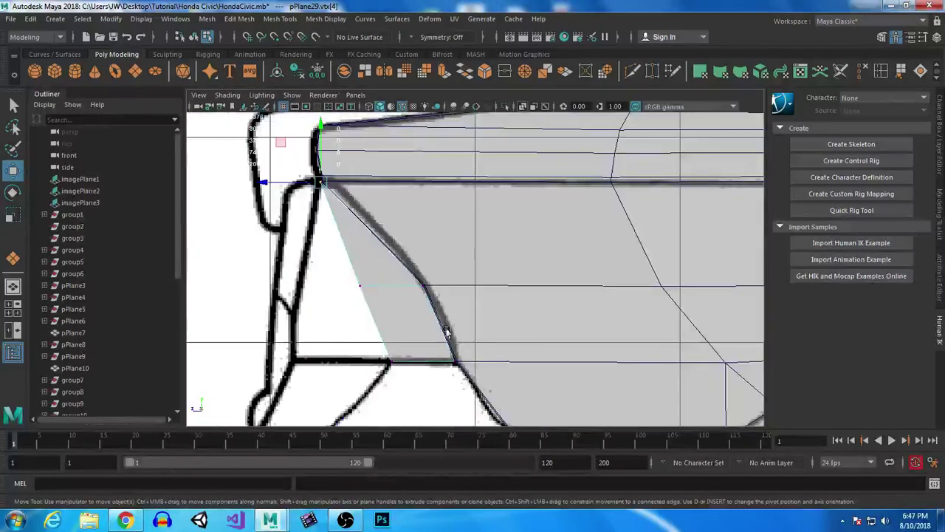
{"action": "left_click_drag", "start_coordinate": [411, 267], "coordinate": [449, 302]}
{"action": "left_click_drag", "start_coordinate": [435, 342], "coordinate": [496, 403], "text": "shift"}
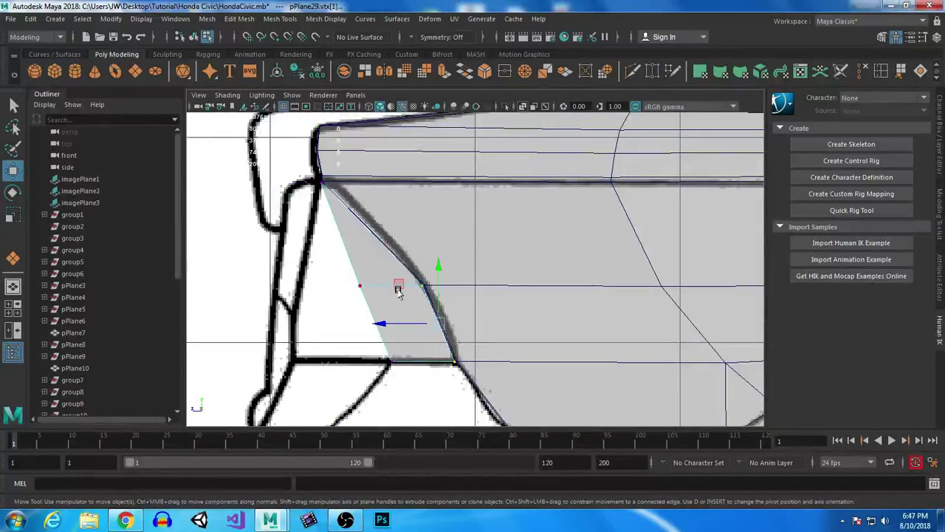
{"action": "key", "text": "space"}
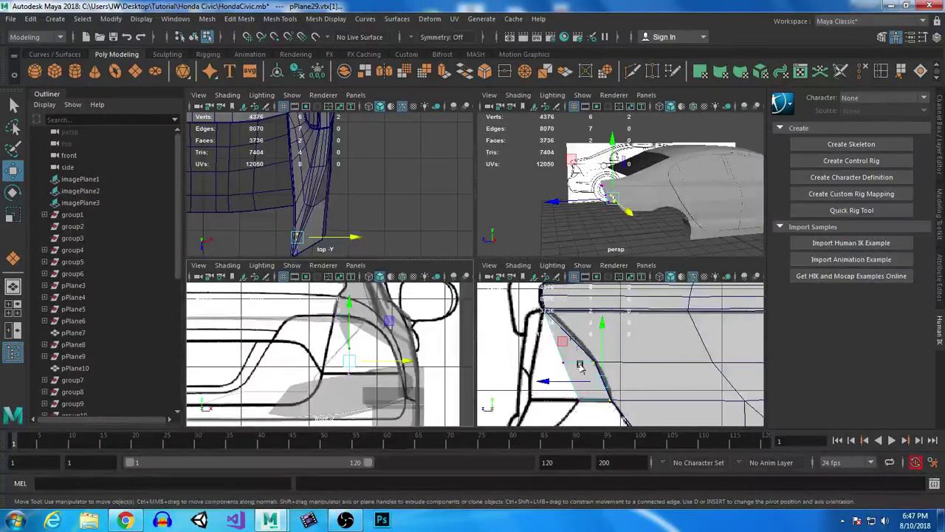
{"action": "key", "text": "space"}
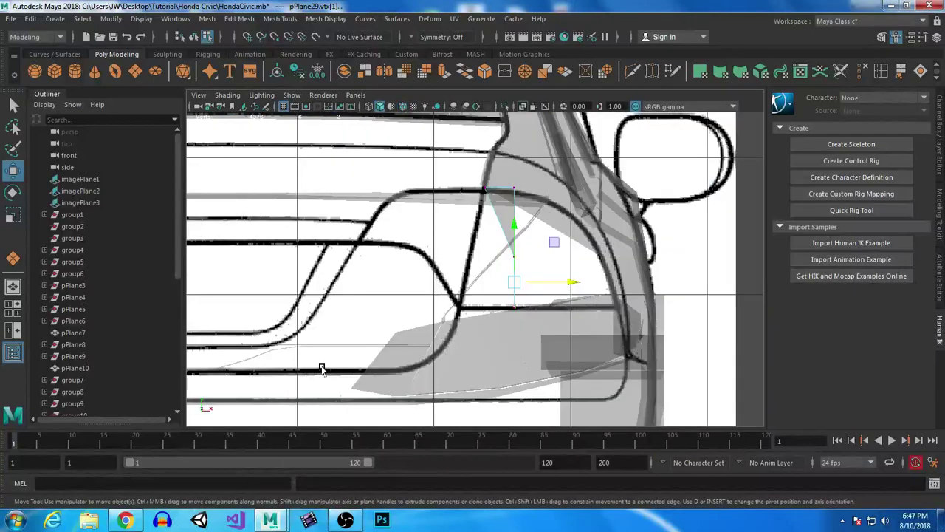
{"action": "left_click_drag", "start_coordinate": [575, 283], "coordinate": [663, 281], "text": "shift"}
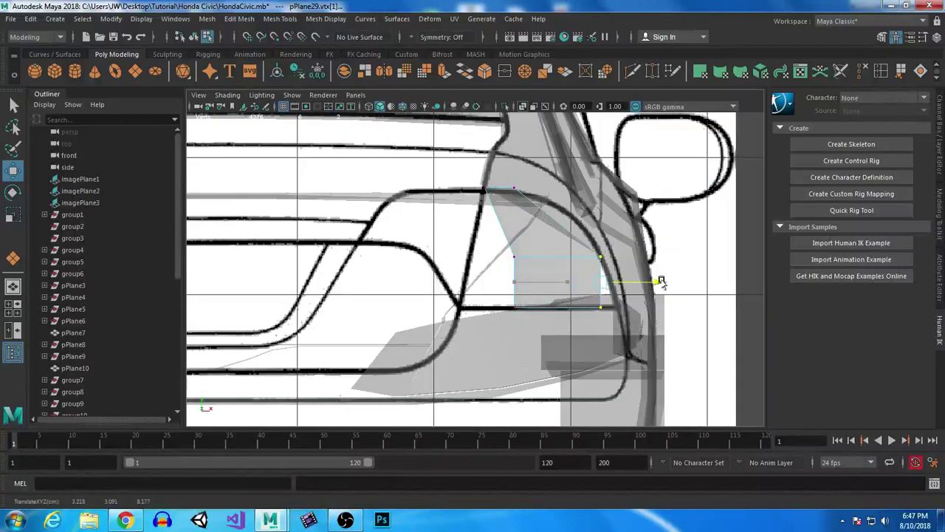
{"action": "left_click", "coordinate": [604, 306]}
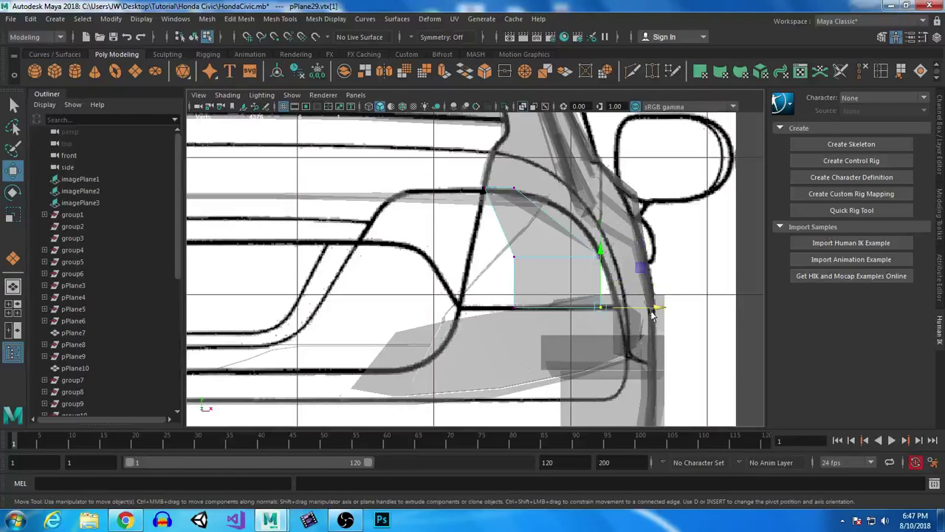
Step: Nudge the plane's middle and bottom outer vertices outward to meet the quarter panel's edge in the perspective view
{"action": "left_click", "coordinate": [521, 182]}
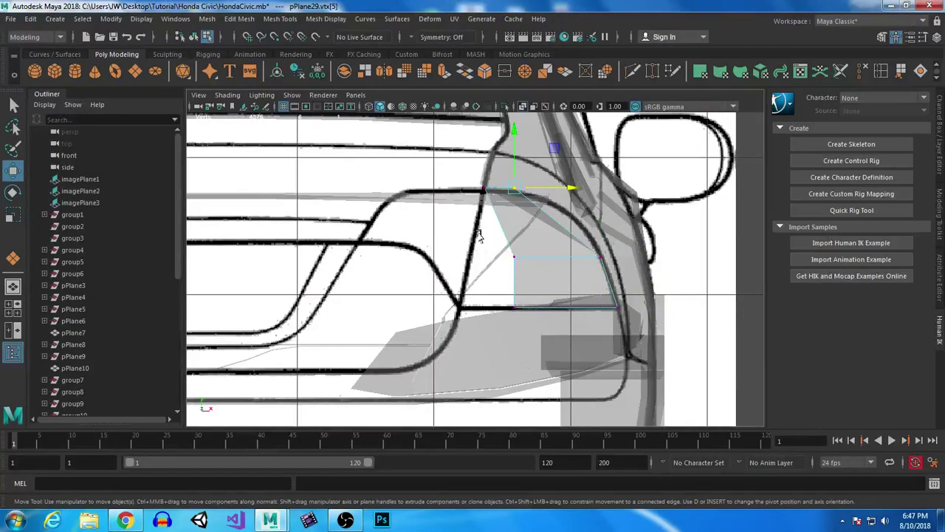
{"action": "left_click_drag", "start_coordinate": [529, 340], "coordinate": [530, 340]}
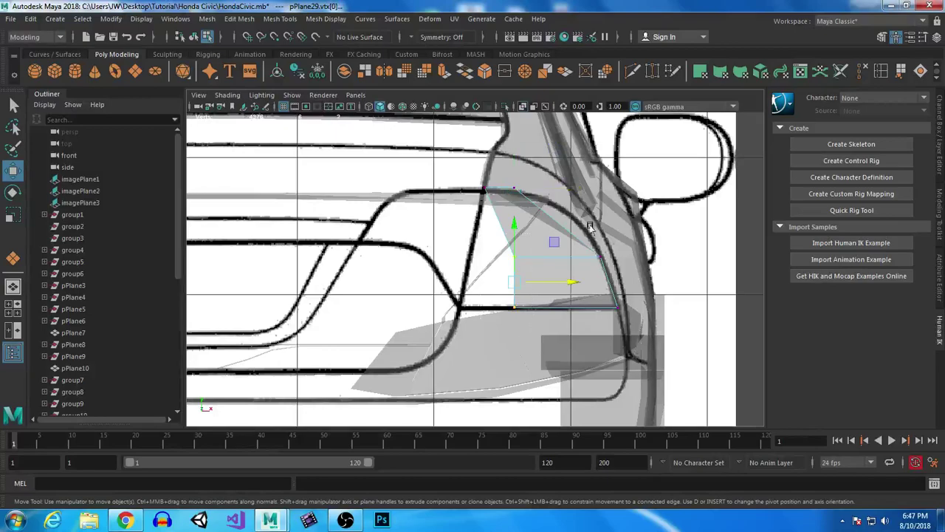
{"action": "key", "text": "space"}
{"action": "key", "text": "space"}
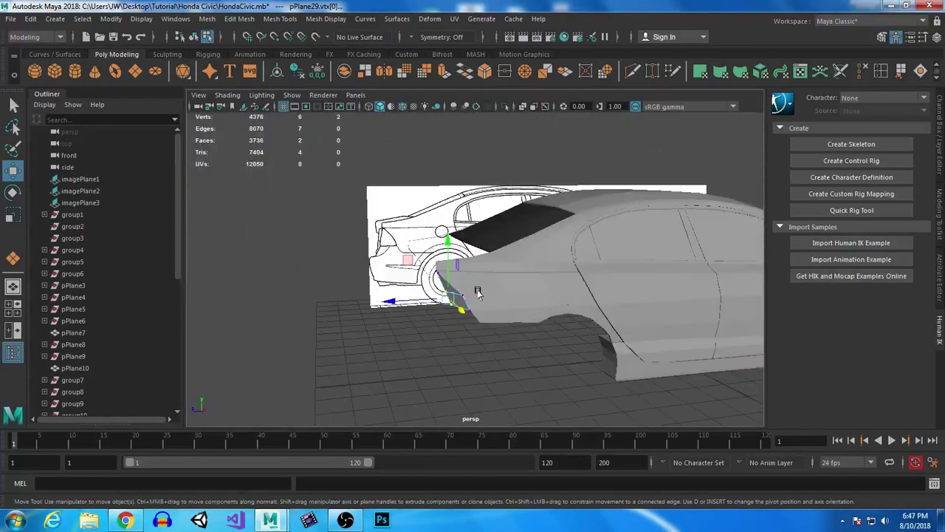
{"action": "left_click_drag", "start_coordinate": [585, 267], "coordinate": [521, 211], "text": "alt"}
{"action": "right_click_drag", "start_coordinate": [521, 211], "coordinate": [642, 373], "text": "alt"}
{"action": "left_click_drag", "start_coordinate": [642, 373], "coordinate": [672, 375], "text": "alt"}
{"action": "left_click_drag", "start_coordinate": [614, 227], "coordinate": [584, 251]}
{"action": "left_click_drag", "start_coordinate": [661, 238], "coordinate": [671, 237]}
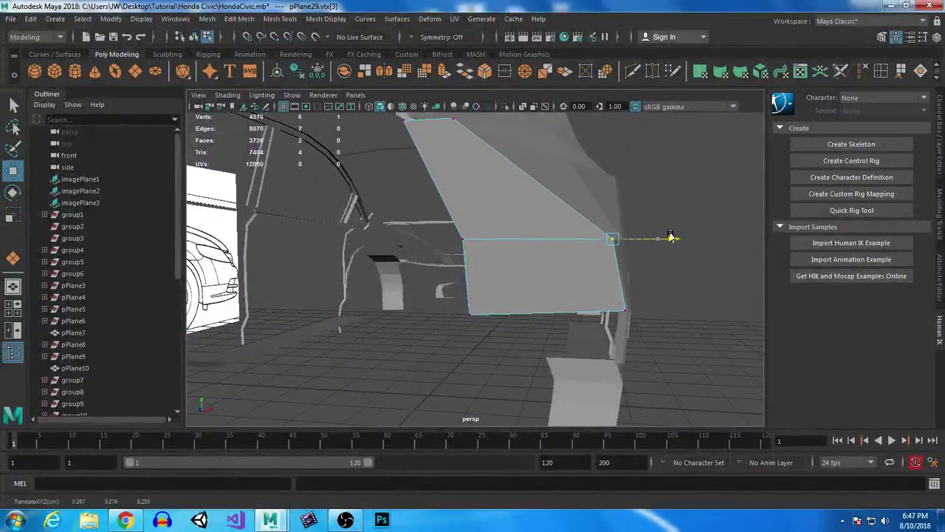
{"action": "left_click", "coordinate": [624, 310]}
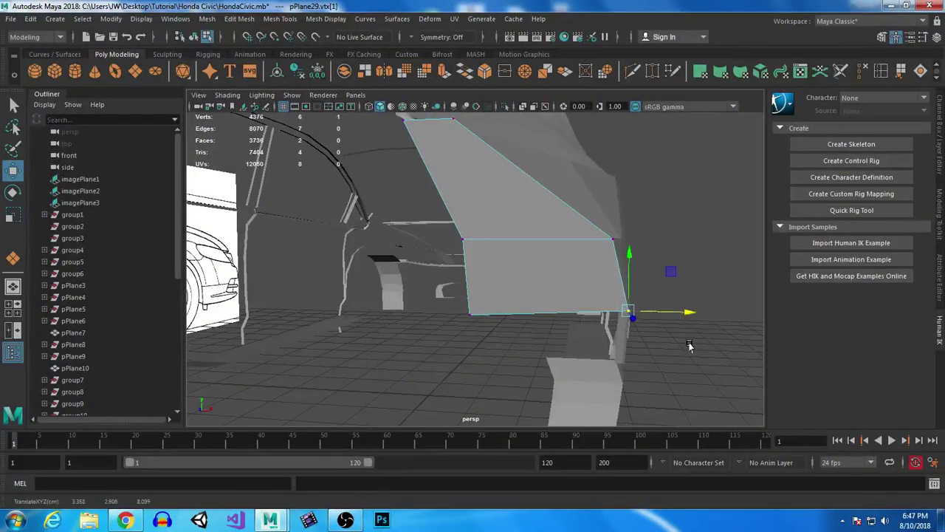
{"action": "left_click_drag", "start_coordinate": [551, 257], "coordinate": [571, 332], "text": "alt"}
{"action": "middle_click_drag", "start_coordinate": [616, 362], "coordinate": [551, 291], "text": "alt"}
{"action": "left_click", "coordinate": [556, 279]}
{"action": "left_click_drag", "start_coordinate": [595, 294], "coordinate": [609, 315], "text": "alt"}
{"action": "key", "text": "ctrl+z"}
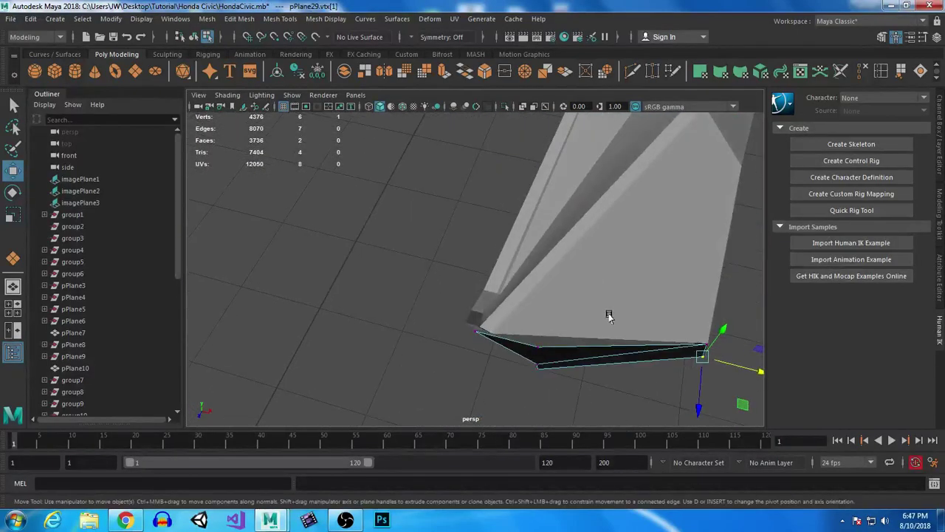
{"action": "left_click", "coordinate": [539, 349]}
{"action": "left_click_drag", "start_coordinate": [523, 399], "coordinate": [606, 365]}
{"action": "middle_click_drag", "start_coordinate": [589, 320], "coordinate": [555, 362], "text": "alt"}
{"action": "mouse_move", "coordinate": [554, 363]}
{"action": "left_mouse_down", "text": "alt"}
{"action": "mouse_move", "coordinate": [524, 354]}
{"action": "mouse_move", "coordinate": [580, 354]}
{"action": "mouse_move", "coordinate": [569, 335]}
{"action": "mouse_move", "coordinate": [572, 365]}
{"action": "left_mouse_up", "text": "alt"}
{"action": "key", "text": "ctrl+z"}
{"action": "key", "text": "ctrl+z"}
{"action": "middle_click_drag", "start_coordinate": [572, 364], "coordinate": [566, 263], "text": "alt"}
Step: Delete the mirrored quarter panel copy on the opposite side of the car
{"action": "left_click", "coordinate": [525, 237]}
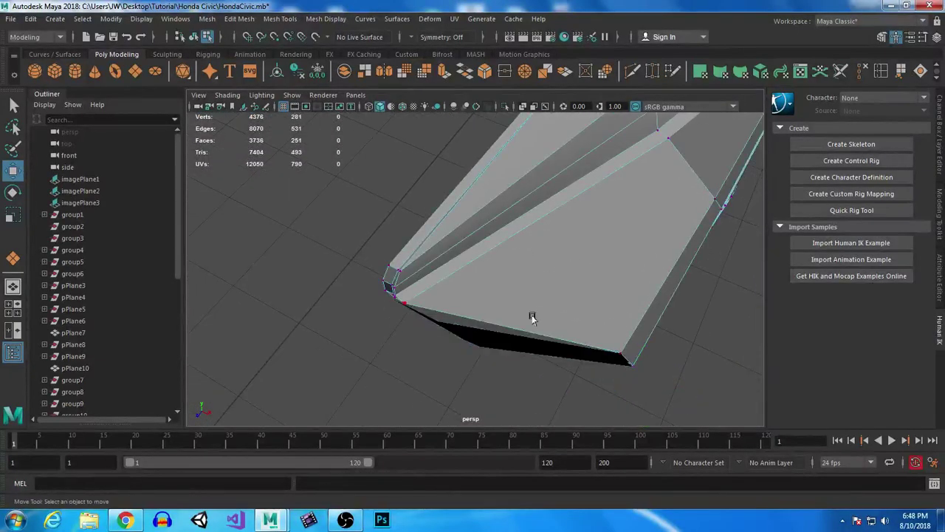
{"action": "right_click_drag", "start_coordinate": [532, 316], "coordinate": [367, 226], "text": "alt"}
{"action": "right_click_drag", "start_coordinate": [272, 169], "coordinate": [313, 144]}
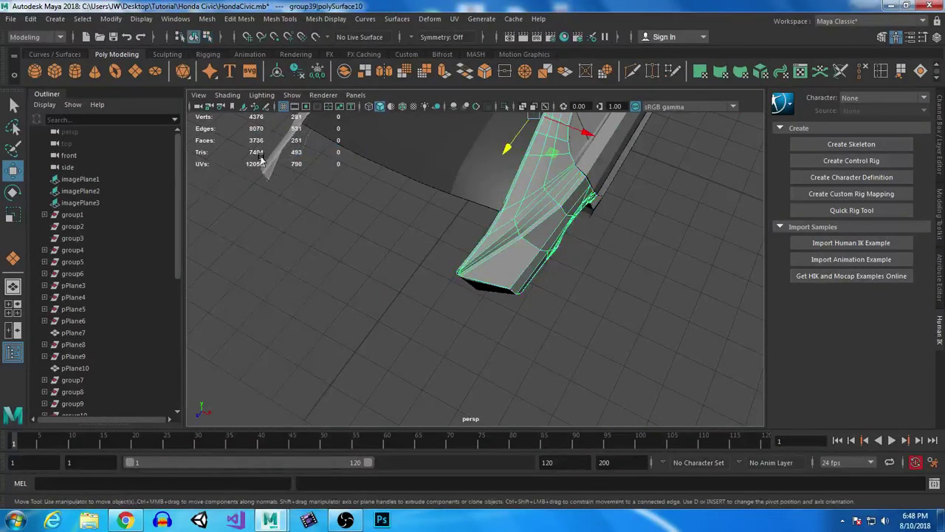
{"action": "left_click", "coordinate": [261, 158]}
{"action": "left_click", "coordinate": [263, 170]}
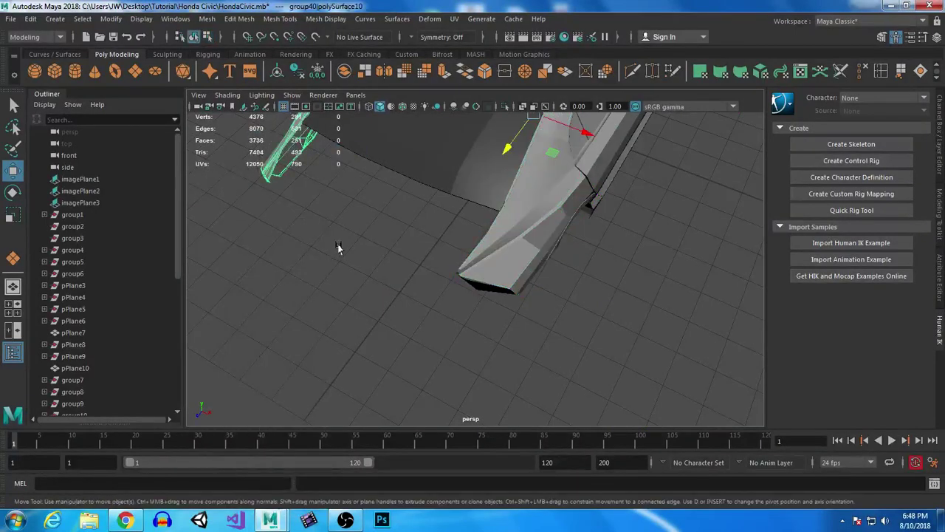
{"action": "left_click", "coordinate": [390, 288]}
{"action": "left_click", "coordinate": [489, 257]}
Step: Select the vertices of the quarter panel's folded rear edge and move them sideways outward
{"action": "right_click_drag", "start_coordinate": [488, 257], "coordinate": [491, 347], "text": "alt"}
{"action": "left_click_drag", "start_coordinate": [492, 347], "coordinate": [556, 241], "text": "alt"}
{"action": "right_click_drag", "start_coordinate": [555, 180], "coordinate": [500, 173]}
{"action": "scroll", "coordinate": [617, 347], "scroll_direction": "up", "scroll_amount": 5}
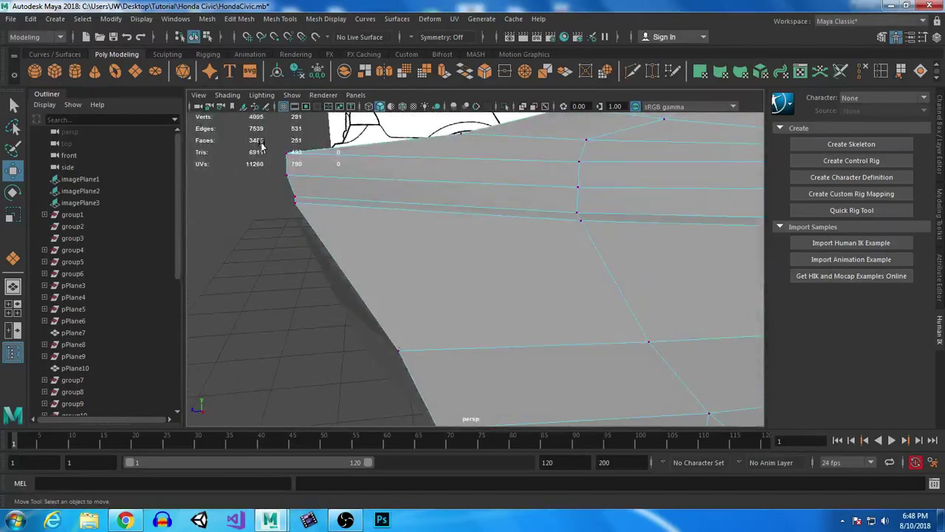
{"action": "left_click_drag", "start_coordinate": [394, 271], "coordinate": [395, 271]}
{"action": "left_click_drag", "start_coordinate": [374, 306], "coordinate": [500, 247], "text": "alt"}
{"action": "right_click_drag", "start_coordinate": [501, 248], "coordinate": [582, 335], "text": "alt"}
{"action": "left_click_drag", "start_coordinate": [582, 336], "coordinate": [497, 282], "text": "alt"}
{"action": "left_click_drag", "start_coordinate": [471, 241], "coordinate": [544, 245]}
{"action": "mouse_move", "coordinate": [576, 315]}
{"action": "left_mouse_down", "text": "alt"}
{"action": "mouse_move", "coordinate": [578, 339]}
{"action": "mouse_move", "coordinate": [524, 350]}
{"action": "mouse_move", "coordinate": [584, 331]}
{"action": "left_mouse_up", "text": "alt"}
{"action": "key", "text": "f"}
{"action": "left_click_drag", "start_coordinate": [496, 353], "coordinate": [567, 343], "text": "alt"}
{"action": "middle_click_drag", "start_coordinate": [568, 388], "coordinate": [554, 306], "text": "alt"}
{"action": "left_click_drag", "start_coordinate": [553, 306], "coordinate": [516, 182], "text": "alt"}
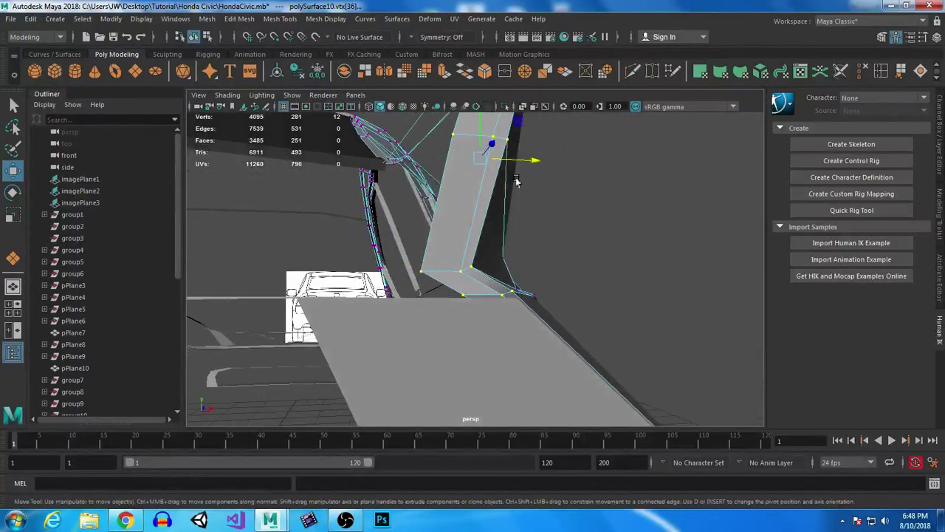
{"action": "mouse_move", "coordinate": [586, 310]}
{"action": "left_mouse_down", "text": "alt"}
{"action": "mouse_move", "coordinate": [597, 254]}
{"action": "mouse_move", "coordinate": [585, 319]}
{"action": "left_mouse_up", "text": "alt"}
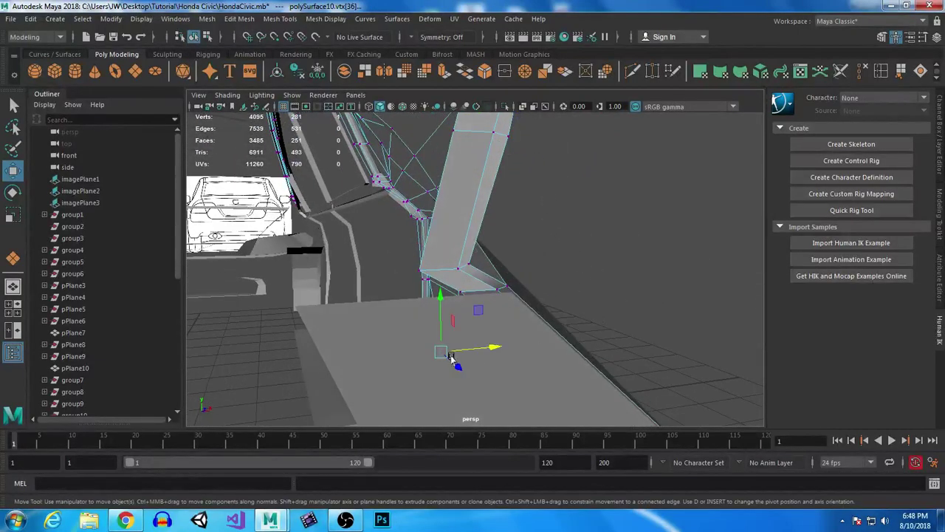
Step: Move the tail light plane's two top vertices sideways to meet the quarter panel's lower rear corner
{"action": "left_click", "coordinate": [305, 319]}
{"action": "right_click_drag", "start_coordinate": [325, 320], "coordinate": [269, 184]}
{"action": "mouse_move", "coordinate": [588, 360]}
{"action": "left_mouse_down", "text": "alt"}
{"action": "mouse_move", "coordinate": [529, 356]}
{"action": "mouse_move", "coordinate": [483, 386]}
{"action": "mouse_move", "coordinate": [511, 298]}
{"action": "left_mouse_up", "text": "alt"}
{"action": "left_click", "coordinate": [400, 109]}
{"action": "left_click_drag", "start_coordinate": [589, 275], "coordinate": [559, 293], "text": "alt"}
{"action": "left_click_drag", "start_coordinate": [516, 235], "coordinate": [517, 235]}
{"action": "key", "text": "ctrl+z"}
{"action": "left_click_drag", "start_coordinate": [342, 238], "coordinate": [421, 313], "text": "shift"}
{"action": "left_click_drag", "start_coordinate": [439, 222], "coordinate": [440, 220]}
{"action": "left_click_drag", "start_coordinate": [484, 288], "coordinate": [483, 288]}
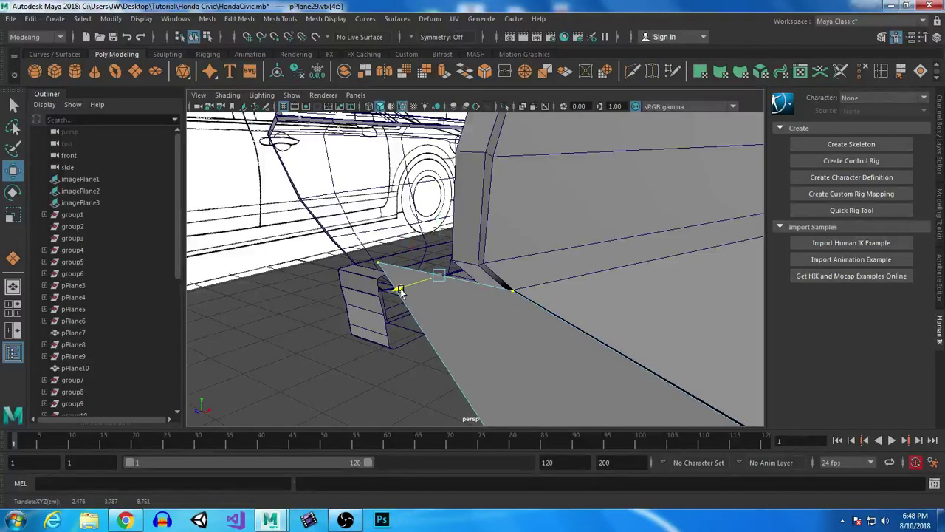
{"action": "left_click_drag", "start_coordinate": [543, 382], "coordinate": [591, 234], "text": "alt"}
{"action": "left_click", "coordinate": [520, 106]}
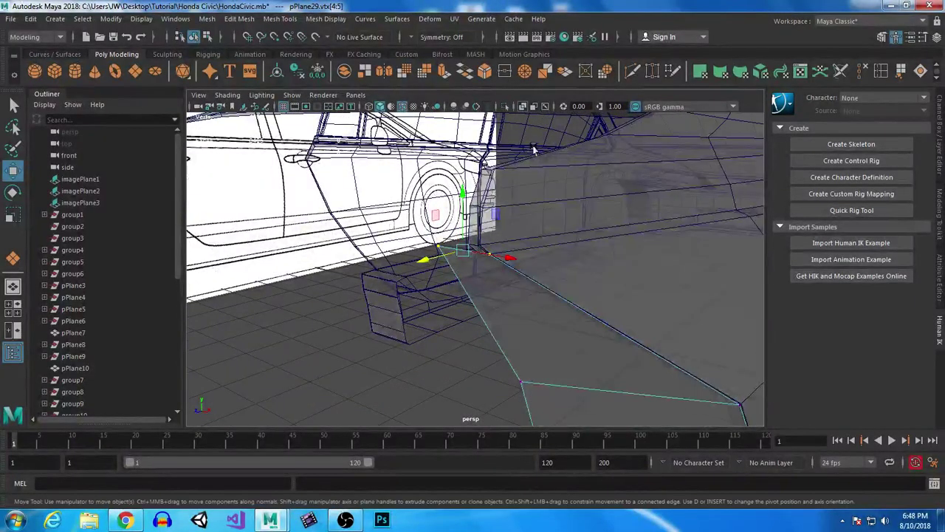
{"action": "left_click", "coordinate": [521, 107]}
{"action": "left_click", "coordinate": [403, 106]}
{"action": "scroll", "coordinate": [580, 245], "scroll_direction": "down", "scroll_amount": 5}
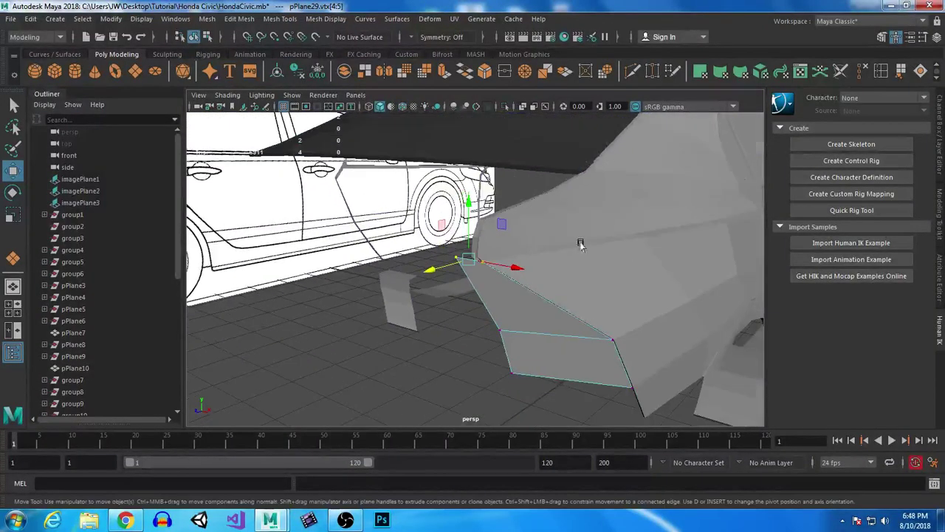
Step: Preview the quarter panel smoothed and examine its rear corner against the tail light plane
{"action": "left_click_drag", "start_coordinate": [581, 245], "coordinate": [584, 248], "text": "alt"}
{"action": "right_click_drag", "start_coordinate": [583, 180], "coordinate": [629, 153]}
{"action": "left_click", "coordinate": [621, 274]}
{"action": "key", "text": "3"}
{"action": "left_click", "coordinate": [505, 365]}
{"action": "left_click_drag", "start_coordinate": [578, 341], "coordinate": [665, 341], "text": "alt"}
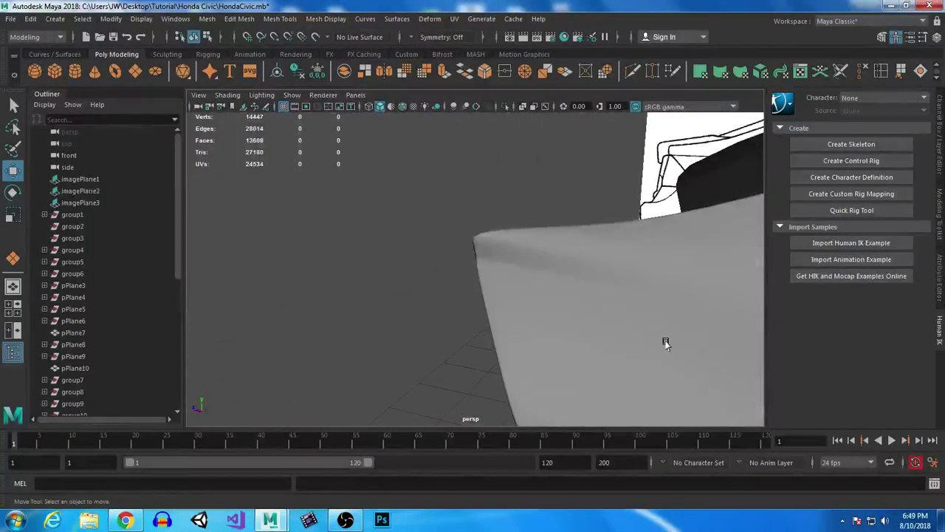
{"action": "scroll", "coordinate": [570, 264], "scroll_direction": "down", "scroll_amount": 5}
{"action": "left_click_drag", "start_coordinate": [570, 263], "coordinate": [591, 201], "text": "alt"}
{"action": "scroll", "coordinate": [643, 306], "scroll_direction": "up", "scroll_amount": 6}
{"action": "middle_click_drag", "start_coordinate": [643, 306], "coordinate": [539, 314], "text": "alt"}
{"action": "left_click_drag", "start_coordinate": [539, 314], "coordinate": [483, 217], "text": "alt"}
{"action": "middle_click_drag", "start_coordinate": [485, 219], "coordinate": [506, 306], "text": "alt"}
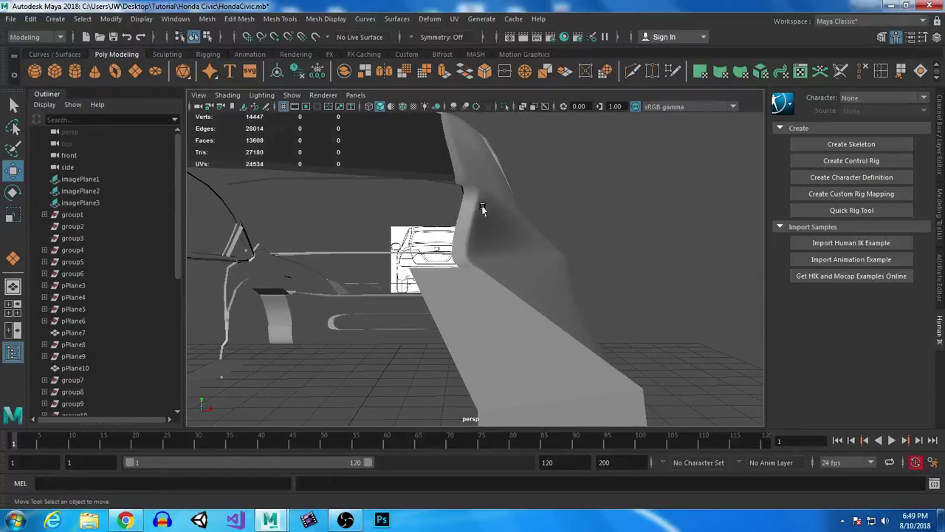
{"action": "left_click_drag", "start_coordinate": [539, 257], "coordinate": [577, 274], "text": "alt"}
Step: Return the quarter panel to unsmoothed display and shift its bottom and middle rear edge vertices outward
{"action": "right_click_drag", "start_coordinate": [423, 210], "coordinate": [388, 194]}
{"action": "left_click_drag", "start_coordinate": [351, 294], "coordinate": [399, 312]}
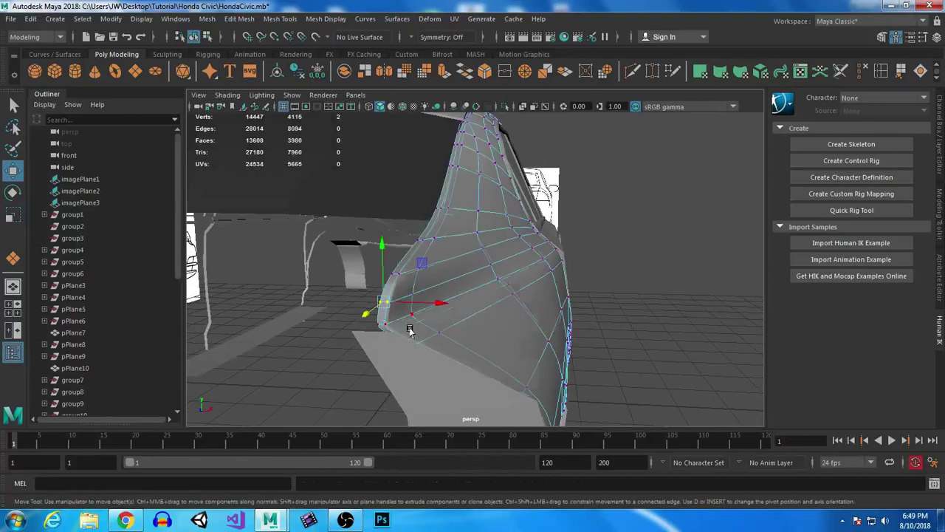
{"action": "key", "text": "1"}
{"action": "left_click_drag", "start_coordinate": [330, 316], "coordinate": [390, 330]}
{"action": "left_click_drag", "start_coordinate": [473, 389], "coordinate": [485, 312], "text": "alt"}
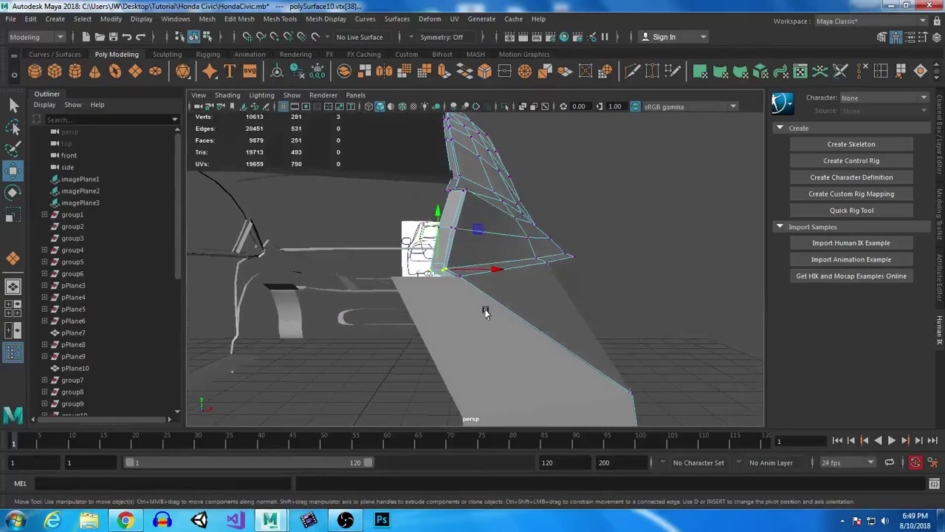
{"action": "left_click_drag", "start_coordinate": [493, 268], "coordinate": [504, 267]}
{"action": "left_click_drag", "start_coordinate": [503, 267], "coordinate": [305, 223], "text": "alt"}
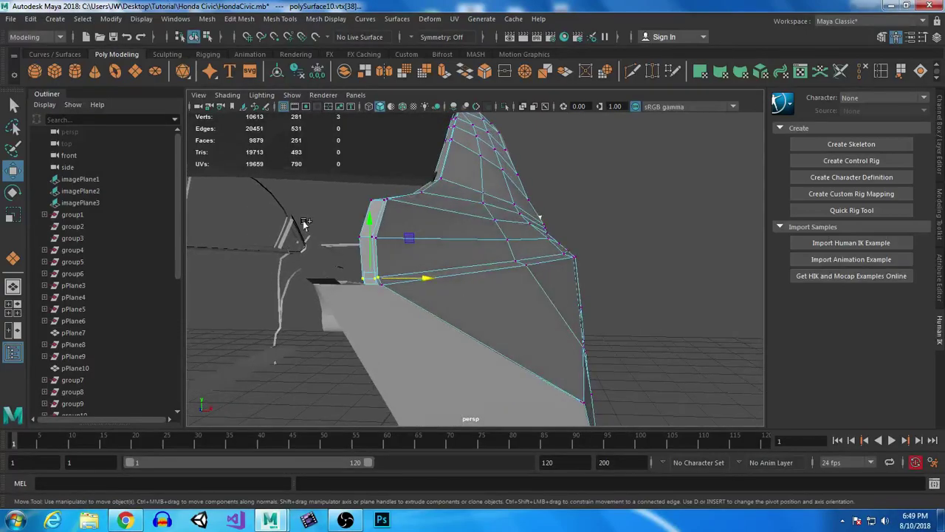
{"action": "left_click_drag", "start_coordinate": [391, 283], "coordinate": [391, 282]}
{"action": "left_click_drag", "start_coordinate": [425, 256], "coordinate": [428, 257]}
{"action": "left_click_drag", "start_coordinate": [313, 264], "coordinate": [472, 327]}
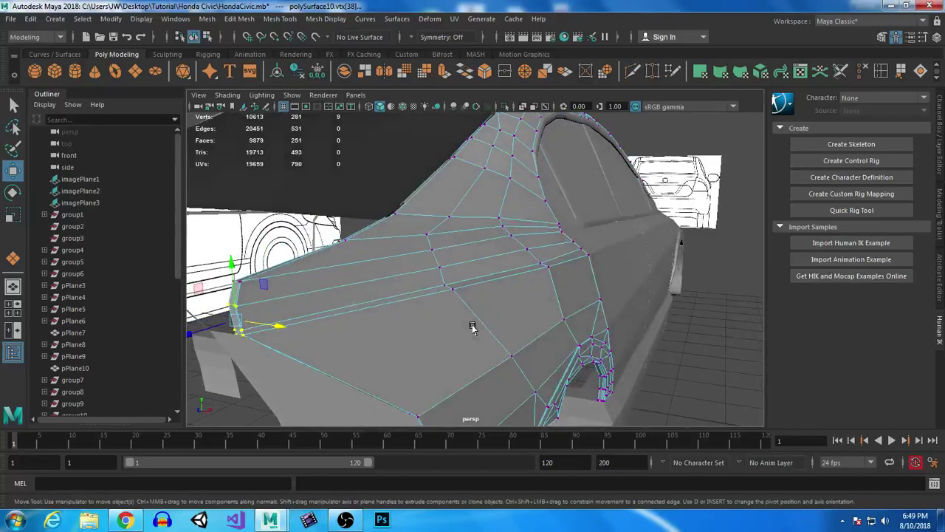
Step: Check the reshaped quarter panel in smooth preview, and restore its unsmoothed display
{"action": "key", "text": "3"}
{"action": "right_click_drag", "start_coordinate": [426, 248], "coordinate": [483, 161]}
{"action": "left_click", "coordinate": [718, 391]}
{"action": "left_click_drag", "start_coordinate": [703, 403], "coordinate": [500, 280], "text": "alt"}
{"action": "left_click", "coordinate": [492, 325]}
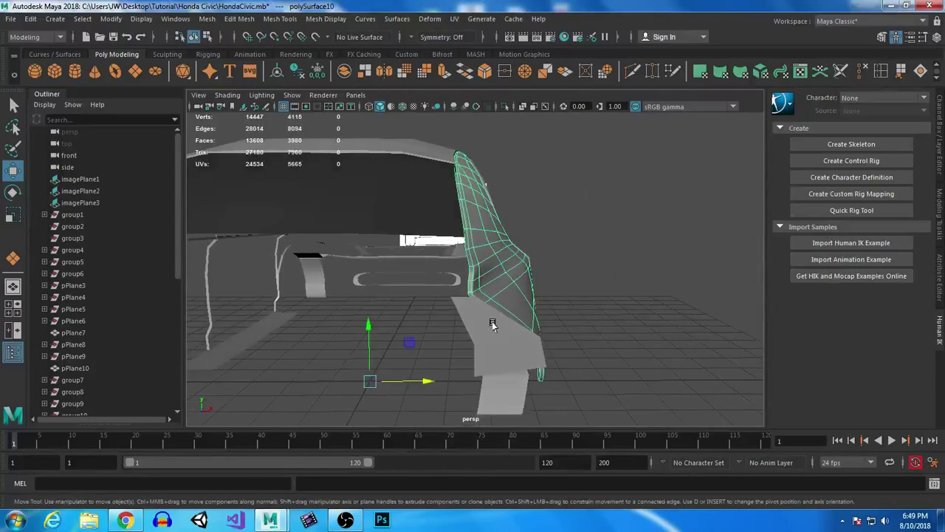
{"action": "key", "text": "1"}
Step: Shift the quarter panel's uppermost rear edge vertices sideways to line up with the ones below in the rear view
{"action": "right_click_drag", "start_coordinate": [497, 265], "coordinate": [527, 312], "text": "alt"}
{"action": "left_click_drag", "start_coordinate": [560, 338], "coordinate": [353, 244], "text": "alt"}
{"action": "right_click_drag", "start_coordinate": [310, 230], "coordinate": [233, 171]}
{"action": "left_click_drag", "start_coordinate": [233, 171], "coordinate": [373, 272], "text": "alt"}
{"action": "key", "text": "space"}
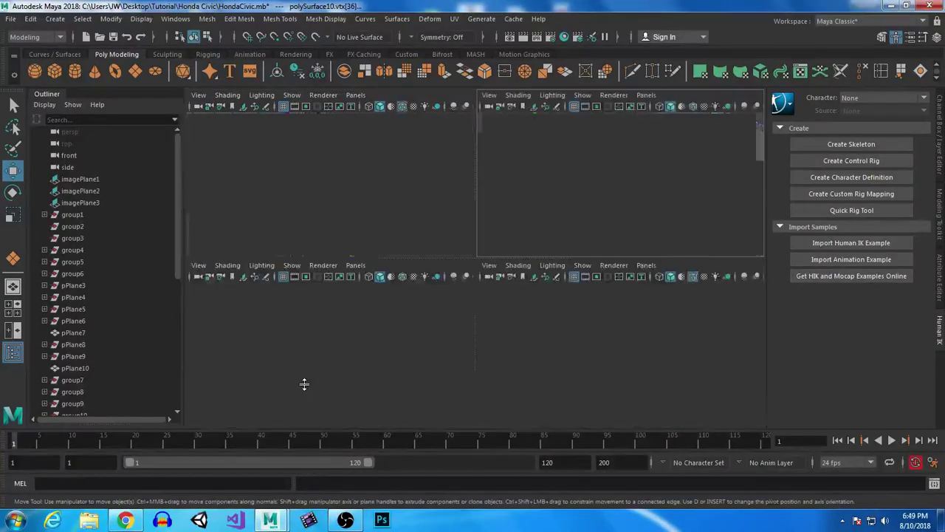
{"action": "key", "text": "space"}
{"action": "middle_click_drag", "start_coordinate": [576, 267], "coordinate": [485, 454], "text": "alt"}
{"action": "left_click_drag", "start_coordinate": [515, 200], "coordinate": [517, 201]}
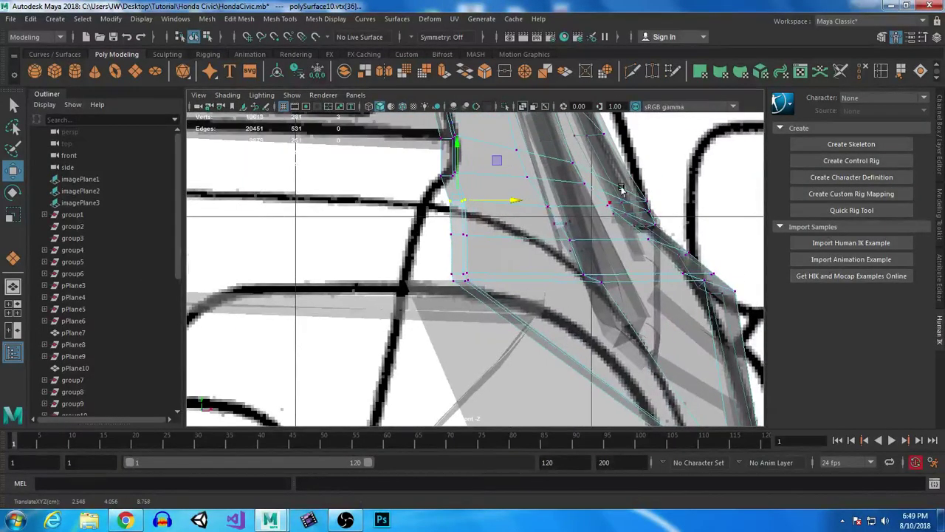
{"action": "key", "text": "space"}
{"action": "key", "text": "space"}
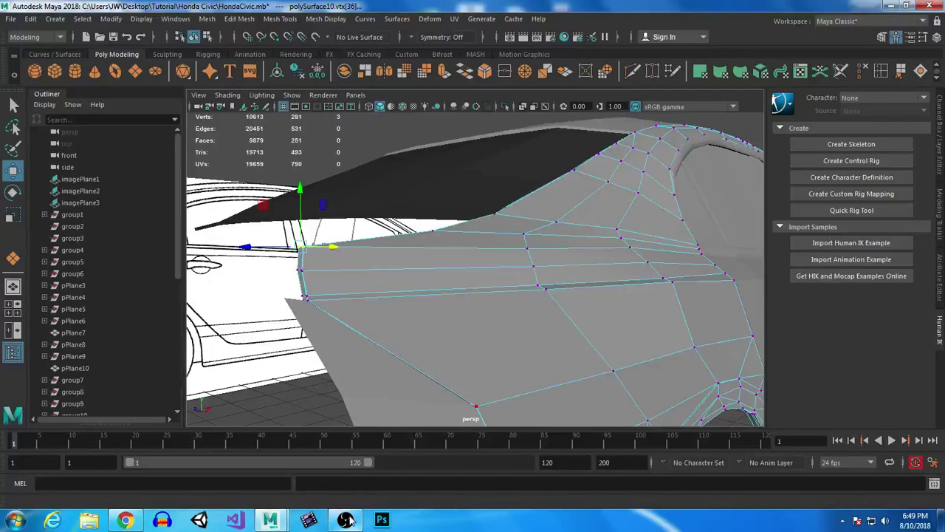
{"action": "left_click", "coordinate": [382, 492]}
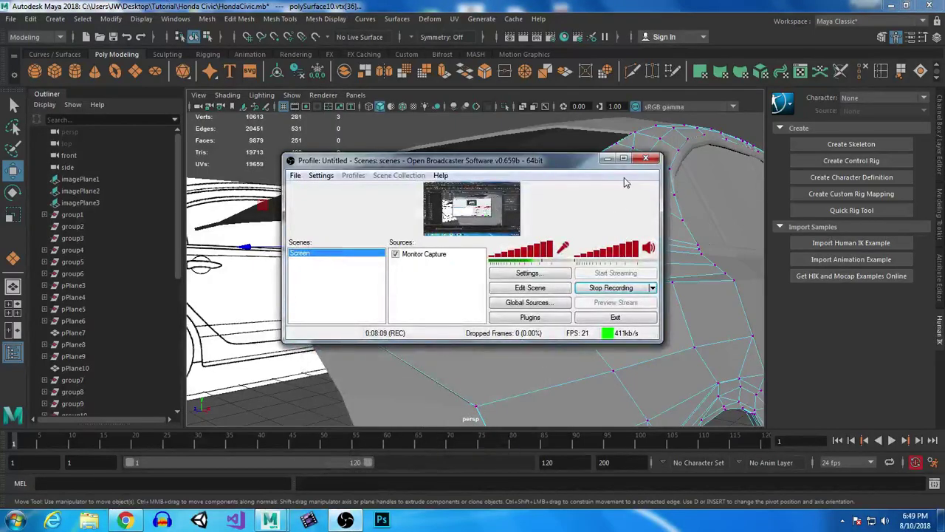
{"action": "left_click", "coordinate": [606, 158]}
Step: Shift the tail light plane's upper inner corner vertex outward in the rear view
{"action": "left_click_drag", "start_coordinate": [472, 314], "coordinate": [538, 263], "text": "alt"}
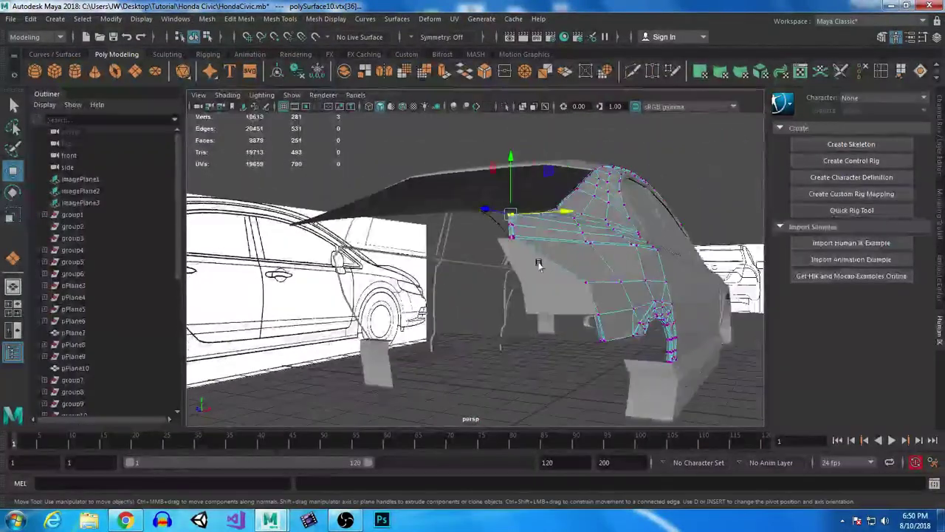
{"action": "left_click", "coordinate": [544, 283]}
{"action": "key", "text": "space"}
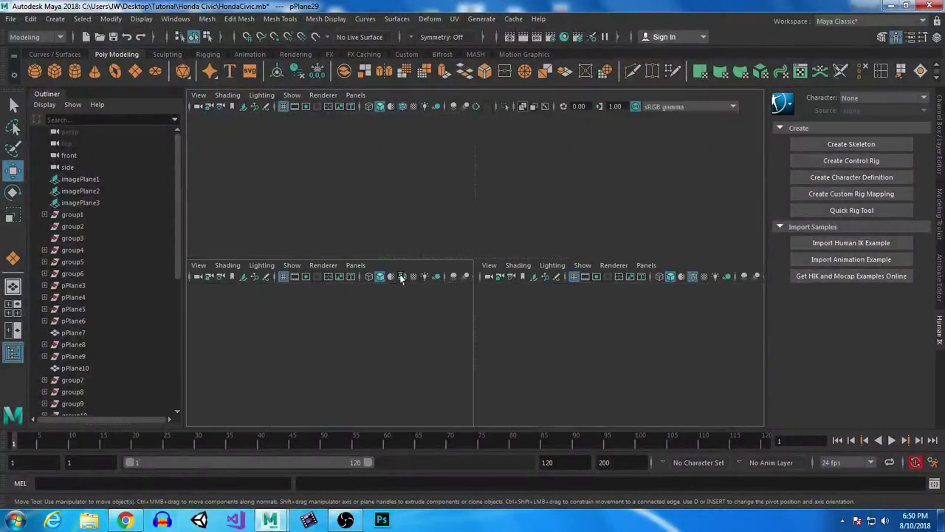
{"action": "key", "text": "space"}
{"action": "middle_click_drag", "start_coordinate": [615, 315], "coordinate": [563, 206], "text": "alt"}
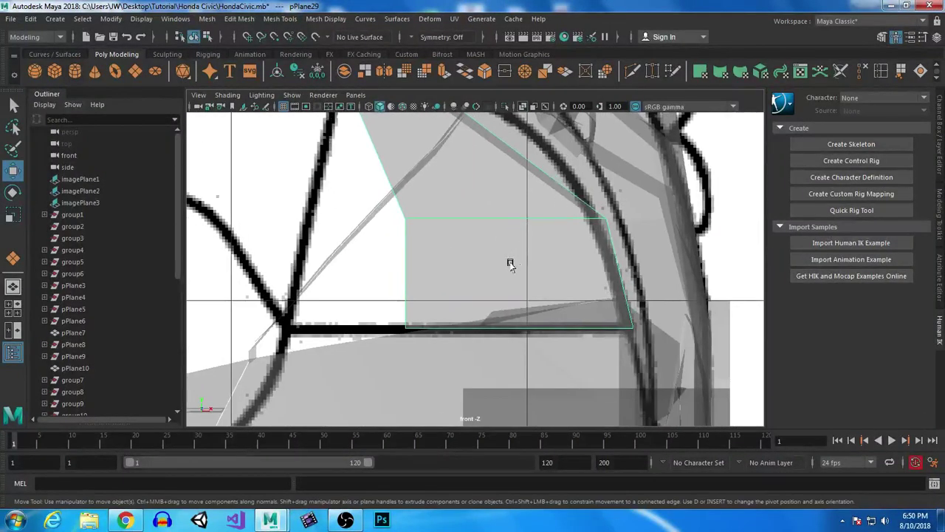
{"action": "middle_click_drag", "start_coordinate": [476, 220], "coordinate": [509, 274], "text": "alt"}
{"action": "right_click_drag", "start_coordinate": [499, 274], "coordinate": [443, 180]}
{"action": "middle_click_drag", "start_coordinate": [406, 149], "coordinate": [429, 179], "text": "alt"}
{"action": "left_click_drag", "start_coordinate": [371, 143], "coordinate": [424, 189]}
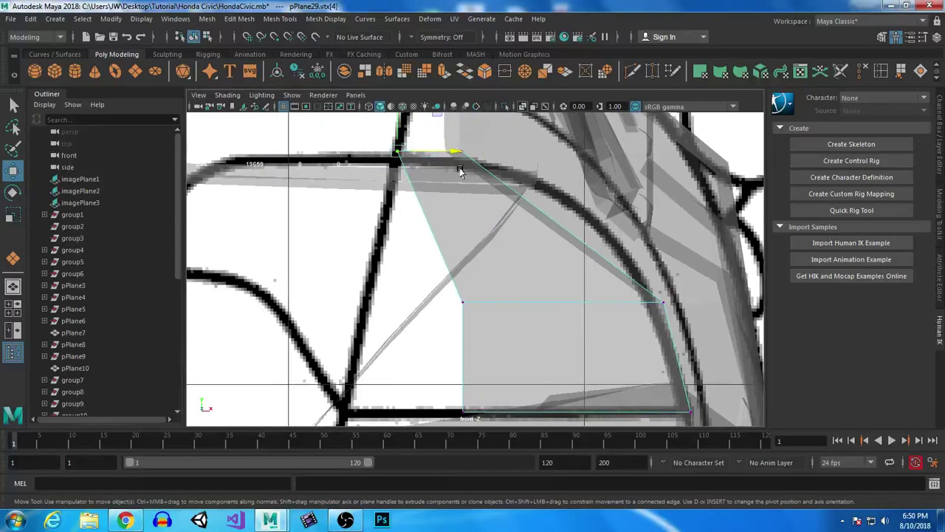
{"action": "left_click_drag", "start_coordinate": [451, 147], "coordinate": [479, 152]}
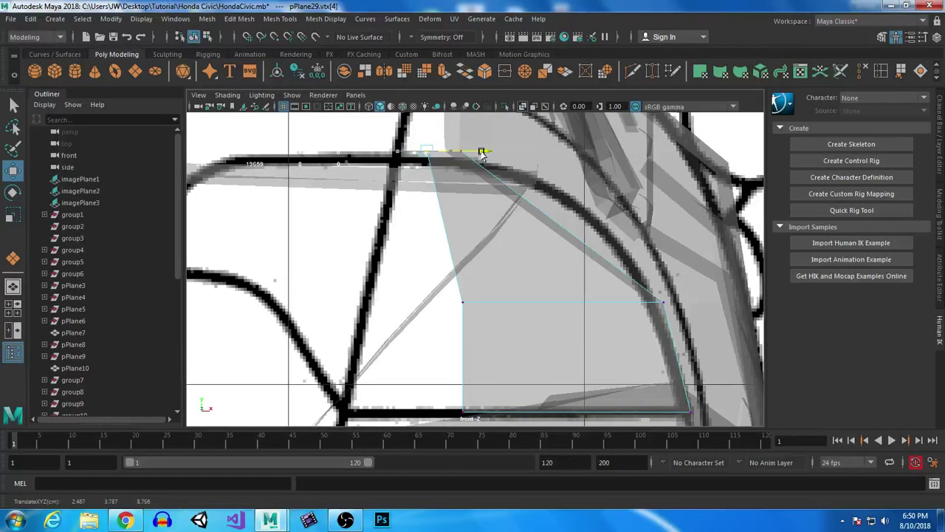
Step: Extrude the tail light plane's two inner edges inward to add a new column of faces
{"action": "right_click_drag", "start_coordinate": [523, 327], "coordinate": [487, 221]}
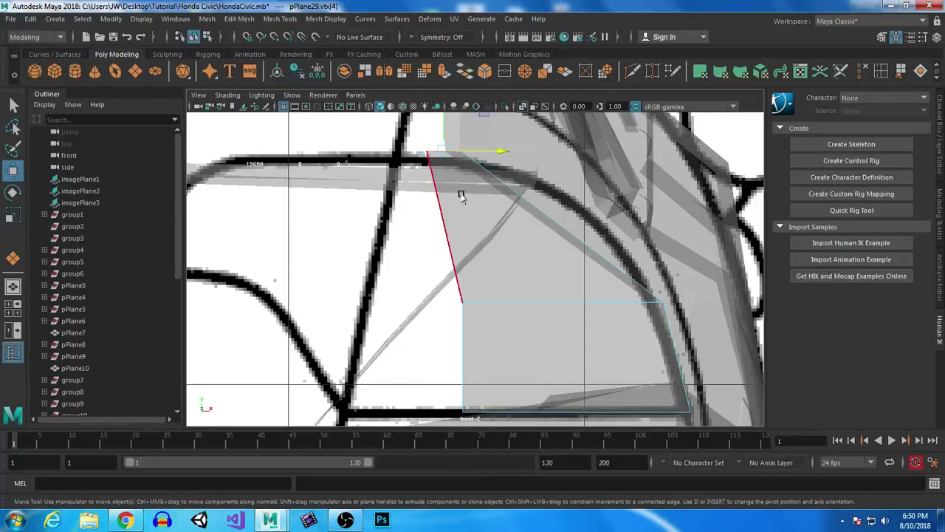
{"action": "left_click", "coordinate": [443, 201]}
{"action": "left_click", "coordinate": [464, 338], "text": "shift"}
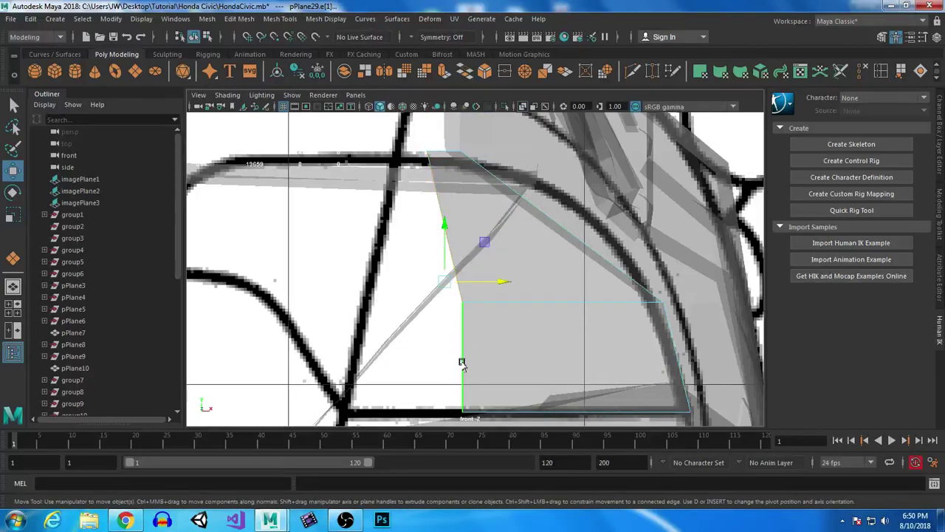
{"action": "left_click", "coordinate": [443, 71]}
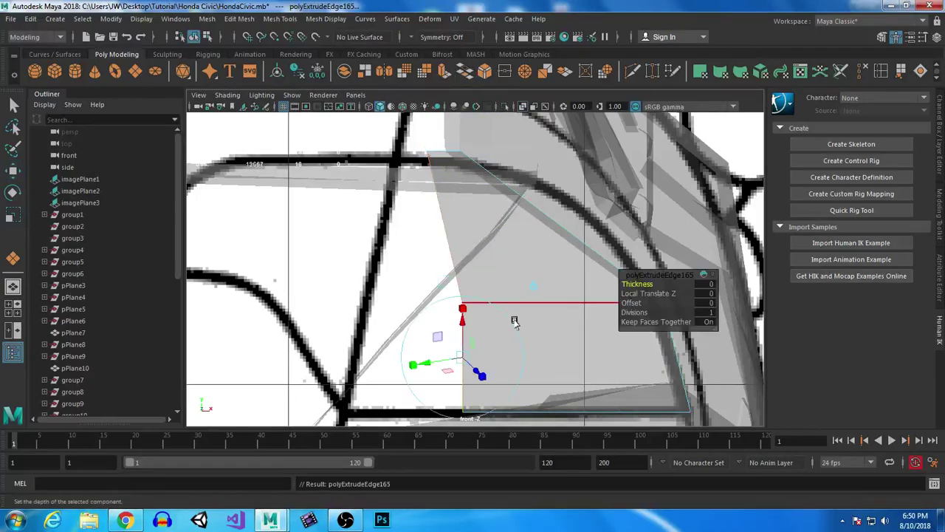
{"action": "left_click_drag", "start_coordinate": [502, 280], "coordinate": [473, 279]}
Step: Move the new column's middle and bottom inner vertices sideways onto the tail light's inner outline in the rear drawing
{"action": "right_click_drag", "start_coordinate": [403, 156], "coordinate": [354, 153]}
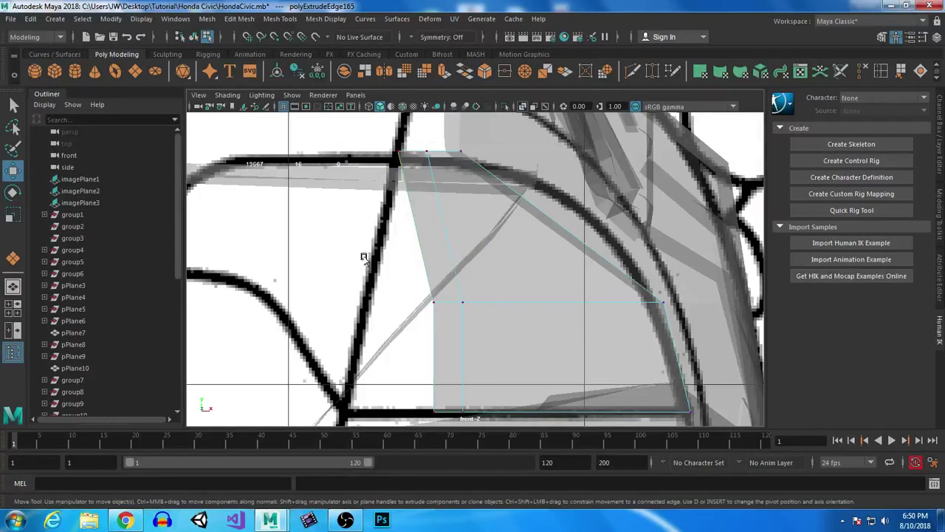
{"action": "left_click_drag", "start_coordinate": [450, 435], "coordinate": [450, 435]}
{"action": "left_click_drag", "start_coordinate": [494, 353], "coordinate": [427, 347]}
{"action": "left_click_drag", "start_coordinate": [322, 387], "coordinate": [405, 418]}
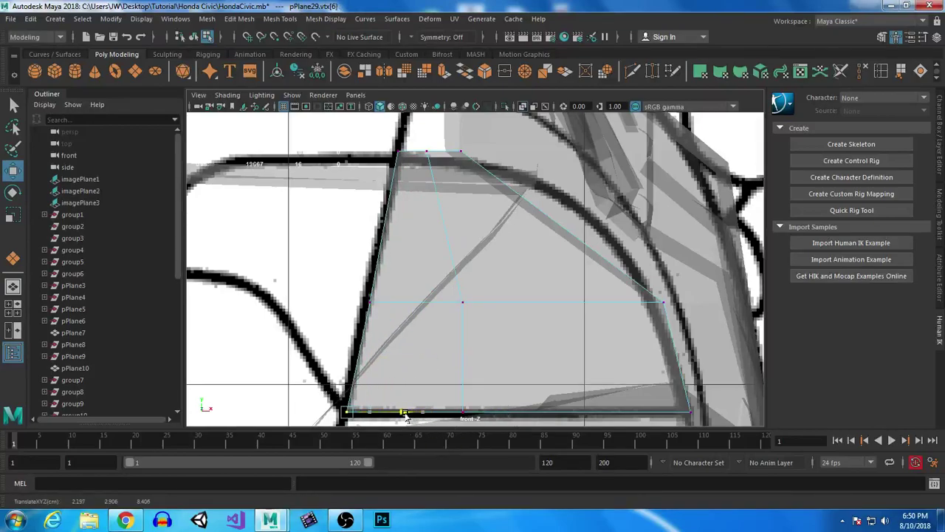
{"action": "right_click_drag", "start_coordinate": [579, 344], "coordinate": [599, 308], "text": "alt"}
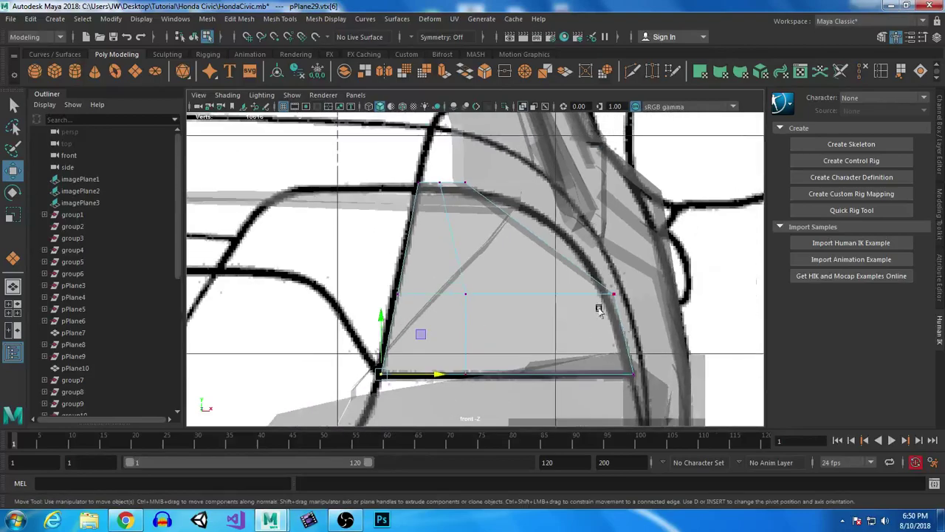
Step: Move the new inner edge's middle and bottom vertices rearward in the side view to follow the tail light outline
{"action": "key", "text": "space"}
{"action": "key", "text": "space"}
{"action": "left_click_drag", "start_coordinate": [670, 243], "coordinate": [582, 276], "text": "alt"}
{"action": "key", "text": "space"}
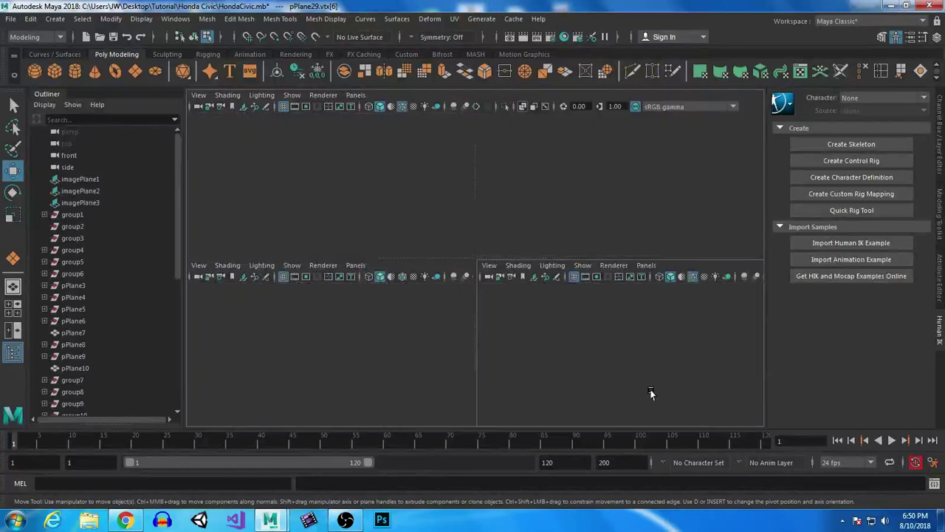
{"action": "key", "text": "space"}
{"action": "key", "text": "space"}
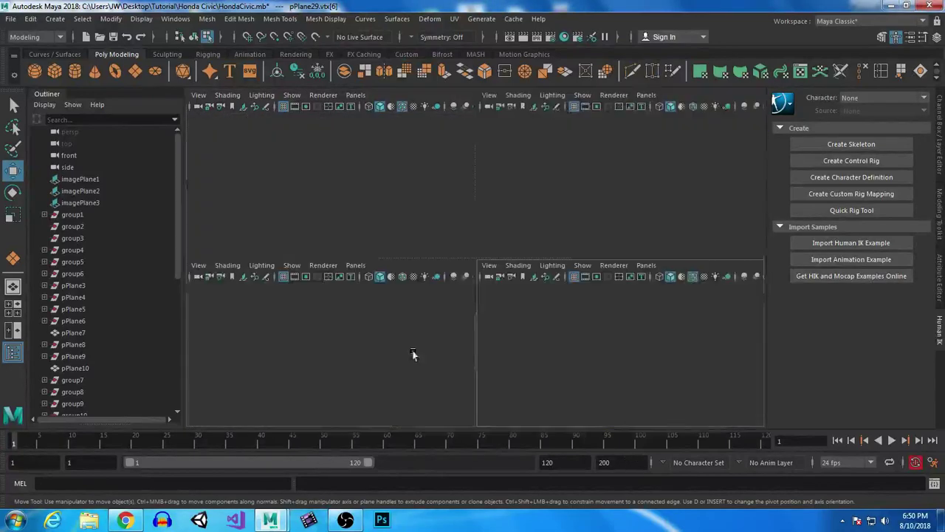
{"action": "key", "text": "space"}
{"action": "left_click_drag", "start_coordinate": [399, 389], "coordinate": [419, 396]}
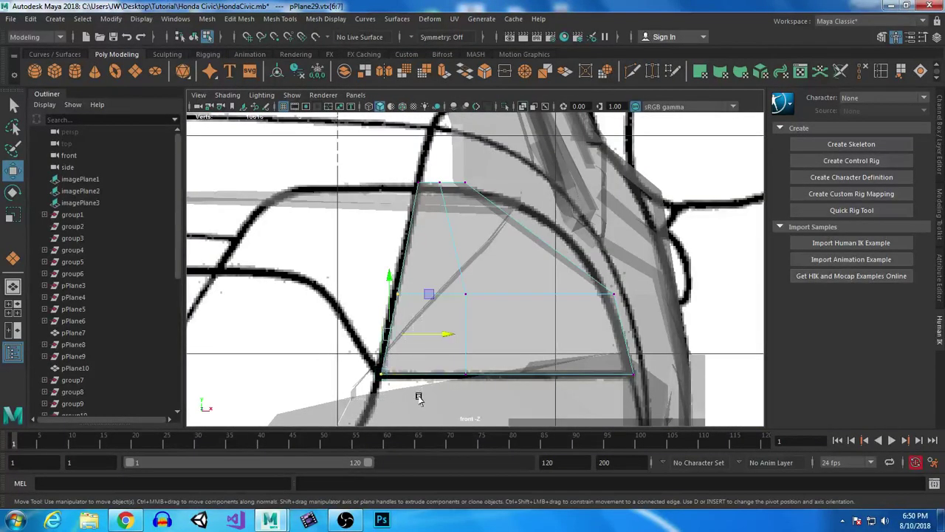
{"action": "left_click_drag", "start_coordinate": [412, 160], "coordinate": [426, 203], "text": "shift"}
{"action": "key", "text": "space"}
{"action": "key", "text": "space"}
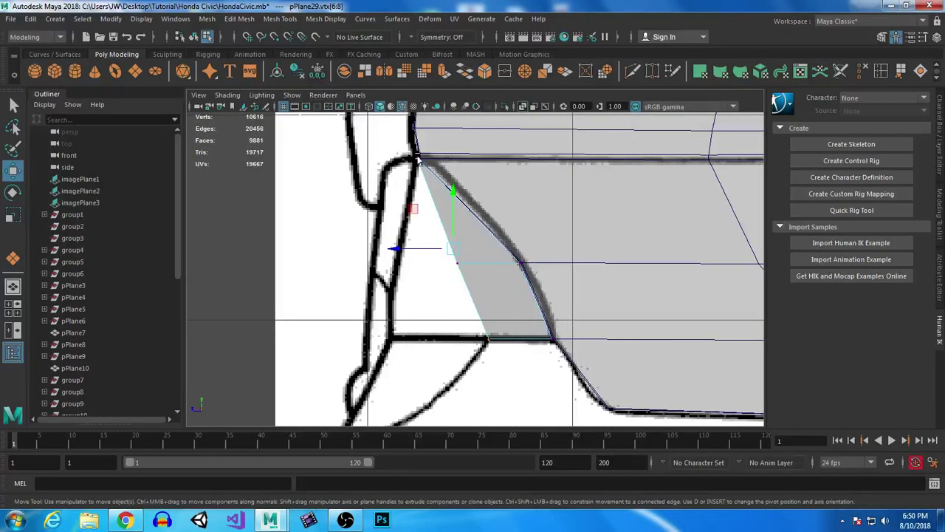
{"action": "left_click_drag", "start_coordinate": [446, 171], "coordinate": [447, 172], "text": "ctrl"}
{"action": "left_click_drag", "start_coordinate": [415, 301], "coordinate": [356, 300]}
{"action": "left_click_drag", "start_coordinate": [389, 249], "coordinate": [412, 275], "text": "ctrl"}
{"action": "left_click_drag", "start_coordinate": [368, 336], "coordinate": [326, 334]}
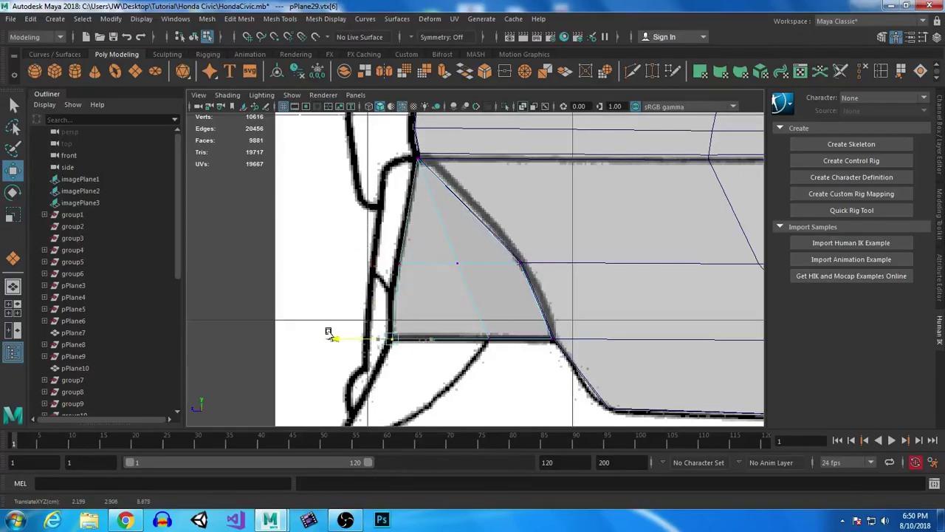
Step: Shift the tail light's centre and bottom middle vertices rearward in the side view
{"action": "left_click_drag", "start_coordinate": [430, 242], "coordinate": [474, 279]}
{"action": "left_click_drag", "start_coordinate": [402, 265], "coordinate": [394, 265]}
{"action": "left_click_drag", "start_coordinate": [505, 323], "coordinate": [412, 340]}
Step: Move the tail light's centre and bottom middle vertices together toward the car's outer side in the perspective view
{"action": "key", "text": "space"}
{"action": "key", "text": "space"}
{"action": "key", "text": "space"}
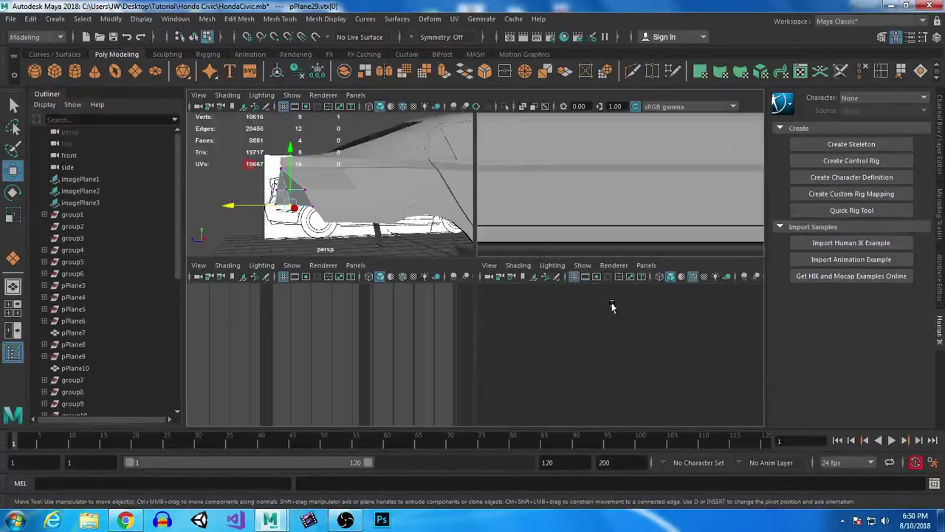
{"action": "key", "text": "space"}
{"action": "left_click_drag", "start_coordinate": [578, 290], "coordinate": [673, 336], "text": "alt"}
{"action": "middle_click_drag", "start_coordinate": [661, 321], "coordinate": [592, 202], "text": "alt"}
{"action": "left_click_drag", "start_coordinate": [592, 201], "coordinate": [607, 251], "text": "alt"}
{"action": "left_click_drag", "start_coordinate": [455, 264], "coordinate": [422, 384], "text": "alt"}
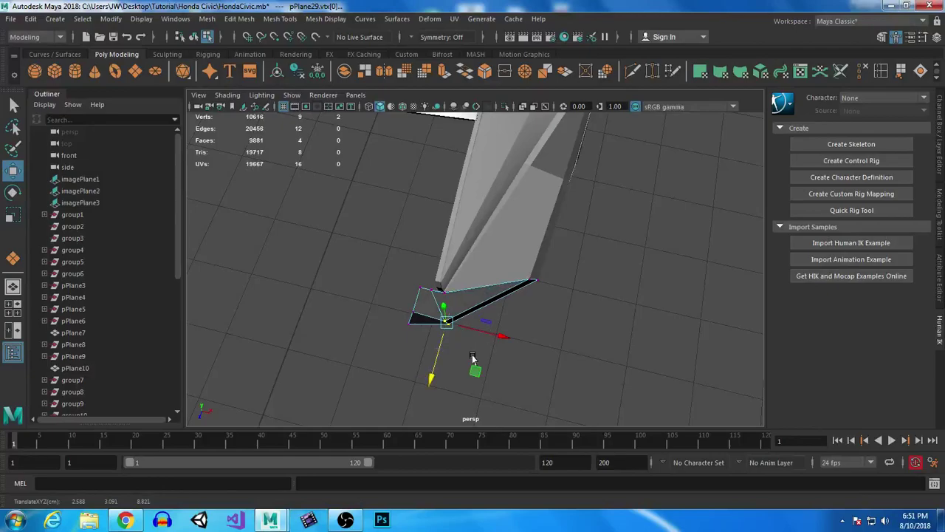
{"action": "left_click_drag", "start_coordinate": [475, 372], "coordinate": [510, 369]}
Step: Compare the reshaped tail light with the rear and side drawings, and turn on its smooth preview
{"action": "key", "text": "space"}
{"action": "key", "text": "space"}
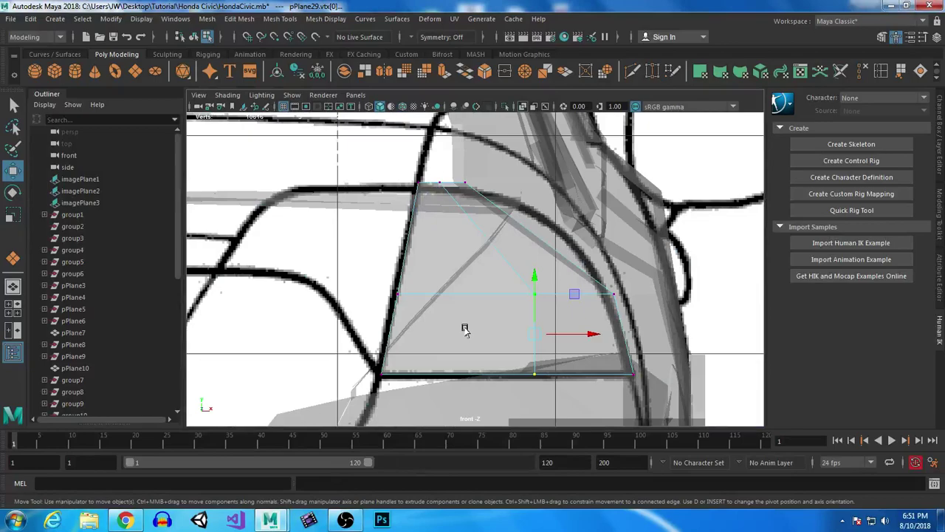
{"action": "key", "text": "space"}
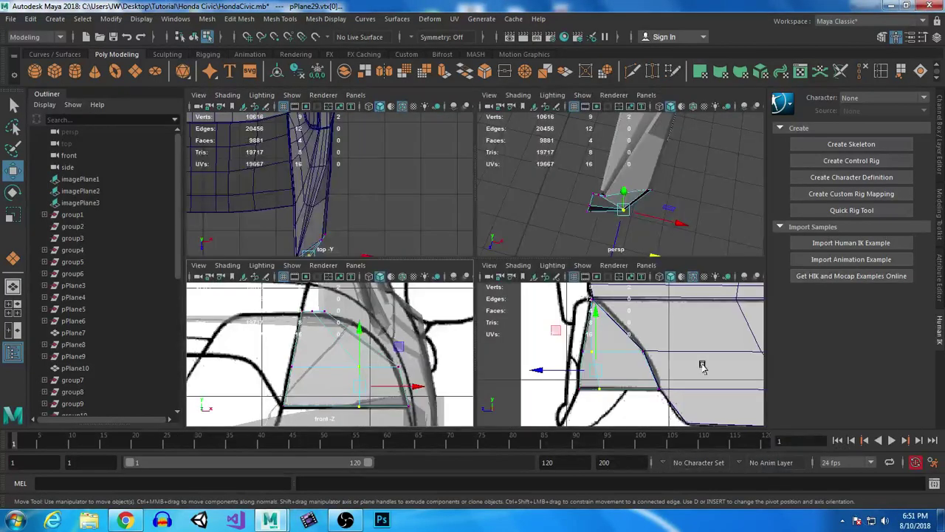
{"action": "key", "text": "space"}
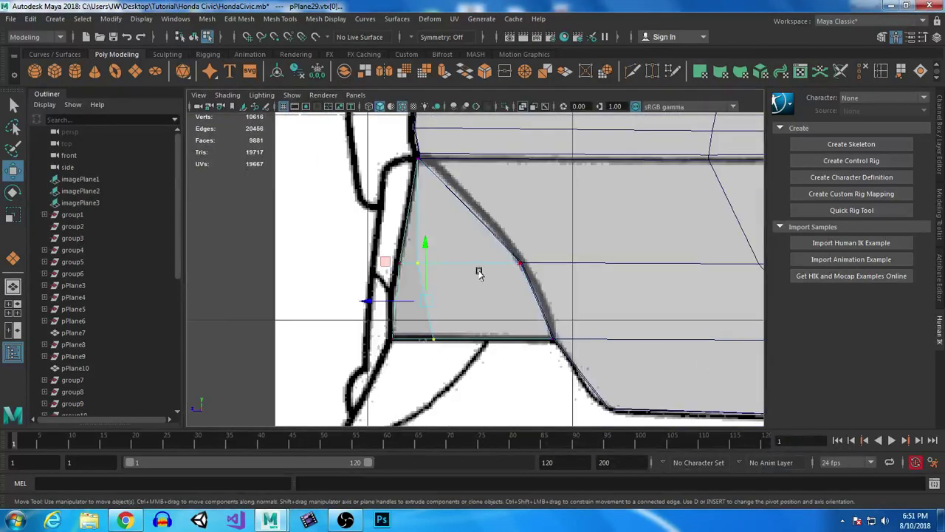
{"action": "key", "text": "space"}
{"action": "key", "text": "space"}
{"action": "left_click_drag", "start_coordinate": [622, 207], "coordinate": [607, 286], "text": "alt"}
{"action": "key", "text": "3"}
Step: Switch to Chrome, find a rear photo among the 2008 Honda Civic images, examine its tail light, and return to Maya
{"action": "left_click", "coordinate": [125, 520]}
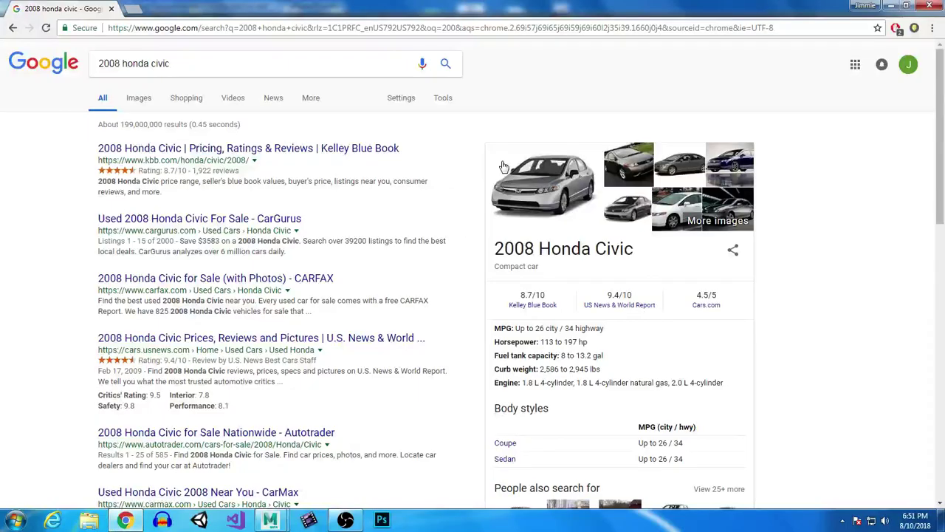
{"action": "left_click", "coordinate": [147, 104]}
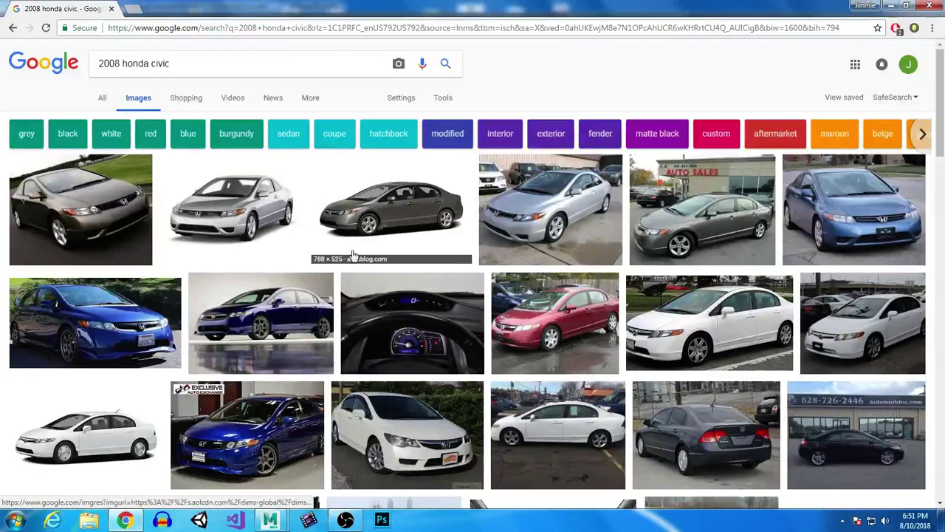
{"action": "left_click", "coordinate": [704, 447]}
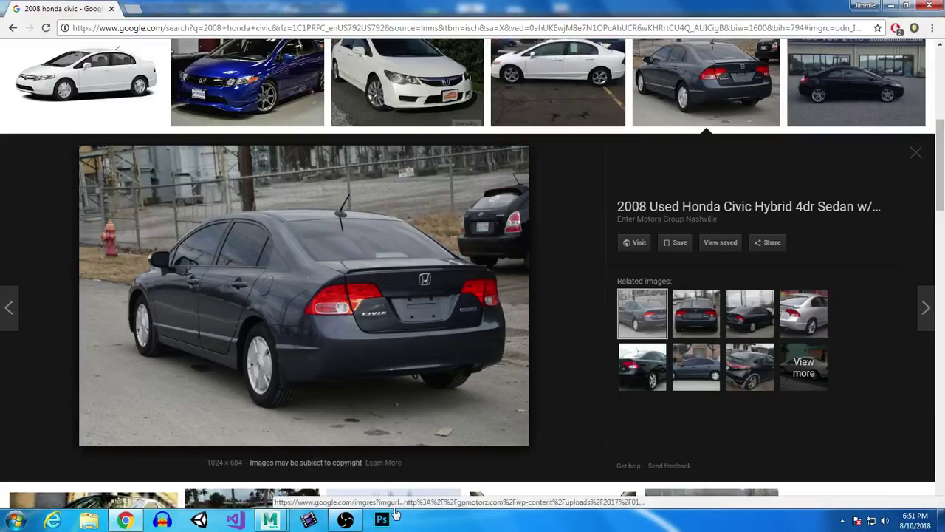
{"action": "mouse_move", "coordinate": [270, 520]}
{"action": "left_click", "coordinate": [331, 455]}
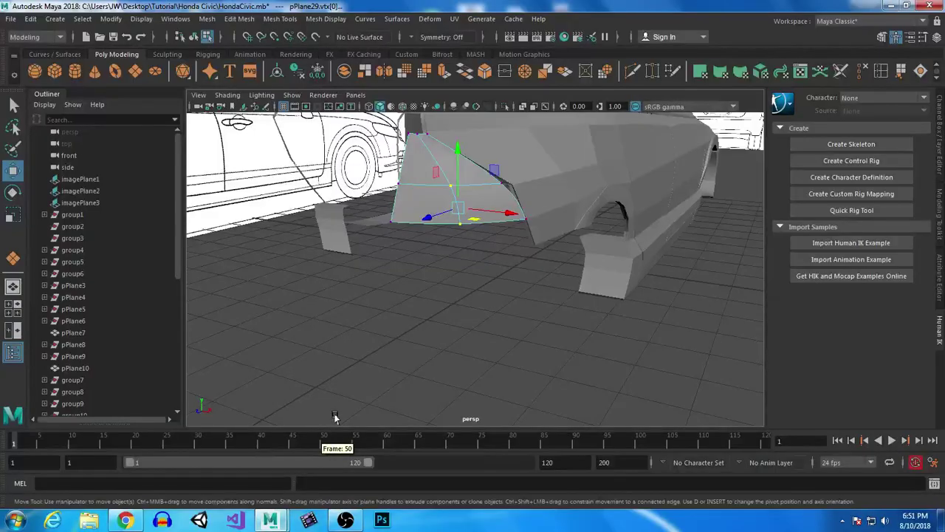
Step: Adjust the tail light's middle column vertices lengthwise to refine its rounding, and check them against the side and rear drawings
{"action": "left_click_drag", "start_coordinate": [438, 229], "coordinate": [445, 264], "text": "alt"}
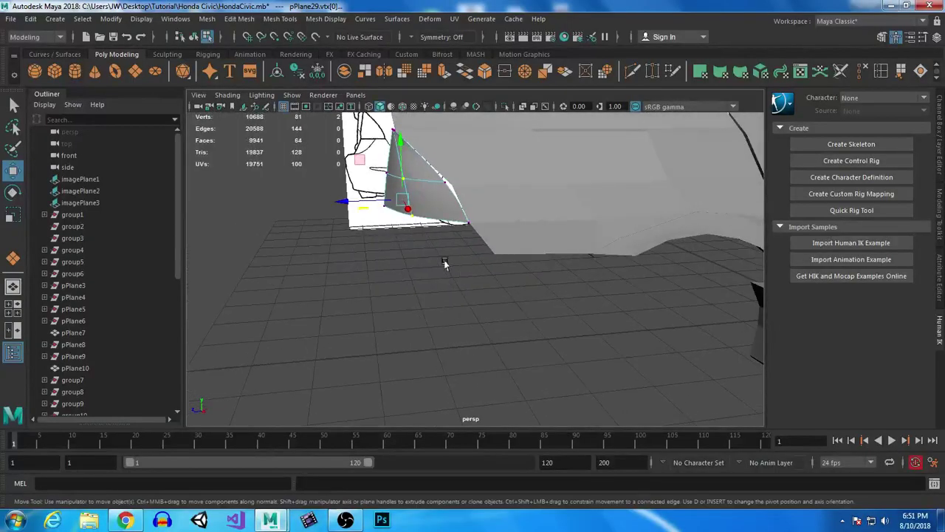
{"action": "left_click_drag", "start_coordinate": [400, 214], "coordinate": [559, 392], "text": "alt"}
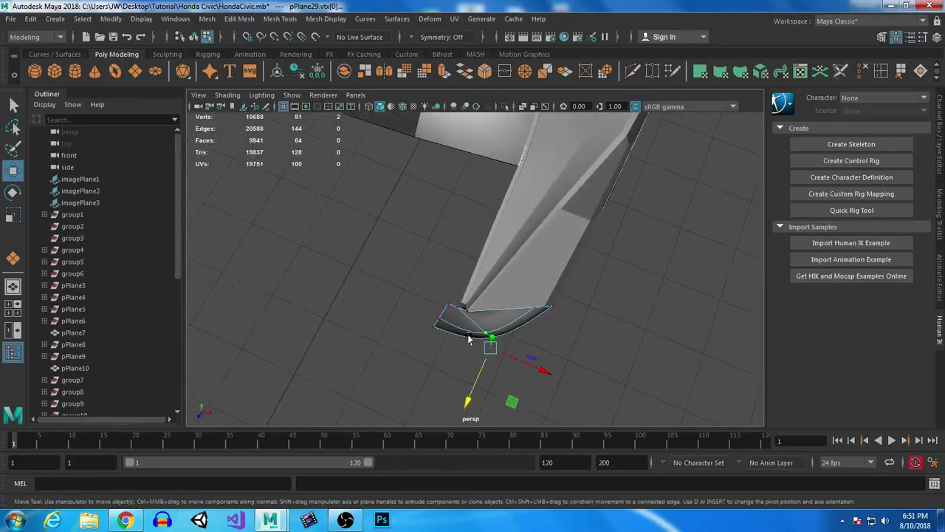
{"action": "left_click_drag", "start_coordinate": [467, 403], "coordinate": [470, 399]}
{"action": "left_click_drag", "start_coordinate": [611, 381], "coordinate": [561, 354], "text": "alt"}
{"action": "key", "text": "space"}
{"action": "key", "text": "space"}
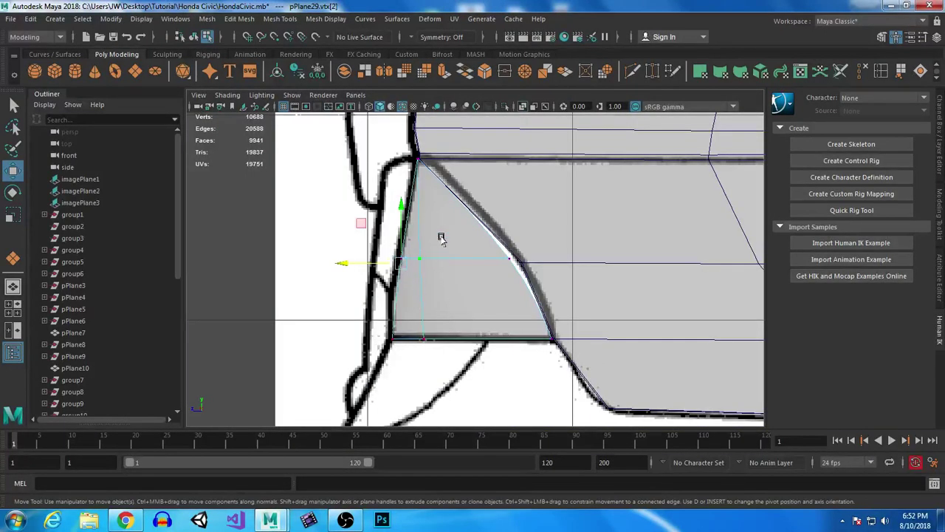
{"action": "key", "text": "space"}
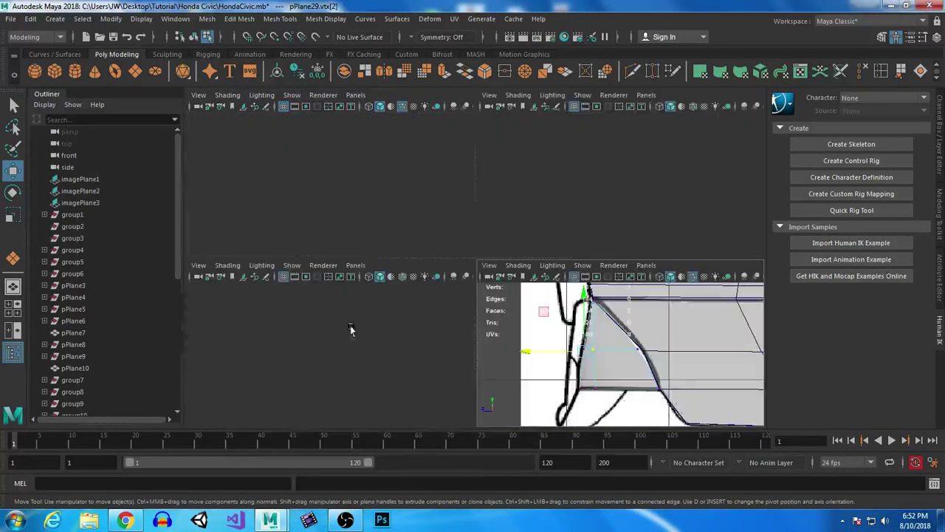
{"action": "key", "text": "space"}
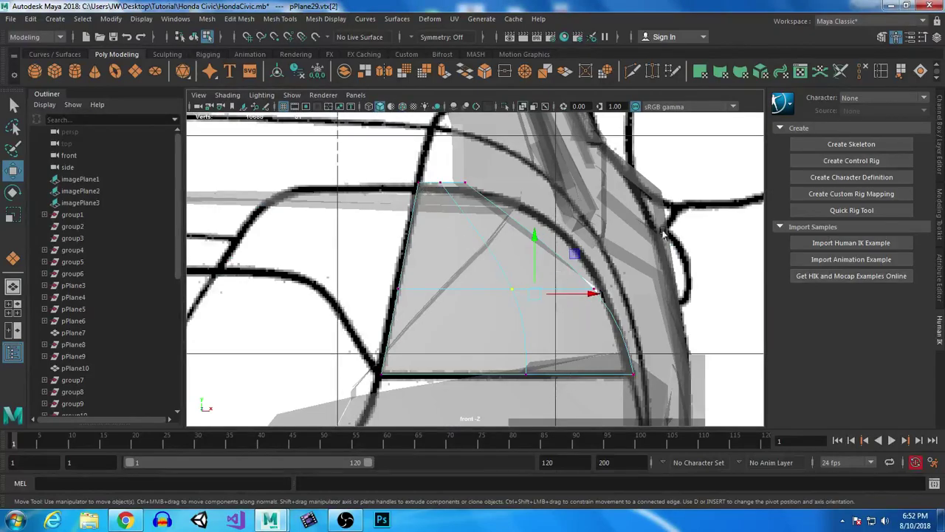
{"action": "key", "text": "space"}
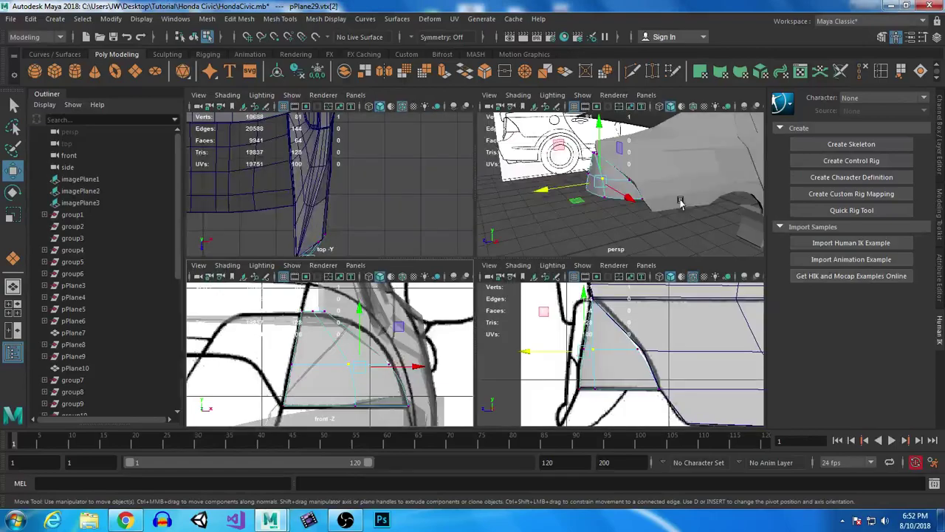
{"action": "key", "text": "space"}
{"action": "left_click_drag", "start_coordinate": [627, 264], "coordinate": [521, 303], "text": "alt"}
Step: Duplicate the tail light, extrude all four faces of the copy, and offset the extruded faces along the car's length
{"action": "right_click_drag", "start_coordinate": [522, 303], "coordinate": [510, 270]}
{"action": "right_click_drag", "start_coordinate": [456, 285], "coordinate": [512, 156]}
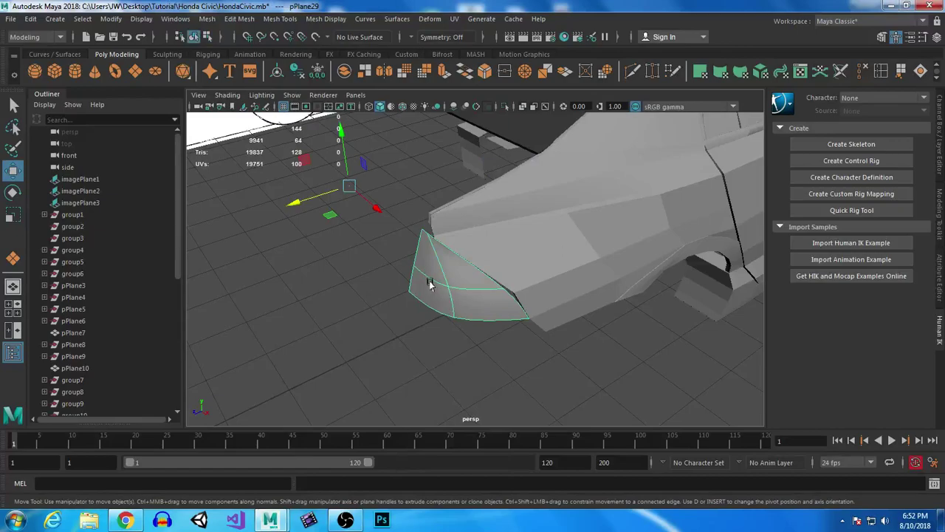
{"action": "right_click_drag", "start_coordinate": [433, 184], "coordinate": [435, 222]}
{"action": "left_click", "coordinate": [449, 266]}
{"action": "left_click", "coordinate": [498, 305], "text": "shift"}
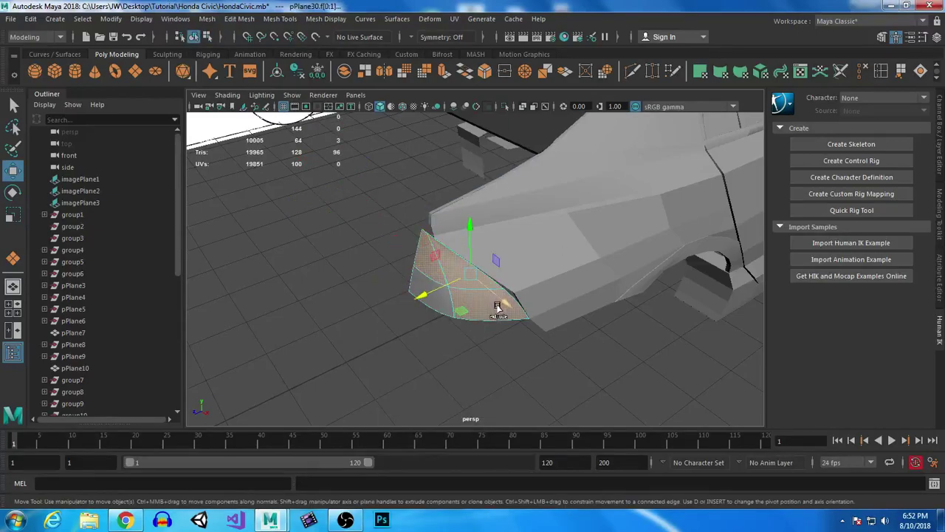
{"action": "left_click", "coordinate": [432, 307], "text": "shift"}
{"action": "left_click", "coordinate": [444, 71]}
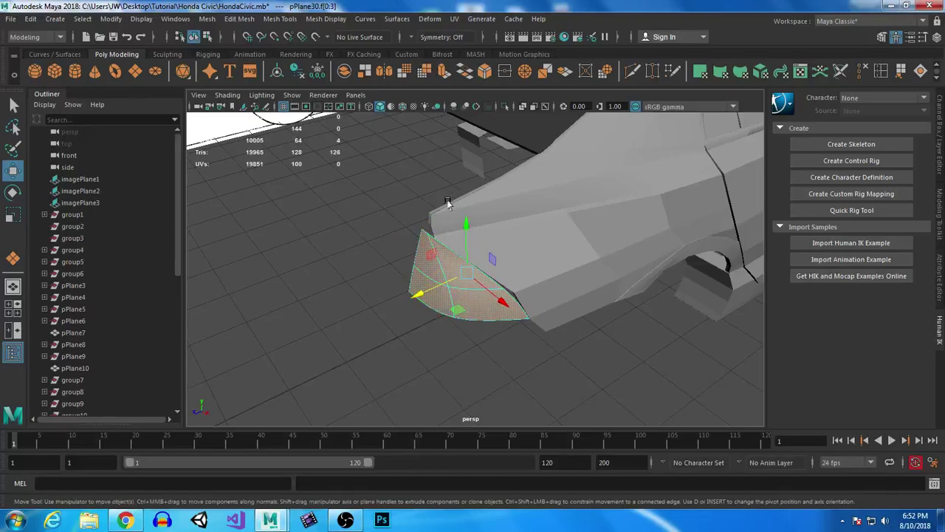
{"action": "left_click_drag", "start_coordinate": [415, 293], "coordinate": [418, 294]}
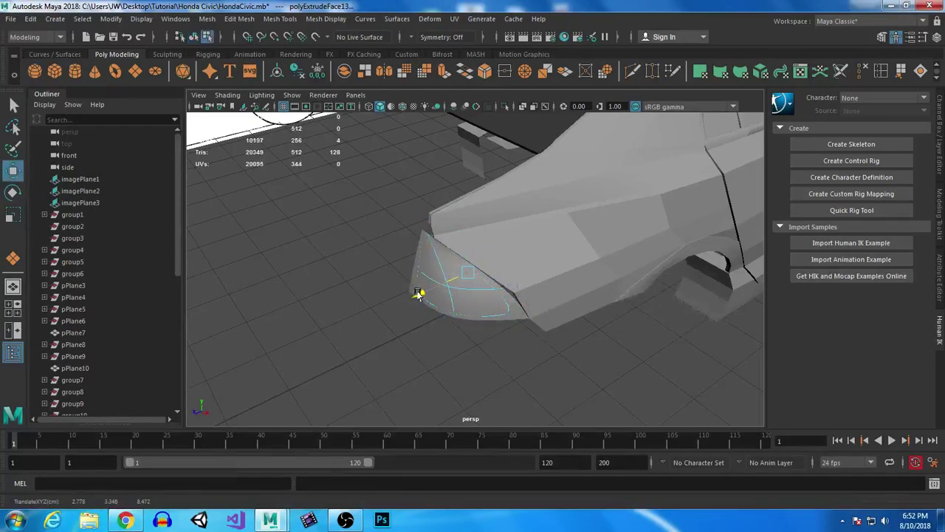
Step: Extrude the selected faces of the tail light copy again, offset them slightly, and turn off the copy's smooth preview
{"action": "key", "text": "ctrl+e"}
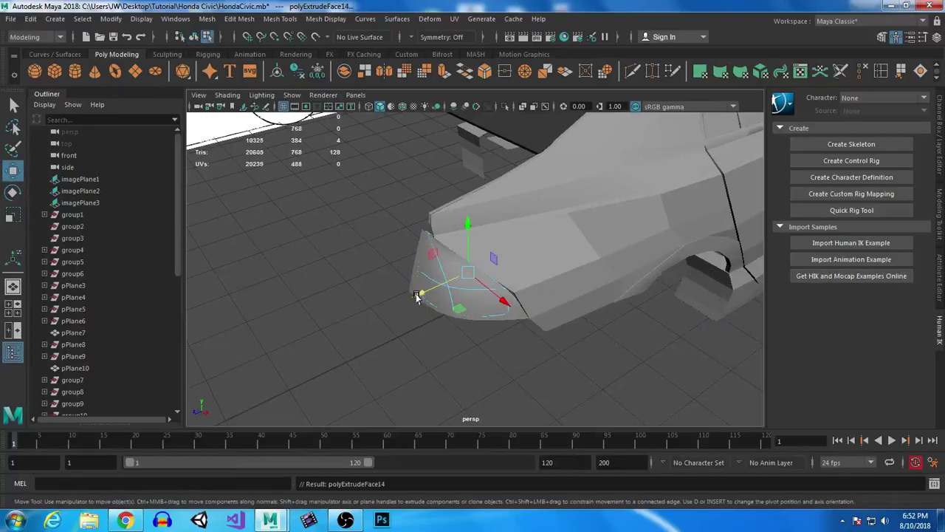
{"action": "left_click_drag", "start_coordinate": [430, 290], "coordinate": [432, 290]}
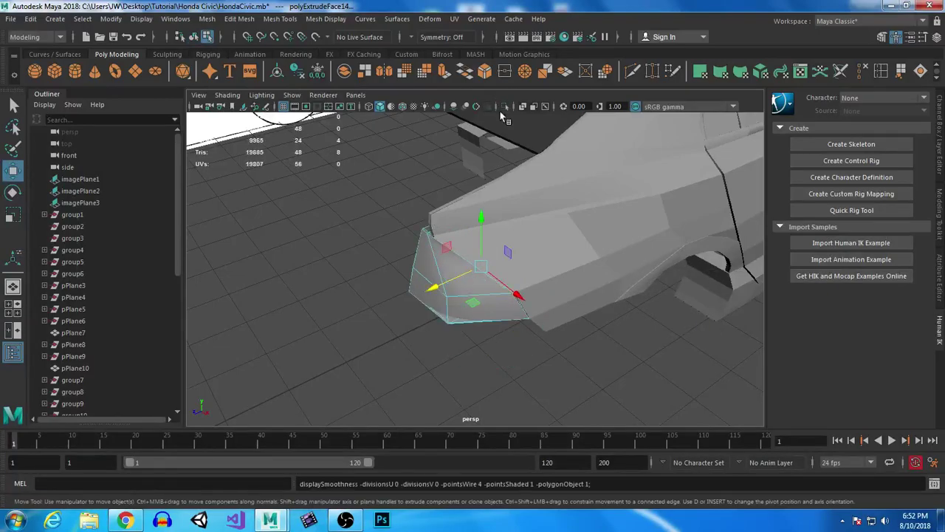
{"action": "left_click_drag", "start_coordinate": [508, 255], "coordinate": [521, 374], "text": "alt"}
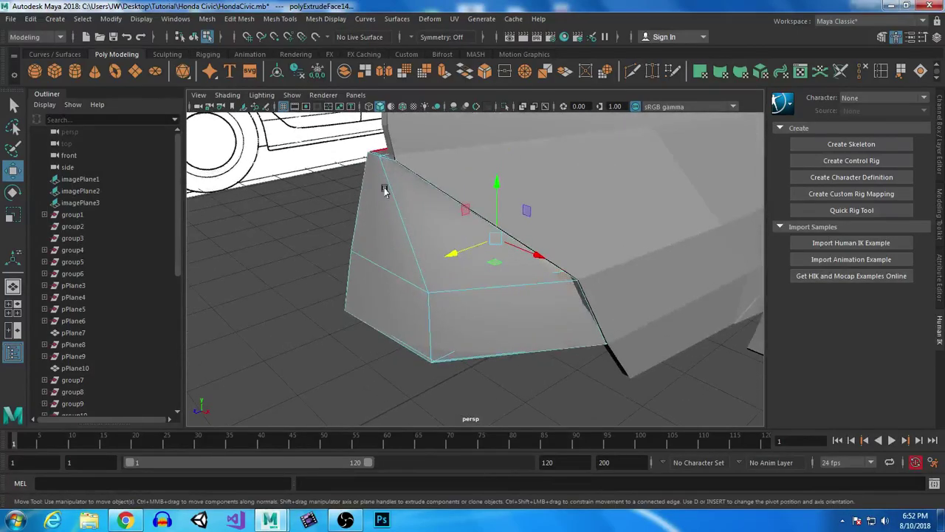
Step: Select the four outer faces of the tail light copy and delete them, leaving an open housing
{"action": "left_click", "coordinate": [377, 213]}
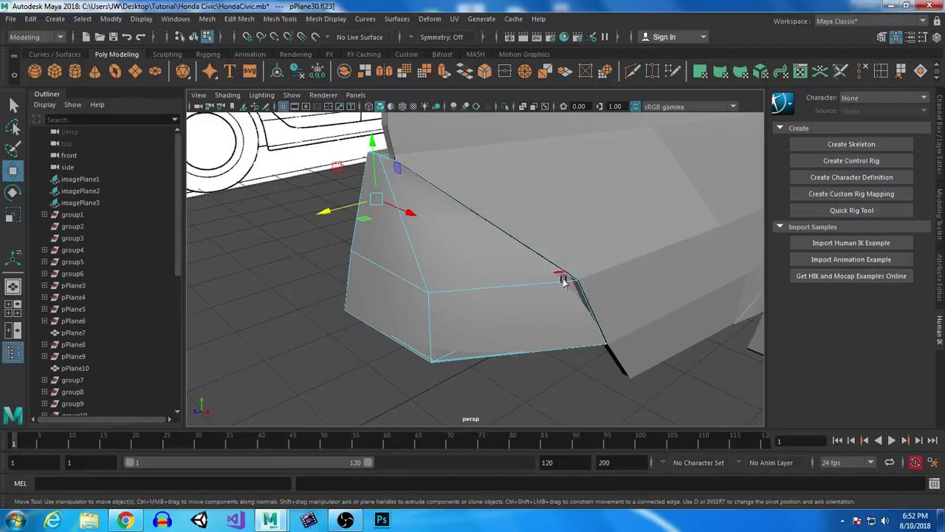
{"action": "left_click_drag", "start_coordinate": [572, 288], "coordinate": [614, 316], "text": "alt"}
{"action": "left_click", "coordinate": [475, 296]}
{"action": "left_click", "coordinate": [462, 351], "text": "shift"}
{"action": "left_click_drag", "start_coordinate": [372, 346], "coordinate": [424, 315], "text": "alt"}
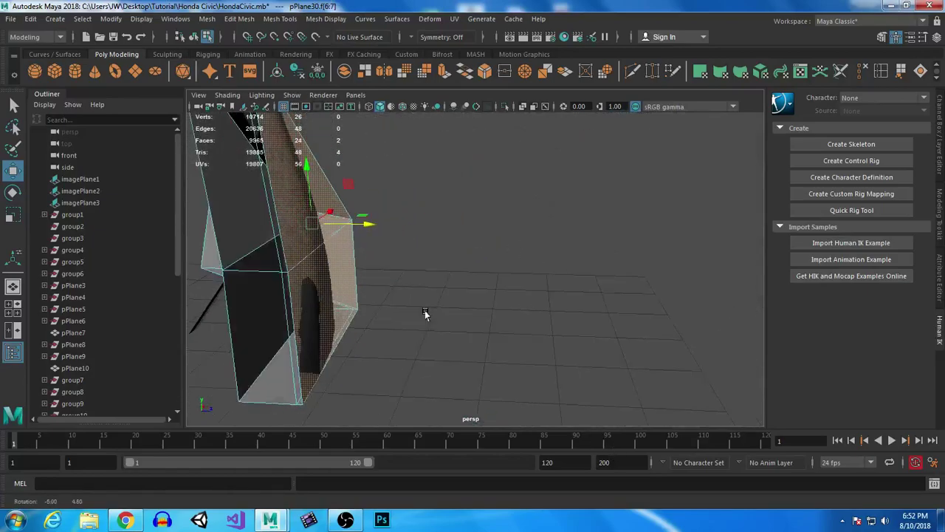
{"action": "left_click", "coordinate": [347, 263], "text": "shift"}
{"action": "left_click", "coordinate": [323, 190], "text": "shift"}
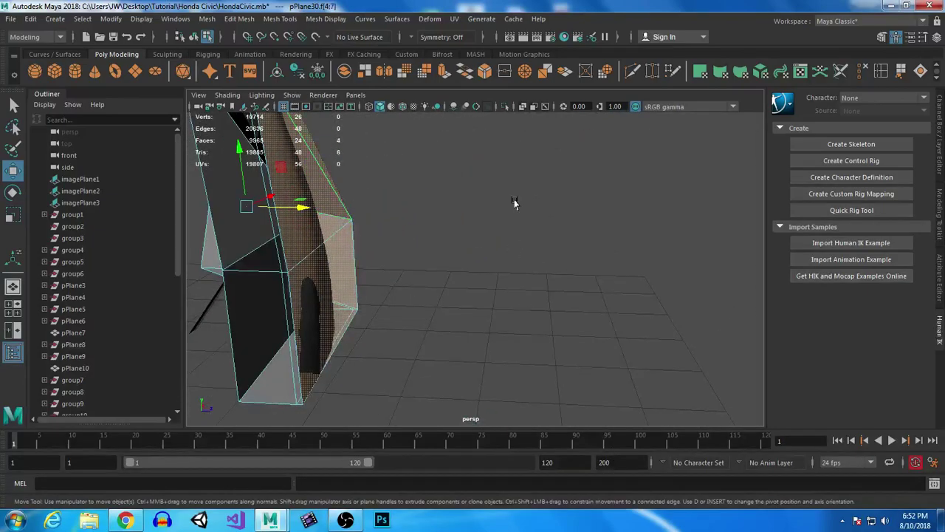
{"action": "key", "text": "Delete"}
Step: Preview the opened copy smoothed, compare it with the original tail light, and select the original
{"action": "left_click_drag", "start_coordinate": [545, 299], "coordinate": [394, 270], "text": "alt"}
{"action": "middle_click_drag", "start_coordinate": [395, 270], "coordinate": [456, 287], "text": "alt"}
{"action": "right_click_drag", "start_coordinate": [456, 287], "coordinate": [511, 161]}
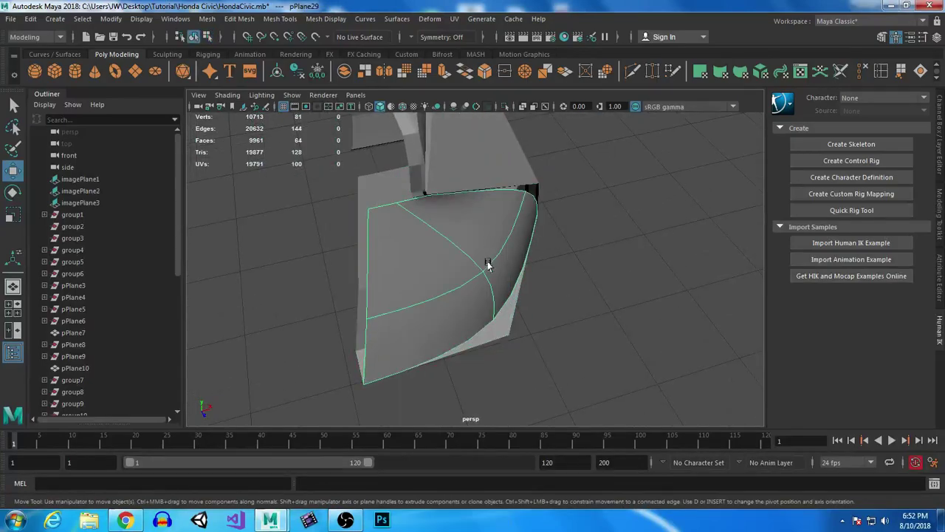
{"action": "left_click", "coordinate": [501, 333], "text": "shift"}
{"action": "key", "text": "2"}
{"action": "key", "text": "3"}
{"action": "left_click", "coordinate": [537, 336]}
{"action": "left_click_drag", "start_coordinate": [537, 336], "coordinate": [483, 336], "text": "alt"}
{"action": "middle_click_drag", "start_coordinate": [599, 347], "coordinate": [443, 249], "text": "alt"}
{"action": "left_click_drag", "start_coordinate": [443, 249], "coordinate": [313, 204], "text": "alt"}
{"action": "left_click", "coordinate": [426, 271]}
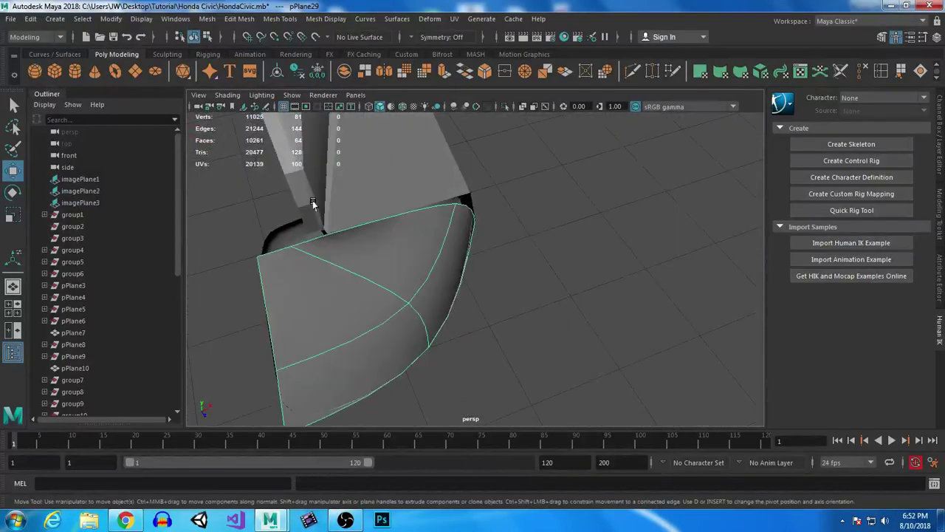
Step: Select the original tail light's border edge loop and extrude it with a Local Translate Z of -0.008
{"action": "right_click_drag", "start_coordinate": [319, 266], "coordinate": [319, 147]}
{"action": "double_click", "coordinate": [271, 255]}
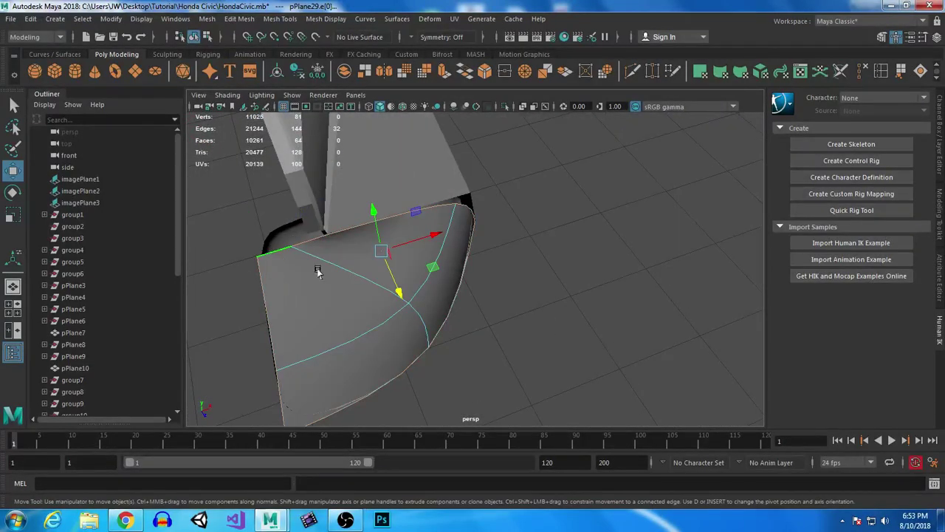
{"action": "right_click_drag", "start_coordinate": [587, 349], "coordinate": [540, 266], "text": "alt"}
{"action": "left_click_drag", "start_coordinate": [542, 267], "coordinate": [498, 293], "text": "alt"}
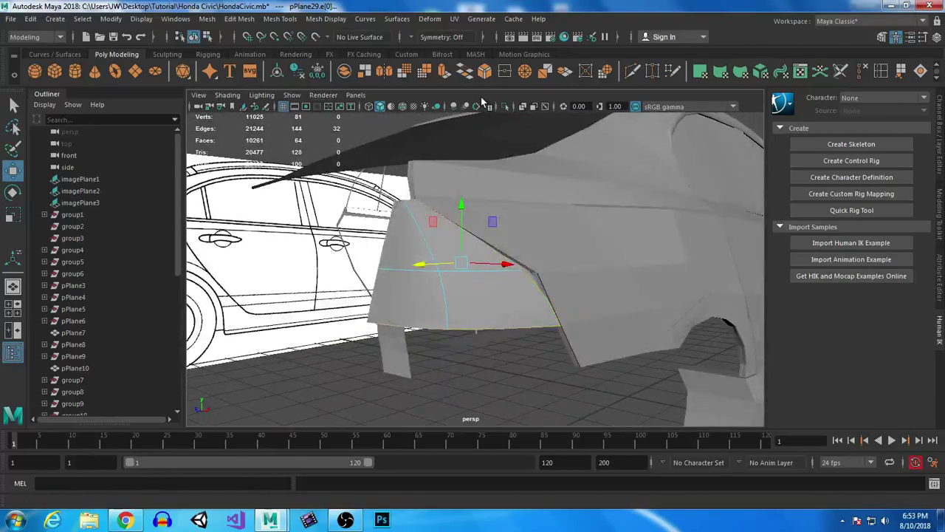
{"action": "left_click", "coordinate": [444, 70]}
{"action": "left_click_drag", "start_coordinate": [597, 263], "coordinate": [512, 328], "text": "alt"}
{"action": "key", "text": "g"}
{"action": "key", "text": "t"}
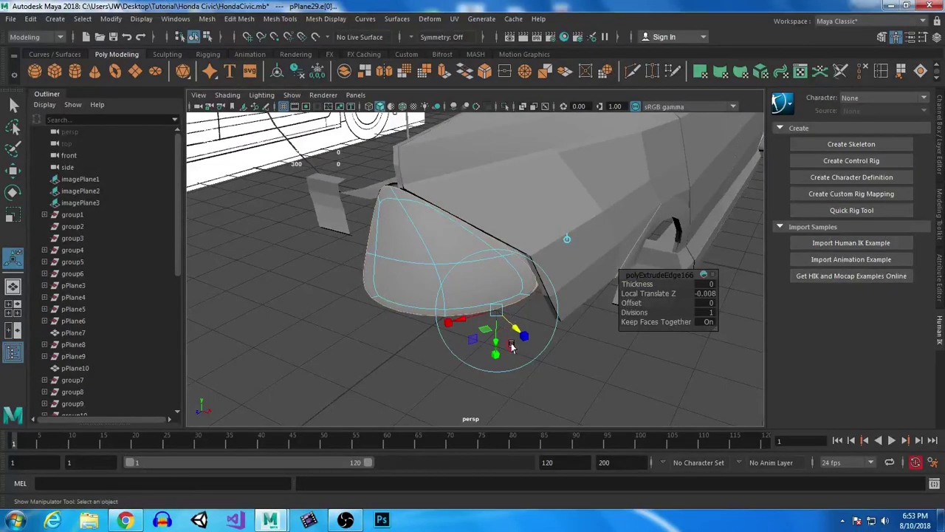
Step: Extrude the tail light's border edges a second time and move the new edges inward to deepen the rim
{"action": "mouse_move", "coordinate": [551, 338]}
{"action": "left_mouse_down", "text": "alt"}
{"action": "mouse_move", "coordinate": [584, 339]}
{"action": "mouse_move", "coordinate": [539, 339]}
{"action": "left_mouse_up", "text": "alt"}
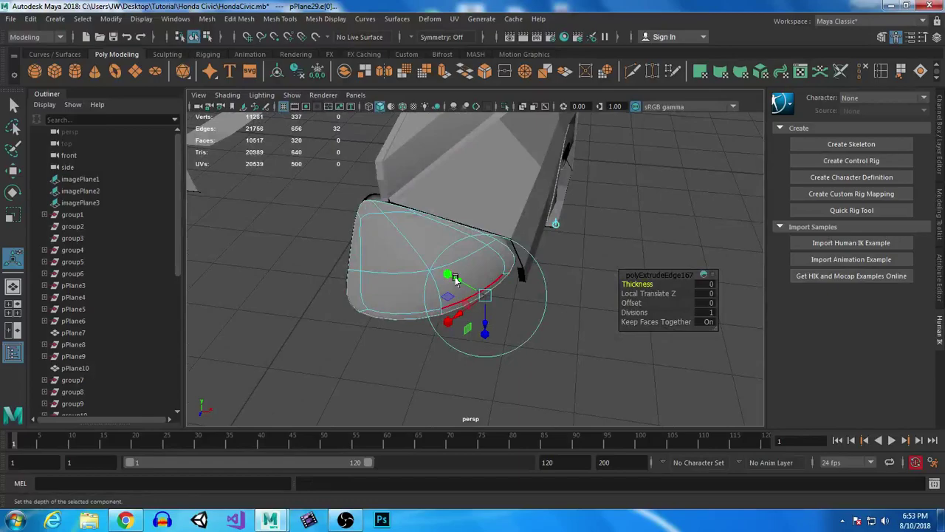
{"action": "left_click_drag", "start_coordinate": [455, 278], "coordinate": [384, 240]}
{"action": "scroll", "coordinate": [500, 283], "scroll_direction": "up", "scroll_amount": 2}
{"action": "left_click_drag", "start_coordinate": [500, 283], "coordinate": [509, 317], "text": "alt"}
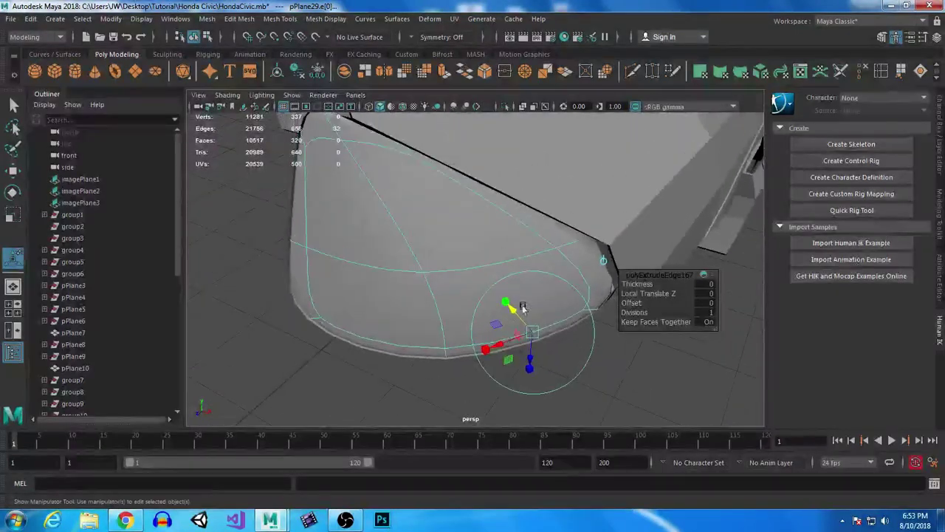
Step: Return to object selection and examine the tail light's extruded rim from the rear, the side and behind
{"action": "right_click_drag", "start_coordinate": [412, 226], "coordinate": [458, 148]}
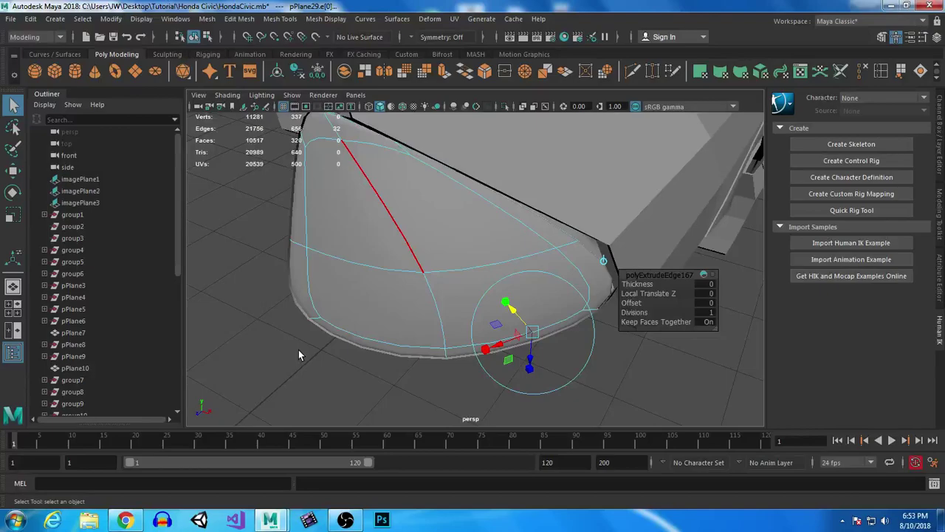
{"action": "left_click_drag", "start_coordinate": [298, 349], "coordinate": [371, 341], "text": "alt"}
{"action": "left_click_drag", "start_coordinate": [627, 356], "coordinate": [397, 378], "text": "alt"}
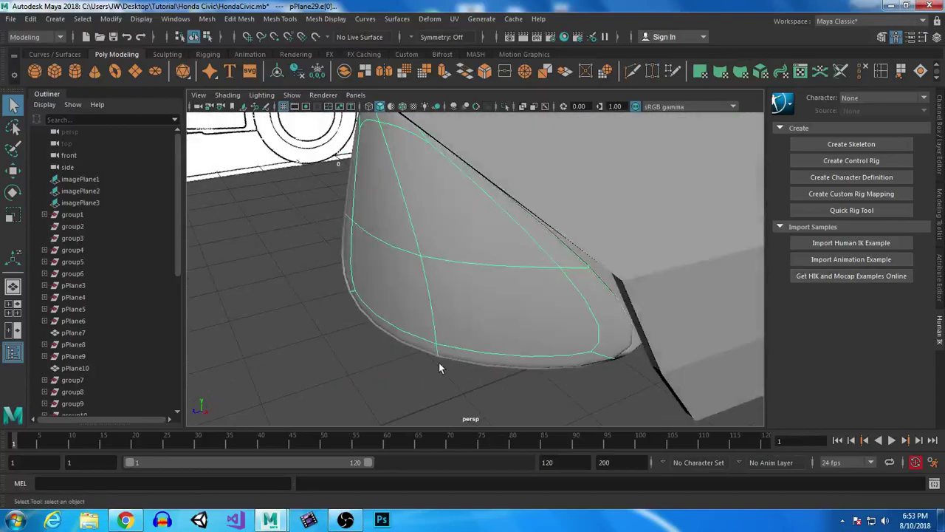
{"action": "left_click", "coordinate": [460, 377]}
{"action": "left_click_drag", "start_coordinate": [461, 377], "coordinate": [477, 274], "text": "alt"}
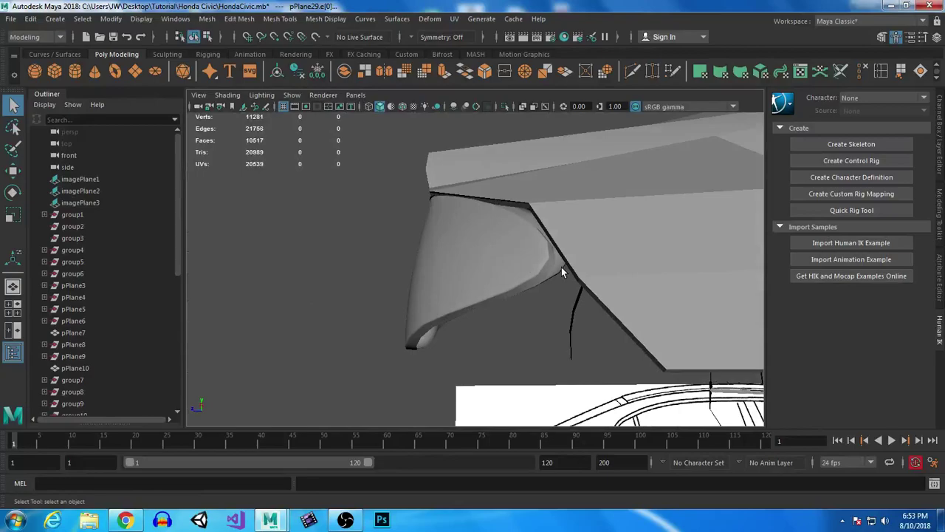
{"action": "left_click", "coordinate": [498, 308]}
{"action": "left_click_drag", "start_coordinate": [498, 308], "coordinate": [466, 285], "text": "alt"}
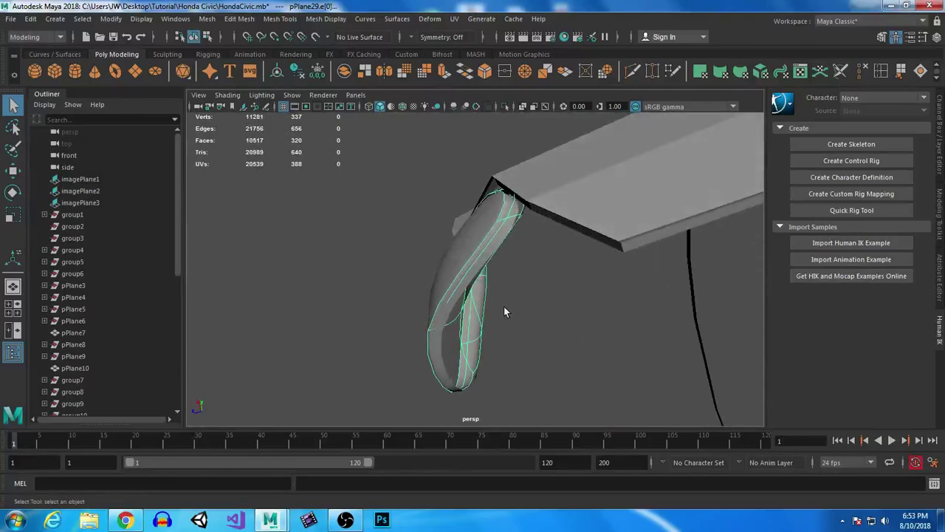
{"action": "right_click_drag", "start_coordinate": [472, 304], "coordinate": [468, 219]}
{"action": "left_click_drag", "start_coordinate": [446, 294], "coordinate": [517, 295], "text": "alt"}
{"action": "right_click_drag", "start_coordinate": [429, 226], "coordinate": [452, 192]}
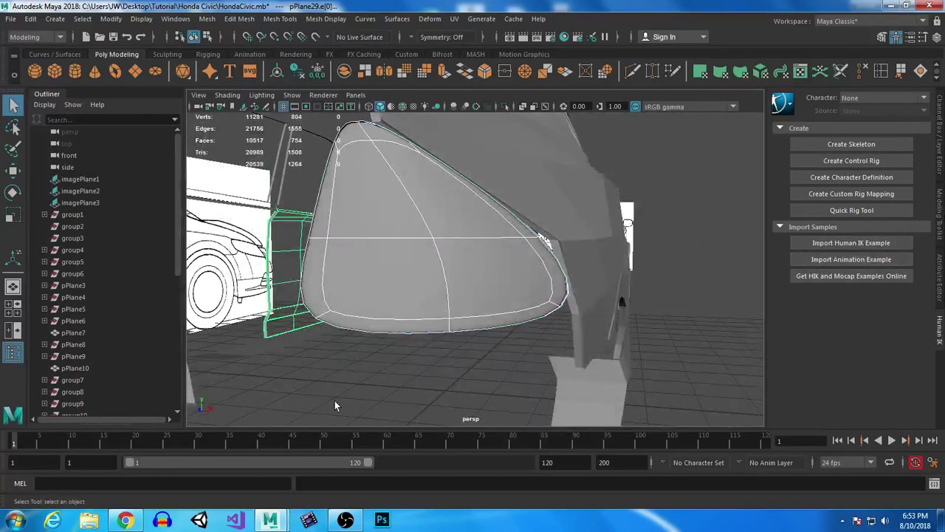
{"action": "left_click_drag", "start_coordinate": [335, 400], "coordinate": [613, 318], "text": "alt"}
Step: Put the original tail light in a new display layer, layer7, and hide that layer
{"action": "left_click", "coordinate": [494, 332]}
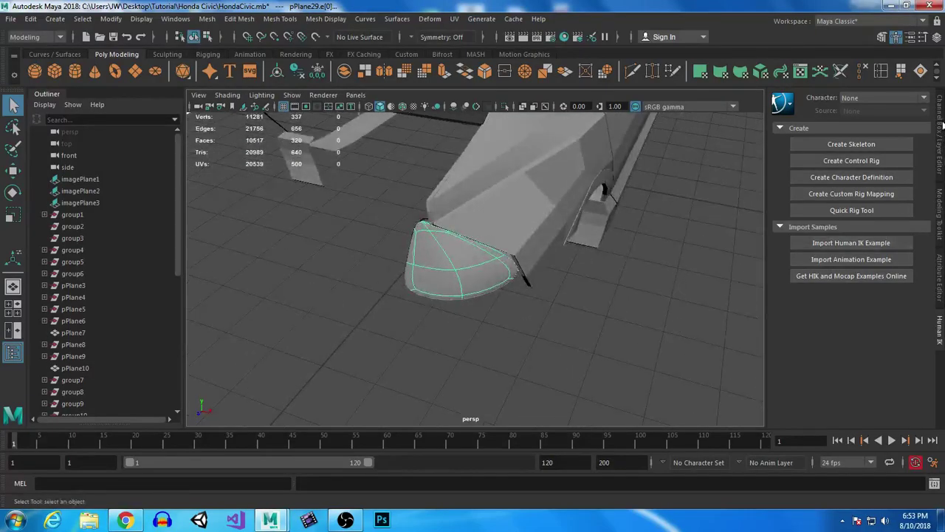
{"action": "left_click", "coordinate": [941, 126]}
{"action": "left_click", "coordinate": [923, 291]}
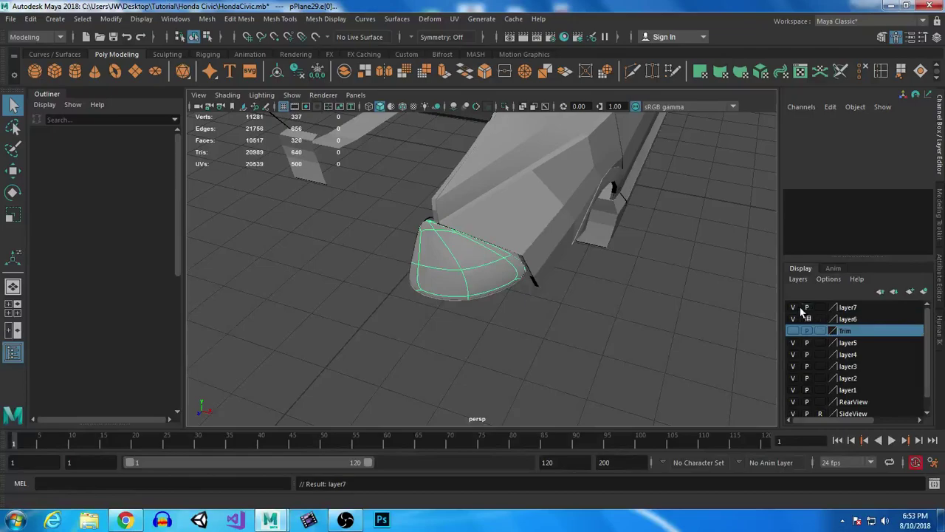
{"action": "left_click", "coordinate": [512, 335]}
{"action": "left_click_drag", "start_coordinate": [511, 335], "coordinate": [475, 285], "text": "alt"}
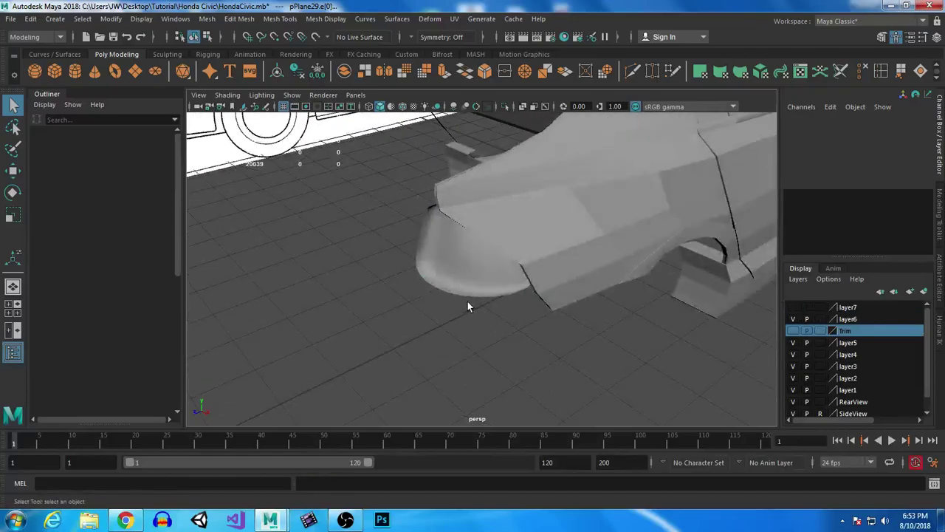
Step: Turn off the smooth preview of the open tail light copy and switch it to face selection
{"action": "left_click", "coordinate": [468, 289]}
{"action": "right_click_drag", "start_coordinate": [468, 289], "coordinate": [492, 359], "text": "alt"}
{"action": "left_click_drag", "start_coordinate": [492, 359], "coordinate": [437, 244], "text": "alt"}
{"action": "right_click_drag", "start_coordinate": [437, 244], "coordinate": [420, 220]}
{"action": "key", "text": "1"}
{"action": "left_click_drag", "start_coordinate": [455, 252], "coordinate": [430, 219], "text": "alt"}
Step: Select the four inner faces of the tail light copy and adjust them as the housing's back wall
{"action": "left_click", "coordinate": [430, 219]}
{"action": "left_click", "coordinate": [480, 220], "text": "shift"}
{"action": "left_click", "coordinate": [509, 280], "text": "shift"}
{"action": "left_click", "coordinate": [437, 270], "text": "shift"}
{"action": "key", "text": "r"}
{"action": "left_click_drag", "start_coordinate": [426, 263], "coordinate": [493, 226], "text": "alt"}
{"action": "key", "text": "w"}
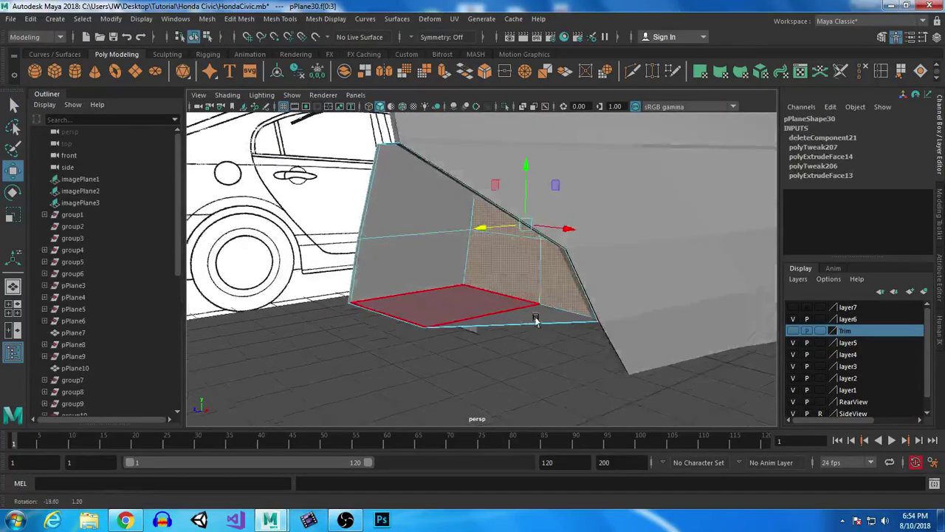
{"action": "left_click_drag", "start_coordinate": [538, 322], "coordinate": [572, 304], "text": "alt"}
Step: Insert two supporting edge loops in the housing, one beside the back wall and one near its lower inner corner
{"action": "left_click", "coordinate": [895, 68]}
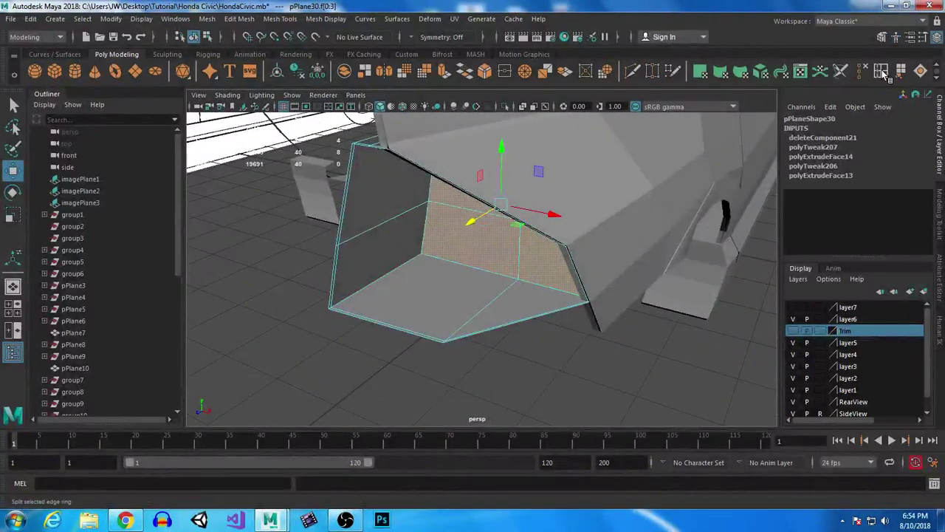
{"action": "left_click", "coordinate": [518, 284]}
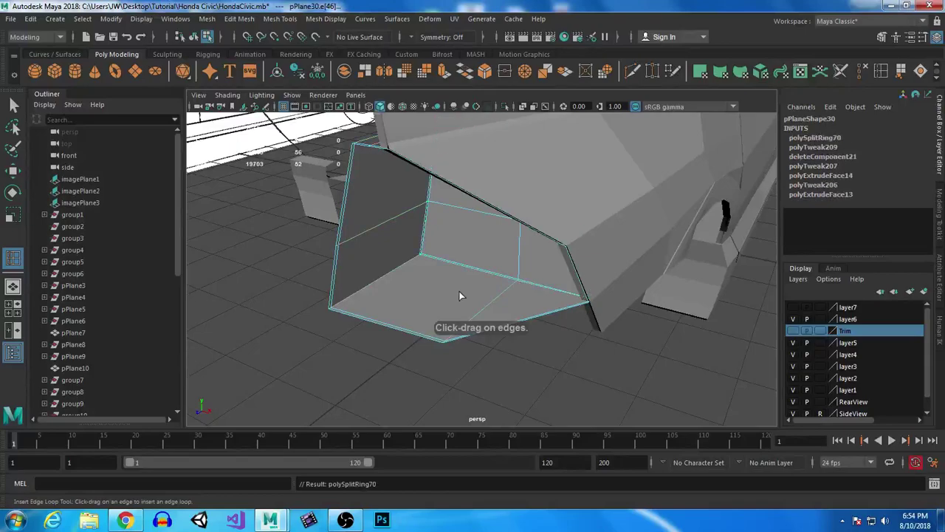
{"action": "left_click", "coordinate": [421, 258]}
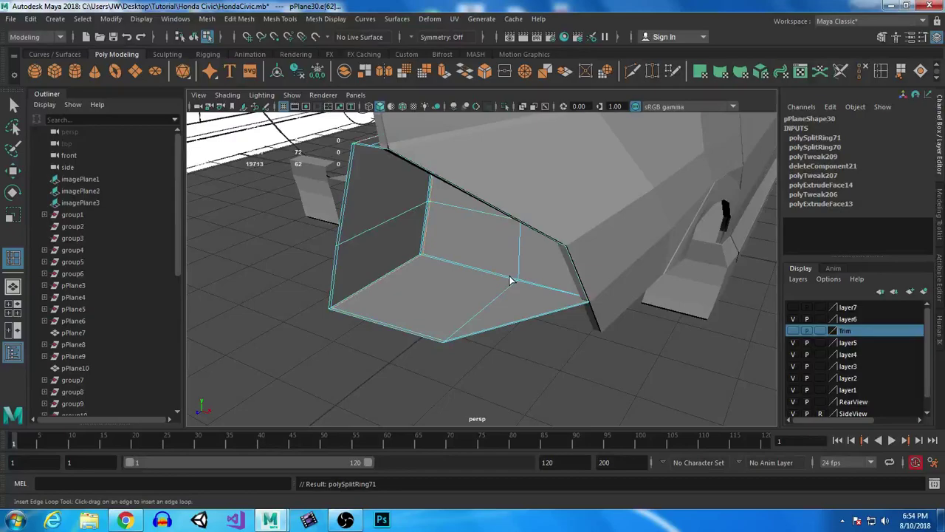
{"action": "left_click_drag", "start_coordinate": [556, 301], "coordinate": [473, 260], "text": "alt"}
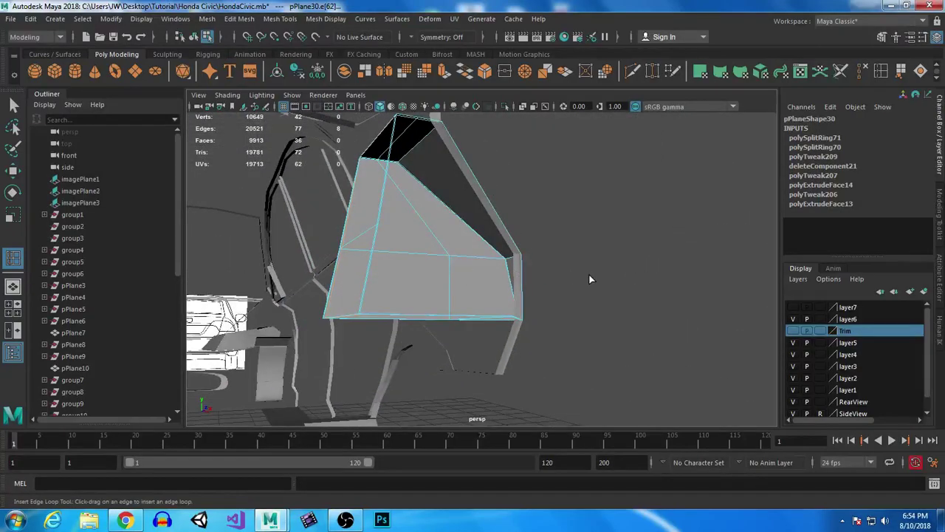
{"action": "left_click_drag", "start_coordinate": [532, 279], "coordinate": [478, 234], "text": "alt"}
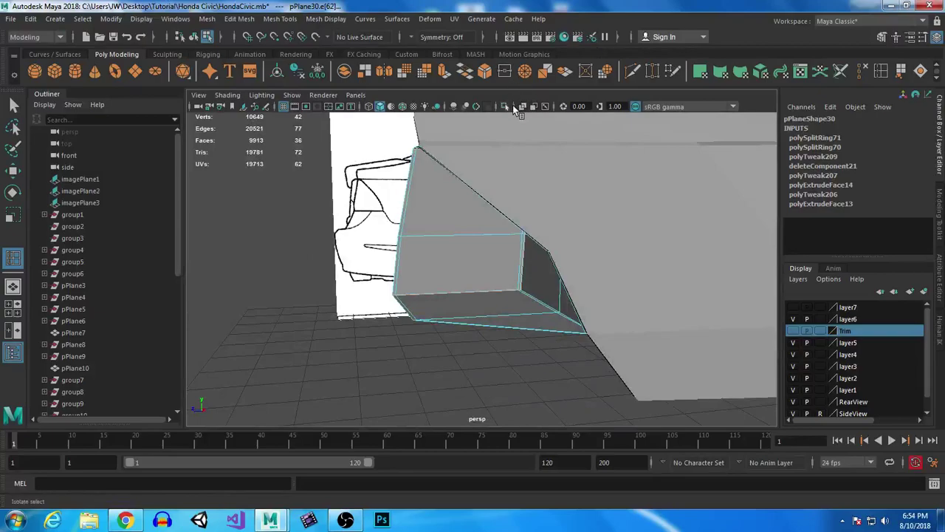
Step: Show wireframe on the shaded models and insert an edge loop beside the housing's upper corner
{"action": "left_click", "coordinate": [401, 106]}
{"action": "left_click_drag", "start_coordinate": [379, 303], "coordinate": [517, 319], "text": "alt"}
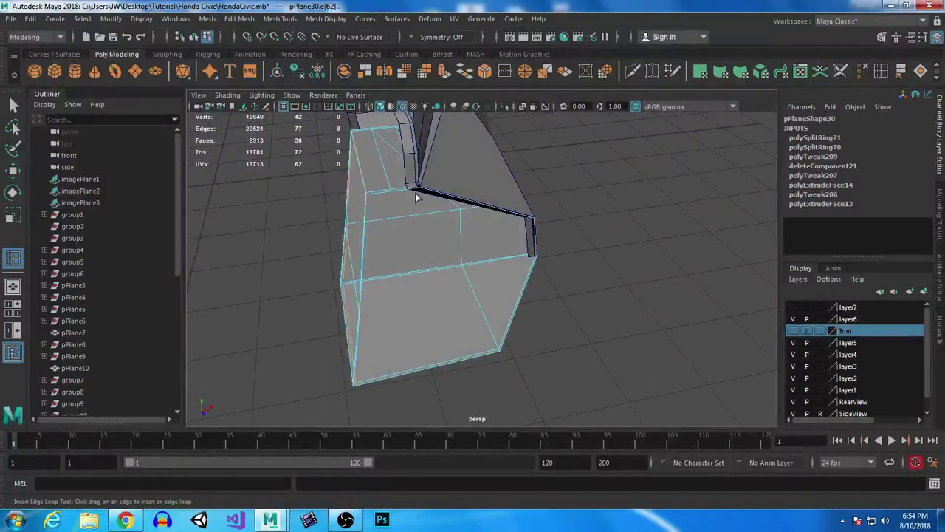
{"action": "left_click_drag", "start_coordinate": [431, 250], "coordinate": [407, 144], "text": "alt"}
{"action": "left_click", "coordinate": [410, 131]}
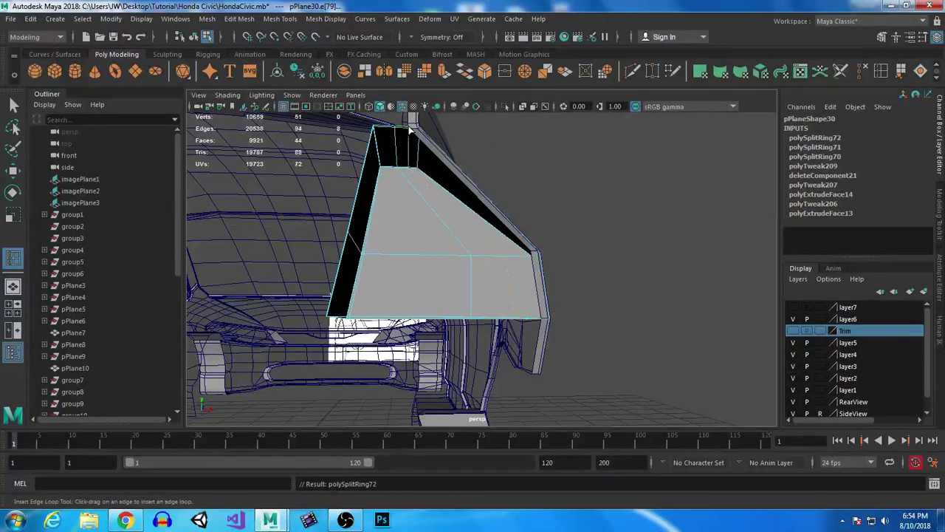
Step: Insert another supporting edge loop close to the housing's lower outer corner
{"action": "mouse_move", "coordinate": [612, 276]}
{"action": "left_mouse_down", "text": "alt"}
{"action": "mouse_move", "coordinate": [595, 308]}
{"action": "mouse_move", "coordinate": [523, 283]}
{"action": "mouse_move", "coordinate": [510, 265]}
{"action": "mouse_move", "coordinate": [603, 266]}
{"action": "left_mouse_up", "text": "alt"}
{"action": "right_click_drag", "start_coordinate": [603, 266], "coordinate": [649, 383], "text": "alt"}
{"action": "left_click_drag", "start_coordinate": [431, 198], "coordinate": [494, 330], "text": "alt"}
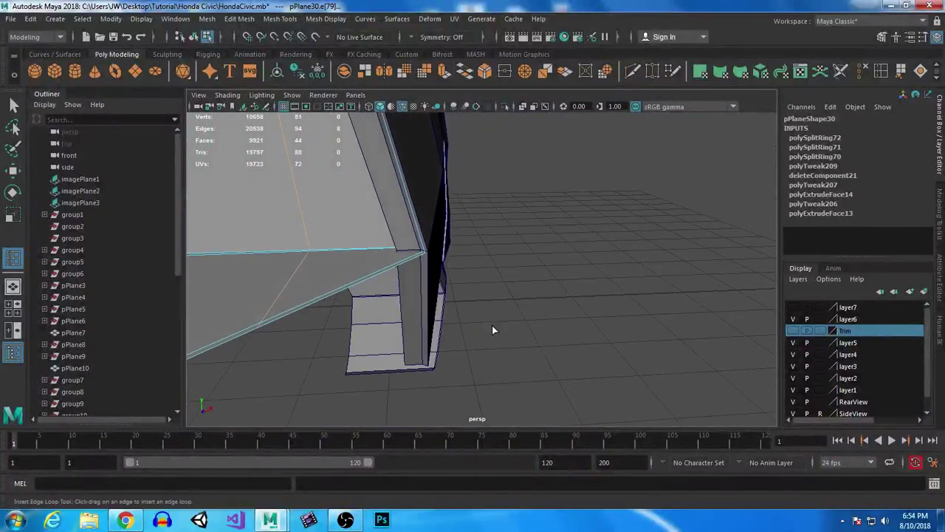
{"action": "left_click", "coordinate": [421, 256]}
{"action": "left_click_drag", "start_coordinate": [421, 256], "coordinate": [435, 296], "text": "alt"}
Step: Show layer7 again, turn on the housing's smooth preview, and check how the tail light sits in it
{"action": "left_click", "coordinate": [792, 306]}
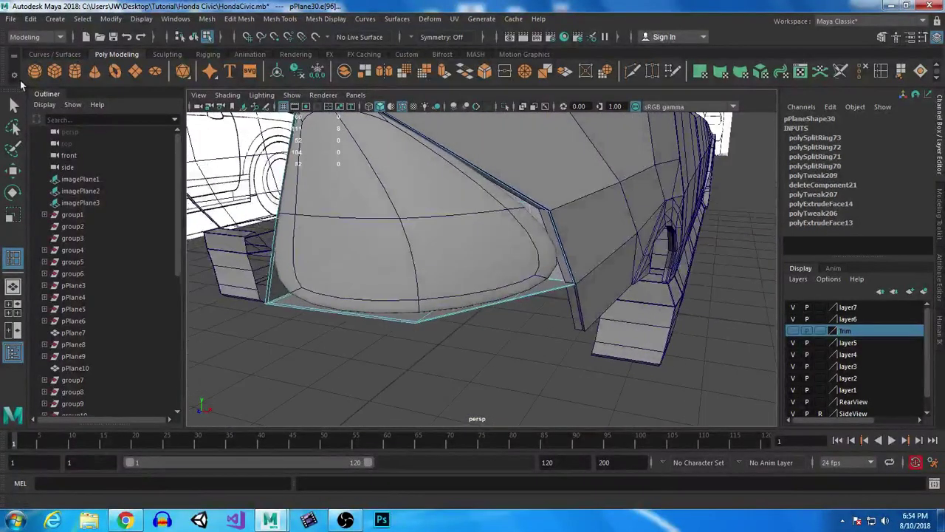
{"action": "left_click", "coordinate": [13, 104]}
{"action": "right_click_drag", "start_coordinate": [444, 244], "coordinate": [482, 187]}
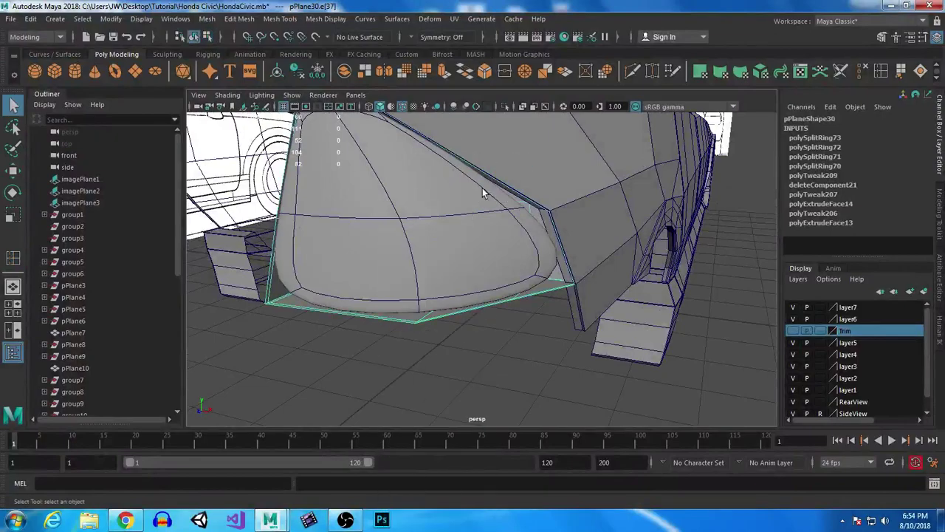
{"action": "left_click", "coordinate": [442, 298]}
{"action": "key", "text": "1"}
{"action": "left_click_drag", "start_coordinate": [372, 325], "coordinate": [455, 328], "text": "alt"}
{"action": "left_click", "coordinate": [455, 307]}
{"action": "key", "text": "3"}
{"action": "left_click", "coordinate": [703, 246]}
{"action": "left_click_drag", "start_coordinate": [702, 246], "coordinate": [395, 387], "text": "alt"}
{"action": "left_click_drag", "start_coordinate": [532, 384], "coordinate": [536, 323], "text": "alt"}
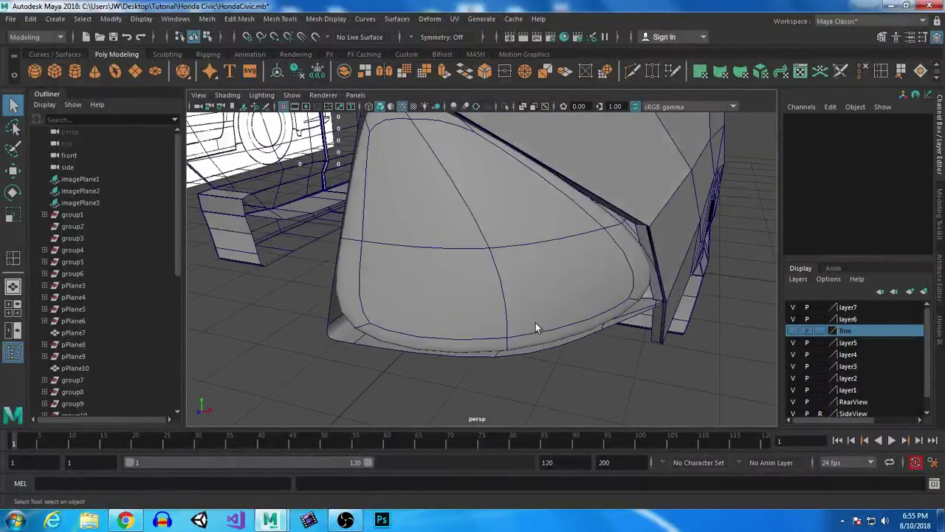
Step: Turn off the smooth preview on both the tail light and its housing, and inspect the housing from behind
{"action": "left_click", "coordinate": [502, 279]}
{"action": "key", "text": "1"}
{"action": "left_click_drag", "start_coordinate": [527, 264], "coordinate": [702, 305], "text": "alt"}
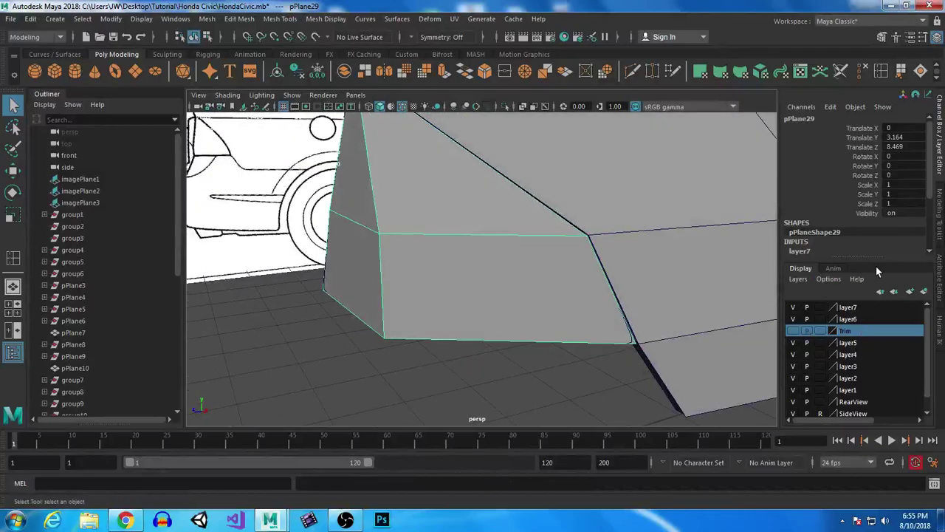
{"action": "left_click_drag", "start_coordinate": [517, 247], "coordinate": [383, 269], "text": "alt"}
{"action": "left_click", "coordinate": [382, 268]}
{"action": "key", "text": "1"}
{"action": "left_click_drag", "start_coordinate": [538, 375], "coordinate": [539, 342], "text": "alt"}
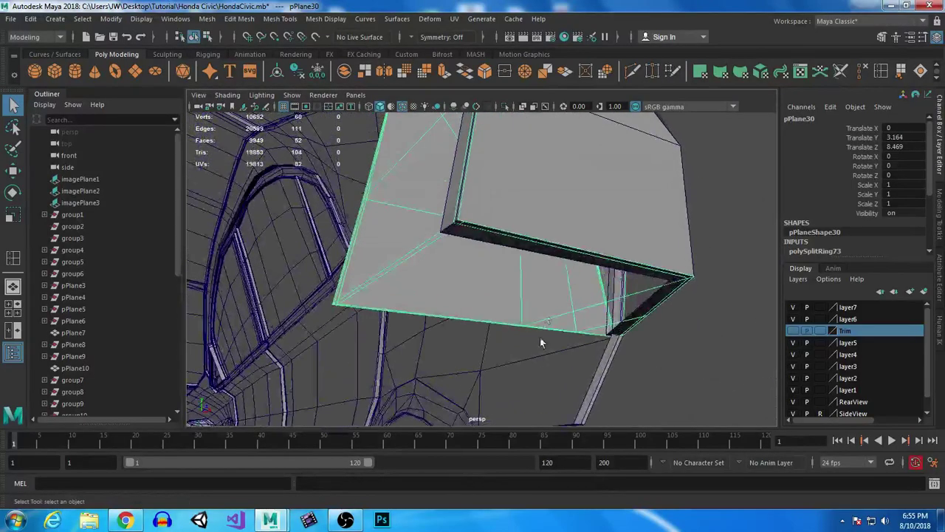
Step: Put the housing on a new display layer and set layer8 to reference so it cannot be selected
{"action": "left_click", "coordinate": [923, 292]}
{"action": "left_click", "coordinate": [820, 307]}
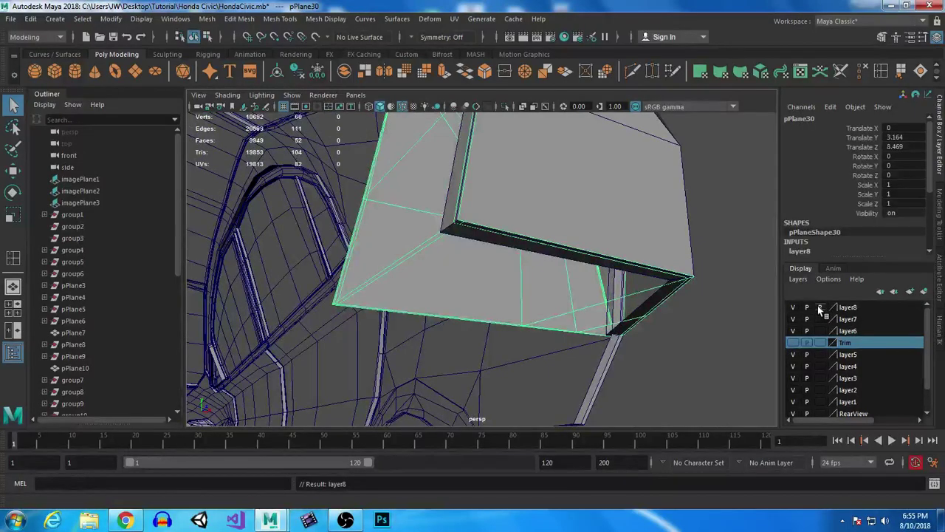
Step: Insert three supporting edge loops on the tail light, each close to one of its outer borders
{"action": "left_click_drag", "start_coordinate": [594, 263], "coordinate": [565, 157], "text": "alt"}
{"action": "left_click", "coordinate": [567, 155]}
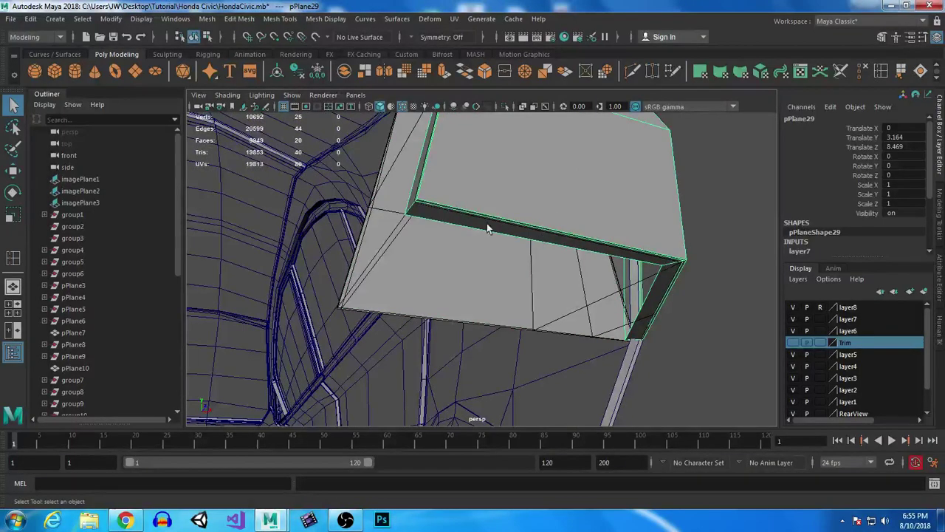
{"action": "key", "text": "g"}
{"action": "left_click_drag", "start_coordinate": [425, 201], "coordinate": [422, 200]}
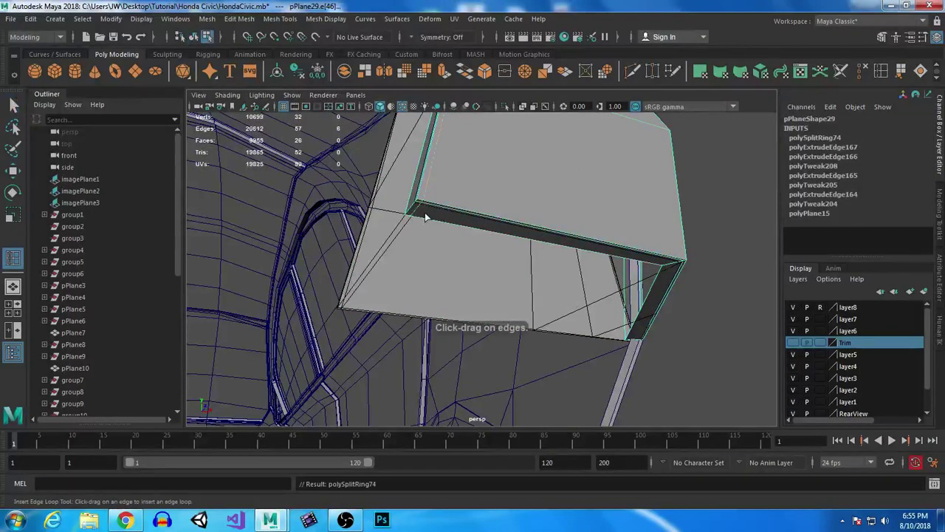
{"action": "left_click_drag", "start_coordinate": [641, 255], "coordinate": [544, 252], "text": "alt"}
{"action": "left_click_drag", "start_coordinate": [569, 214], "coordinate": [522, 271], "text": "alt"}
{"action": "left_click", "coordinate": [487, 248]}
{"action": "right_click_drag", "start_coordinate": [521, 271], "coordinate": [578, 384], "text": "alt"}
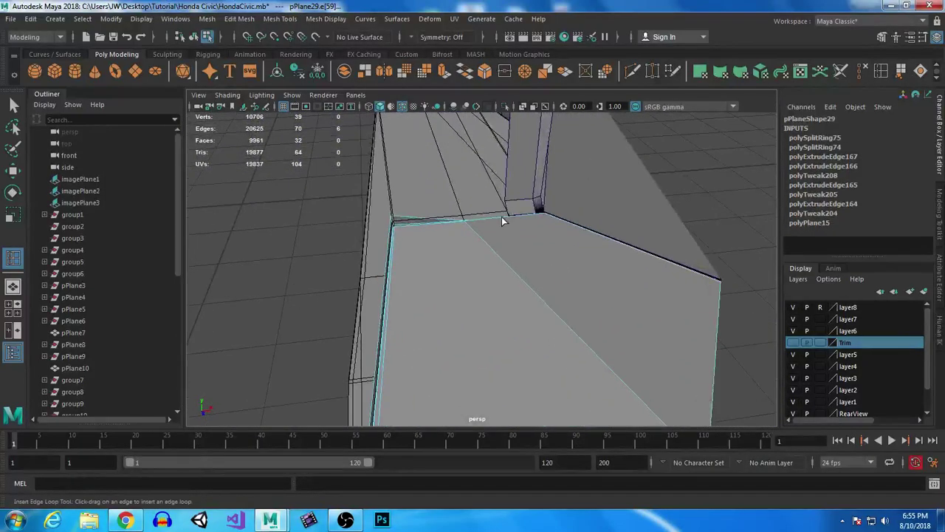
{"action": "left_click", "coordinate": [509, 220]}
{"action": "left_click_drag", "start_coordinate": [576, 291], "coordinate": [499, 263], "text": "alt"}
{"action": "left_click", "coordinate": [15, 107]}
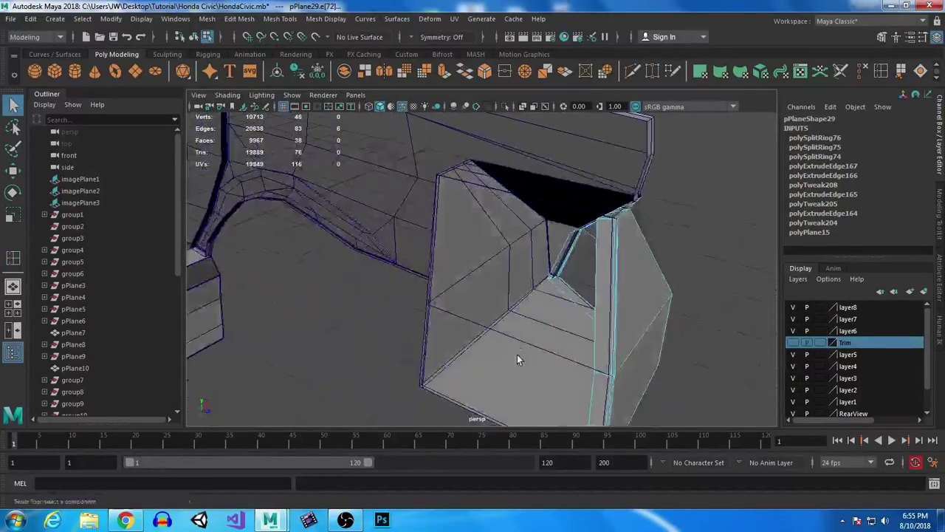
Step: Make the housing selectable again and turn on the smooth preview for both the tail light and the housing
{"action": "right_click_drag", "start_coordinate": [612, 270], "coordinate": [669, 162]}
{"action": "left_click", "coordinate": [508, 296], "text": "shift"}
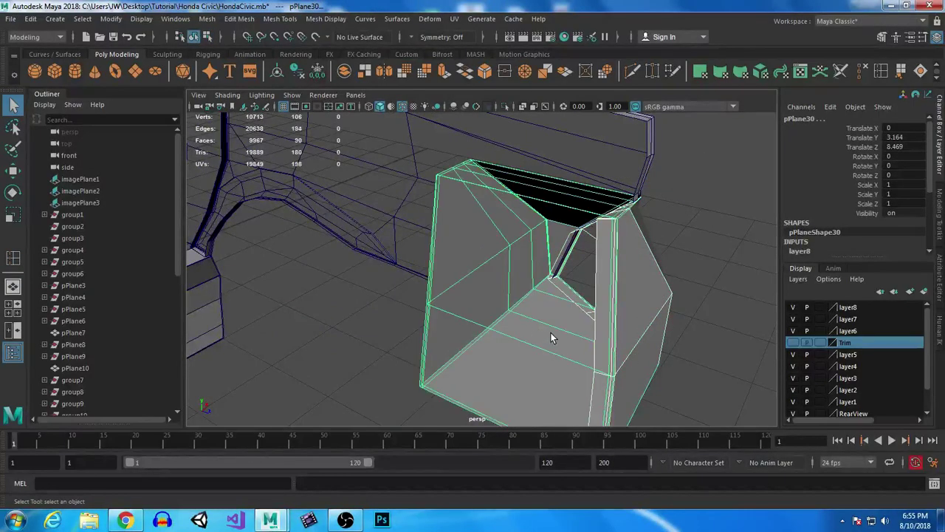
{"action": "key", "text": "3"}
{"action": "left_click", "coordinate": [721, 314]}
{"action": "left_click_drag", "start_coordinate": [722, 313], "coordinate": [567, 320], "text": "alt"}
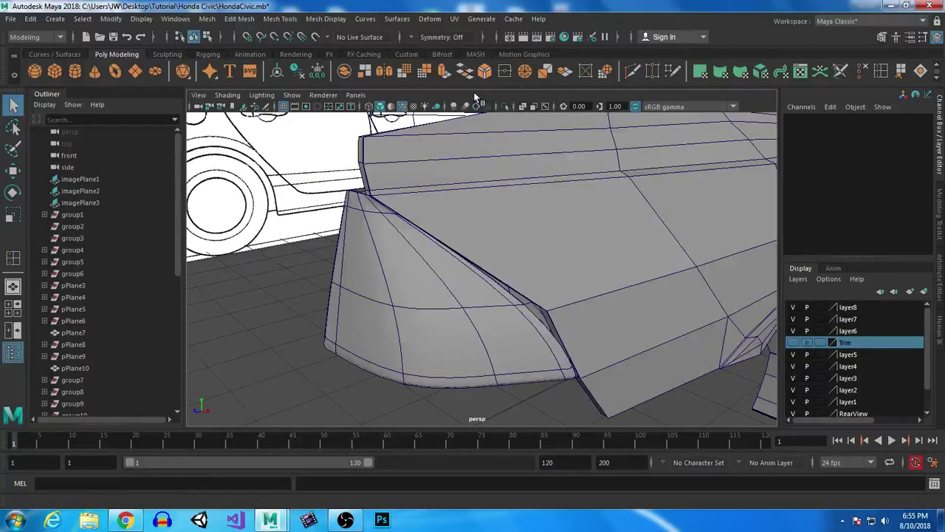
Step: Hide the wireframe on the shaded models and turn on the smooth preview for the rear body panel around the tail light
{"action": "left_click", "coordinate": [402, 106]}
{"action": "mouse_move", "coordinate": [414, 310]}
{"action": "left_mouse_down", "text": "alt"}
{"action": "mouse_move", "coordinate": [629, 390]}
{"action": "mouse_move", "coordinate": [661, 360]}
{"action": "mouse_move", "coordinate": [576, 339]}
{"action": "mouse_move", "coordinate": [632, 344]}
{"action": "mouse_move", "coordinate": [672, 371]}
{"action": "mouse_move", "coordinate": [675, 364]}
{"action": "left_mouse_up", "text": "alt"}
{"action": "right_click_drag", "start_coordinate": [676, 365], "coordinate": [680, 399], "text": "alt"}
{"action": "left_click_drag", "start_coordinate": [680, 398], "coordinate": [644, 353], "text": "alt"}
{"action": "left_click", "coordinate": [627, 302]}
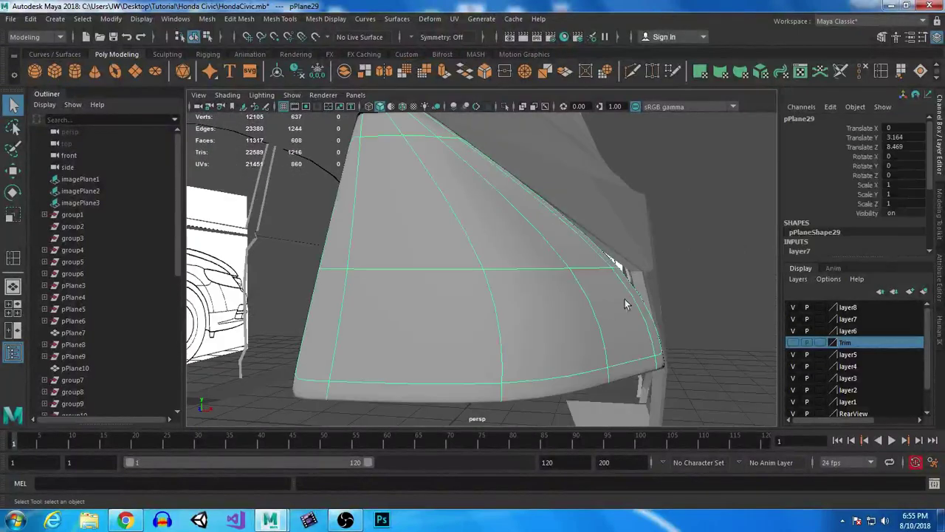
{"action": "middle_click_drag", "start_coordinate": [626, 302], "coordinate": [457, 260], "text": "alt"}
{"action": "left_click_drag", "start_coordinate": [457, 260], "coordinate": [490, 268], "text": "alt"}
{"action": "left_click", "coordinate": [489, 268]}
{"action": "left_click_drag", "start_coordinate": [625, 338], "coordinate": [522, 270], "text": "alt"}
{"action": "key", "text": "3"}
{"action": "left_click", "coordinate": [728, 372]}
{"action": "left_click_drag", "start_coordinate": [728, 371], "coordinate": [377, 286], "text": "alt"}
{"action": "left_click", "coordinate": [378, 286]}
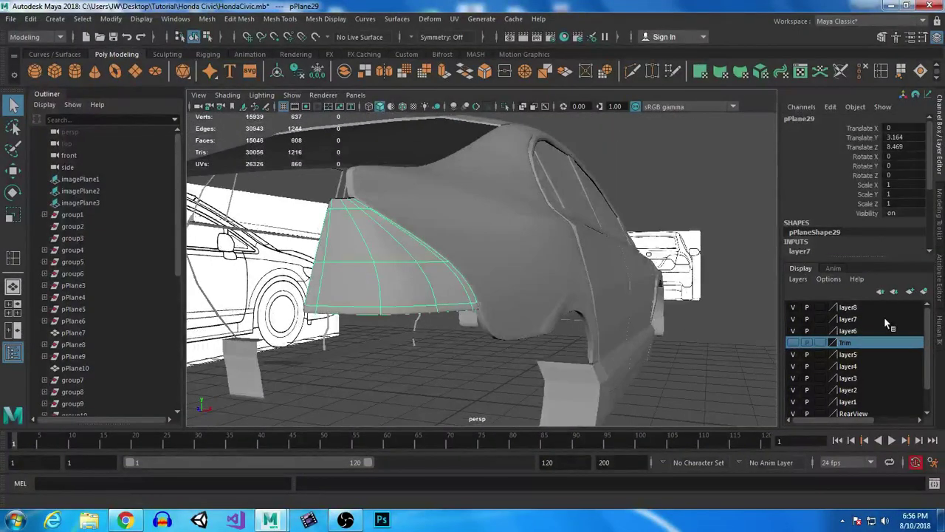
Step: Hide and show layer7 while examining the housing behind the tail light from several sides
{"action": "left_click", "coordinate": [793, 319]}
{"action": "left_click_drag", "start_coordinate": [370, 314], "coordinate": [691, 314], "text": "alt"}
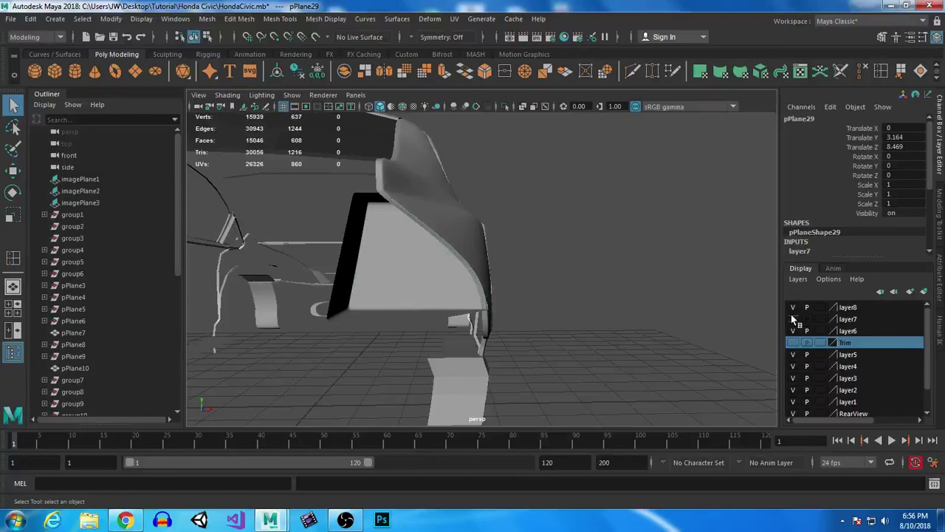
{"action": "left_click_drag", "start_coordinate": [739, 325], "coordinate": [667, 322], "text": "alt"}
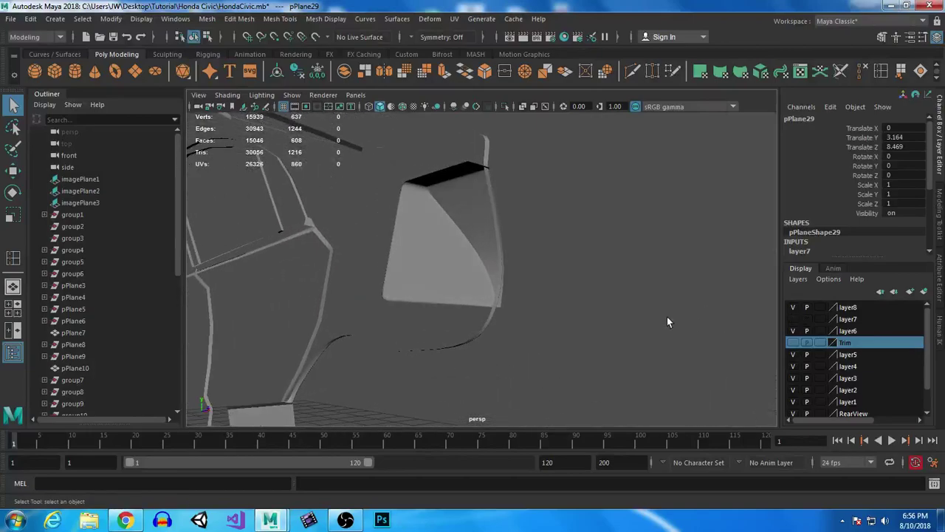
{"action": "left_click", "coordinate": [792, 319]}
{"action": "left_click", "coordinate": [793, 320]}
{"action": "left_click_drag", "start_coordinate": [501, 317], "coordinate": [573, 329], "text": "alt"}
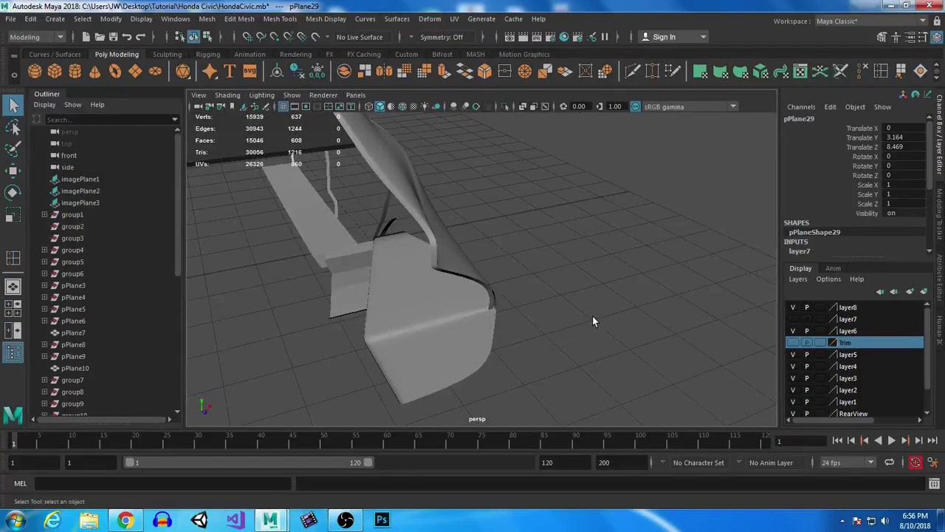
{"action": "left_click", "coordinate": [792, 319]}
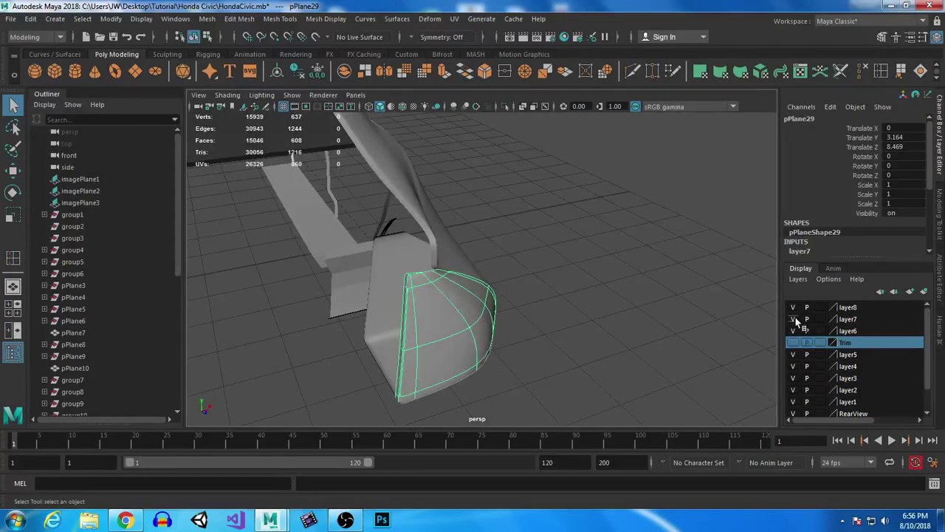
Step: Group the tail light with its housing and mirror a duplicate to the car's other side with Scale X -1, saving the scene
{"action": "left_click_drag", "start_coordinate": [597, 370], "coordinate": [547, 318], "text": "alt"}
{"action": "left_click", "coordinate": [470, 287]}
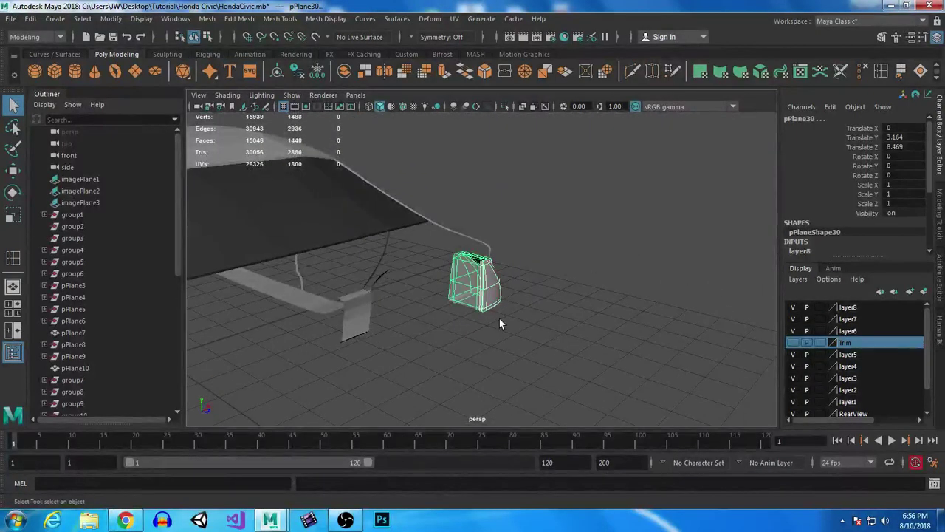
{"action": "left_click_drag", "start_coordinate": [504, 311], "coordinate": [536, 352], "text": "alt"}
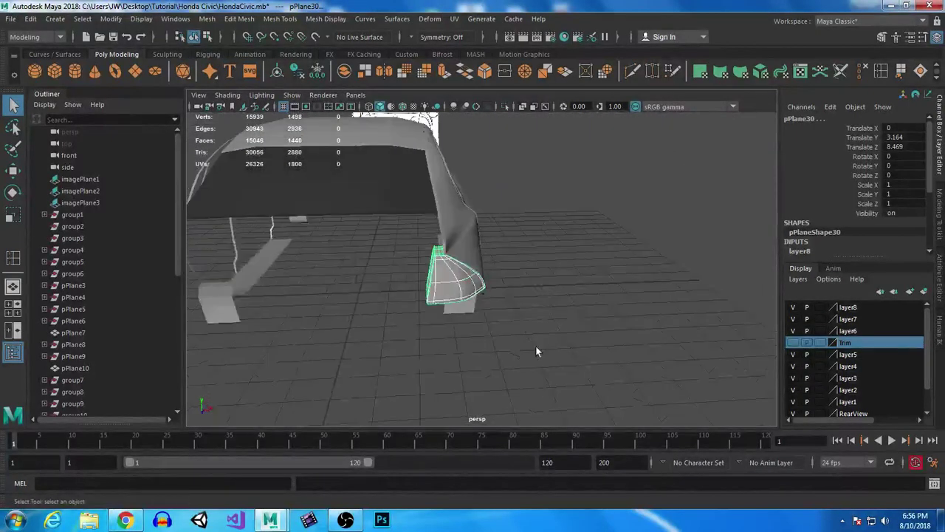
{"action": "key", "text": "ctrl+g"}
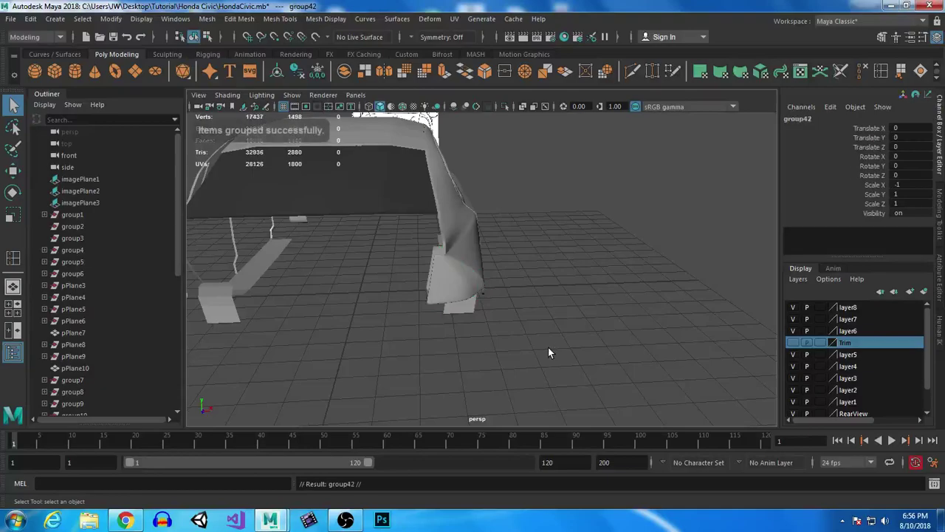
{"action": "left_click_drag", "start_coordinate": [532, 336], "coordinate": [562, 350], "text": "alt"}
{"action": "right_click_drag", "start_coordinate": [561, 350], "coordinate": [536, 342], "text": "alt"}
{"action": "key", "text": "ctrl+s"}
Step: Compare the outlines of the tail light and rear body panel with the reference drawing in the front view
{"action": "key", "text": "space"}
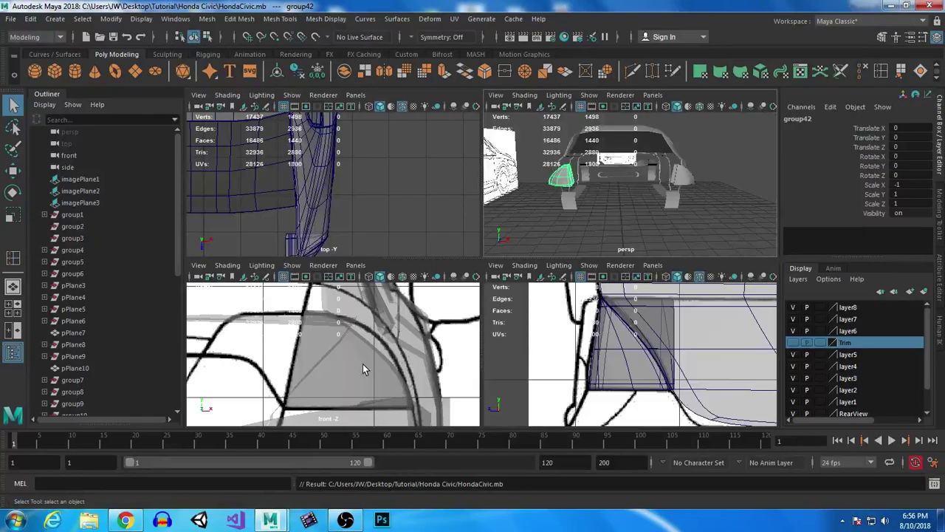
{"action": "key", "text": "space"}
{"action": "middle_click_drag", "start_coordinate": [378, 325], "coordinate": [539, 325], "text": "alt"}
{"action": "scroll", "coordinate": [605, 359], "scroll_direction": "down", "scroll_amount": 3}
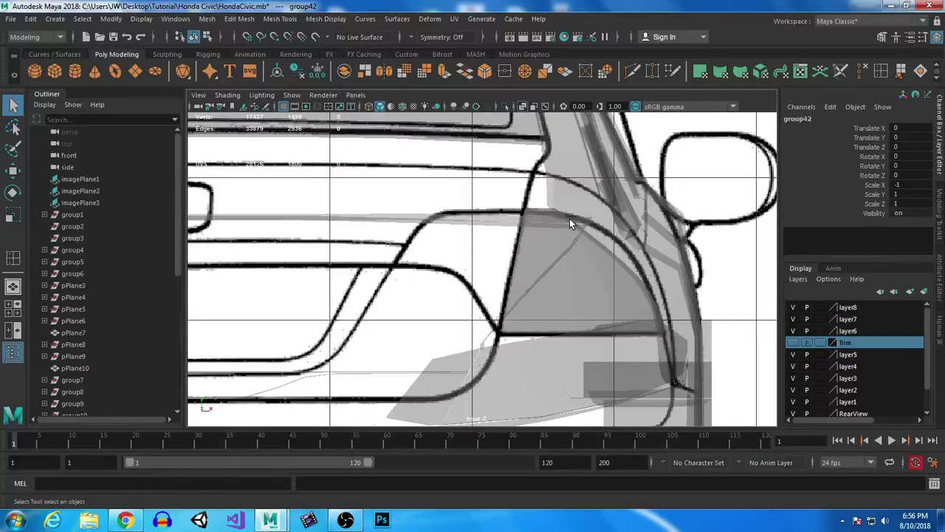
{"action": "left_click", "coordinate": [600, 264]}
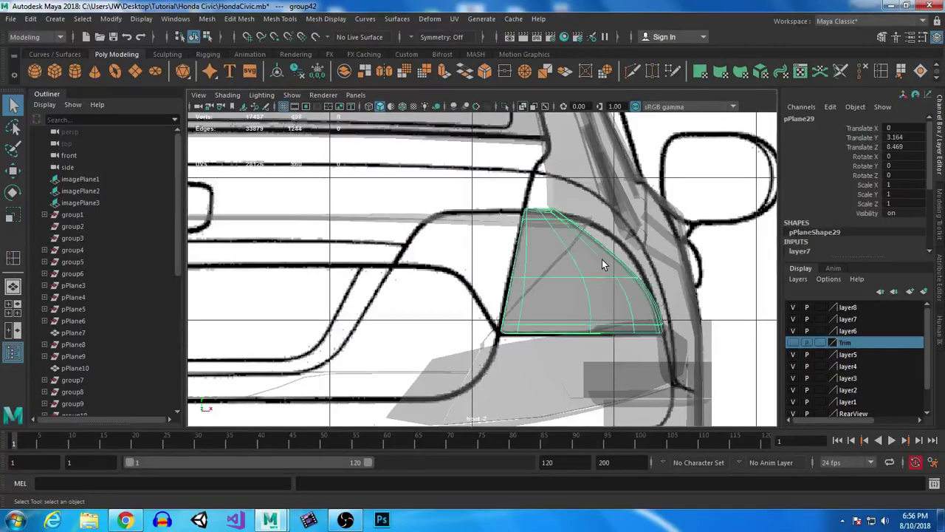
{"action": "right_click_drag", "start_coordinate": [605, 247], "coordinate": [566, 188]}
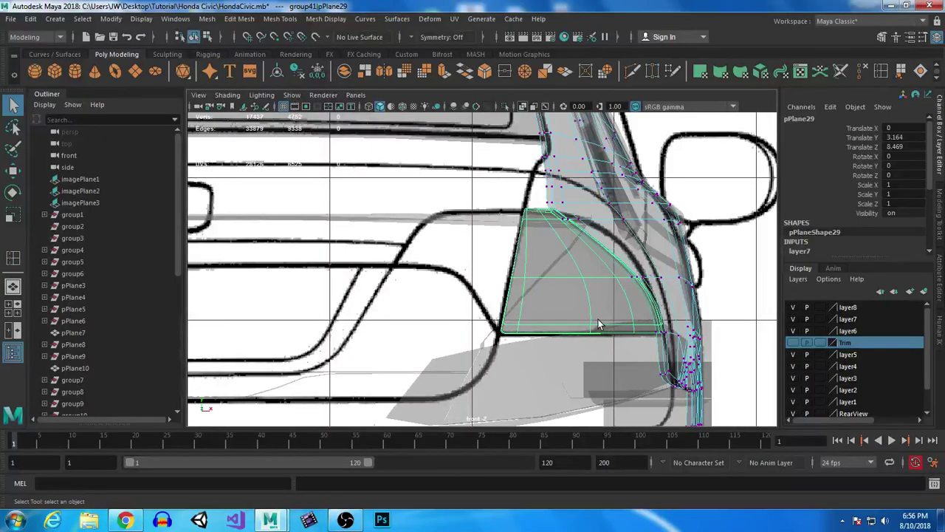
{"action": "middle_click_drag", "start_coordinate": [578, 285], "coordinate": [473, 296], "text": "alt"}
{"action": "key", "text": "space"}
{"action": "key", "text": "space"}
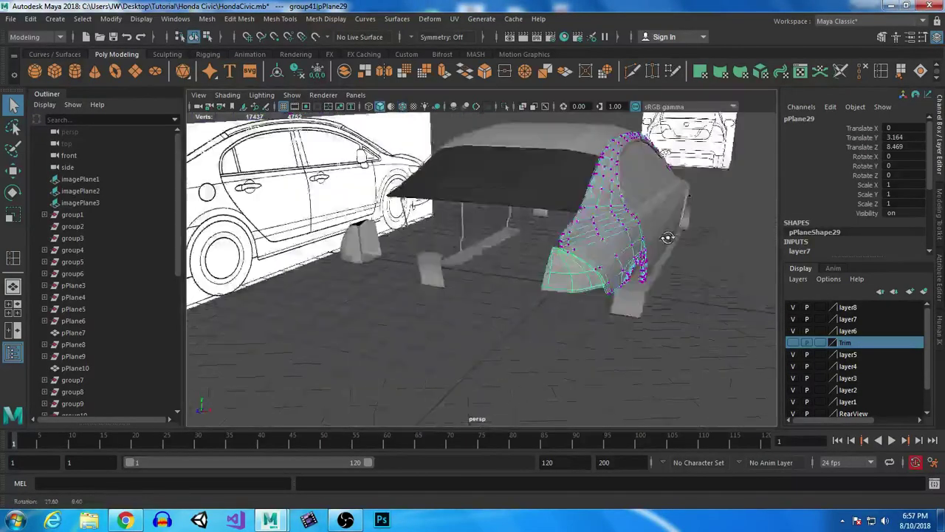
Step: Turn off the smooth preview on the rear body panel and on the original tail light
{"action": "left_click_drag", "start_coordinate": [667, 237], "coordinate": [612, 211], "text": "alt"}
{"action": "middle_click_drag", "start_coordinate": [612, 211], "coordinate": [633, 270], "text": "alt"}
{"action": "left_click_drag", "start_coordinate": [632, 269], "coordinate": [609, 294], "text": "alt"}
{"action": "key", "text": "g"}
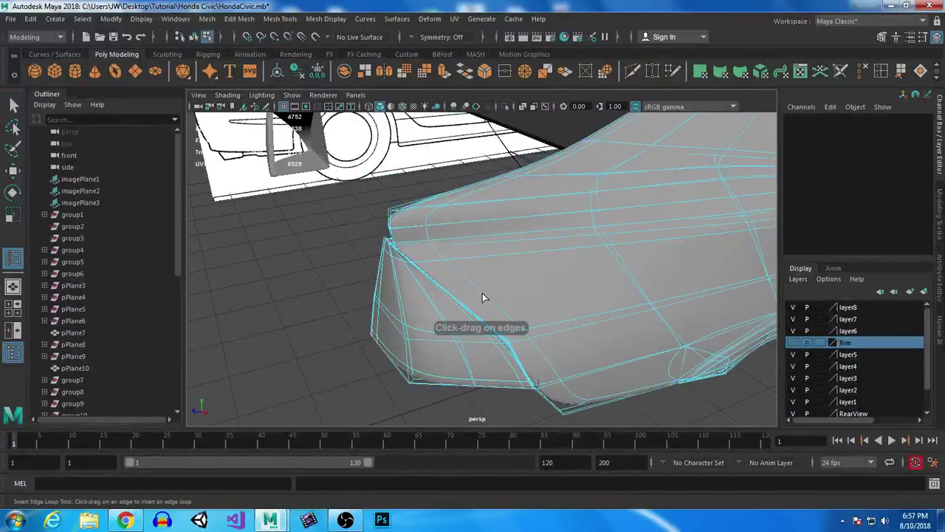
{"action": "left_click", "coordinate": [478, 288]}
{"action": "left_click", "coordinate": [480, 295]}
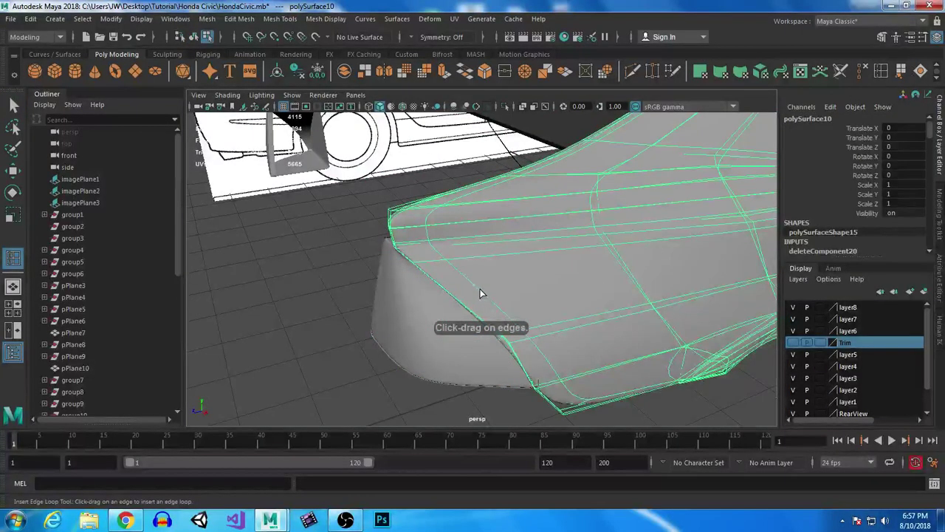
{"action": "left_click", "coordinate": [482, 299]}
{"action": "left_click_drag", "start_coordinate": [480, 305], "coordinate": [645, 204], "text": "alt"}
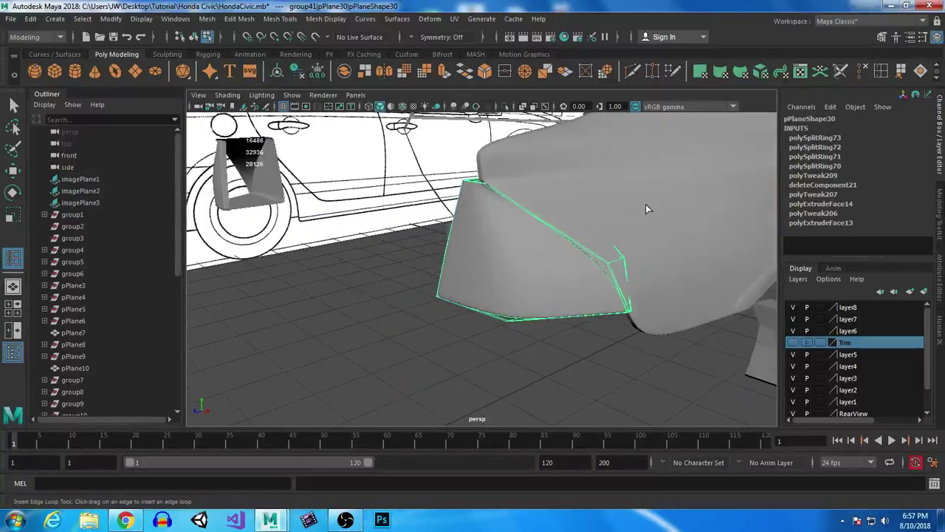
{"action": "left_click", "coordinate": [695, 207]}
{"action": "key", "text": "1"}
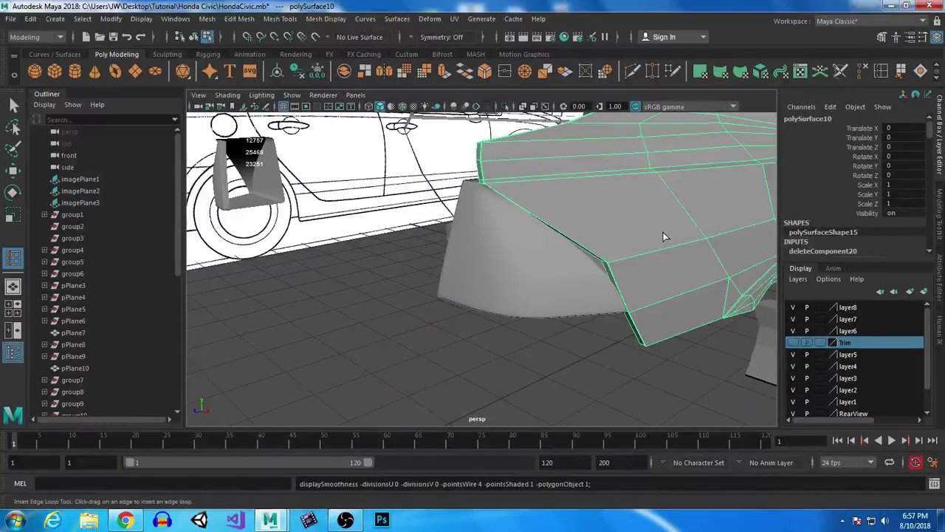
{"action": "left_click", "coordinate": [508, 251]}
{"action": "key", "text": "1"}
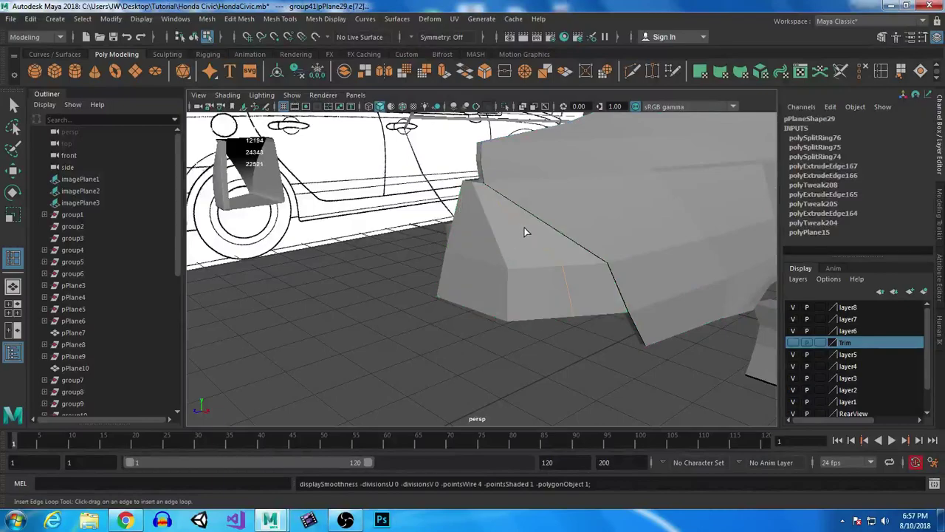
Step: Insert a horizontal edge loop across the tail light's upper half, with wireframe shown on the shaded models
{"action": "left_click", "coordinate": [522, 234]}
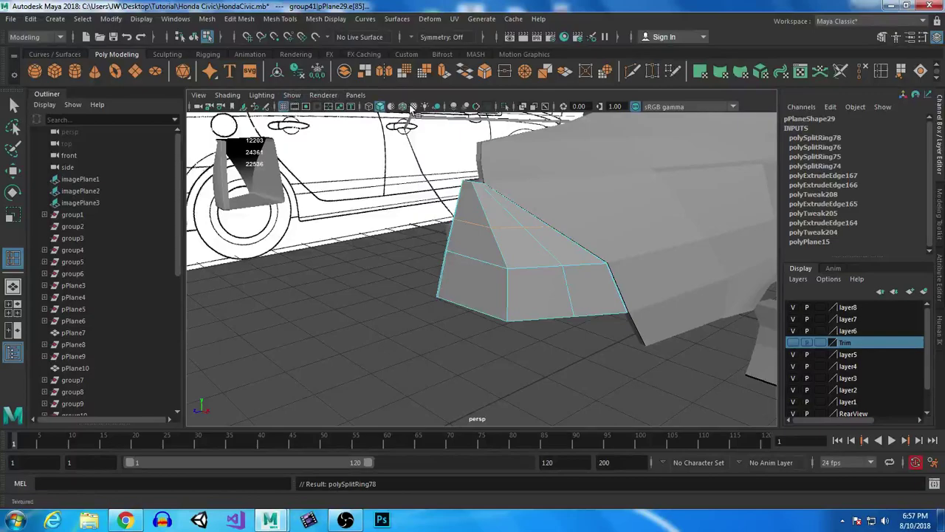
{"action": "left_click", "coordinate": [402, 106]}
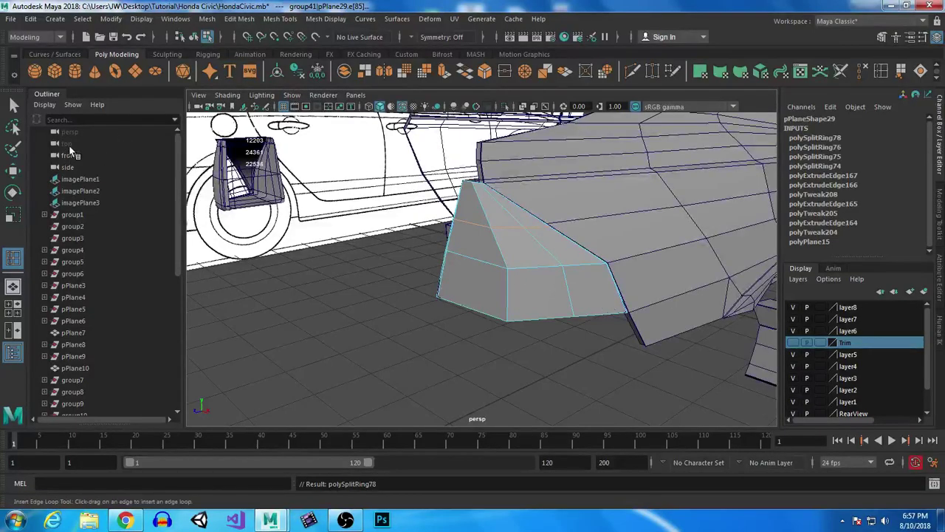
{"action": "key", "text": "ctrl+z"}
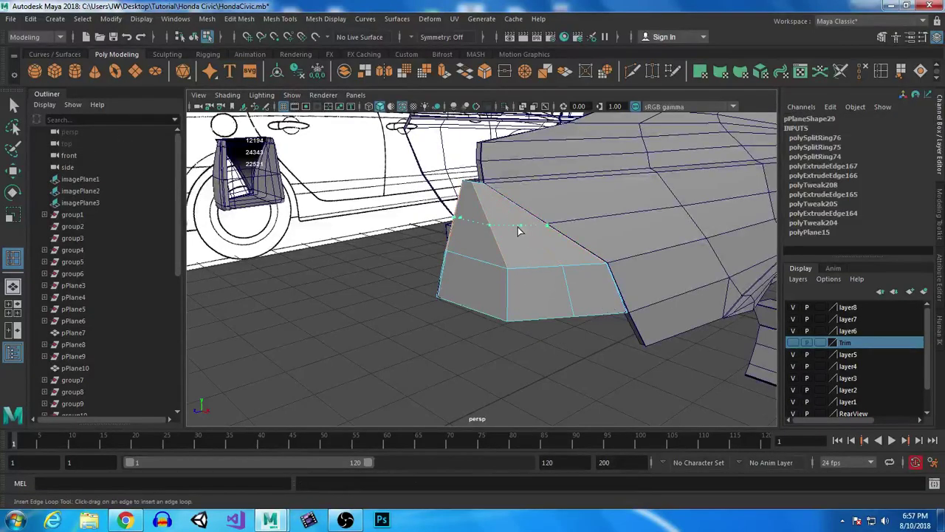
{"action": "left_click", "coordinate": [519, 230]}
Step: Turn off the housing's smooth preview and insert a matching horizontal edge loop across its upper half
{"action": "left_click_drag", "start_coordinate": [552, 261], "coordinate": [682, 289], "text": "alt"}
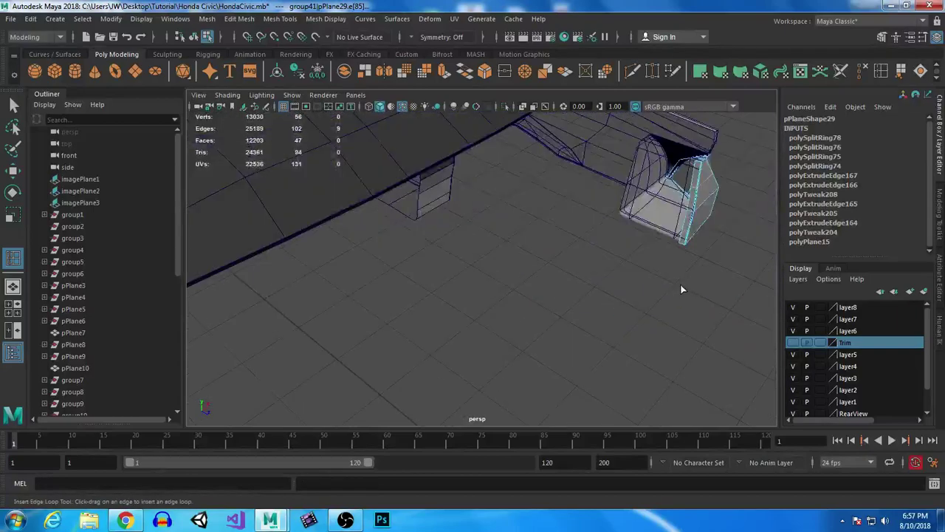
{"action": "middle_click_drag", "start_coordinate": [682, 288], "coordinate": [404, 352], "text": "alt"}
{"action": "right_click_drag", "start_coordinate": [405, 352], "coordinate": [560, 411], "text": "alt"}
{"action": "left_click_drag", "start_coordinate": [560, 410], "coordinate": [418, 315], "text": "alt"}
{"action": "middle_click_drag", "start_coordinate": [418, 316], "coordinate": [579, 358], "text": "alt"}
{"action": "right_click_drag", "start_coordinate": [579, 358], "coordinate": [361, 289], "text": "alt"}
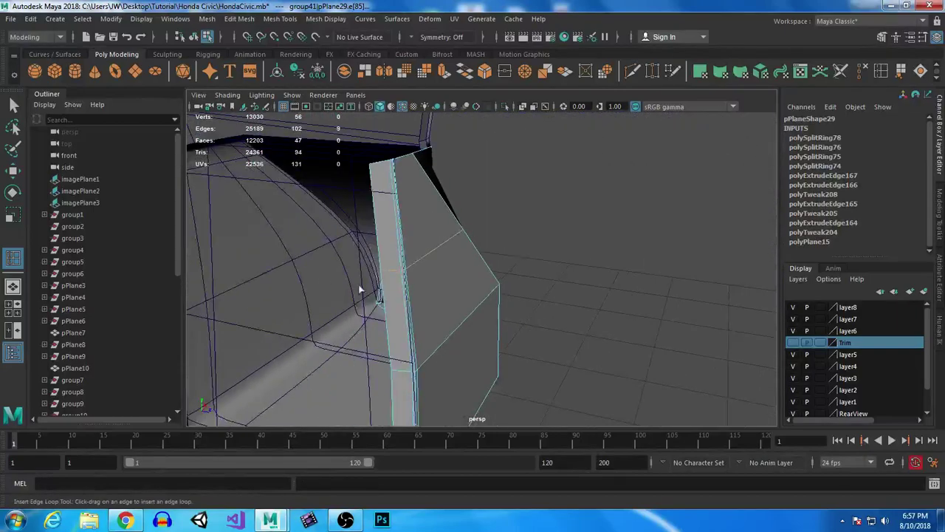
{"action": "left_click", "coordinate": [361, 273]}
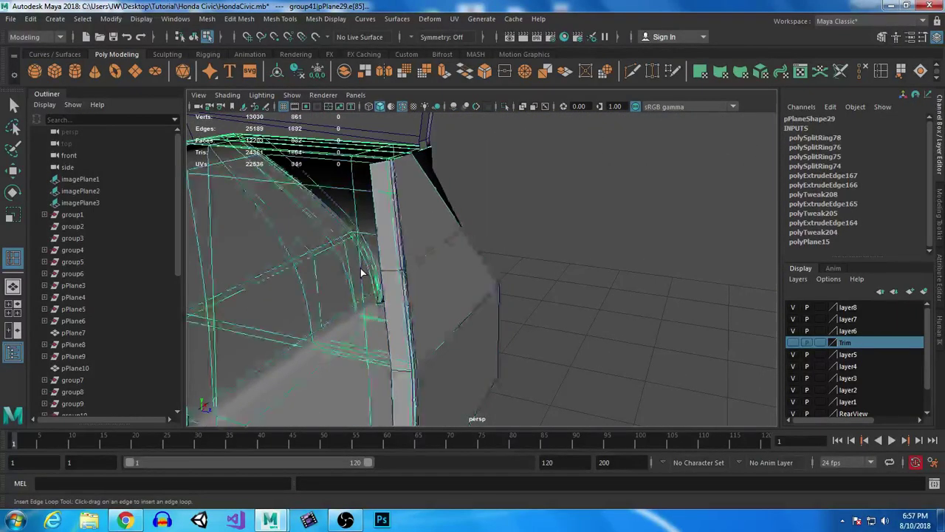
{"action": "key", "text": "1"}
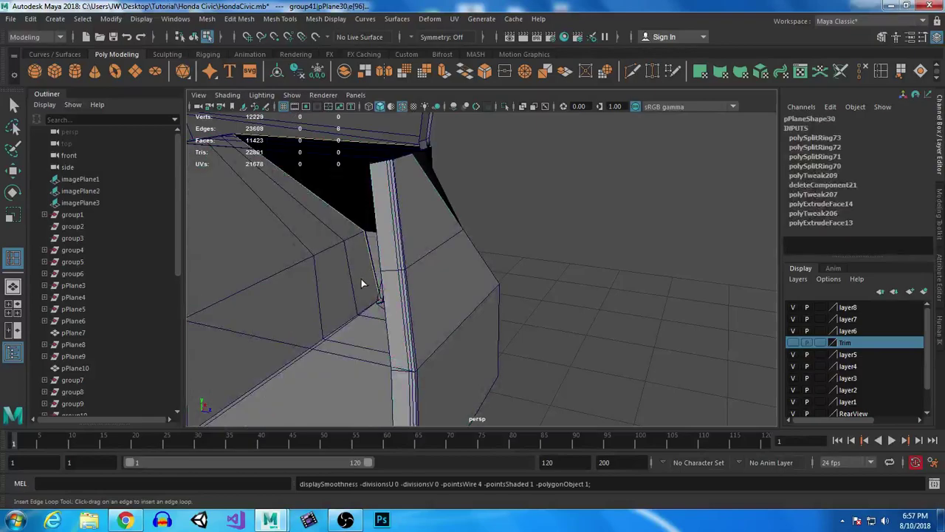
{"action": "left_click_drag", "start_coordinate": [337, 334], "coordinate": [253, 231], "text": "alt"}
{"action": "left_click", "coordinate": [13, 105]}
Step: Move the upper edge-loop vertices of the tail light, housing and rear body panel in the front view to follow the reference outline
{"action": "left_click_drag", "start_coordinate": [650, 303], "coordinate": [487, 315], "text": "alt"}
{"action": "right_click_drag", "start_coordinate": [488, 315], "coordinate": [476, 352], "text": "alt"}
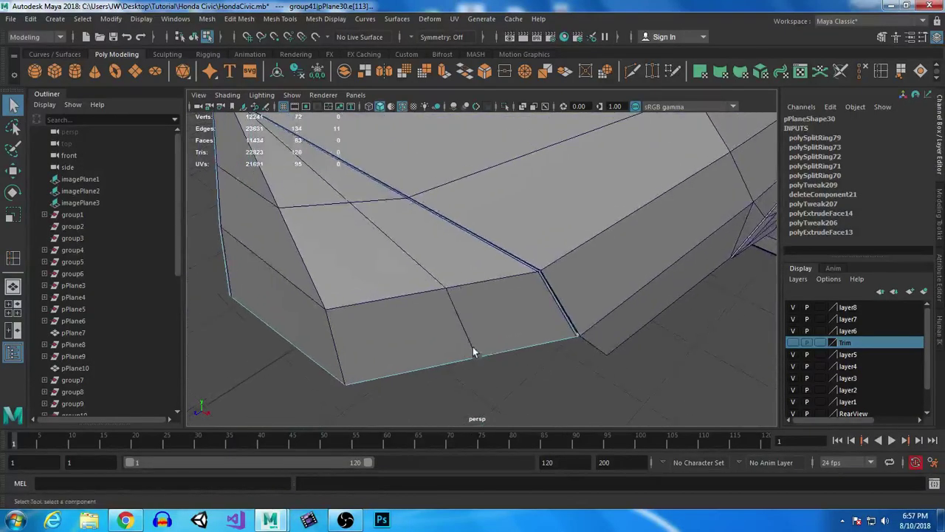
{"action": "key", "text": "space"}
{"action": "key", "text": "space"}
{"action": "key", "text": "space"}
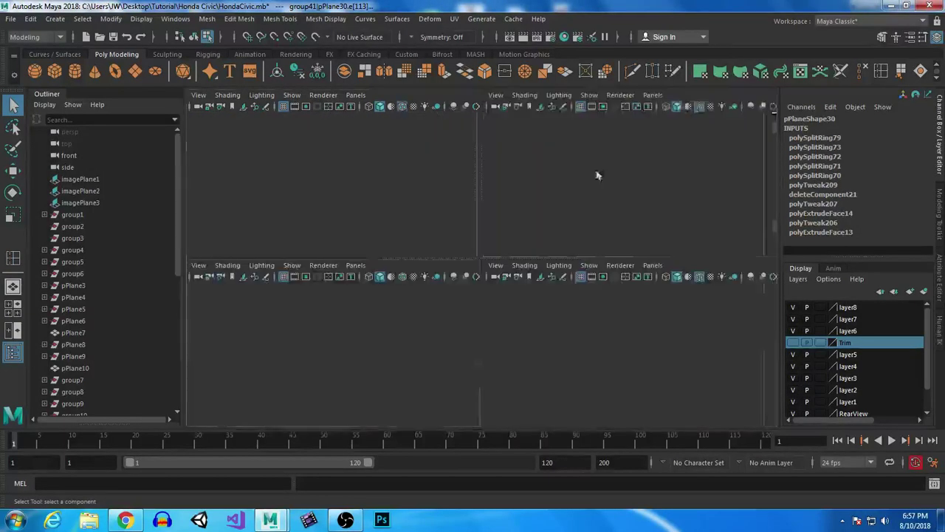
{"action": "key", "text": "space"}
{"action": "left_click_drag", "start_coordinate": [421, 260], "coordinate": [452, 268], "text": "alt"}
{"action": "right_click_drag", "start_coordinate": [411, 180], "coordinate": [343, 170]}
{"action": "middle_click_drag", "start_coordinate": [368, 230], "coordinate": [379, 228], "text": "alt"}
{"action": "left_click_drag", "start_coordinate": [378, 228], "coordinate": [507, 257], "text": "alt"}
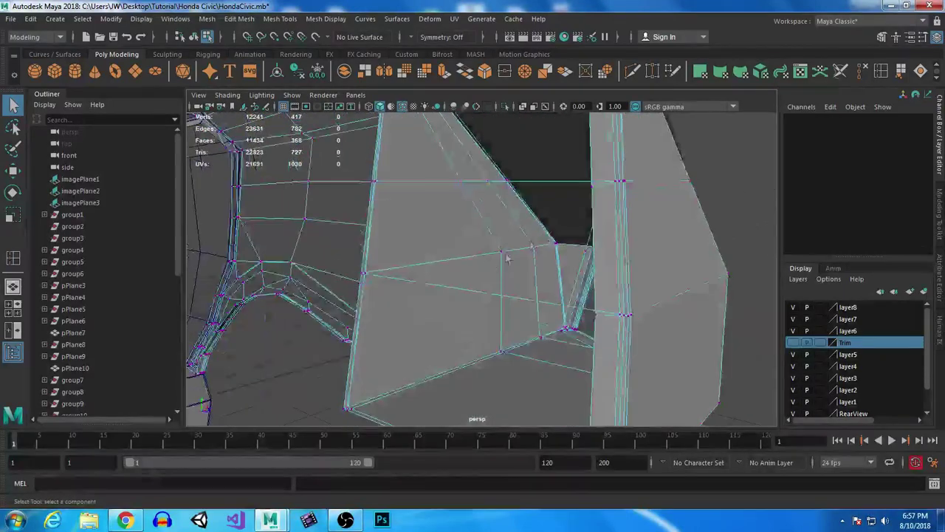
{"action": "left_click_drag", "start_coordinate": [595, 276], "coordinate": [502, 327], "text": "alt"}
{"action": "key", "text": "space"}
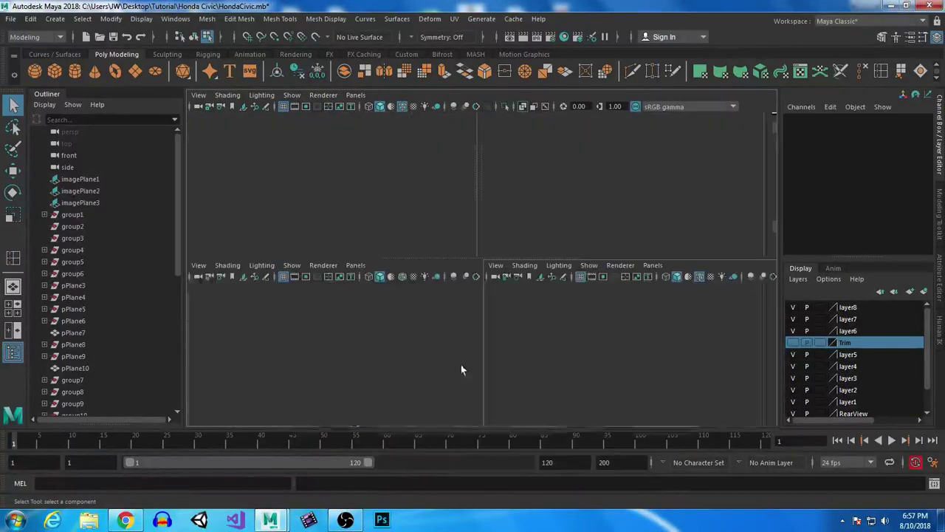
{"action": "key", "text": "space"}
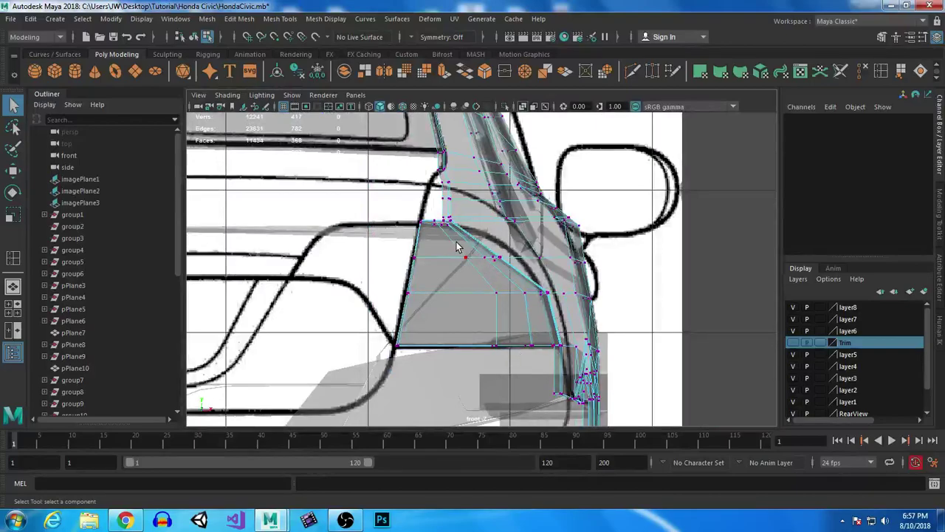
{"action": "left_click_drag", "start_coordinate": [456, 245], "coordinate": [558, 259]}
{"action": "key", "text": "w"}
{"action": "key", "text": "space"}
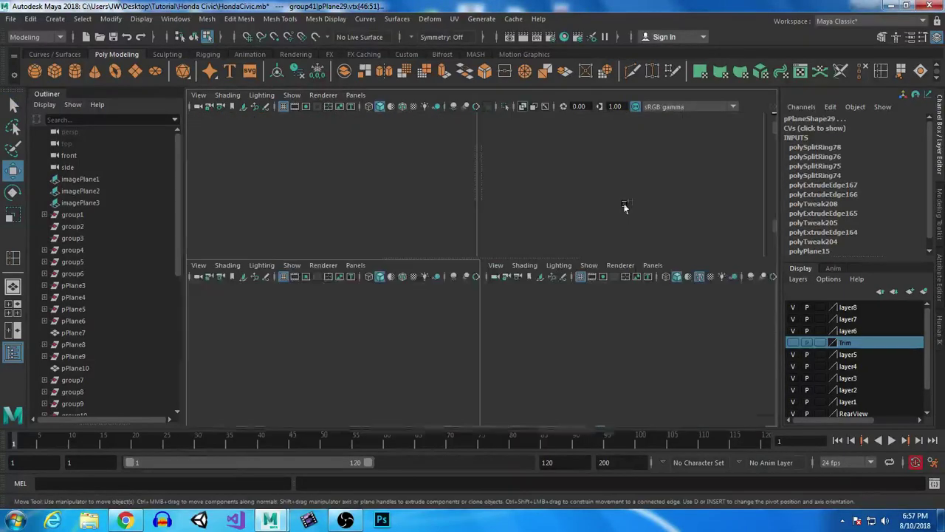
{"action": "key", "text": "space"}
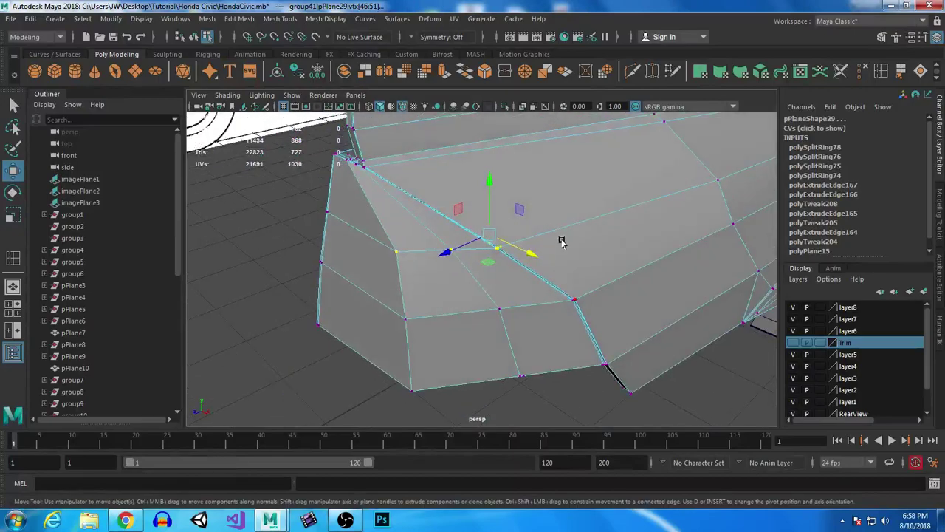
Step: Turn on smooth preview for the reshaped parts, return to object mode and hide the wireframe on shaded models
{"action": "key", "text": "3"}
{"action": "left_click_drag", "start_coordinate": [498, 338], "coordinate": [552, 261], "text": "alt"}
{"action": "right_click_drag", "start_coordinate": [551, 179], "coordinate": [605, 164]}
{"action": "left_click", "coordinate": [706, 334]}
{"action": "left_click_drag", "start_coordinate": [706, 334], "coordinate": [458, 295], "text": "alt"}
{"action": "left_click", "coordinate": [403, 107]}
{"action": "left_click_drag", "start_coordinate": [597, 349], "coordinate": [278, 268], "text": "alt"}
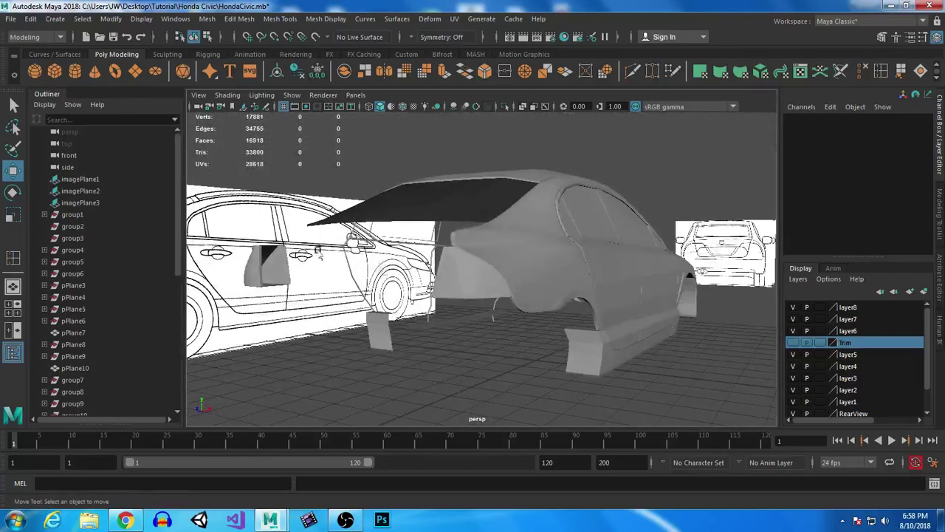
Step: Delete the outdated mirrored tail light and rear body panel copies on the opposite side of the car
{"action": "left_click", "coordinate": [278, 268]}
{"action": "left_click_drag", "start_coordinate": [324, 342], "coordinate": [390, 380], "text": "alt"}
{"action": "middle_click_drag", "start_coordinate": [330, 329], "coordinate": [489, 304], "text": "alt"}
{"action": "left_click", "coordinate": [417, 309], "text": "shift"}
{"action": "left_click", "coordinate": [557, 319]}
Step: Turn off smooth preview on the tail light, housing and rear body panel, group them, and duplicate the group mirrored with Scale X -1
{"action": "left_click_drag", "start_coordinate": [365, 354], "coordinate": [394, 233], "text": "alt"}
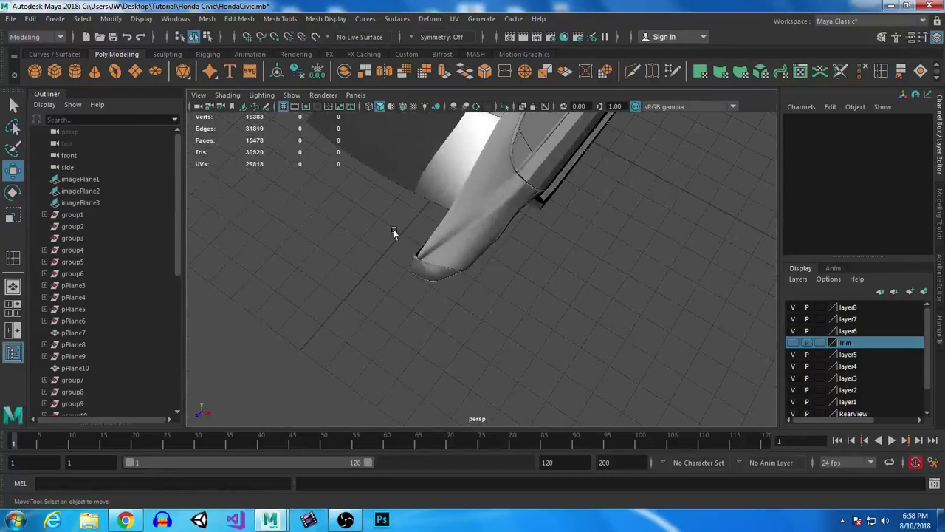
{"action": "left_click_drag", "start_coordinate": [445, 322], "coordinate": [455, 328]}
{"action": "key", "text": "1"}
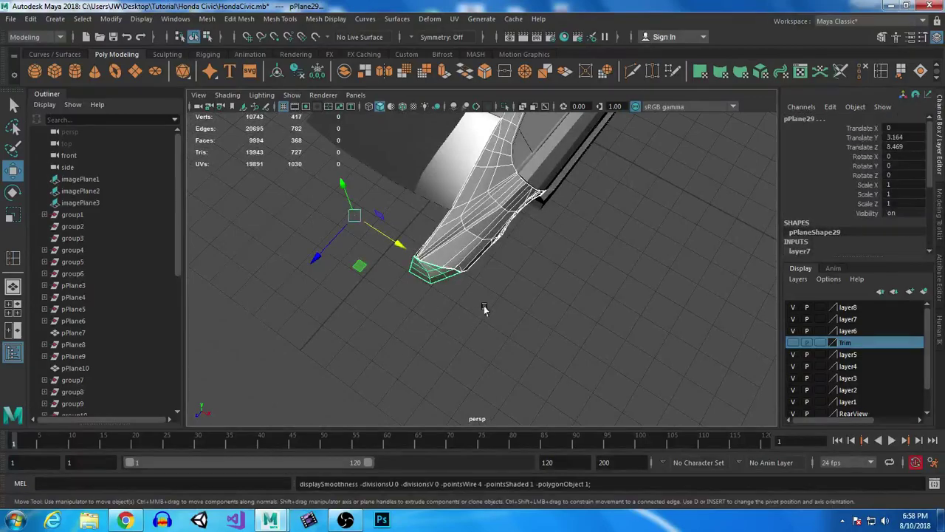
{"action": "key", "text": "ctrl+g"}
{"action": "key", "text": "ctrl+shift+d"}
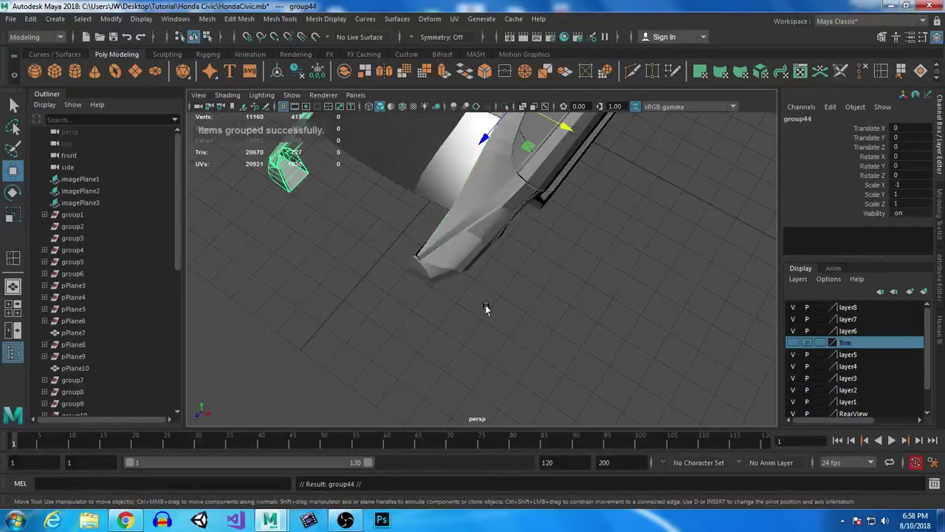
{"action": "scroll", "coordinate": [496, 294], "scroll_direction": "down", "scroll_amount": 3}
{"action": "left_click", "coordinate": [539, 315]}
Step: Check the mirrored rear parts from behind and save the scene
{"action": "left_click_drag", "start_coordinate": [499, 282], "coordinate": [566, 289], "text": "alt"}
{"action": "key", "text": "ctrl+s"}
{"action": "left_click_drag", "start_coordinate": [411, 286], "coordinate": [399, 269], "text": "alt"}
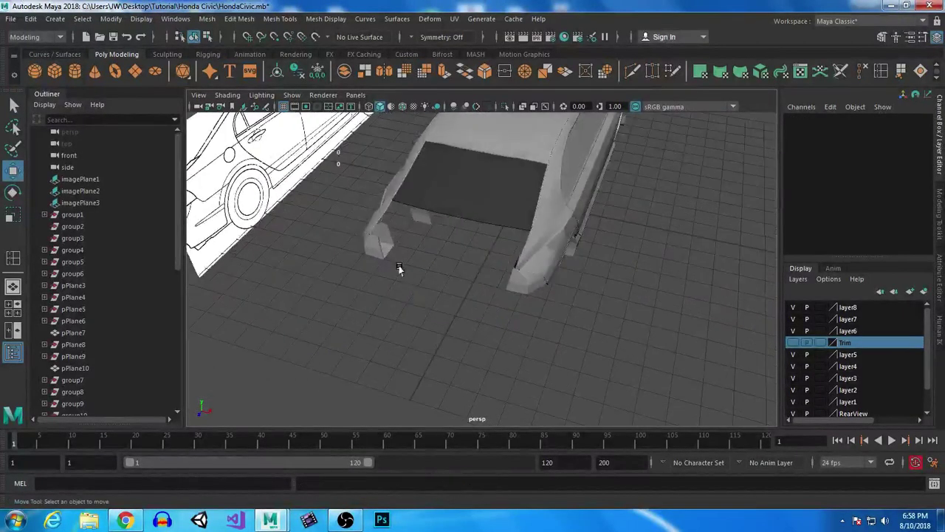
{"action": "key", "text": "ctrl+s"}
Step: Create a polygon plane just behind the rear window in the top view and set its Translate X to 0
{"action": "key", "text": "space"}
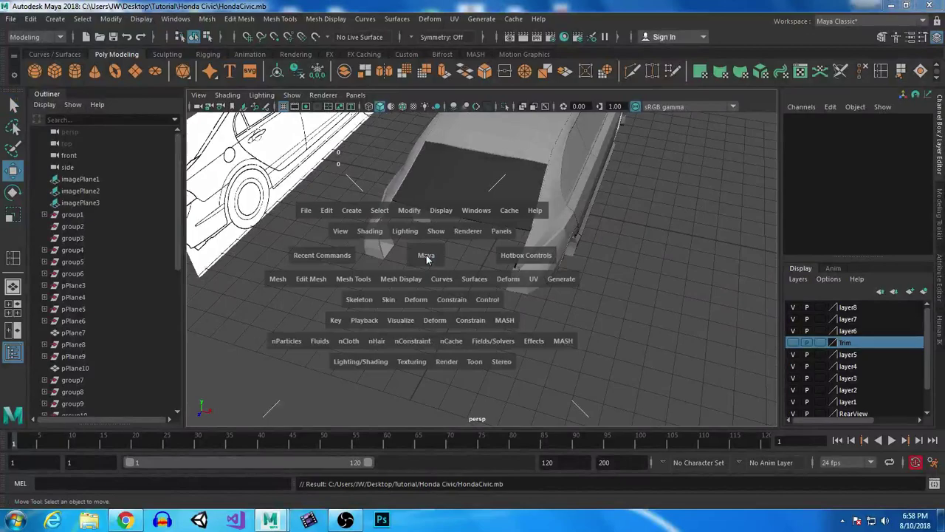
{"action": "key", "text": "space"}
{"action": "right_click_drag", "start_coordinate": [426, 289], "coordinate": [393, 284], "text": "alt"}
{"action": "middle_click_drag", "start_coordinate": [393, 285], "coordinate": [602, 190], "text": "alt"}
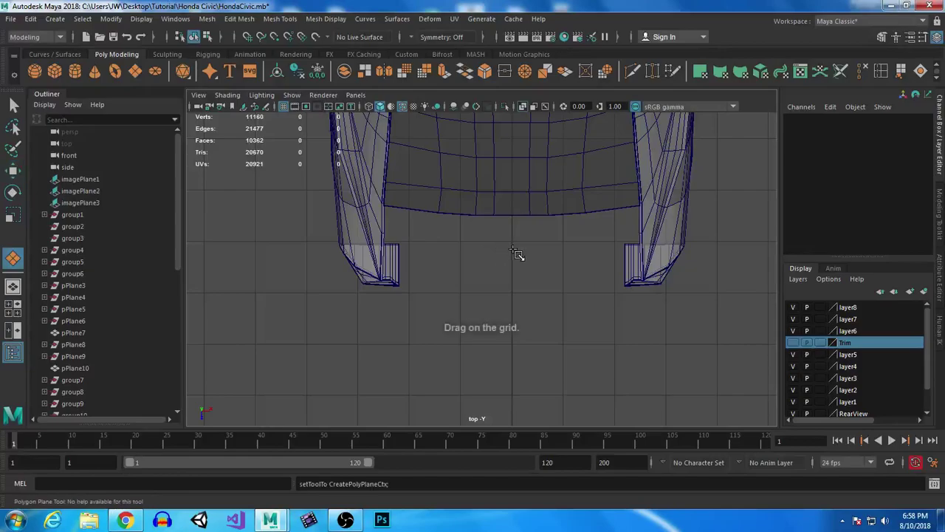
{"action": "left_click", "coordinate": [512, 250]}
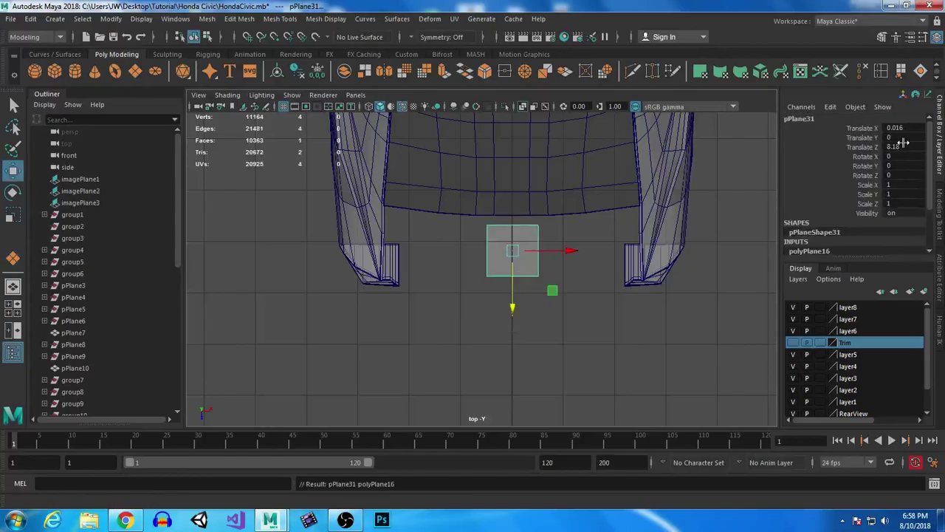
{"action": "type", "text": "0"}
{"action": "key", "text": "Return"}
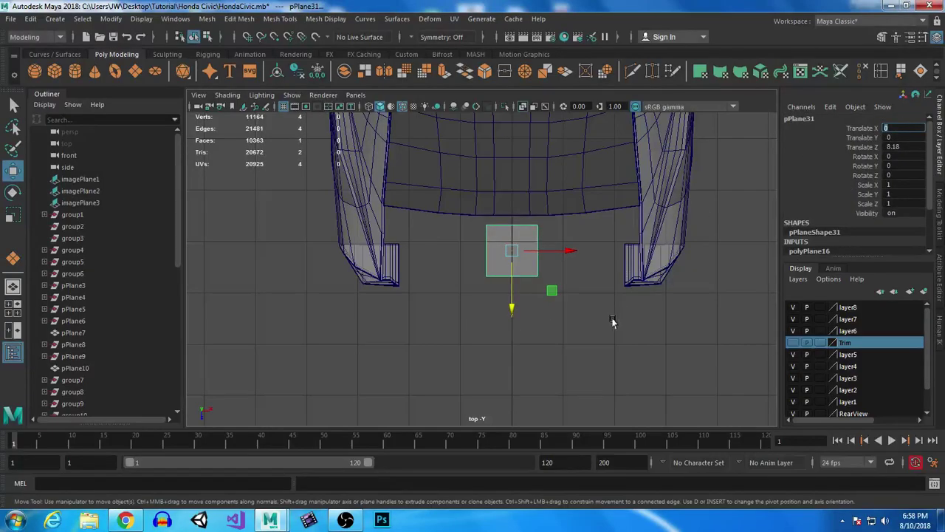
Step: Insert a lengthwise edge loop off-centre in the new plane and delete the wider face, leaving a narrow strip
{"action": "scroll", "coordinate": [553, 257], "scroll_direction": "up", "scroll_amount": 3}
{"action": "middle_click_drag", "start_coordinate": [524, 287], "coordinate": [489, 351], "text": "alt"}
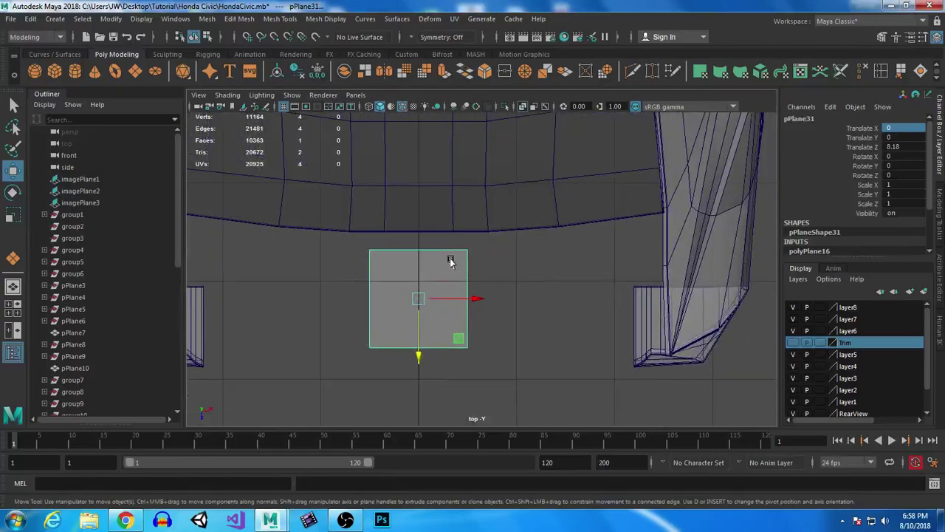
{"action": "left_click", "coordinate": [882, 70]}
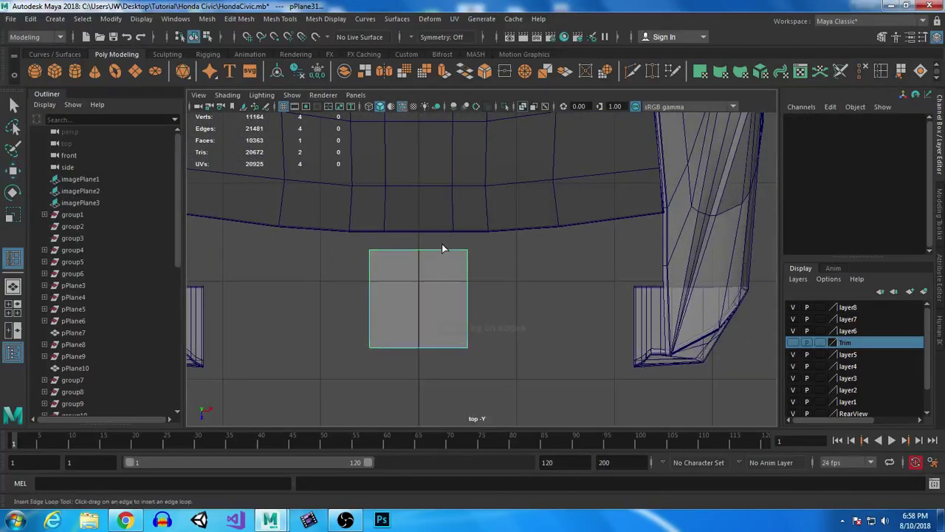
{"action": "left_click", "coordinate": [433, 250]}
{"action": "key", "text": "q"}
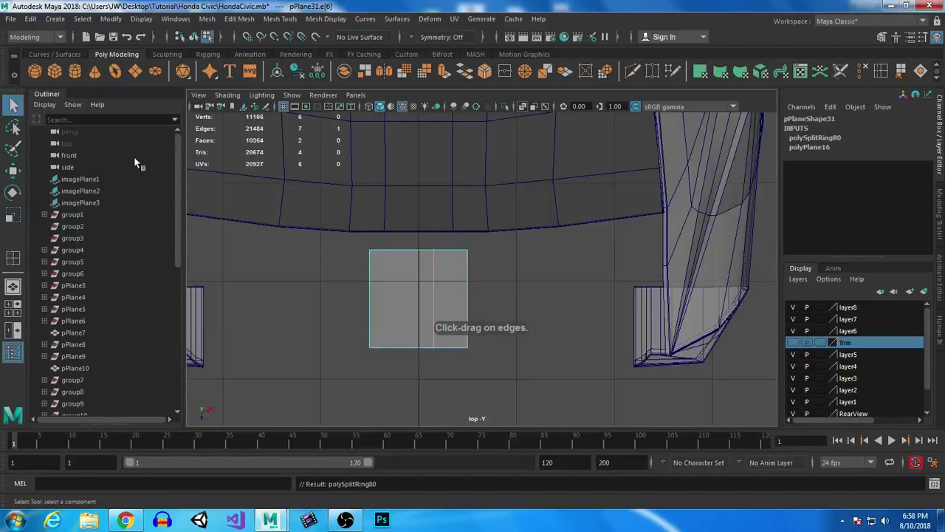
{"action": "right_click_drag", "start_coordinate": [422, 183], "coordinate": [424, 214]}
{"action": "left_click", "coordinate": [402, 283]}
{"action": "key", "text": "Delete"}
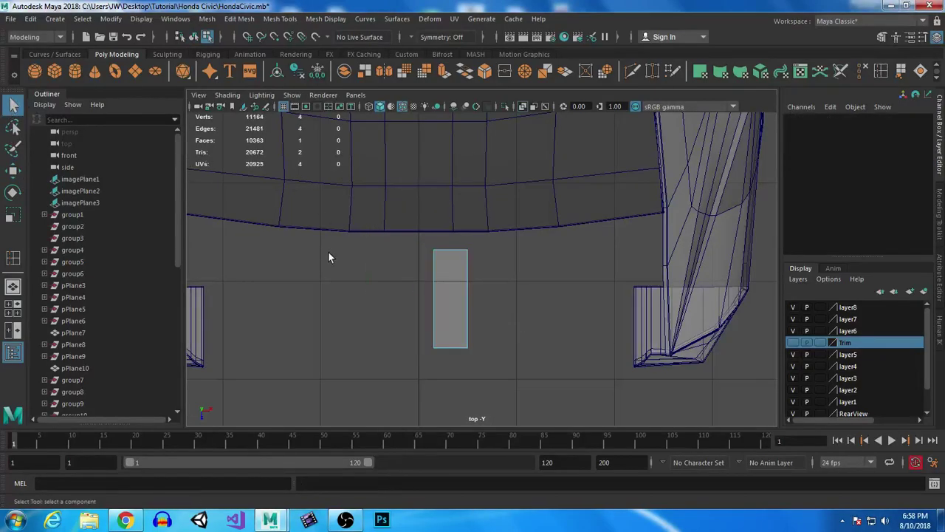
Step: Move the strip's vertices to line up with the rear window's off-centre edge column and meet its rear edge, starting on the outer side's vertices
{"action": "right_click_drag", "start_coordinate": [462, 275], "coordinate": [441, 307]}
{"action": "left_click_drag", "start_coordinate": [391, 235], "coordinate": [494, 354]}
{"action": "key", "text": "w"}
{"action": "left_click_drag", "start_coordinate": [452, 298], "coordinate": [470, 281]}
{"action": "left_click_drag", "start_coordinate": [471, 337], "coordinate": [471, 343]}
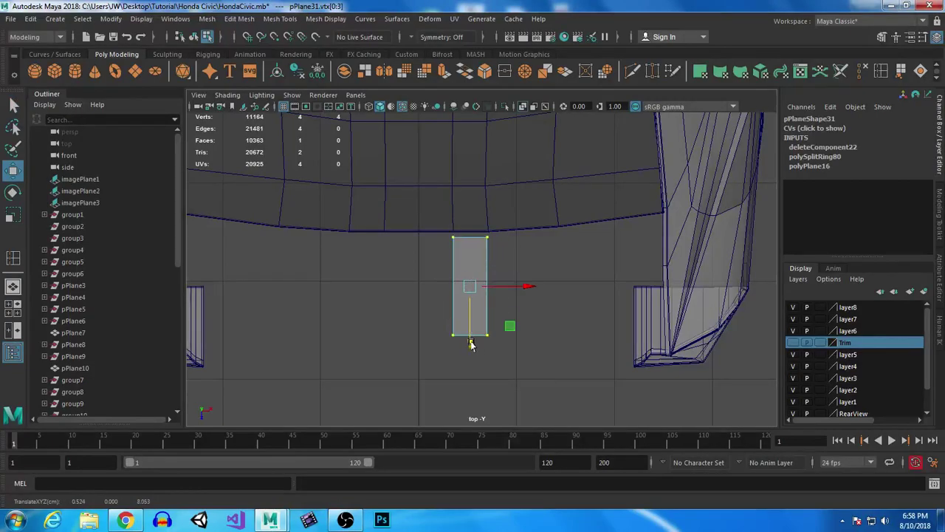
{"action": "left_click_drag", "start_coordinate": [511, 219], "coordinate": [476, 388]}
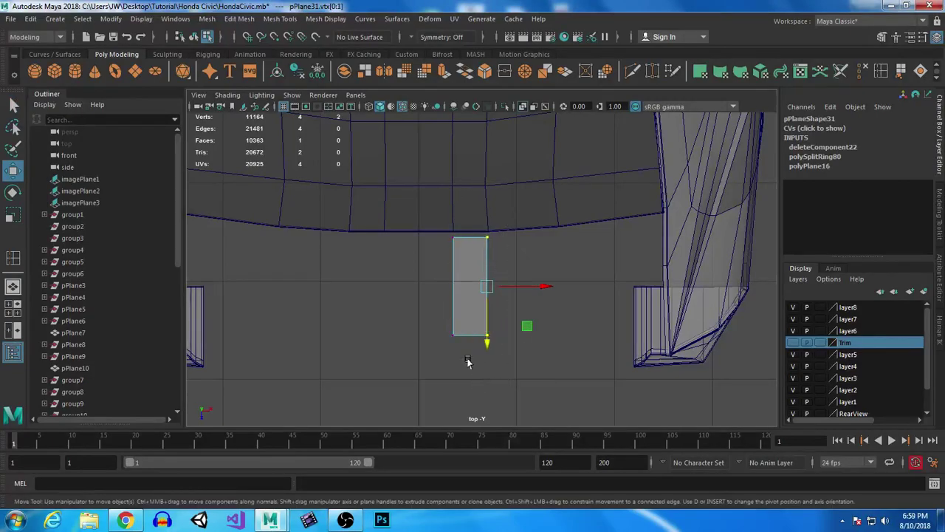
{"action": "left_click_drag", "start_coordinate": [416, 211], "coordinate": [471, 339]}
{"action": "left_click_drag", "start_coordinate": [559, 193], "coordinate": [483, 341]}
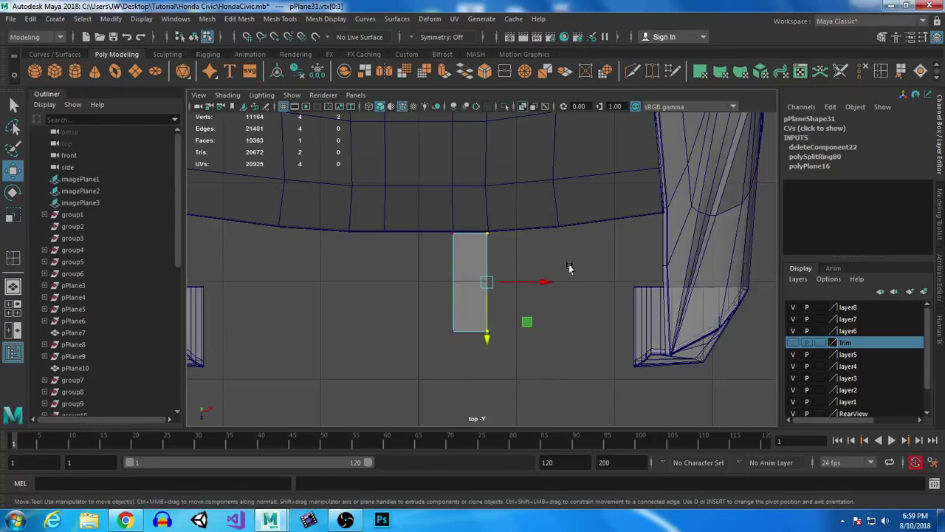
Step: Align the small plane's outer vertices with the rear window's corner point, and extrude its outer edge to the next point along the window curve
{"action": "left_click_drag", "start_coordinate": [546, 283], "coordinate": [546, 285]}
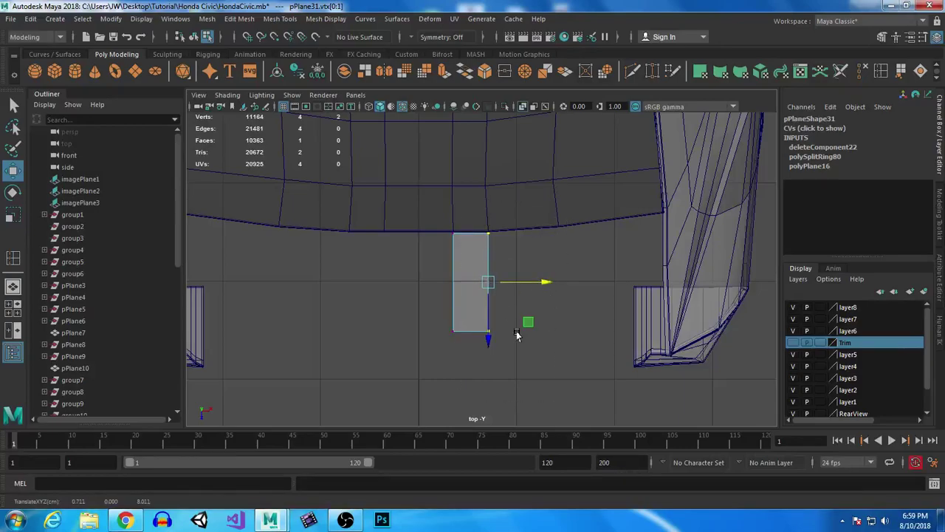
{"action": "right_click_drag", "start_coordinate": [464, 179], "coordinate": [460, 146]}
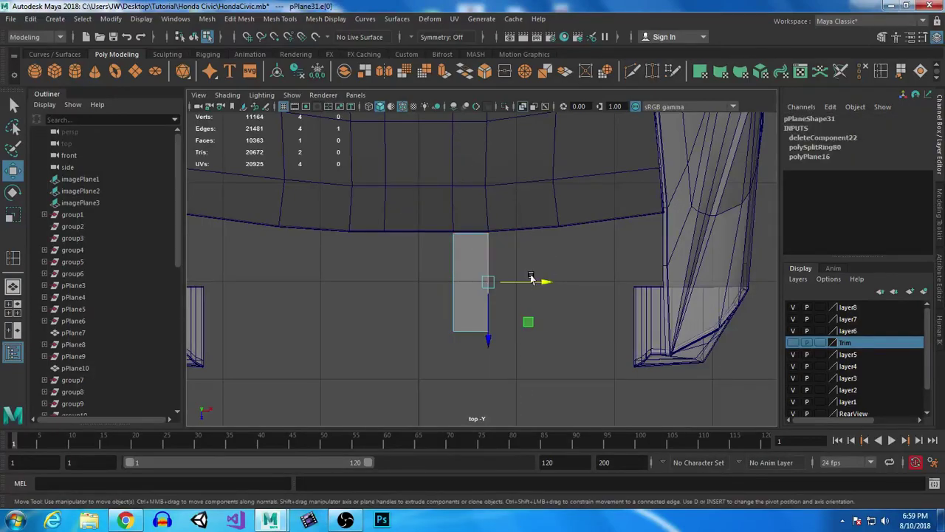
{"action": "left_click_drag", "start_coordinate": [531, 280], "coordinate": [616, 281], "text": "shift"}
{"action": "left_click_drag", "start_coordinate": [559, 342], "coordinate": [559, 336]}
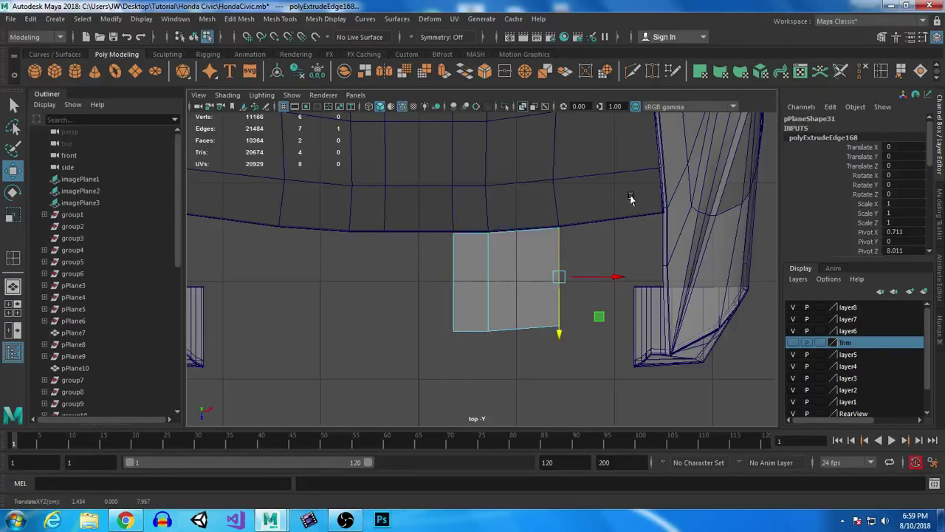
Step: Extrude the plane's outer edge again to the side body panel, aligning it with the end of the rear window's lower curve
{"action": "key", "text": "ctrl+e"}
{"action": "left_click_drag", "start_coordinate": [612, 276], "coordinate": [714, 282]}
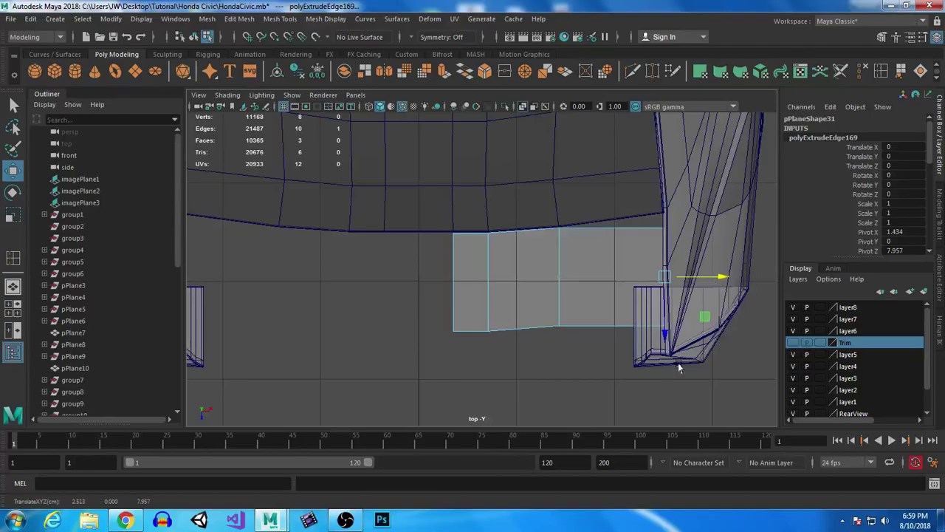
{"action": "left_click_drag", "start_coordinate": [663, 338], "coordinate": [661, 317]}
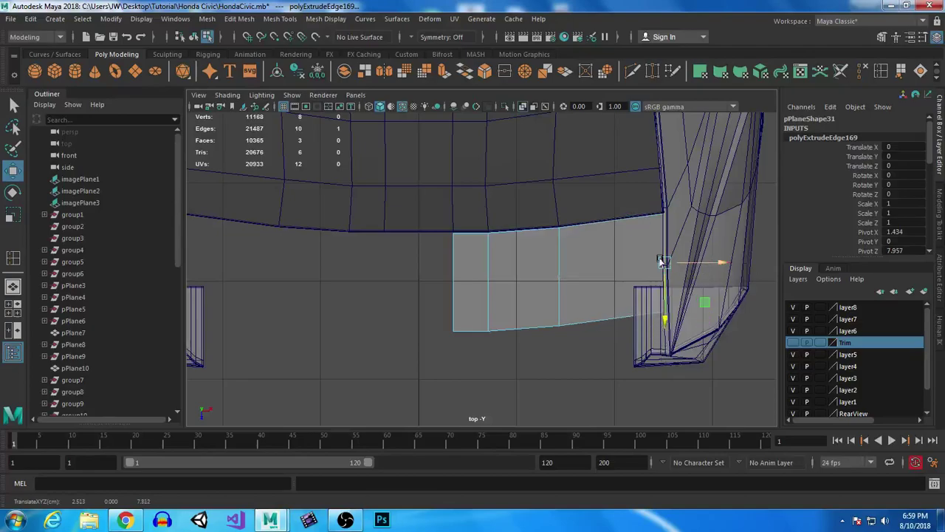
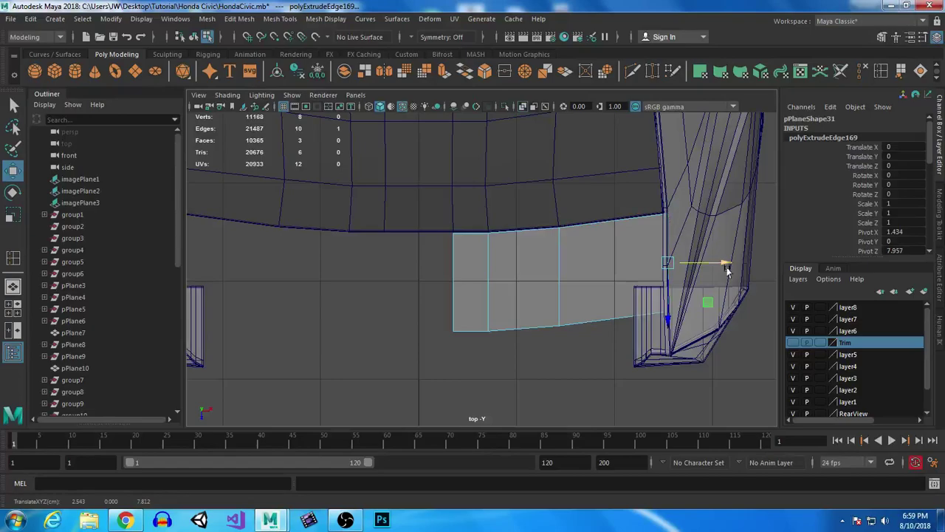
{"action": "scroll", "coordinate": [657, 253], "scroll_direction": "up", "scroll_amount": 5}
{"action": "left_click_drag", "start_coordinate": [720, 296], "coordinate": [713, 296]}
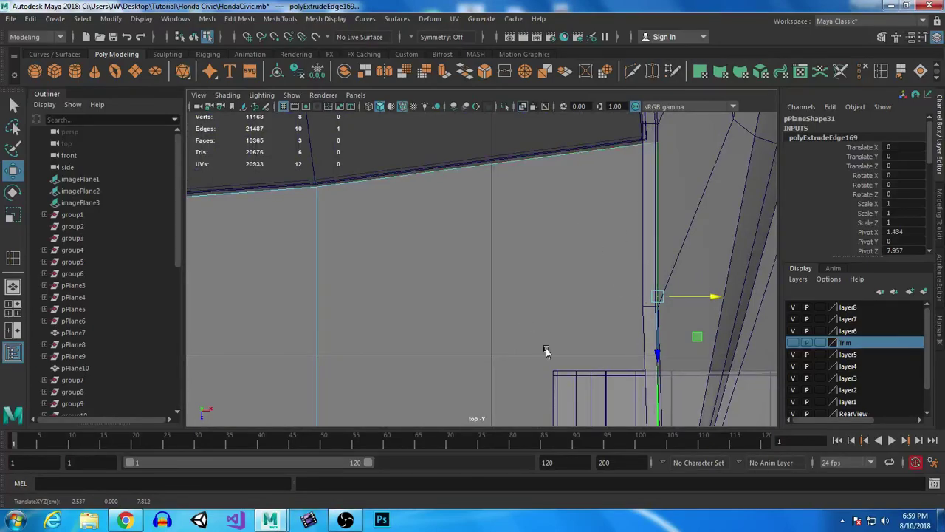
Step: Select the strip's three rear edges and move them toward the rear window to shorten the strip
{"action": "scroll", "coordinate": [546, 347], "scroll_direction": "down", "scroll_amount": 5}
{"action": "middle_click_drag", "start_coordinate": [544, 320], "coordinate": [613, 288], "text": "alt"}
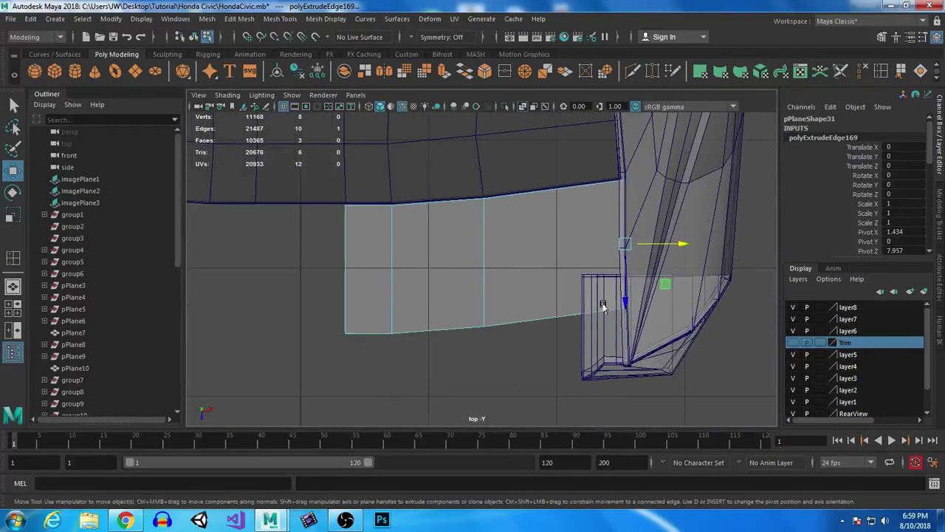
{"action": "left_click", "coordinate": [358, 324]}
{"action": "left_click", "coordinate": [520, 322]}
{"action": "left_click", "coordinate": [482, 376]}
{"action": "left_click_drag", "start_coordinate": [482, 377], "coordinate": [476, 316]}
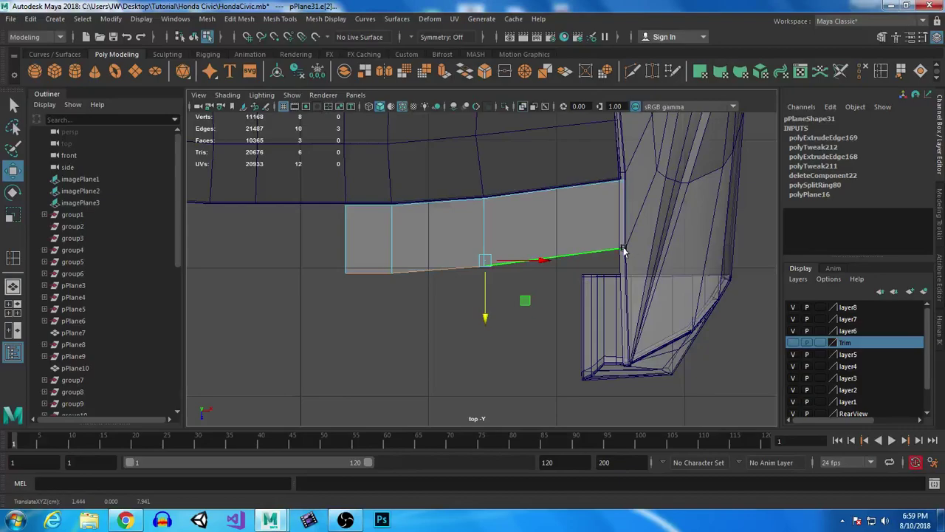
Step: Extrude the three rear edges backward to the rear end of the body side panel and fine-tune their position
{"action": "key", "text": "ctrl+e"}
{"action": "key", "text": "w"}
{"action": "left_click_drag", "start_coordinate": [485, 316], "coordinate": [489, 431]}
{"action": "middle_click_drag", "start_coordinate": [548, 334], "coordinate": [477, 232], "text": "alt"}
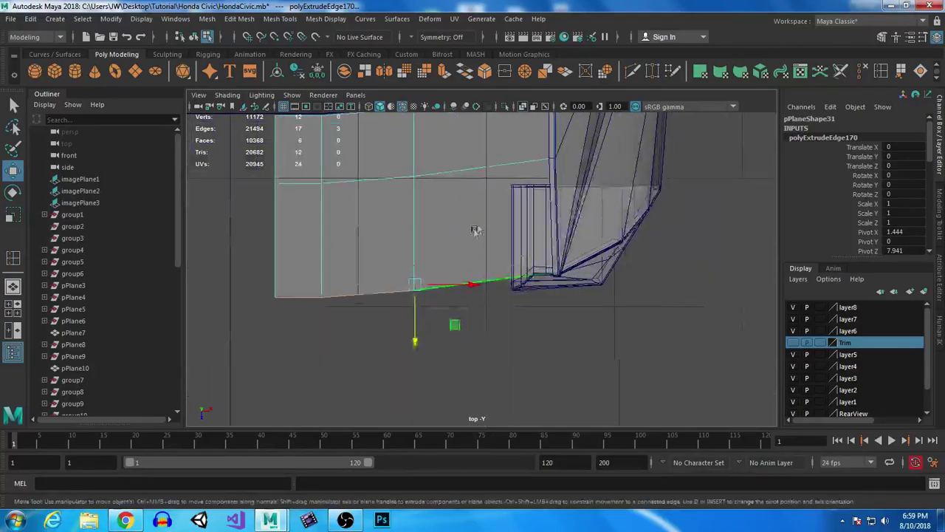
{"action": "right_click_drag", "start_coordinate": [477, 232], "coordinate": [447, 300], "text": "alt"}
{"action": "left_click_drag", "start_coordinate": [392, 305], "coordinate": [398, 304]}
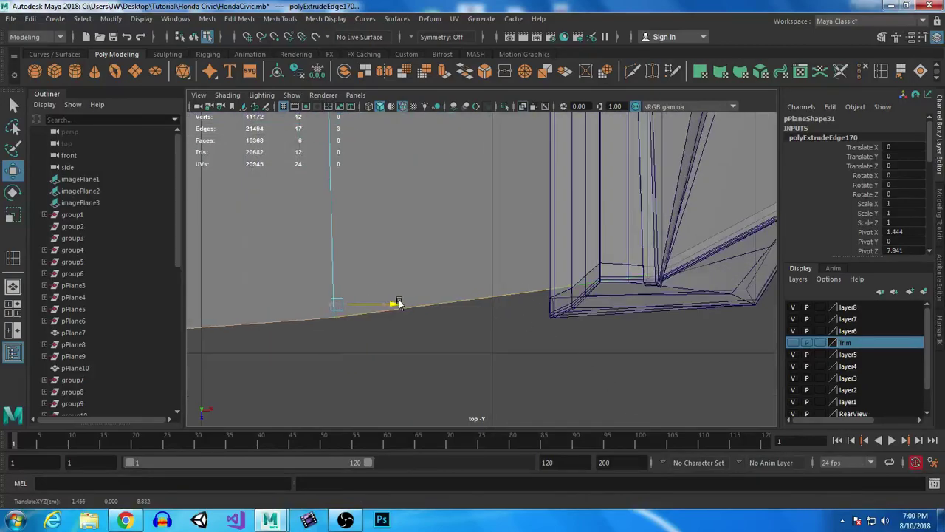
{"action": "left_click_drag", "start_coordinate": [337, 363], "coordinate": [337, 368]}
Step: Select all edges of the trunk plane and raise it to the base of the rear window on the rear blueprint
{"action": "right_click_drag", "start_coordinate": [495, 351], "coordinate": [451, 277], "text": "alt"}
{"action": "left_click_drag", "start_coordinate": [521, 201], "coordinate": [402, 295]}
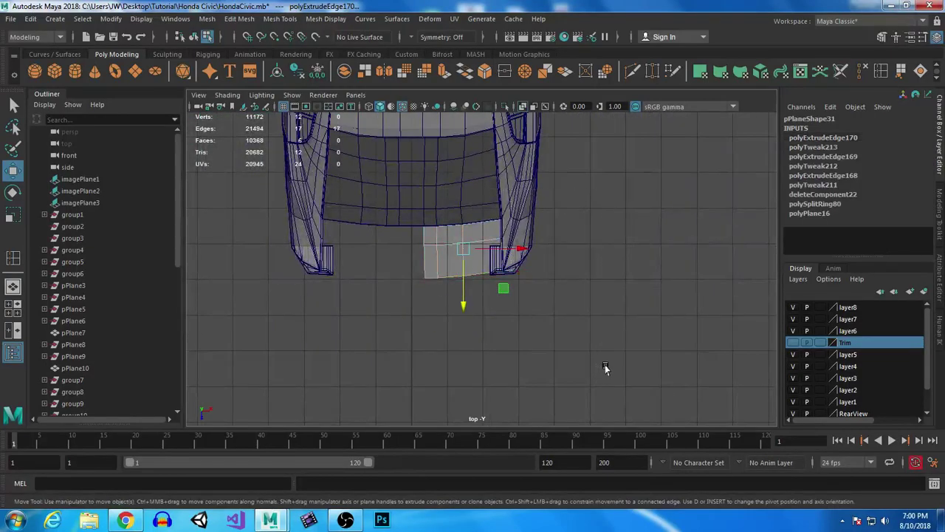
{"action": "key", "text": "space"}
{"action": "key", "text": "space"}
{"action": "scroll", "coordinate": [475, 332], "scroll_direction": "down", "scroll_amount": 5}
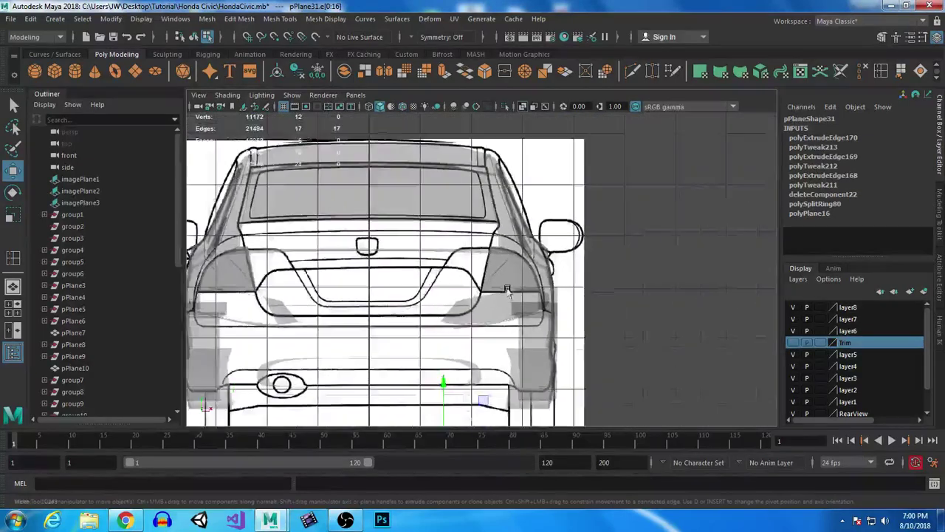
{"action": "left_click_drag", "start_coordinate": [499, 353], "coordinate": [505, 135]}
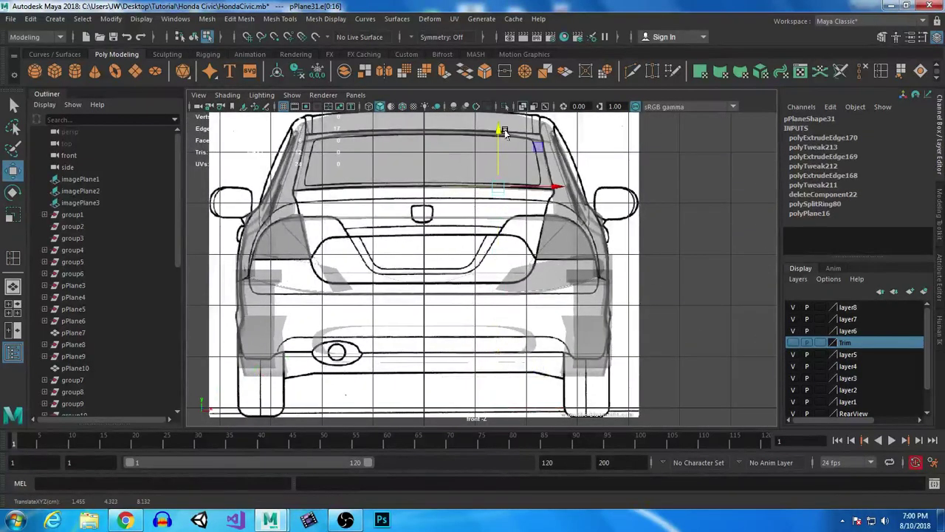
{"action": "key", "text": "space"}
{"action": "key", "text": "space"}
{"action": "right_click_drag", "start_coordinate": [619, 167], "coordinate": [600, 355], "text": "alt"}
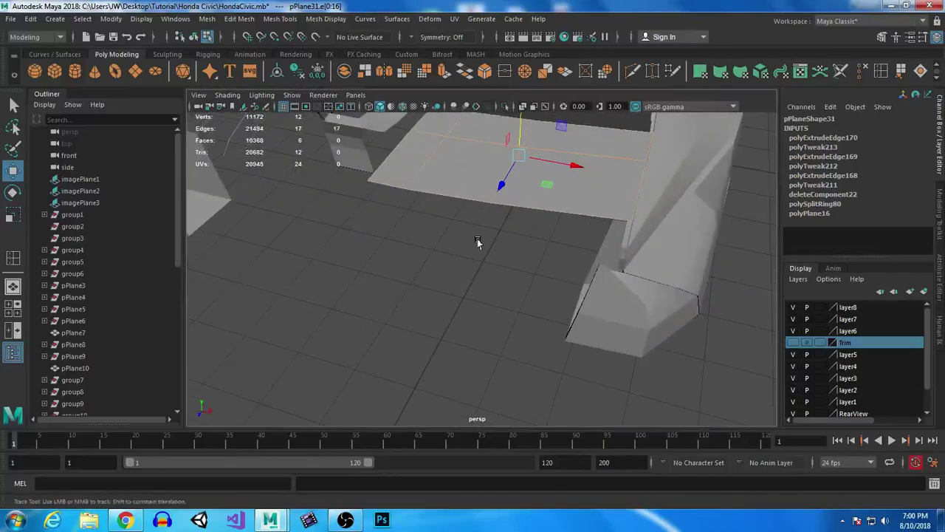
{"action": "middle_click_drag", "start_coordinate": [478, 242], "coordinate": [457, 357], "text": "alt"}
{"action": "right_click_drag", "start_coordinate": [416, 271], "coordinate": [416, 310]}
{"action": "left_click", "coordinate": [411, 223]}
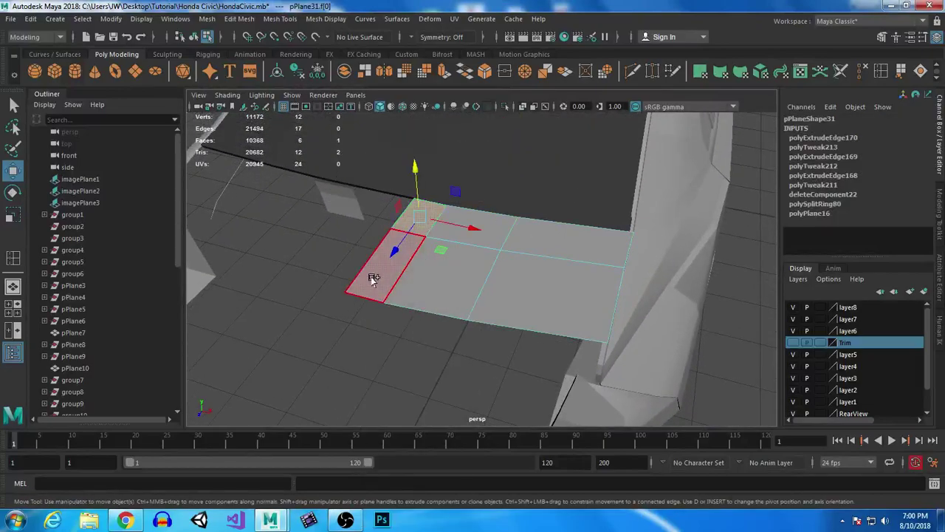
{"action": "key", "text": "space"}
{"action": "key", "text": "space"}
{"action": "right_click_drag", "start_coordinate": [464, 299], "coordinate": [590, 431], "text": "alt"}
{"action": "middle_click_drag", "start_coordinate": [510, 301], "coordinate": [489, 337], "text": "alt"}
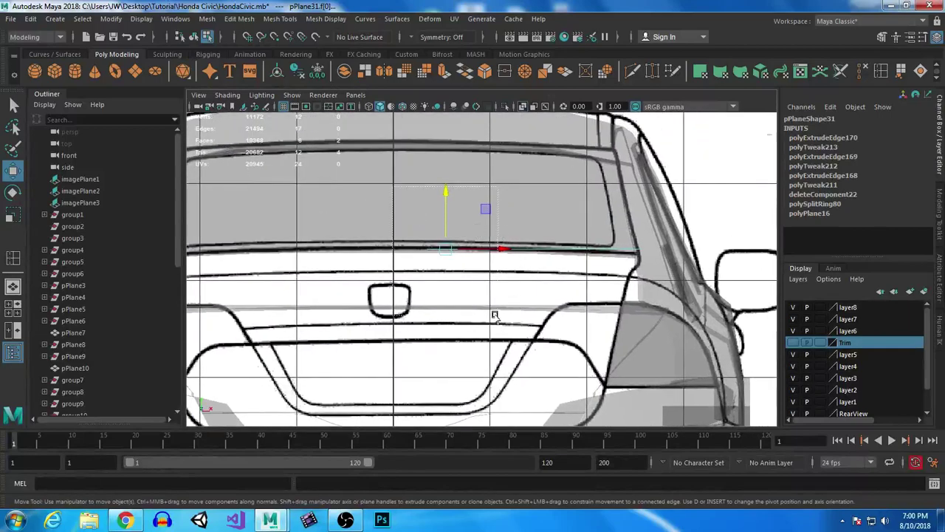
{"action": "left_click", "coordinate": [524, 186]}
{"action": "key", "text": "space"}
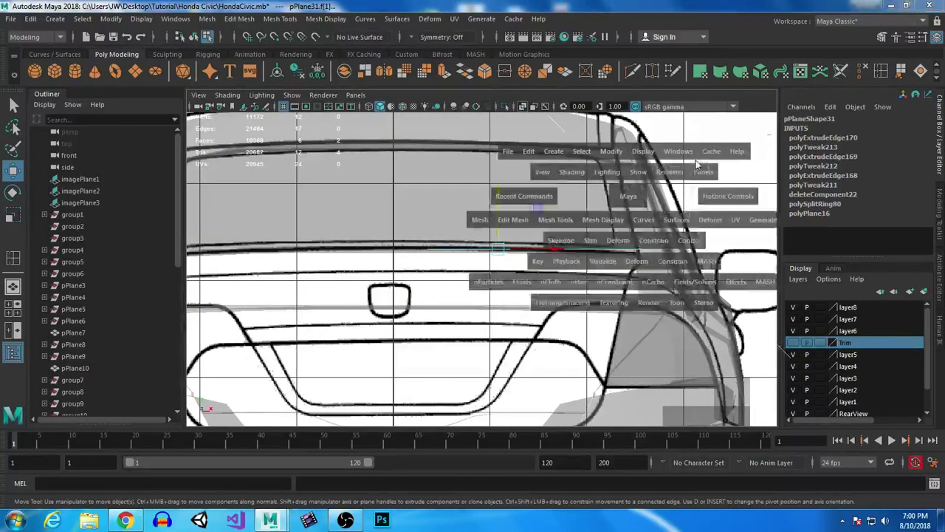
{"action": "key", "text": "space"}
Step: Lower the trunk plane's outer vertices in the front view so the plane follows the curved line beneath the rear window
{"action": "right_click_drag", "start_coordinate": [562, 180], "coordinate": [480, 182]}
{"action": "left_click_drag", "start_coordinate": [443, 302], "coordinate": [445, 321], "text": "alt"}
{"action": "key", "text": "space"}
{"action": "key", "text": "space"}
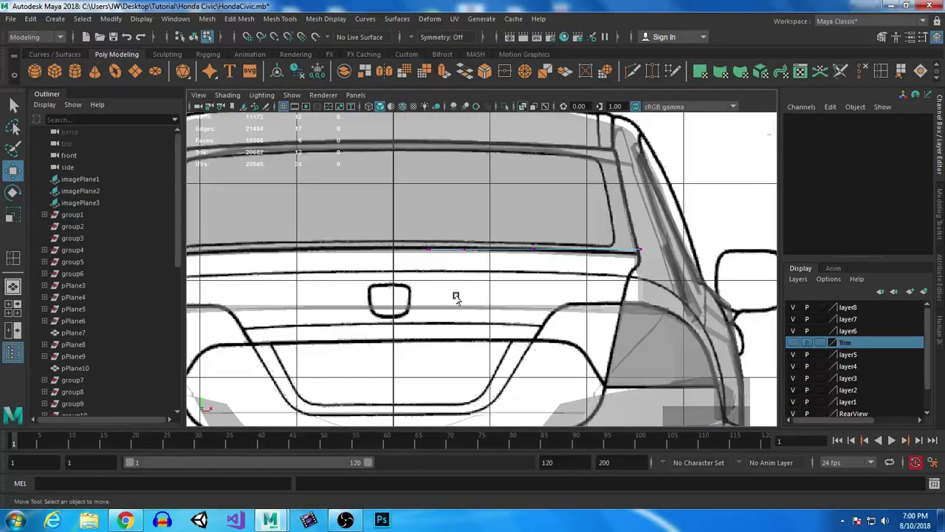
{"action": "scroll", "coordinate": [464, 281], "scroll_direction": "up", "scroll_amount": 6}
{"action": "middle_click_drag", "start_coordinate": [653, 330], "coordinate": [388, 307], "text": "alt"}
{"action": "mouse_move", "coordinate": [397, 205]}
{"action": "left_mouse_down"}
{"action": "mouse_move", "coordinate": [471, 285]}
{"action": "mouse_move", "coordinate": [405, 195]}
{"action": "left_mouse_up"}
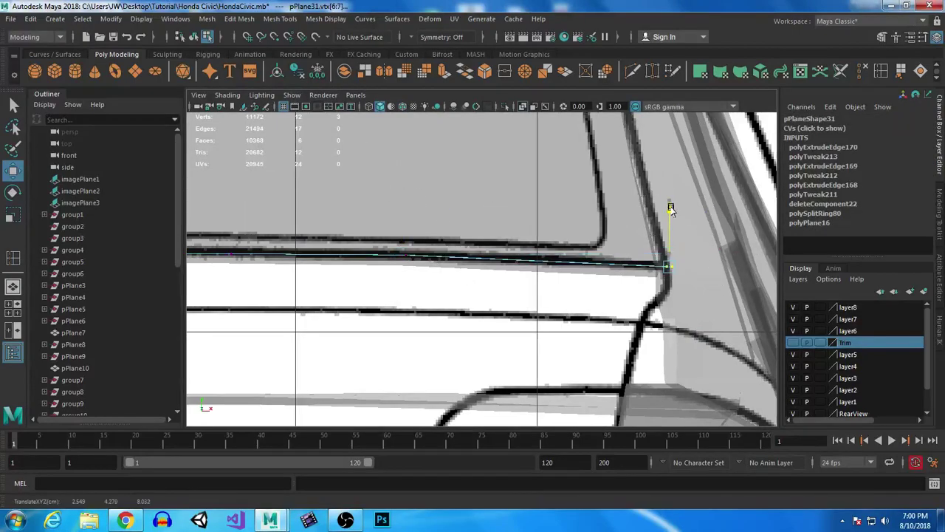
Step: Lower the trunk plane's rear vertices in the side view to the trunk's rear top corner on the blueprint
{"action": "key", "text": "space"}
{"action": "key", "text": "space"}
{"action": "left_click_drag", "start_coordinate": [709, 194], "coordinate": [618, 320], "text": "alt"}
{"action": "key", "text": "space"}
{"action": "key", "text": "space"}
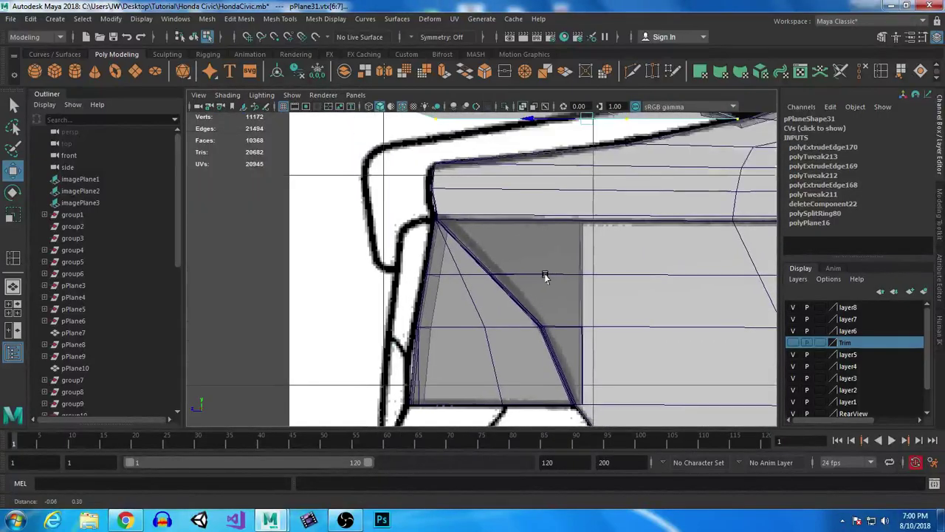
{"action": "left_click_drag", "start_coordinate": [477, 272], "coordinate": [440, 198]}
{"action": "right_click_drag", "start_coordinate": [517, 281], "coordinate": [709, 317], "text": "alt"}
{"action": "middle_click_drag", "start_coordinate": [450, 222], "coordinate": [554, 294], "text": "alt"}
{"action": "scroll", "coordinate": [554, 293], "scroll_direction": "down", "scroll_amount": 1}
{"action": "left_click_drag", "start_coordinate": [439, 303], "coordinate": [436, 306]}
Step: Reposition the plane's front and middle-row vertices in the side view to follow the trunk's sloping top profile
{"action": "middle_click_drag", "start_coordinate": [658, 333], "coordinate": [345, 356], "text": "alt"}
{"action": "right_click_drag", "start_coordinate": [704, 319], "coordinate": [568, 299], "text": "alt"}
{"action": "middle_click_drag", "start_coordinate": [627, 298], "coordinate": [511, 305], "text": "alt"}
{"action": "left_click_drag", "start_coordinate": [418, 164], "coordinate": [577, 288]}
{"action": "right_click_drag", "start_coordinate": [503, 325], "coordinate": [607, 383], "text": "alt"}
{"action": "left_click_drag", "start_coordinate": [513, 184], "coordinate": [508, 262]}
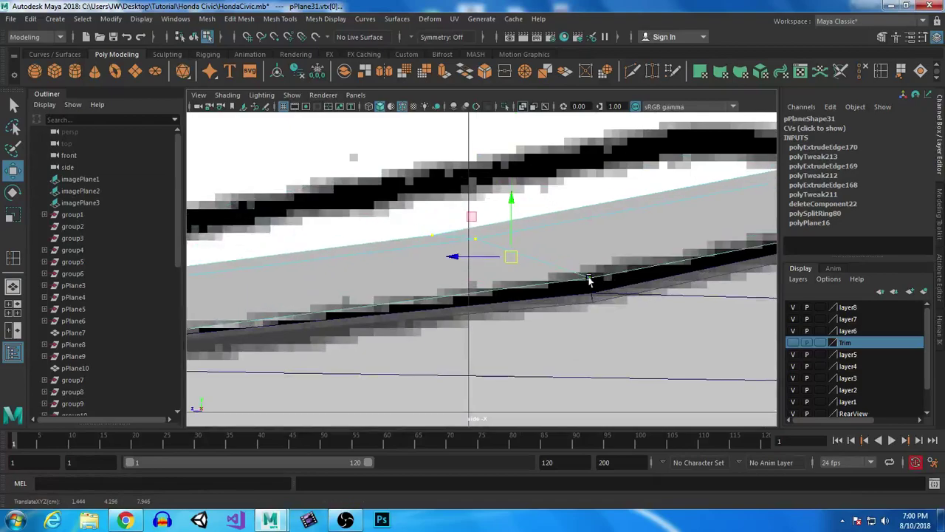
{"action": "left_click_drag", "start_coordinate": [507, 257], "coordinate": [475, 255]}
{"action": "scroll", "coordinate": [473, 275], "scroll_direction": "down", "scroll_amount": 3}
{"action": "left_click", "coordinate": [465, 253]}
Step: Adjust the rear-row vertices in the side view to fit the rounded rear corner of the trunk outline
{"action": "middle_click_drag", "start_coordinate": [189, 278], "coordinate": [374, 277], "text": "alt"}
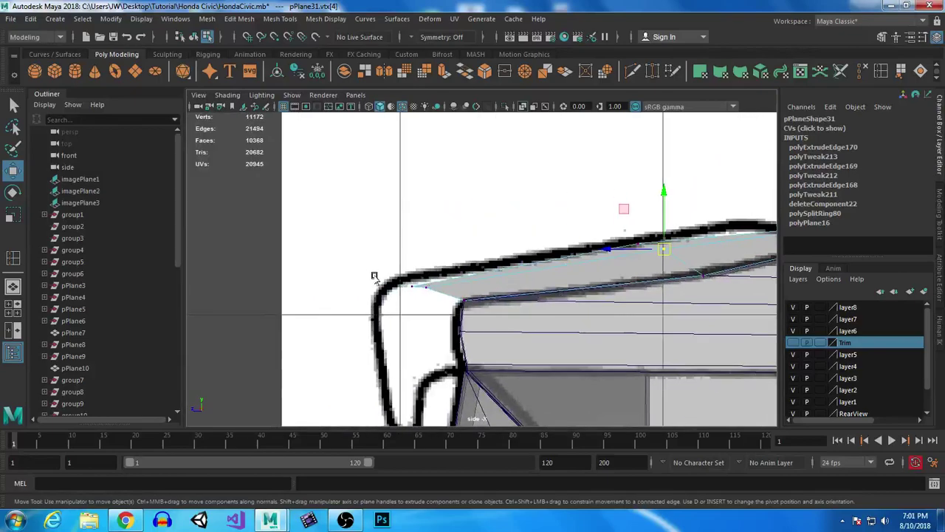
{"action": "left_click_drag", "start_coordinate": [443, 301], "coordinate": [410, 283]}
{"action": "left_click", "coordinate": [413, 285]}
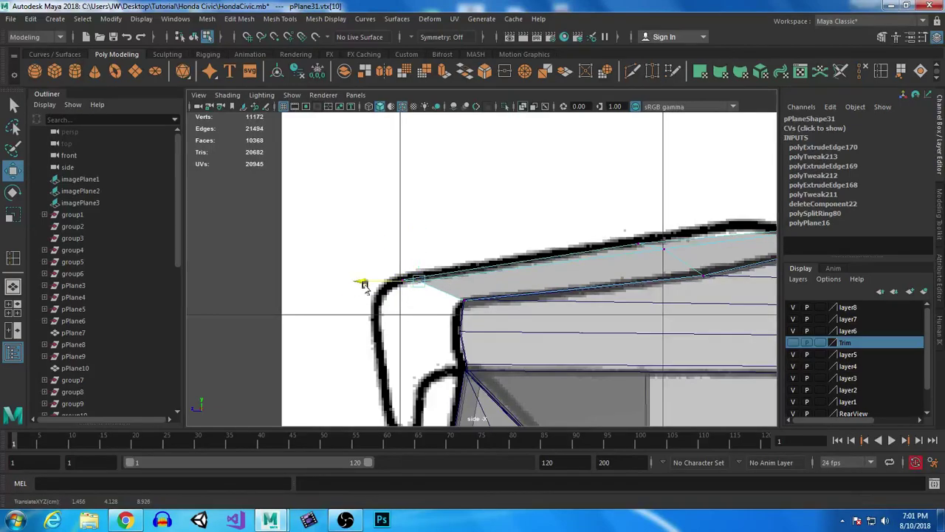
{"action": "left_click_drag", "start_coordinate": [424, 281], "coordinate": [436, 285]}
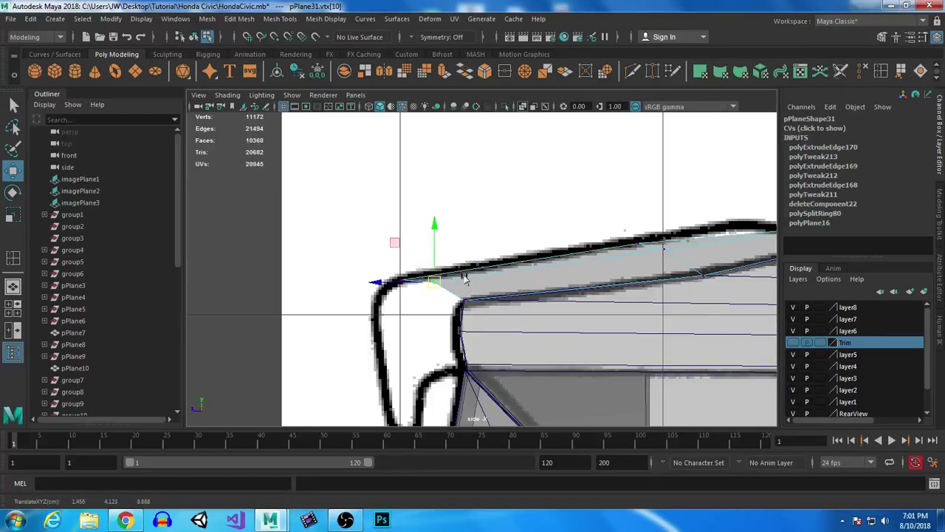
Step: Pull the rear-row and middle-row vertices of the inner column backward in the top view to smooth the trunk's curve
{"action": "middle_click_drag", "start_coordinate": [495, 266], "coordinate": [572, 250], "text": "alt"}
{"action": "right_click_drag", "start_coordinate": [573, 251], "coordinate": [529, 294]}
{"action": "left_click", "coordinate": [526, 275]}
{"action": "left_click", "coordinate": [496, 266], "text": "shift"}
{"action": "key", "text": "space"}
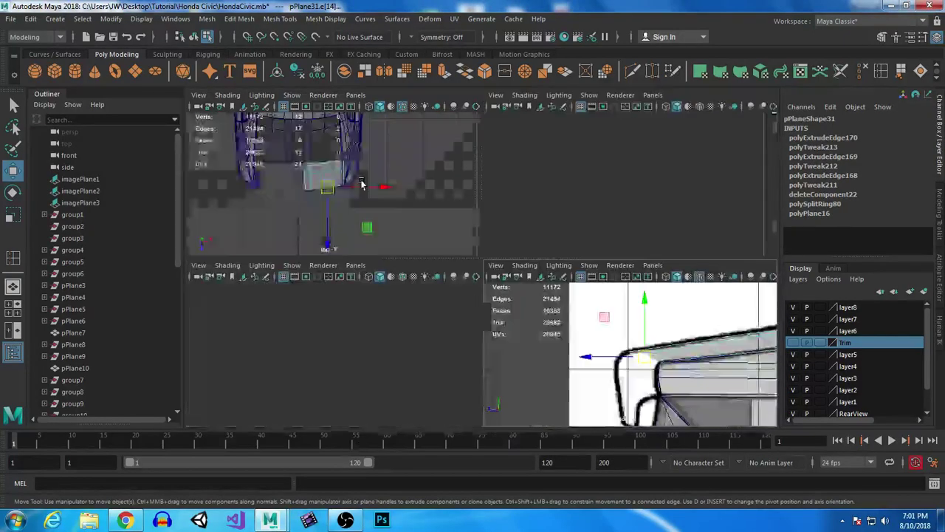
{"action": "key", "text": "space"}
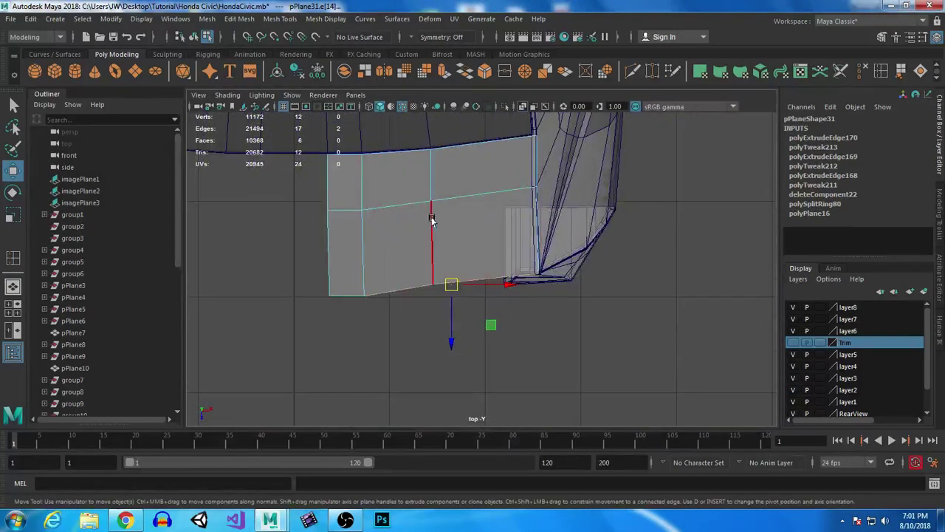
{"action": "left_click", "coordinate": [433, 283]}
{"action": "left_click_drag", "start_coordinate": [433, 344], "coordinate": [433, 351]}
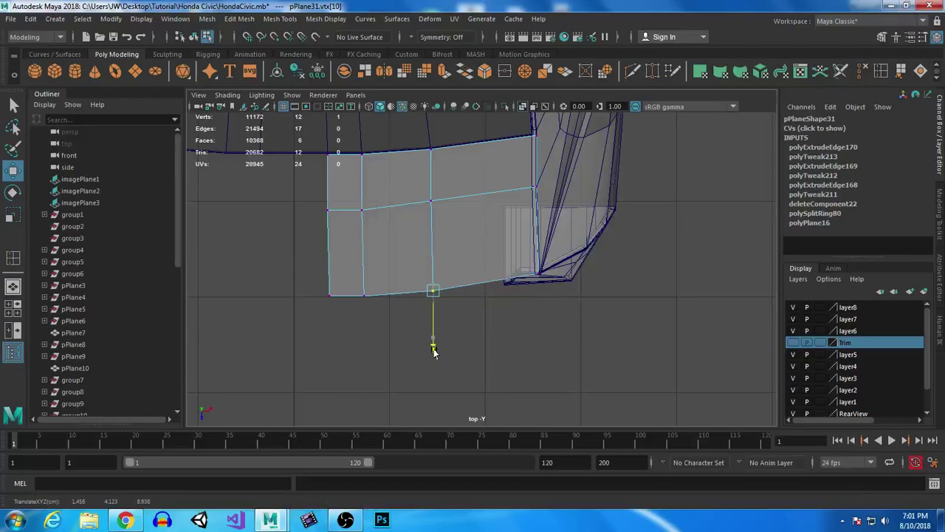
{"action": "left_click", "coordinate": [423, 196]}
{"action": "left_click_drag", "start_coordinate": [431, 263], "coordinate": [429, 266]}
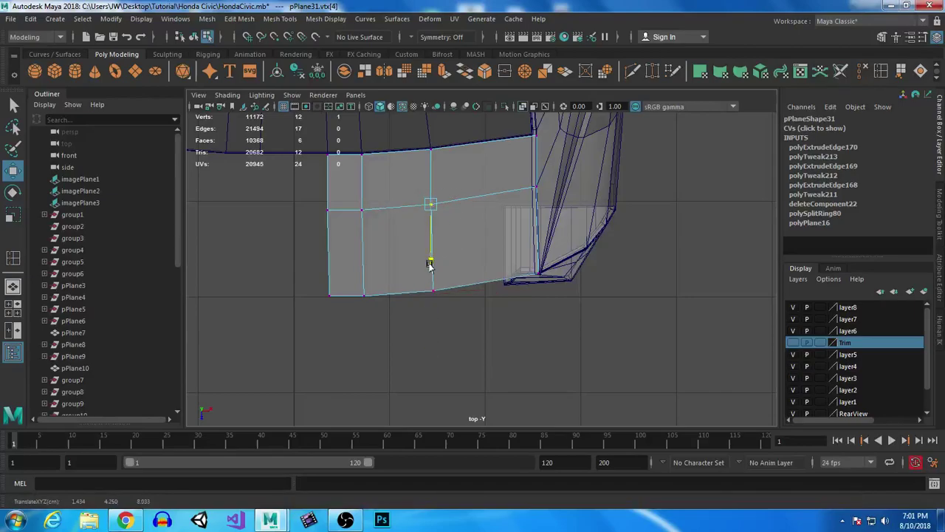
Step: Select the trunk plane's three rear edges and extrude them slightly downward in the front view
{"action": "right_click_drag", "start_coordinate": [367, 235], "coordinate": [386, 177]}
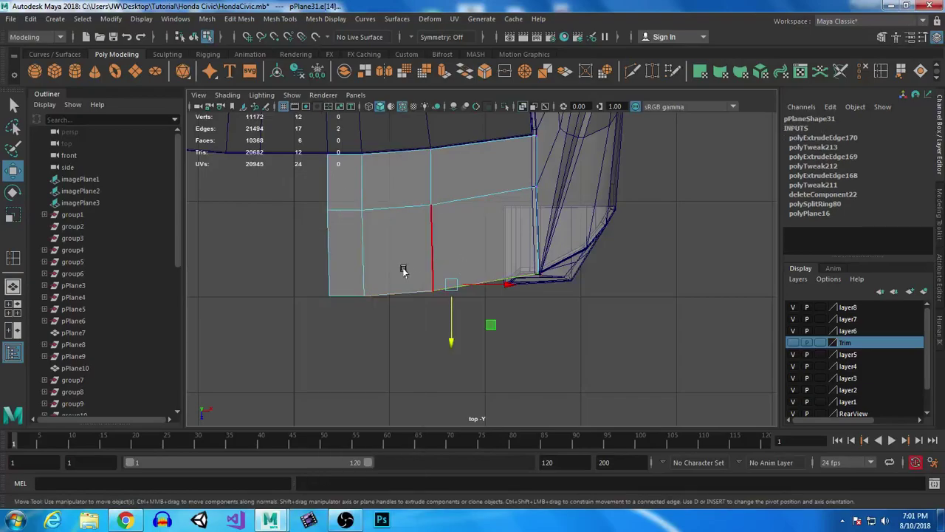
{"action": "left_click", "coordinate": [345, 295], "text": "shift"}
{"action": "key", "text": "space"}
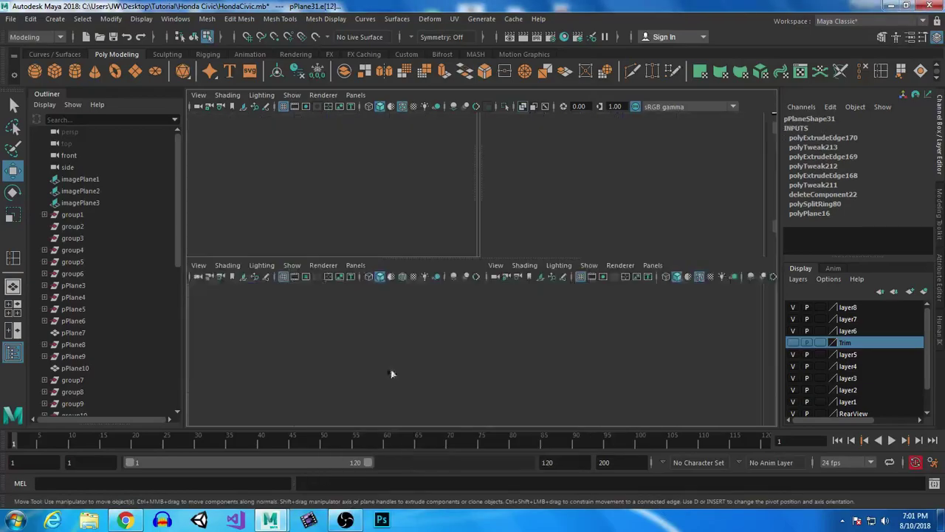
{"action": "key", "text": "space"}
{"action": "middle_click_drag", "start_coordinate": [522, 325], "coordinate": [571, 234], "text": "alt"}
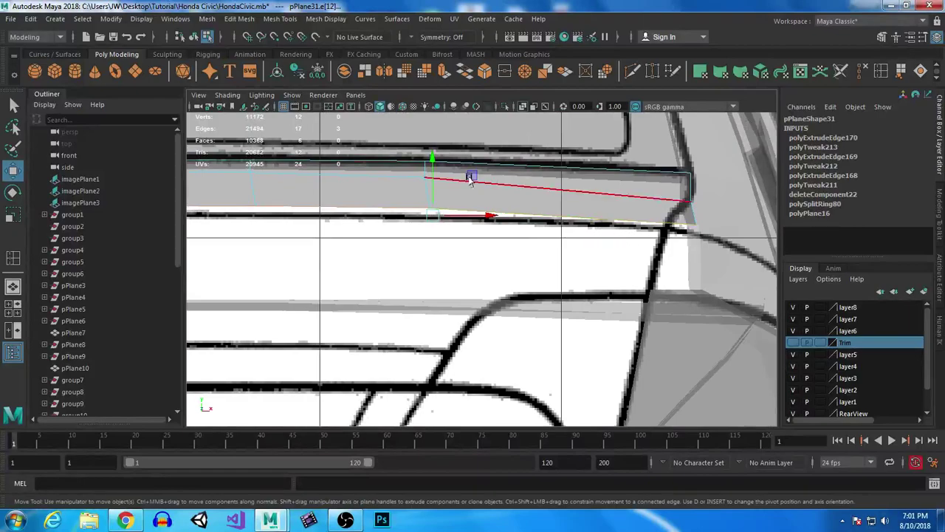
{"action": "key", "text": "ctrl+e"}
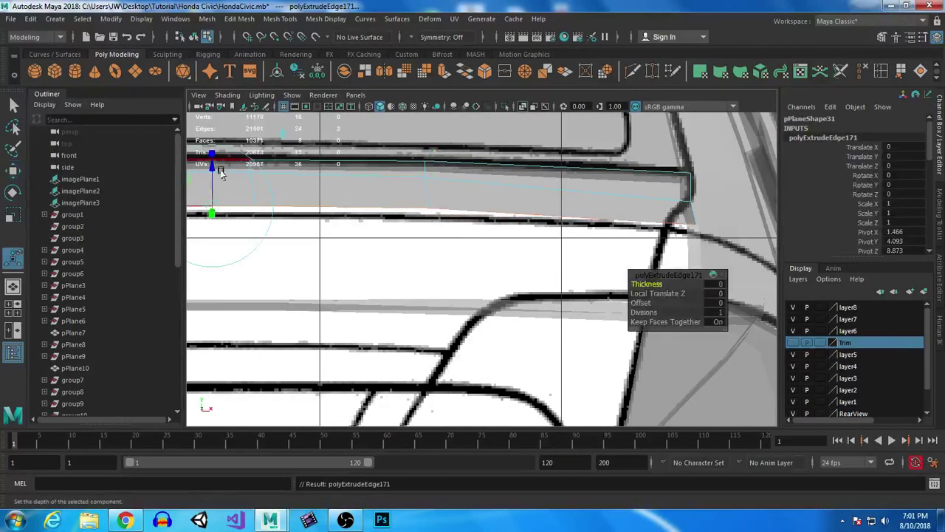
{"action": "mouse_move", "coordinate": [431, 153]}
{"action": "left_mouse_down"}
{"action": "mouse_move", "coordinate": [433, 195]}
{"action": "mouse_move", "coordinate": [433, 169]}
{"action": "left_mouse_up"}
Step: Shape the new lower edge row in the side view, moving its vertices onto the trunk's rear outline and the side body panel
{"action": "key", "text": "space"}
{"action": "key", "text": "space"}
{"action": "left_click_drag", "start_coordinate": [452, 288], "coordinate": [438, 288]}
{"action": "left_click_drag", "start_coordinate": [496, 288], "coordinate": [505, 304]}
{"action": "right_click_drag", "start_coordinate": [523, 287], "coordinate": [473, 181]}
{"action": "left_click_drag", "start_coordinate": [443, 283], "coordinate": [463, 291]}
{"action": "right_click_drag", "start_coordinate": [503, 272], "coordinate": [502, 147]}
Step: Extrude the lower edges down the back of the trunk, flatten them into a level row, and adjust their height
{"action": "key", "text": "ctrl+e"}
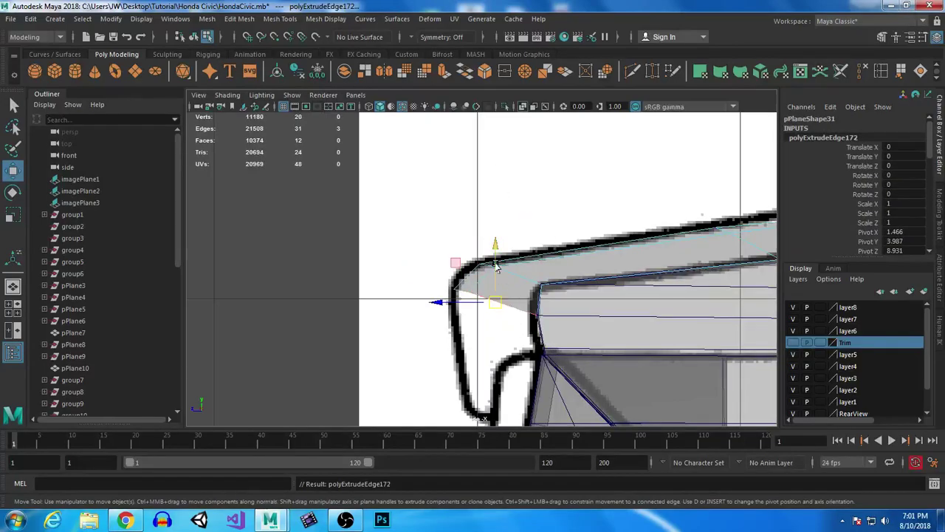
{"action": "left_click_drag", "start_coordinate": [494, 243], "coordinate": [497, 368]}
{"action": "key", "text": "r"}
{"action": "key", "text": "w"}
{"action": "left_click_drag", "start_coordinate": [490, 280], "coordinate": [493, 288]}
Step: Extrude another short row downward from the trunk's lower edges and move its outer vertices to the side body panel's corner
{"action": "key", "text": "ctrl+e"}
{"action": "left_click_drag", "start_coordinate": [494, 293], "coordinate": [495, 295]}
{"action": "key", "text": "f"}
{"action": "right_click_drag", "start_coordinate": [580, 198], "coordinate": [539, 213]}
{"action": "left_click_drag", "start_coordinate": [554, 318], "coordinate": [600, 371]}
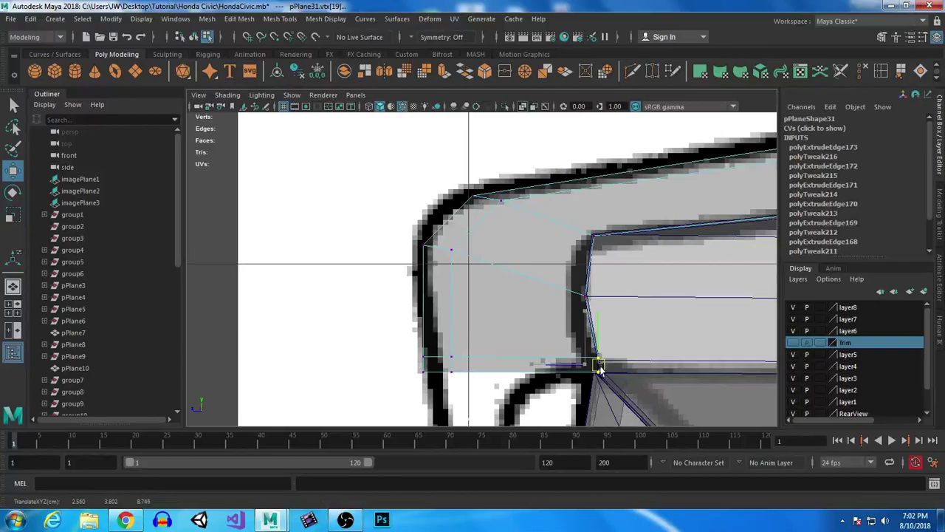
Step: Select the trunk's second-lowest vertex row in the side view and move it down close to the bottom edge
{"action": "left_click_drag", "start_coordinate": [402, 315], "coordinate": [632, 365]}
{"action": "left_click_drag", "start_coordinate": [514, 301], "coordinate": [510, 302]}
{"action": "key", "text": "space"}
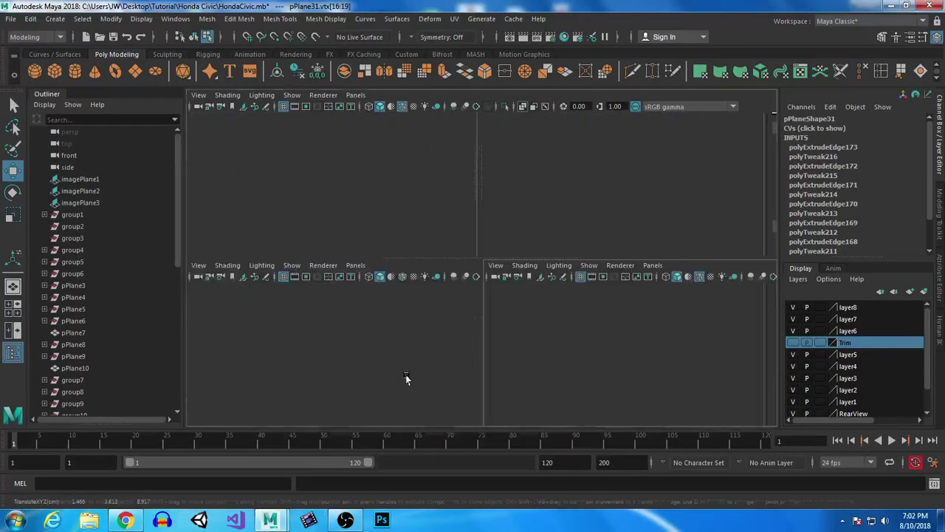
{"action": "key", "text": "space"}
{"action": "scroll", "coordinate": [574, 408], "scroll_direction": "down", "scroll_amount": 3}
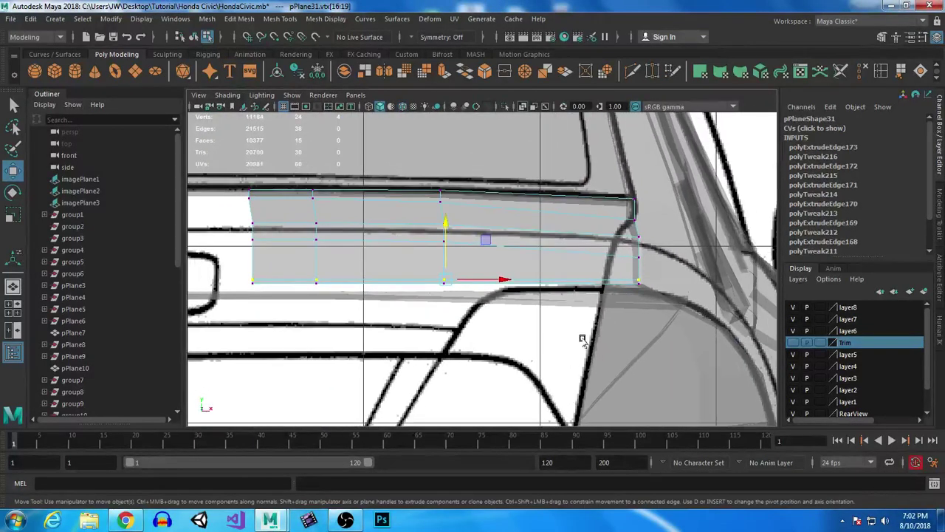
{"action": "middle_click_drag", "start_coordinate": [627, 328], "coordinate": [666, 279], "text": "alt"}
{"action": "right_click_drag", "start_coordinate": [665, 279], "coordinate": [635, 297], "text": "alt"}
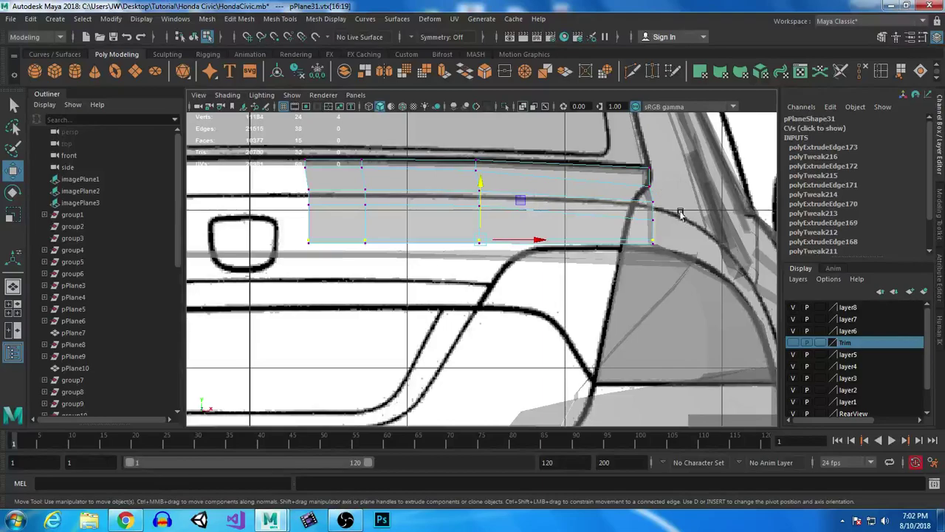
{"action": "middle_click_drag", "start_coordinate": [681, 216], "coordinate": [502, 211], "text": "alt"}
Step: Examine in perspective how the trunk's outer edge meets the side body panel and the panel below
{"action": "key", "text": "space"}
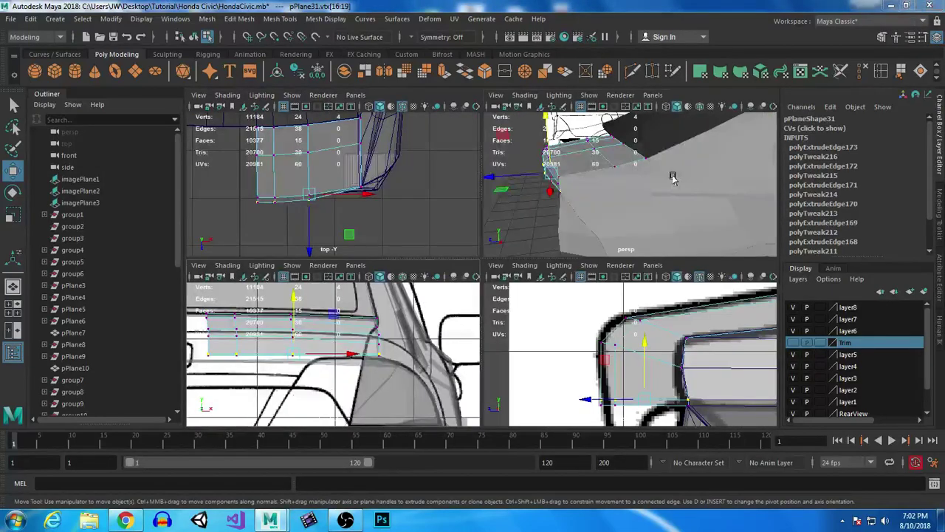
{"action": "key", "text": "space"}
{"action": "left_click_drag", "start_coordinate": [569, 248], "coordinate": [602, 329], "text": "alt"}
{"action": "scroll", "coordinate": [620, 274], "scroll_direction": "up", "scroll_amount": 4}
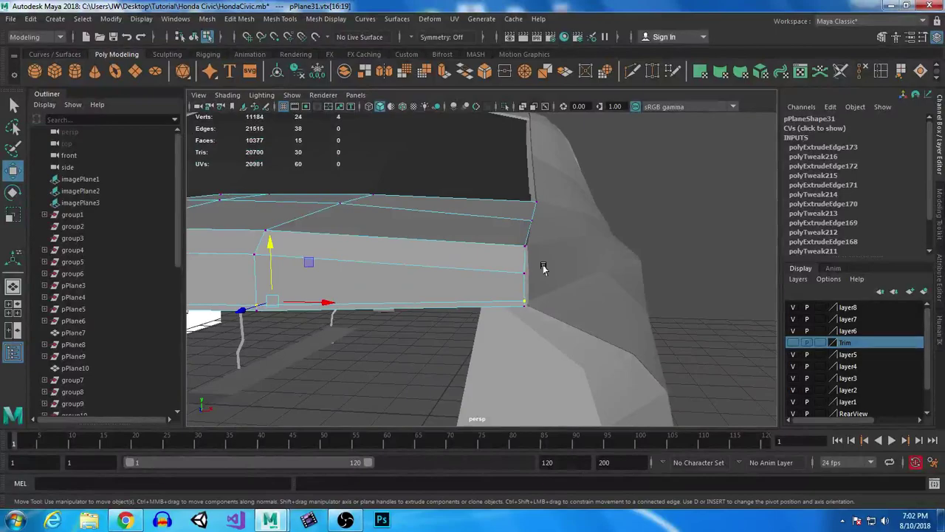
{"action": "left_click_drag", "start_coordinate": [550, 316], "coordinate": [543, 292], "text": "alt"}
{"action": "left_click", "coordinate": [525, 293]}
{"action": "left_click", "coordinate": [517, 169]}
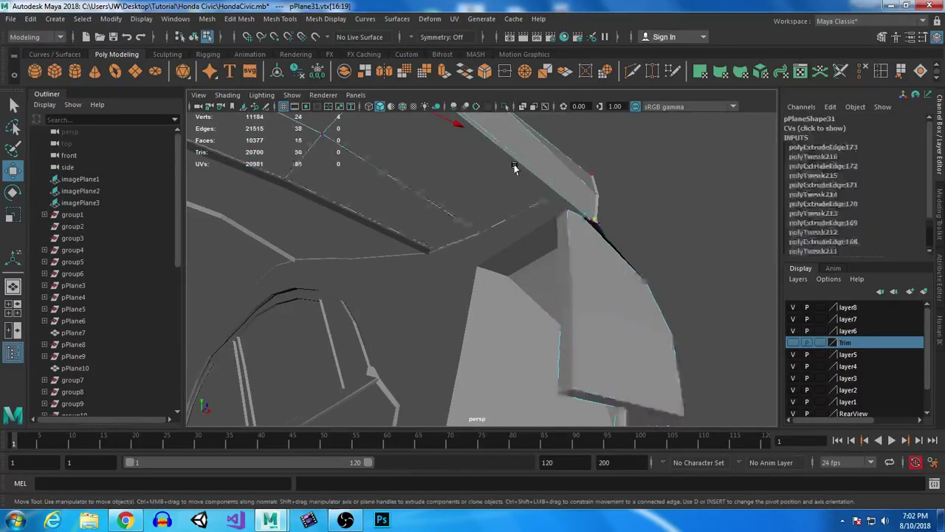
{"action": "left_click_drag", "start_coordinate": [534, 196], "coordinate": [497, 306], "text": "alt"}
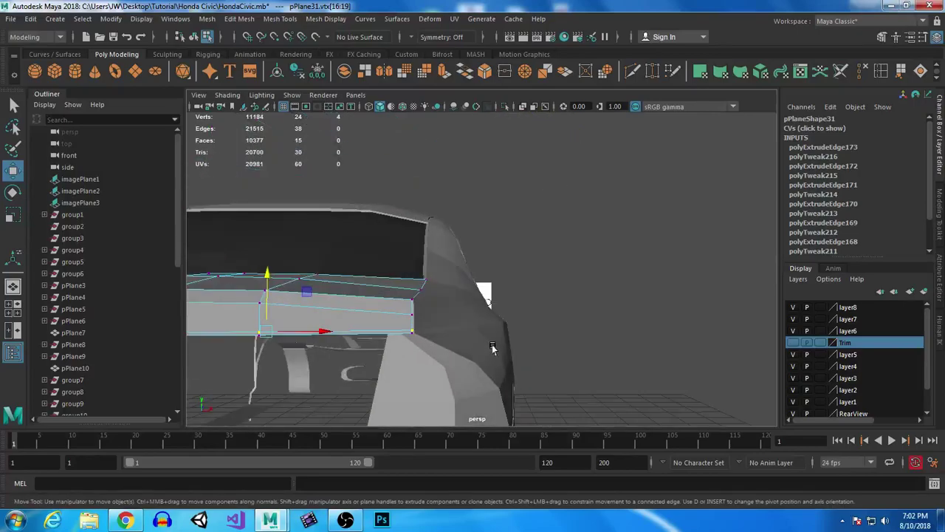
{"action": "left_click_drag", "start_coordinate": [495, 350], "coordinate": [455, 339], "text": "alt"}
Step: Delete the mirrored rear corner pieces and the mirrored side body panel on the car's opposite side
{"action": "left_click", "coordinate": [391, 387]}
{"action": "left_click_drag", "start_coordinate": [398, 384], "coordinate": [523, 337], "text": "alt"}
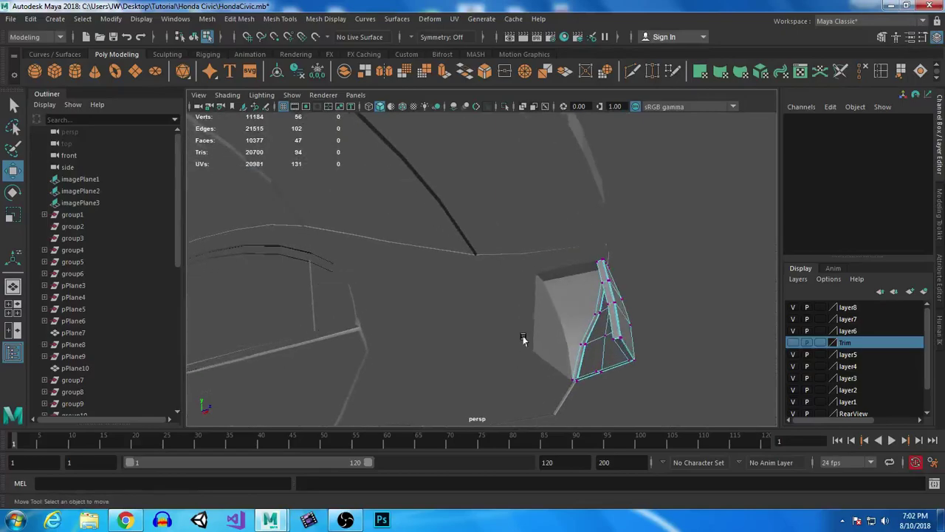
{"action": "left_click", "coordinate": [577, 280], "text": "shift"}
{"action": "scroll", "coordinate": [544, 258], "scroll_direction": "down", "scroll_amount": 5}
{"action": "left_click_drag", "start_coordinate": [544, 258], "coordinate": [335, 350], "text": "alt"}
{"action": "middle_click_drag", "start_coordinate": [336, 351], "coordinate": [457, 321], "text": "alt"}
{"action": "right_click", "coordinate": [407, 288]}
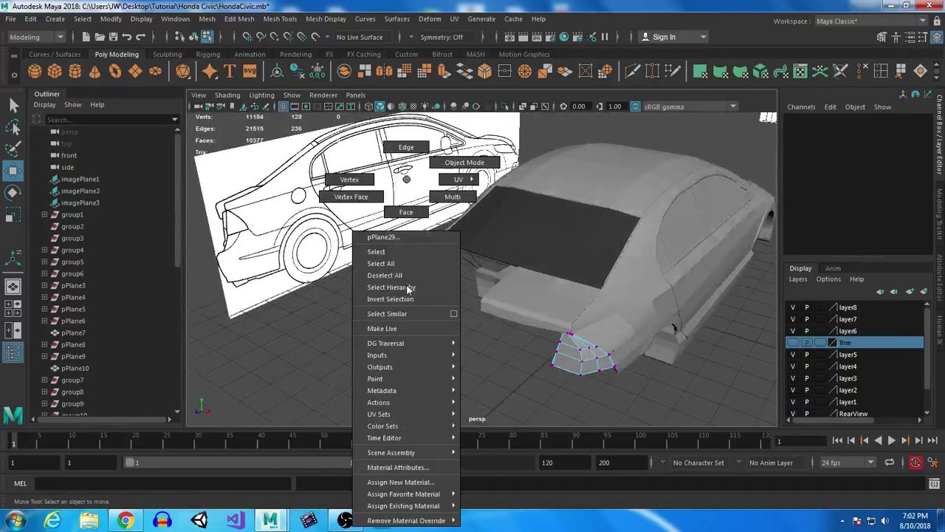
{"action": "right_click_drag", "start_coordinate": [408, 288], "coordinate": [465, 163]}
{"action": "left_click_drag", "start_coordinate": [395, 298], "coordinate": [428, 332]}
{"action": "left_click_drag", "start_coordinate": [303, 350], "coordinate": [396, 364], "text": "alt"}
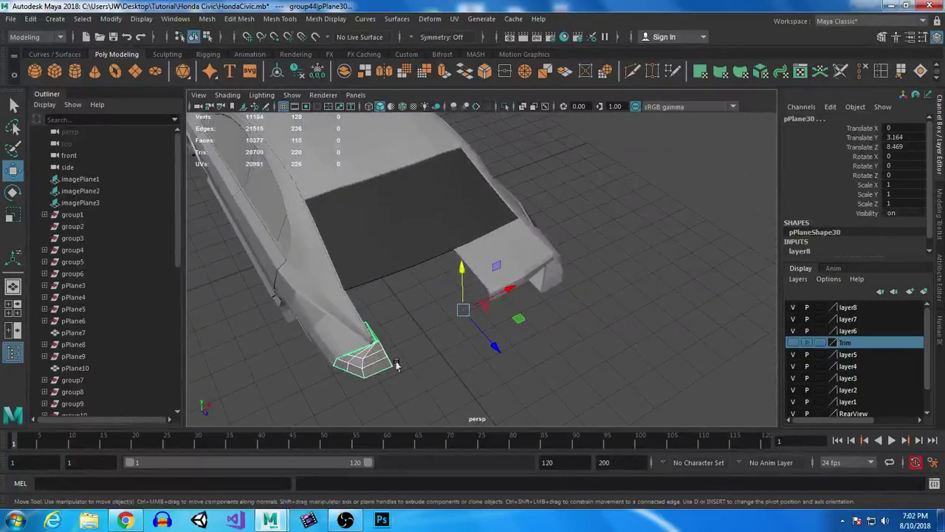
{"action": "left_click", "coordinate": [349, 329], "text": "shift"}
{"action": "key", "text": "Delete"}
Step: Select the trunk plane and save the scene
{"action": "left_click_drag", "start_coordinate": [511, 338], "coordinate": [454, 313], "text": "alt"}
{"action": "middle_click_drag", "start_coordinate": [453, 313], "coordinate": [406, 236], "text": "alt"}
{"action": "right_click_drag", "start_coordinate": [407, 237], "coordinate": [545, 348], "text": "alt"}
{"action": "left_click_drag", "start_coordinate": [544, 348], "coordinate": [565, 295], "text": "alt"}
{"action": "middle_click_drag", "start_coordinate": [565, 296], "coordinate": [612, 249], "text": "alt"}
{"action": "left_click_drag", "start_coordinate": [612, 250], "coordinate": [565, 359], "text": "alt"}
{"action": "left_click", "coordinate": [432, 288]}
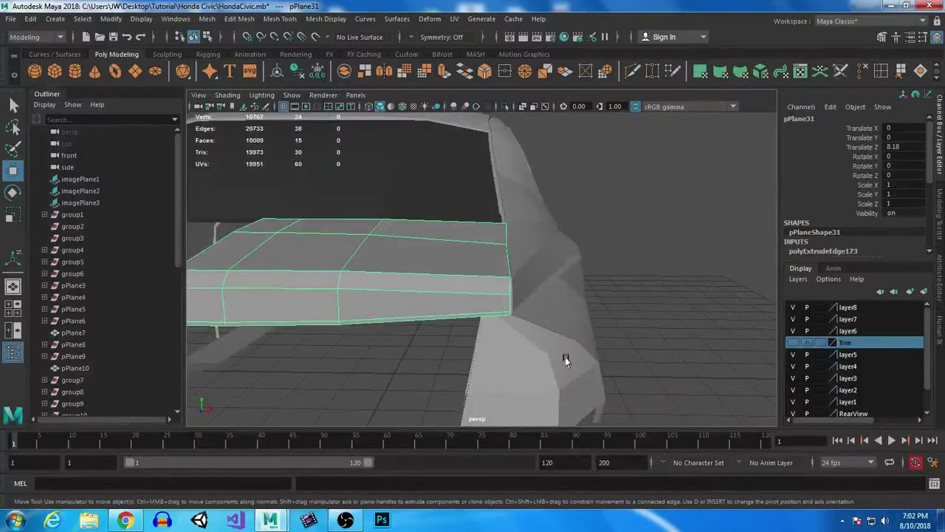
{"action": "key", "text": "ctrl+s"}
Step: Move the trunk's lower outer vertices inward in the front view so the edge follows the slanted blueprint line
{"action": "key", "text": "space"}
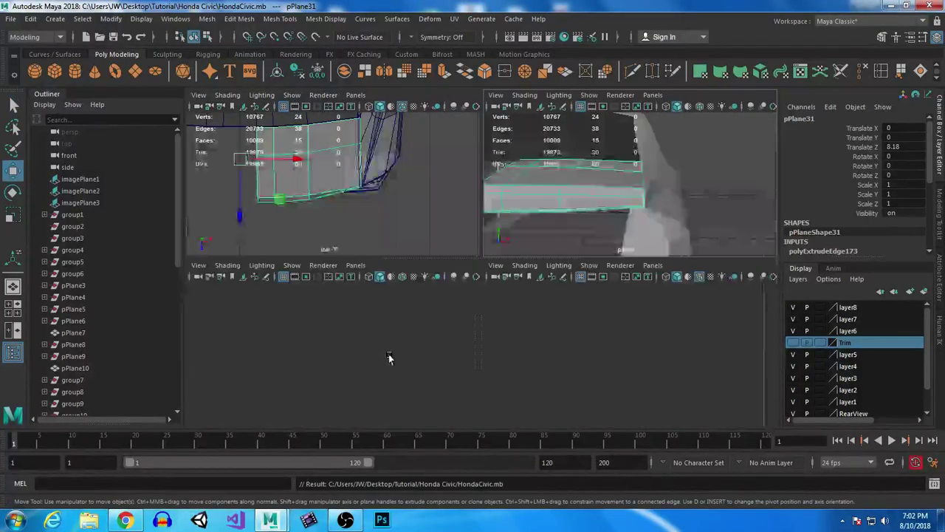
{"action": "key", "text": "space"}
{"action": "right_click_drag", "start_coordinate": [484, 230], "coordinate": [433, 162]}
{"action": "left_click_drag", "start_coordinate": [558, 231], "coordinate": [624, 303]}
{"action": "left_click_drag", "start_coordinate": [633, 253], "coordinate": [616, 252]}
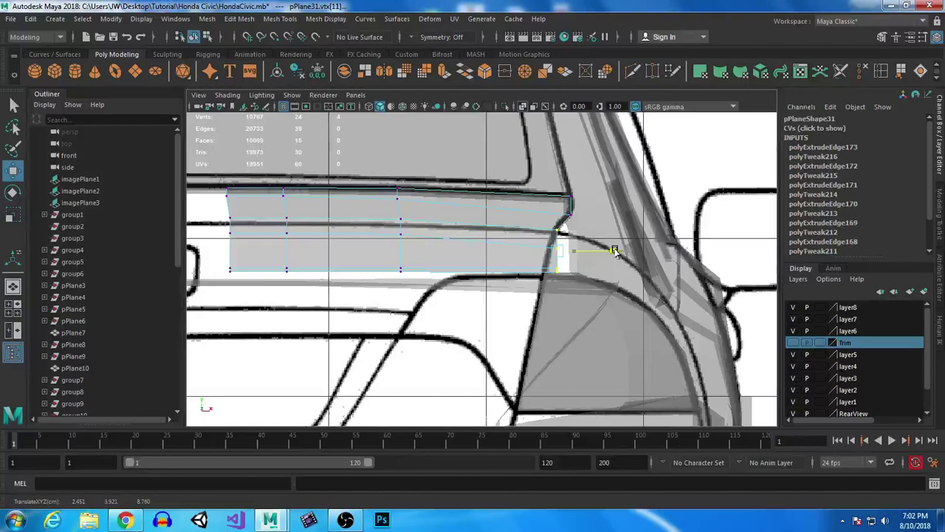
{"action": "left_click_drag", "start_coordinate": [542, 217], "coordinate": [578, 235], "text": "ctrl"}
{"action": "left_click_drag", "start_coordinate": [616, 262], "coordinate": [610, 261]}
{"action": "left_click_drag", "start_coordinate": [542, 282], "coordinate": [599, 266]}
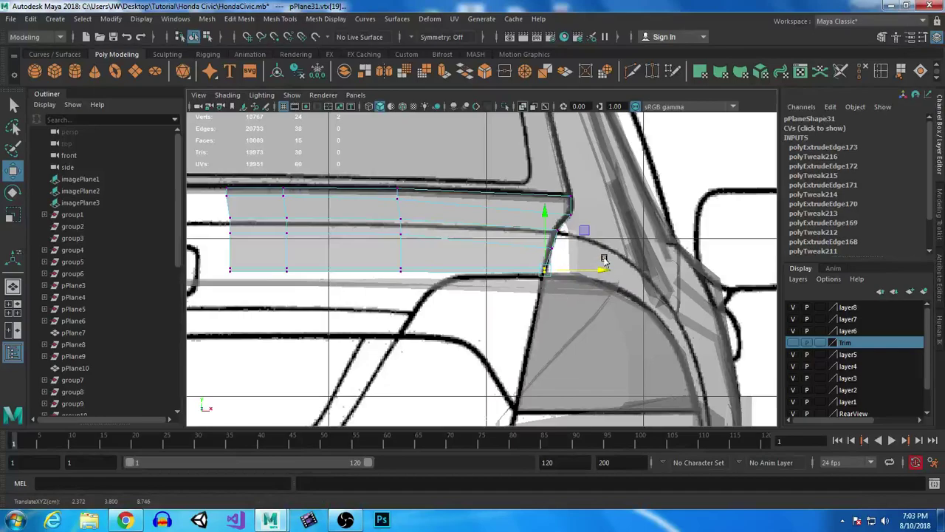
Step: Try to move the side body panel's inner edge vertices inward to meet the trunk in the front view
{"action": "left_click", "coordinate": [604, 259]}
{"action": "right_click_drag", "start_coordinate": [599, 253], "coordinate": [550, 182]}
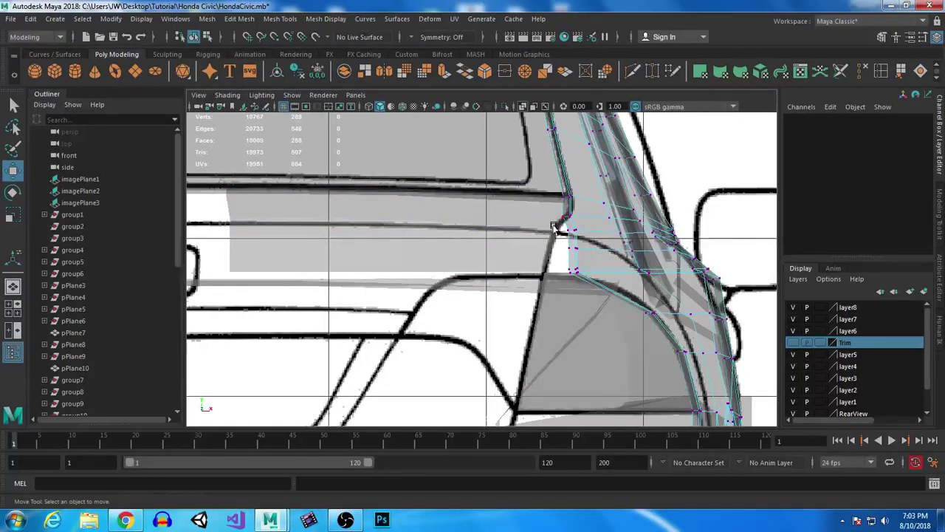
{"action": "left_click_drag", "start_coordinate": [585, 291], "coordinate": [586, 290]}
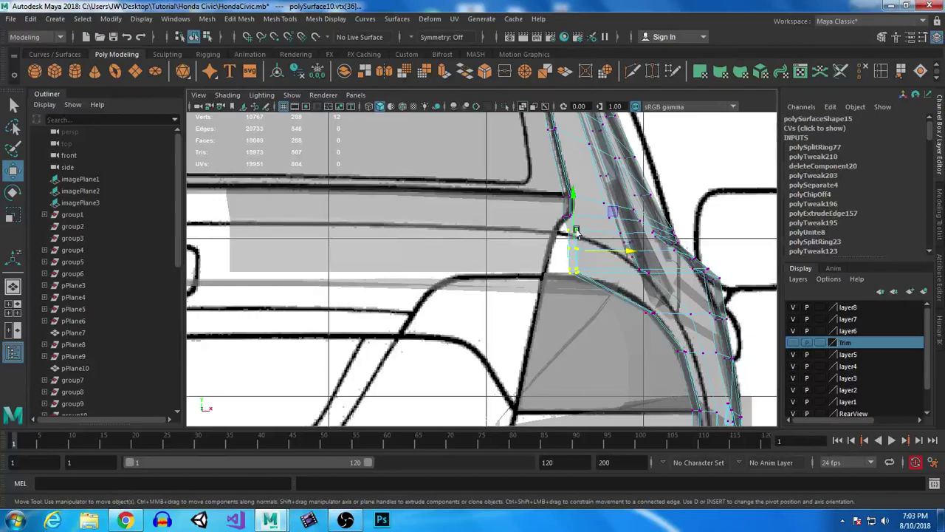
{"action": "middle_click_drag", "start_coordinate": [581, 222], "coordinate": [485, 236], "text": "alt"}
{"action": "right_click_drag", "start_coordinate": [485, 235], "coordinate": [681, 380], "text": "alt"}
{"action": "middle_click_drag", "start_coordinate": [593, 323], "coordinate": [613, 313], "text": "alt"}
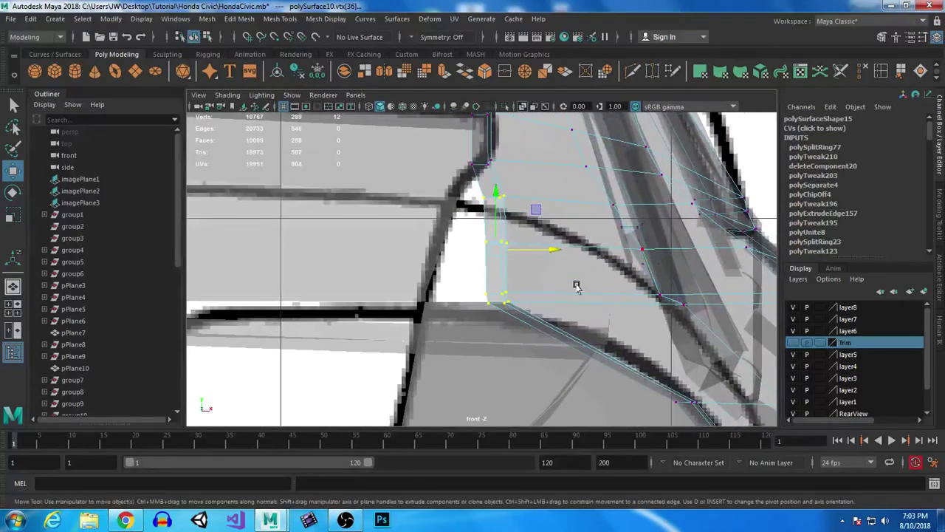
{"action": "left_click_drag", "start_coordinate": [554, 251], "coordinate": [496, 245]}
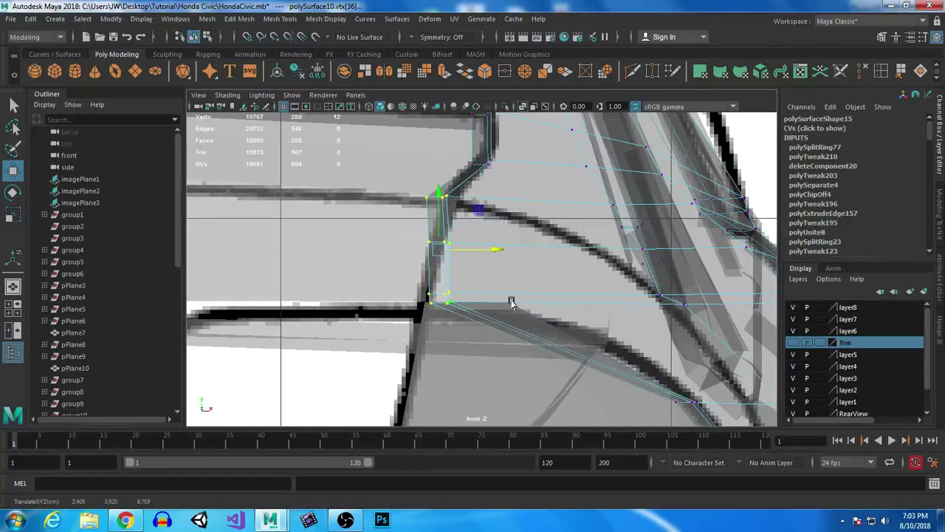
{"action": "key", "text": "ctrl+z"}
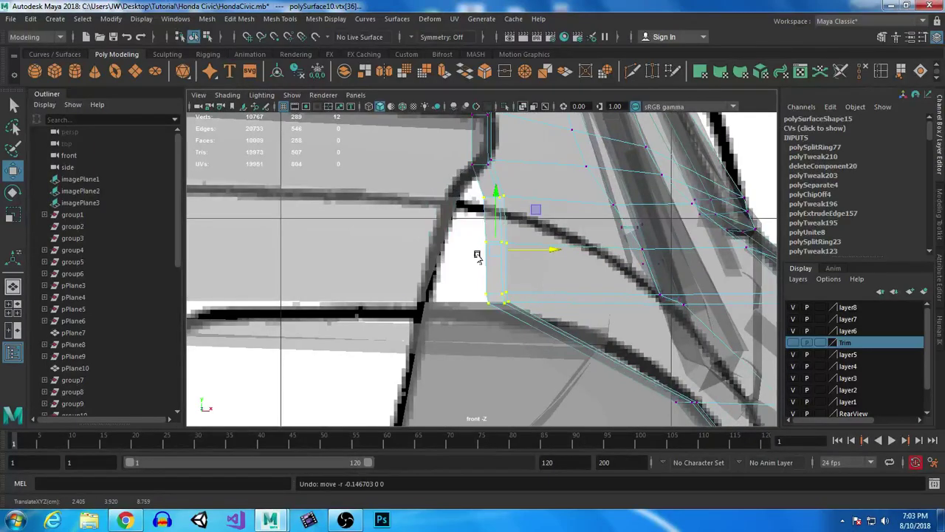
Step: Show wireframe on shaded in the front view and rotate the side panel's inner edge vertices slightly in perspective
{"action": "left_click", "coordinate": [403, 107]}
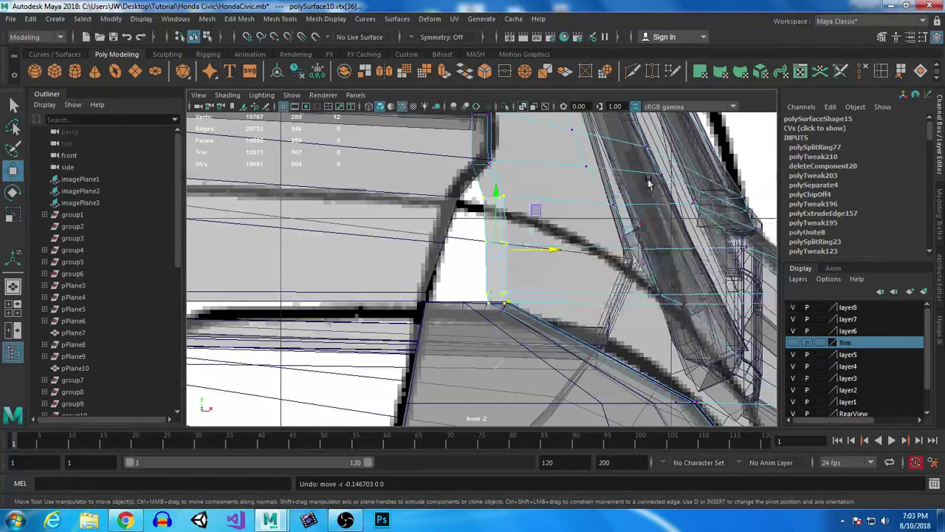
{"action": "key", "text": "space"}
{"action": "key", "text": "space"}
{"action": "left_click_drag", "start_coordinate": [601, 280], "coordinate": [608, 355], "text": "alt"}
{"action": "scroll", "coordinate": [610, 276], "scroll_direction": "up", "scroll_amount": 5}
{"action": "key", "text": "e"}
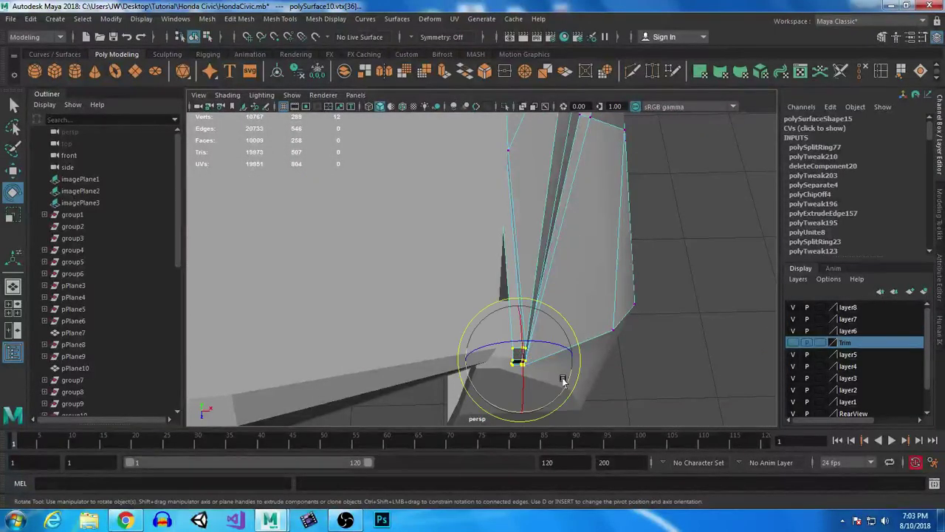
{"action": "left_click_drag", "start_coordinate": [556, 396], "coordinate": [519, 414]}
{"action": "key", "text": "w"}
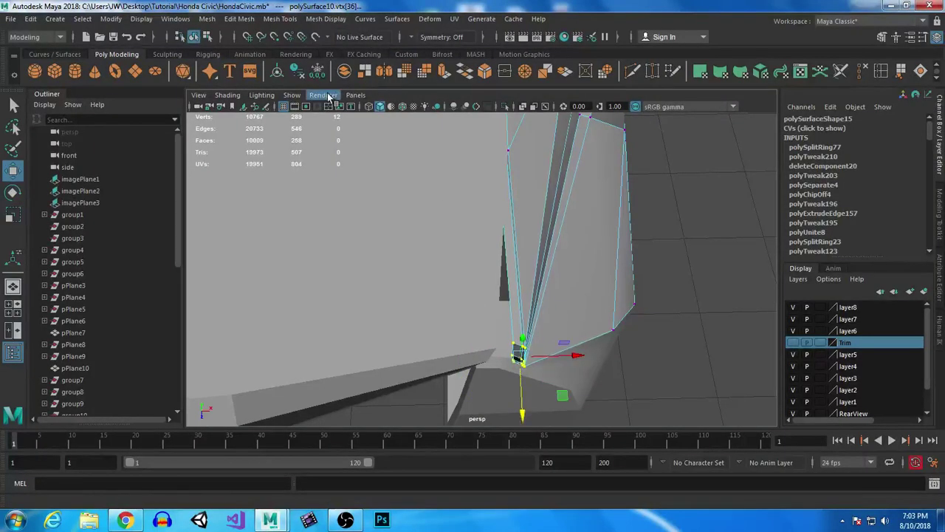
Step: Extrude the side panel's four faces facing the trunk, flatten them by scaling, and shift them slightly toward the trunk
{"action": "left_click", "coordinate": [402, 106]}
{"action": "mouse_move", "coordinate": [660, 293]}
{"action": "left_mouse_down", "text": "alt"}
{"action": "mouse_move", "coordinate": [625, 264]}
{"action": "mouse_move", "coordinate": [601, 332]}
{"action": "mouse_move", "coordinate": [493, 324]}
{"action": "mouse_move", "coordinate": [488, 316]}
{"action": "left_mouse_up", "text": "alt"}
{"action": "right_click_drag", "start_coordinate": [547, 179], "coordinate": [546, 211]}
{"action": "left_click", "coordinate": [487, 281]}
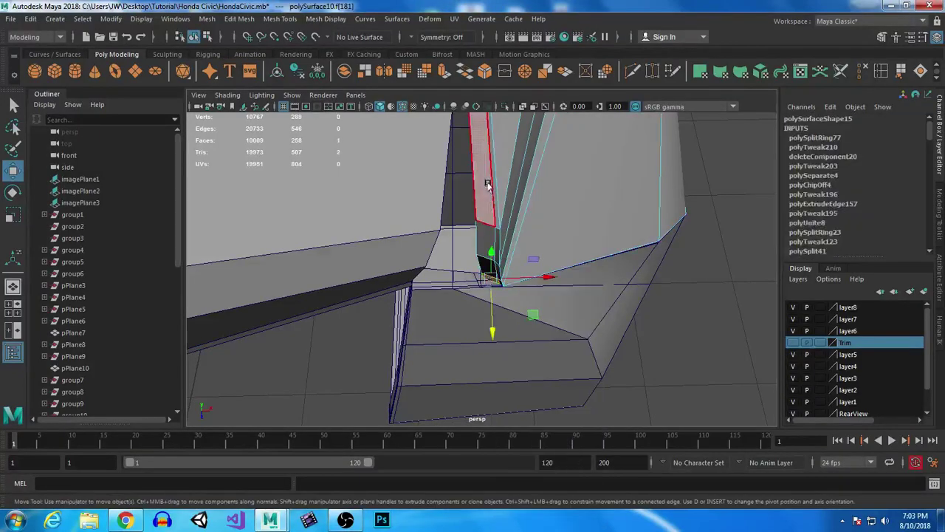
{"action": "left_click_drag", "start_coordinate": [559, 282], "coordinate": [597, 279], "text": "alt"}
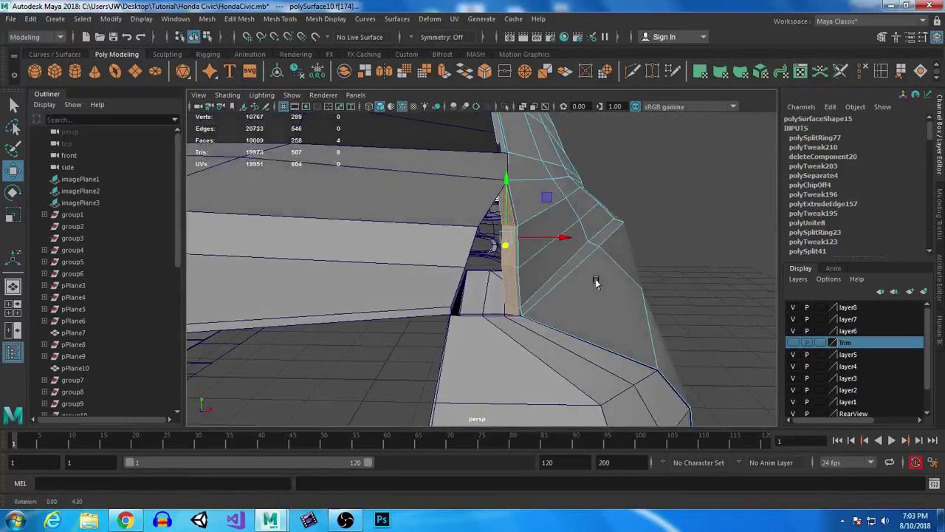
{"action": "key", "text": "ctrl+e"}
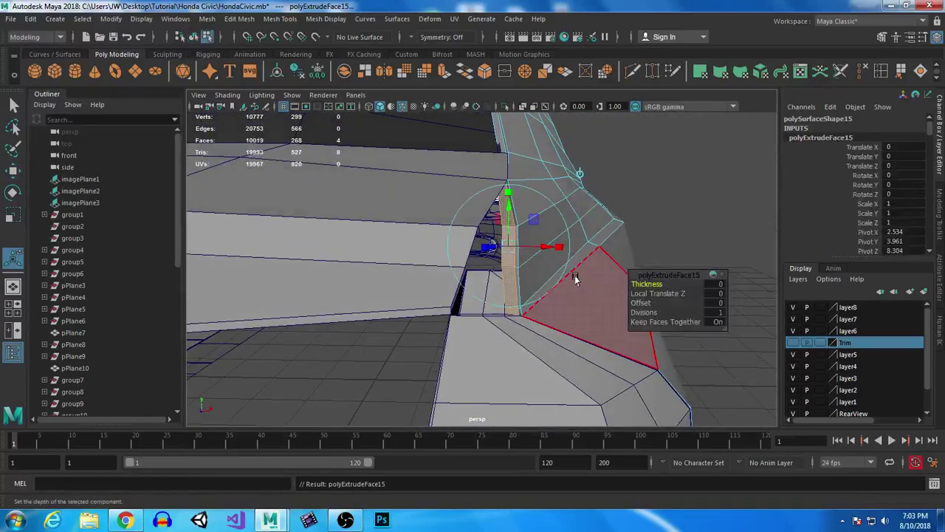
{"action": "key", "text": "r"}
{"action": "left_click_drag", "start_coordinate": [559, 238], "coordinate": [561, 297]}
{"action": "key", "text": "w"}
{"action": "mouse_move", "coordinate": [541, 238]}
{"action": "left_mouse_down"}
{"action": "mouse_move", "coordinate": [559, 235]}
{"action": "mouse_move", "coordinate": [539, 237]}
{"action": "left_mouse_up"}
Step: Extrude the same four side panel faces again and move them across the gap to the trunk's edge
{"action": "key", "text": "ctrl+e"}
{"action": "key", "text": "w"}
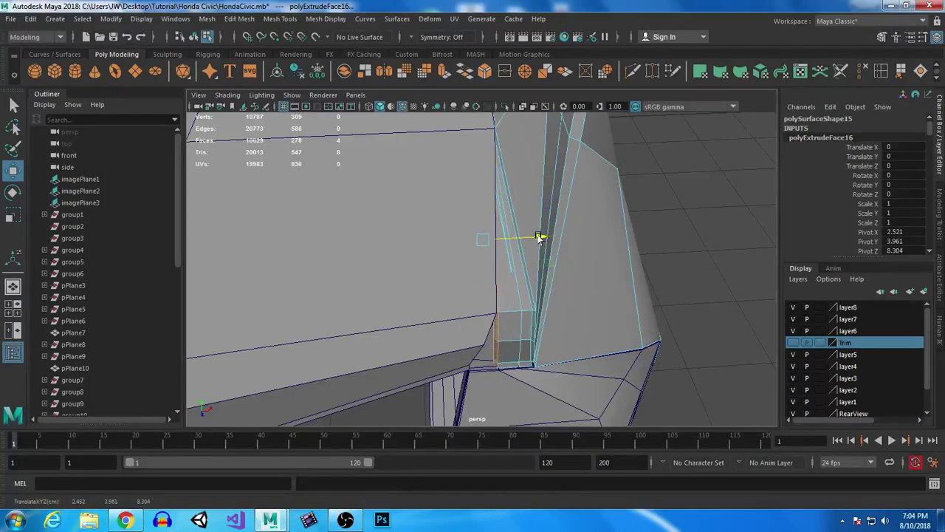
{"action": "right_click_drag", "start_coordinate": [524, 178], "coordinate": [523, 212]}
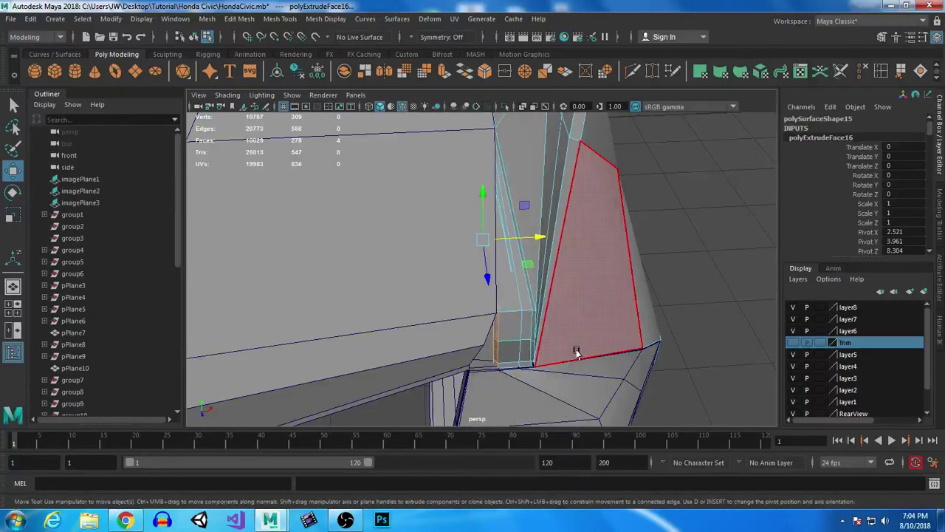
Step: Move the extruded strip's middle and bottom inner vertices inward onto the trunk's slanted outer edge
{"action": "left_click_drag", "start_coordinate": [541, 360], "coordinate": [507, 328], "text": "alt"}
{"action": "right_click_drag", "start_coordinate": [480, 180], "coordinate": [428, 176]}
{"action": "left_click_drag", "start_coordinate": [439, 266], "coordinate": [495, 285]}
{"action": "left_click_drag", "start_coordinate": [443, 303], "coordinate": [493, 323]}
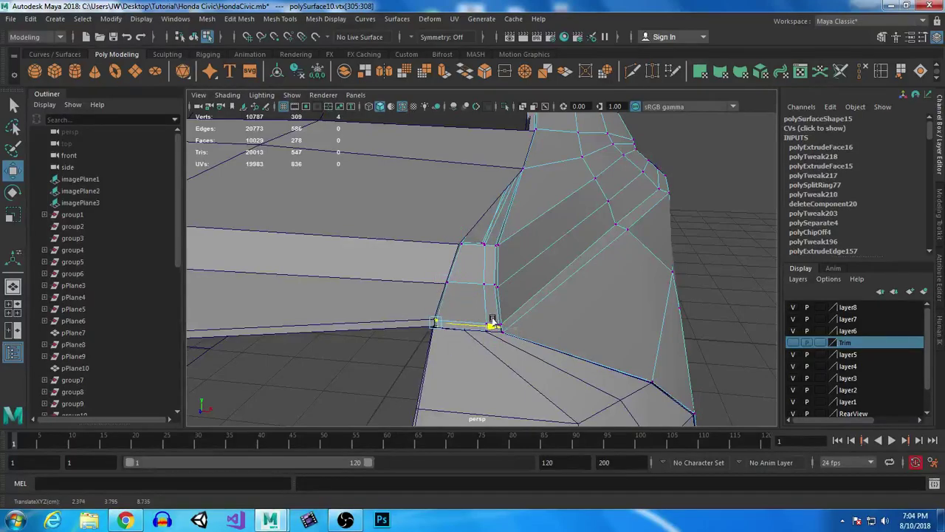
{"action": "left_click_drag", "start_coordinate": [538, 343], "coordinate": [498, 322], "text": "alt"}
{"action": "middle_click_drag", "start_coordinate": [421, 285], "coordinate": [496, 281], "text": "alt"}
{"action": "left_click_drag", "start_coordinate": [432, 195], "coordinate": [470, 367]}
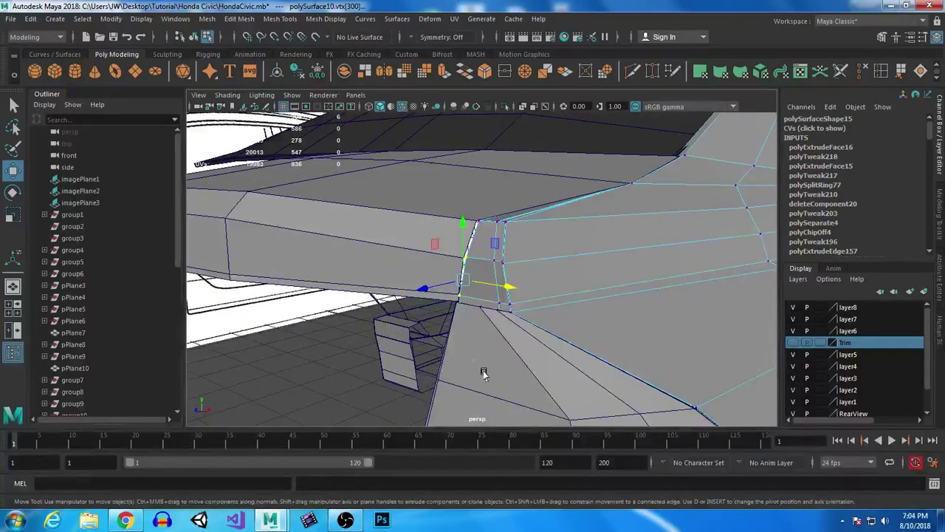
{"action": "key", "text": "ctrl+e"}
{"action": "key", "text": "ctrl+z"}
{"action": "key", "text": "f"}
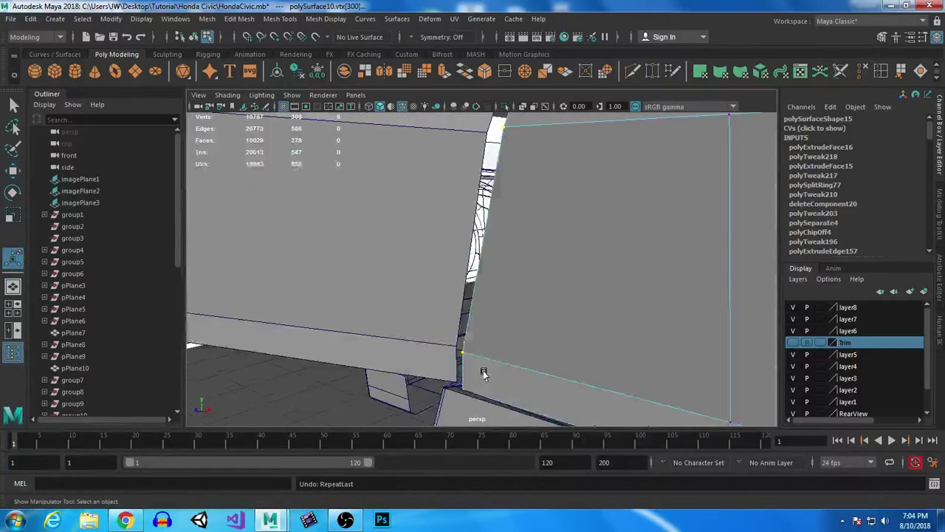
Step: Adjust the depth of the strip's top inner vertices to line up with the trunk's upper rear corner
{"action": "left_click_drag", "start_coordinate": [522, 391], "coordinate": [521, 371], "text": "alt"}
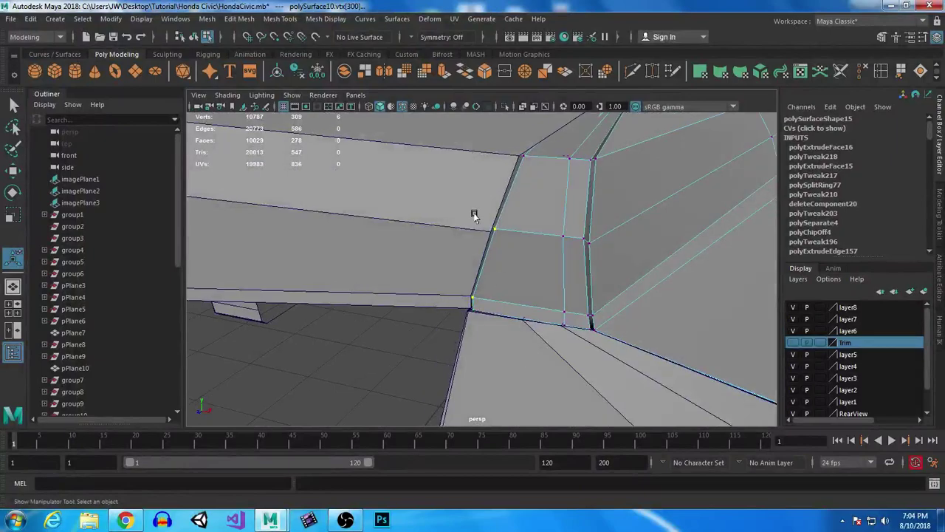
{"action": "left_click_drag", "start_coordinate": [521, 169], "coordinate": [522, 170]}
{"action": "left_click_drag", "start_coordinate": [522, 169], "coordinate": [474, 214], "text": "alt"}
{"action": "key", "text": "w"}
{"action": "left_click_drag", "start_coordinate": [444, 175], "coordinate": [443, 174]}
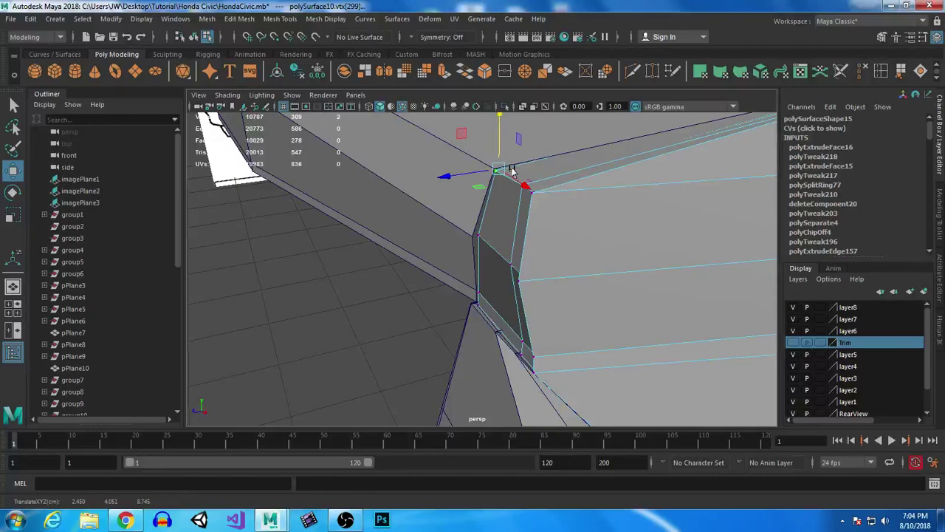
Step: Move the strip's middle and bottom inner vertices in depth and width onto the trunk's outer edge
{"action": "left_click_drag", "start_coordinate": [492, 245], "coordinate": [493, 245]}
{"action": "left_click_drag", "start_coordinate": [436, 242], "coordinate": [418, 241]}
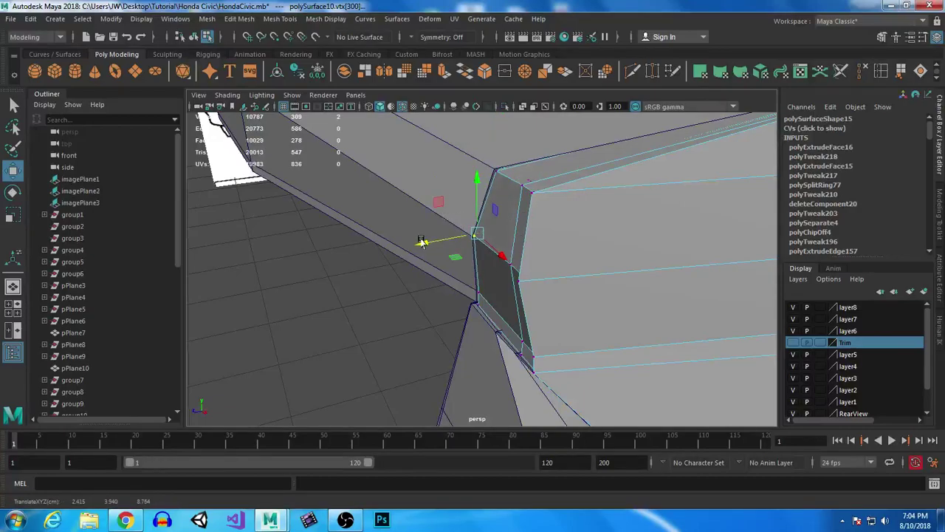
{"action": "left_click_drag", "start_coordinate": [508, 256], "coordinate": [556, 271]}
{"action": "left_click_drag", "start_coordinate": [445, 274], "coordinate": [421, 347]}
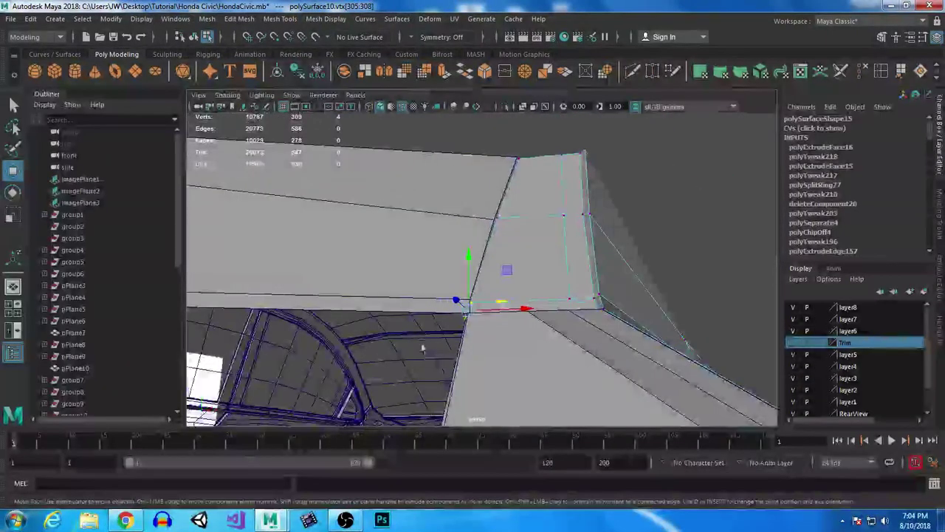
{"action": "left_click_drag", "start_coordinate": [519, 308], "coordinate": [523, 308]}
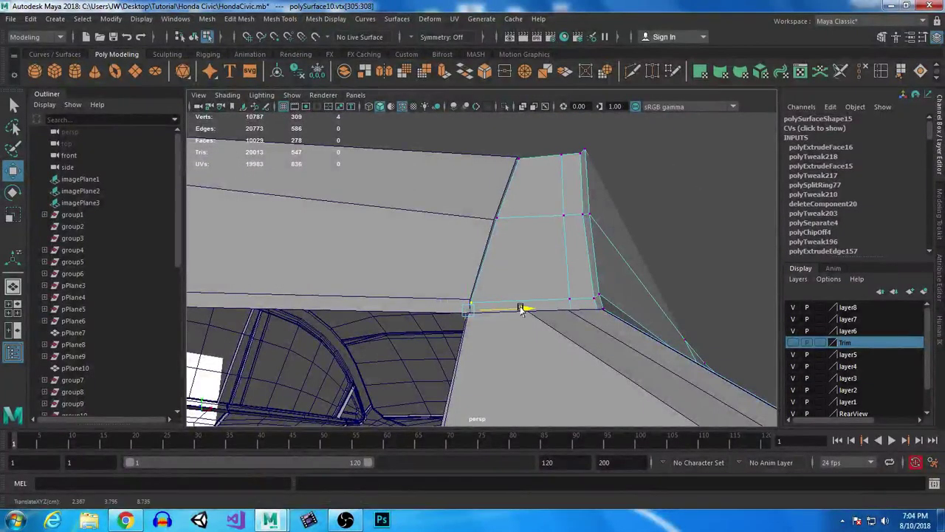
Step: Examine how the side panel strip's inner vertices line up with the trunk edge in front view and with X-ray shading
{"action": "key", "text": "space"}
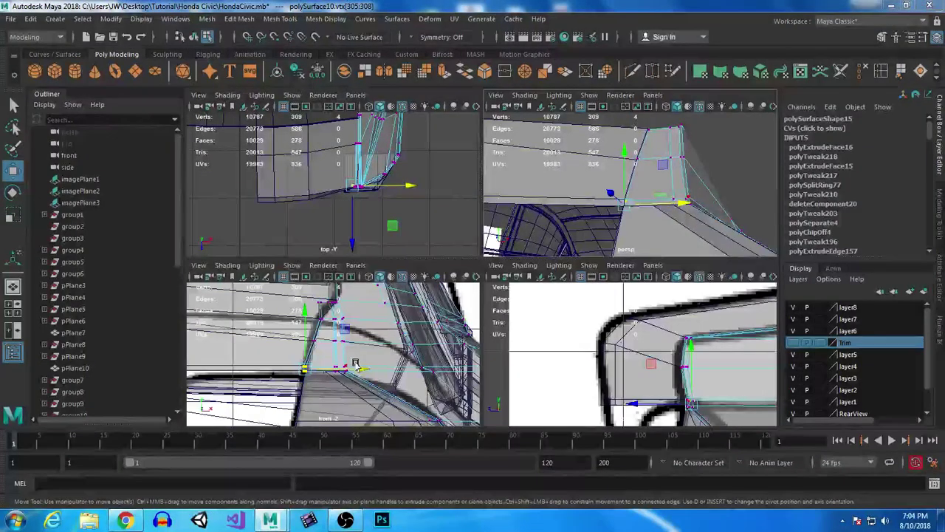
{"action": "key", "text": "space"}
{"action": "scroll", "coordinate": [533, 392], "scroll_direction": "up", "scroll_amount": 1}
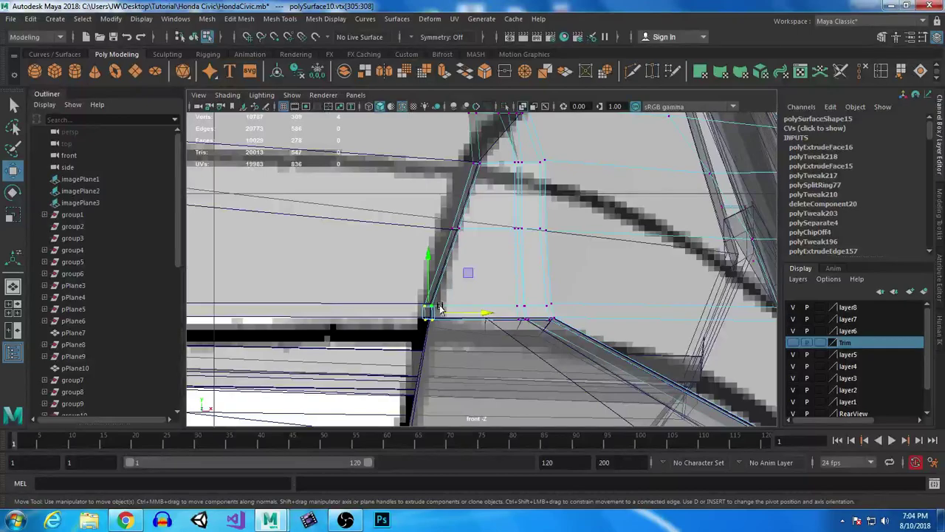
{"action": "middle_click_drag", "start_coordinate": [580, 179], "coordinate": [594, 266], "text": "alt"}
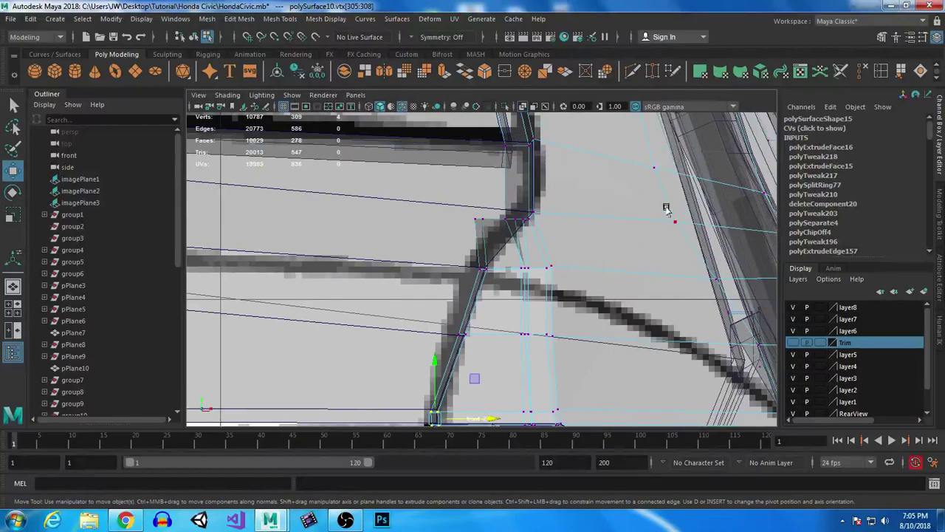
{"action": "key", "text": "space"}
{"action": "key", "text": "space"}
{"action": "mouse_move", "coordinate": [666, 208]}
{"action": "left_mouse_down", "text": "alt"}
{"action": "mouse_move", "coordinate": [624, 253]}
{"action": "mouse_move", "coordinate": [636, 312]}
{"action": "mouse_move", "coordinate": [627, 323]}
{"action": "mouse_move", "coordinate": [640, 317]}
{"action": "mouse_move", "coordinate": [605, 250]}
{"action": "mouse_move", "coordinate": [625, 260]}
{"action": "left_mouse_up", "text": "alt"}
{"action": "left_click", "coordinate": [523, 107]}
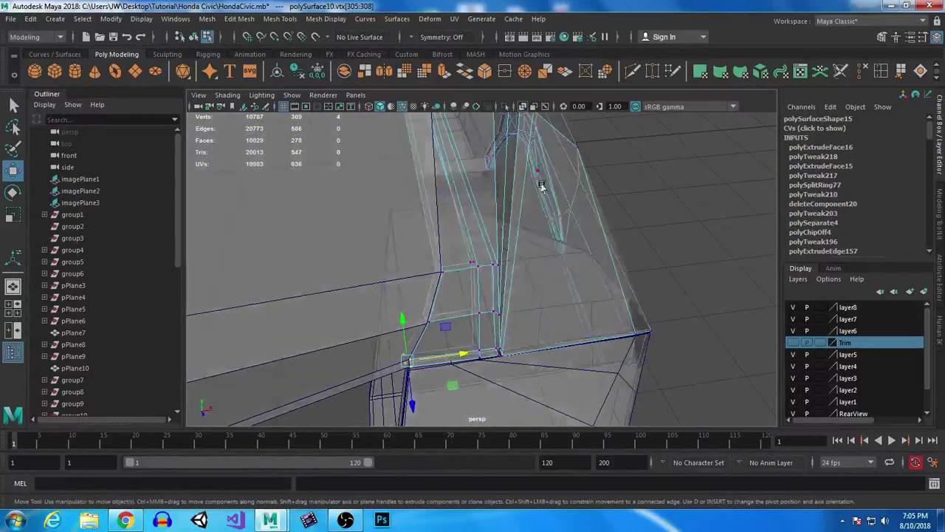
{"action": "left_click_drag", "start_coordinate": [479, 218], "coordinate": [514, 282], "text": "alt"}
{"action": "middle_click_drag", "start_coordinate": [511, 244], "coordinate": [521, 332], "text": "alt"}
{"action": "left_click_drag", "start_coordinate": [521, 332], "coordinate": [521, 310], "text": "alt"}
{"action": "middle_click_drag", "start_coordinate": [520, 310], "coordinate": [495, 258], "text": "alt"}
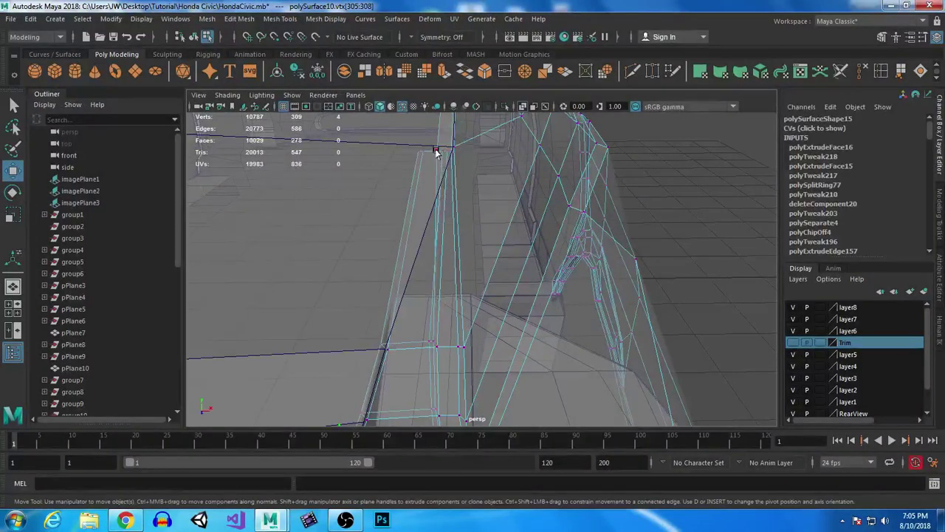
Step: Try moving the two lower vertices on the strip's hidden back side inward toward the trunk edge
{"action": "left_click", "coordinate": [433, 342]}
{"action": "mouse_move", "coordinate": [487, 343]}
{"action": "left_mouse_down"}
{"action": "mouse_move", "coordinate": [466, 342]}
{"action": "mouse_move", "coordinate": [475, 342]}
{"action": "left_mouse_up"}
{"action": "left_click", "coordinate": [433, 409]}
{"action": "left_click_drag", "start_coordinate": [492, 408], "coordinate": [452, 408]}
Step: Move the lower, middle and upper vertices on the strip's hidden back side outward toward the strip's outer vertex columns
{"action": "middle_click_drag", "start_coordinate": [544, 385], "coordinate": [553, 239], "text": "alt"}
{"action": "left_click_drag", "start_coordinate": [525, 224], "coordinate": [529, 291], "text": "alt"}
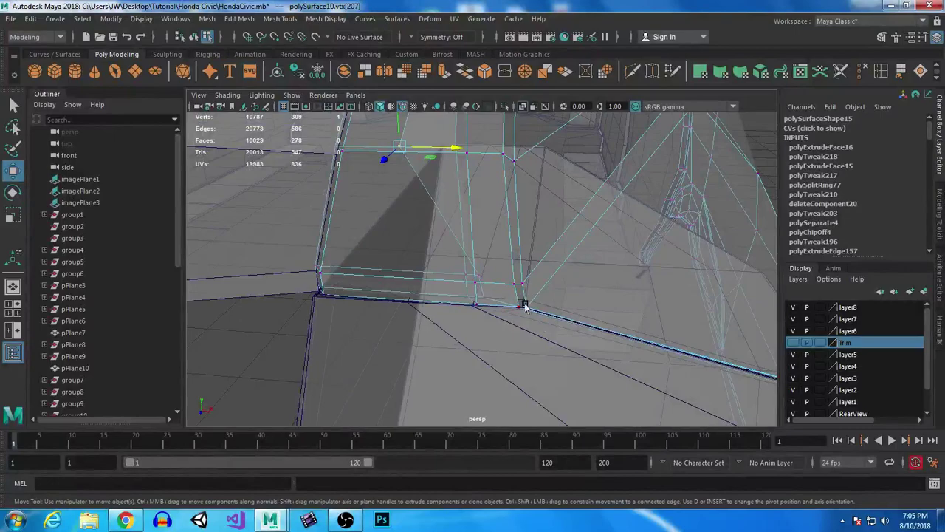
{"action": "left_click_drag", "start_coordinate": [450, 148], "coordinate": [525, 154]}
{"action": "middle_click_drag", "start_coordinate": [523, 153], "coordinate": [527, 232], "text": "alt"}
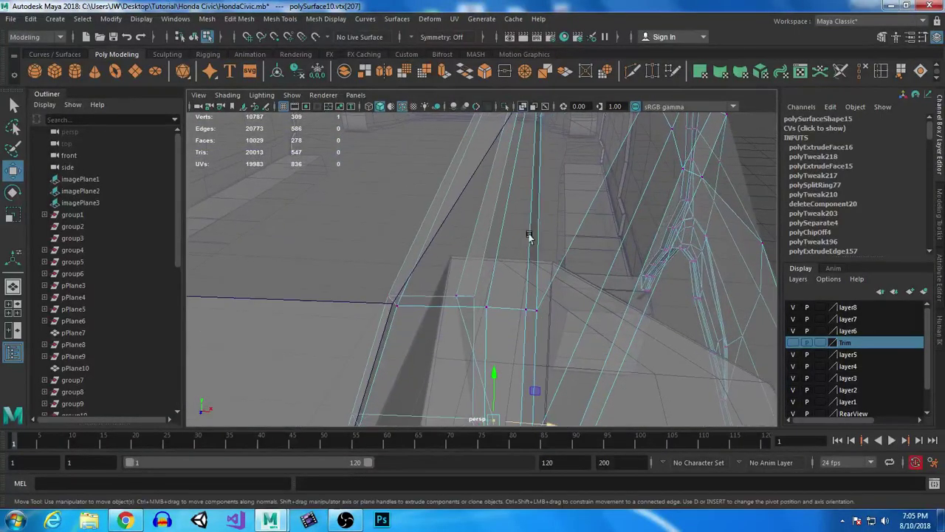
{"action": "left_click", "coordinate": [458, 296]}
{"action": "left_click_drag", "start_coordinate": [513, 297], "coordinate": [550, 298]}
{"action": "middle_click_drag", "start_coordinate": [517, 164], "coordinate": [510, 215], "text": "alt"}
{"action": "right_click_drag", "start_coordinate": [509, 214], "coordinate": [497, 208], "text": "alt"}
{"action": "left_click_drag", "start_coordinate": [550, 147], "coordinate": [574, 144]}
Step: Save the scene and turn off X-ray shading
{"action": "right_click_drag", "start_coordinate": [570, 260], "coordinate": [568, 239], "text": "alt"}
{"action": "middle_click_drag", "start_coordinate": [584, 278], "coordinate": [586, 185], "text": "alt"}
{"action": "right_click_drag", "start_coordinate": [594, 278], "coordinate": [582, 253], "text": "alt"}
{"action": "mouse_move", "coordinate": [582, 252]}
{"action": "left_mouse_down", "text": "alt"}
{"action": "mouse_move", "coordinate": [498, 239]}
{"action": "mouse_move", "coordinate": [582, 255]}
{"action": "mouse_move", "coordinate": [546, 288]}
{"action": "mouse_move", "coordinate": [563, 262]}
{"action": "mouse_move", "coordinate": [490, 279]}
{"action": "left_mouse_up", "text": "alt"}
{"action": "key", "text": "ctrl+s"}
{"action": "left_click", "coordinate": [524, 107]}
Step: Display the side body panel with smooth preview and turn off wireframe on shaded
{"action": "right_click_drag", "start_coordinate": [535, 251], "coordinate": [589, 161]}
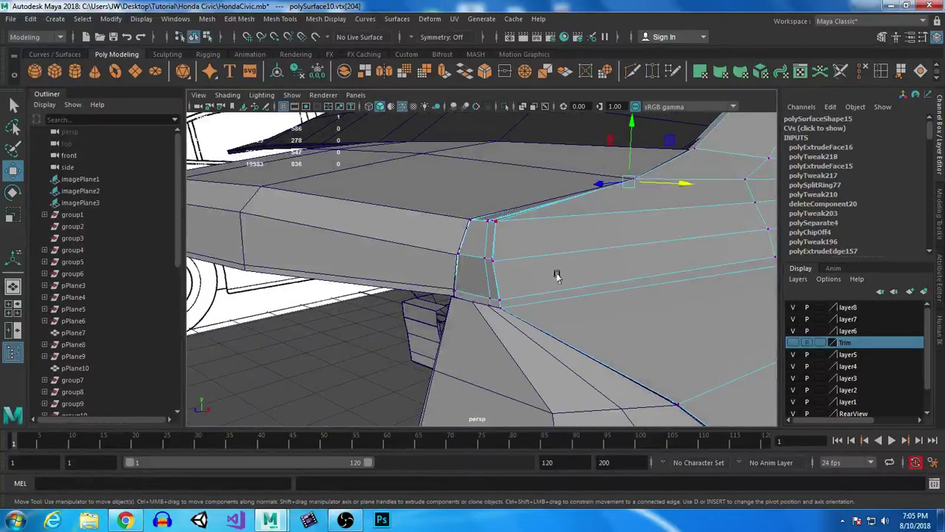
{"action": "scroll", "coordinate": [557, 276], "scroll_direction": "down", "scroll_amount": 4}
{"action": "key", "text": "2"}
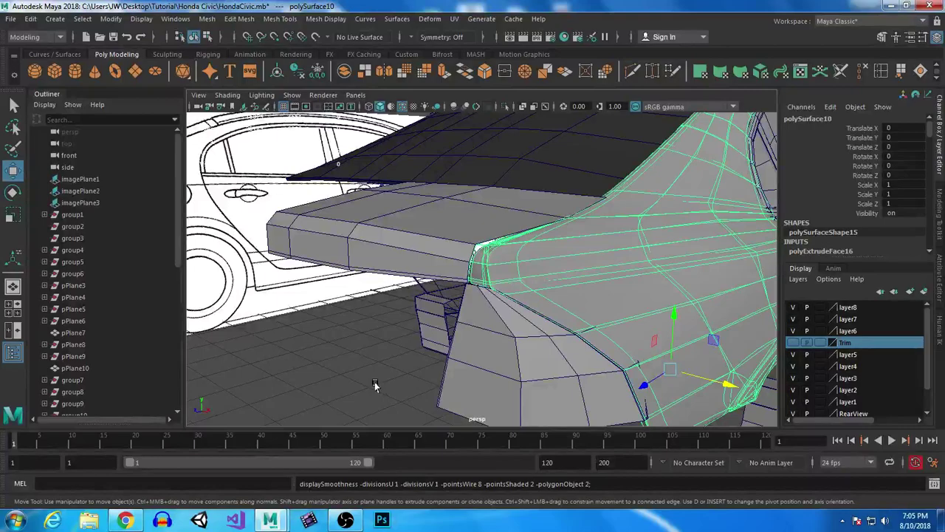
{"action": "left_click", "coordinate": [358, 382]}
{"action": "left_click_drag", "start_coordinate": [358, 382], "coordinate": [435, 377], "text": "alt"}
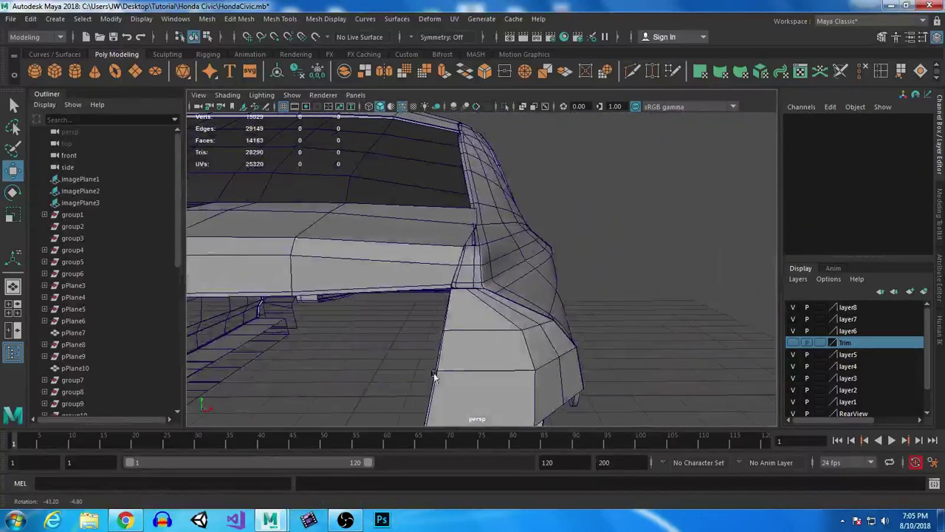
{"action": "left_click", "coordinate": [401, 107]}
Step: Inspect the smoothed corner between side panel and trunk, and return the side panel to its unsmoothed display
{"action": "mouse_move", "coordinate": [667, 252]}
{"action": "left_mouse_down", "text": "alt"}
{"action": "mouse_move", "coordinate": [668, 283]}
{"action": "mouse_move", "coordinate": [576, 266]}
{"action": "mouse_move", "coordinate": [407, 266]}
{"action": "mouse_move", "coordinate": [495, 276]}
{"action": "mouse_move", "coordinate": [517, 268]}
{"action": "mouse_move", "coordinate": [320, 238]}
{"action": "left_mouse_up", "text": "alt"}
{"action": "left_click", "coordinate": [319, 238]}
{"action": "left_click_drag", "start_coordinate": [336, 288], "coordinate": [436, 294], "text": "alt"}
{"action": "right_click_drag", "start_coordinate": [437, 293], "coordinate": [408, 276], "text": "alt"}
{"action": "left_click", "coordinate": [408, 277]}
{"action": "mouse_move", "coordinate": [428, 291]}
{"action": "left_mouse_down", "text": "alt"}
{"action": "mouse_move", "coordinate": [310, 296]}
{"action": "mouse_move", "coordinate": [394, 337]}
{"action": "mouse_move", "coordinate": [433, 306]}
{"action": "left_mouse_up", "text": "alt"}
{"action": "key", "text": "1"}
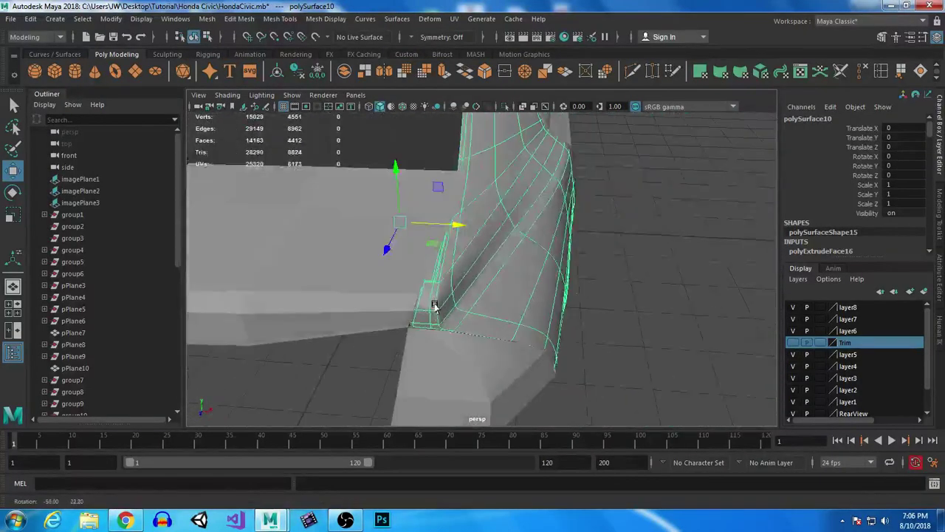
Step: Select the chain of four edges running along the strip's outer side beside the trunk and delete it with its vertices
{"action": "left_click_drag", "start_coordinate": [443, 258], "coordinate": [471, 271], "text": "alt"}
{"action": "right_click_drag", "start_coordinate": [463, 181], "coordinate": [475, 148]}
{"action": "left_click", "coordinate": [463, 183]}
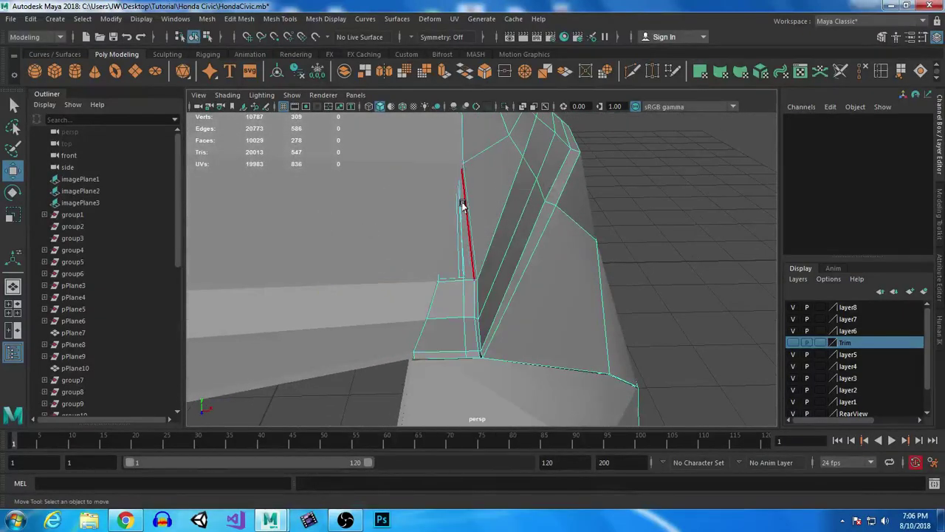
{"action": "left_click", "coordinate": [462, 206]}
{"action": "left_click", "coordinate": [523, 126]}
{"action": "key", "text": "ctrl+z"}
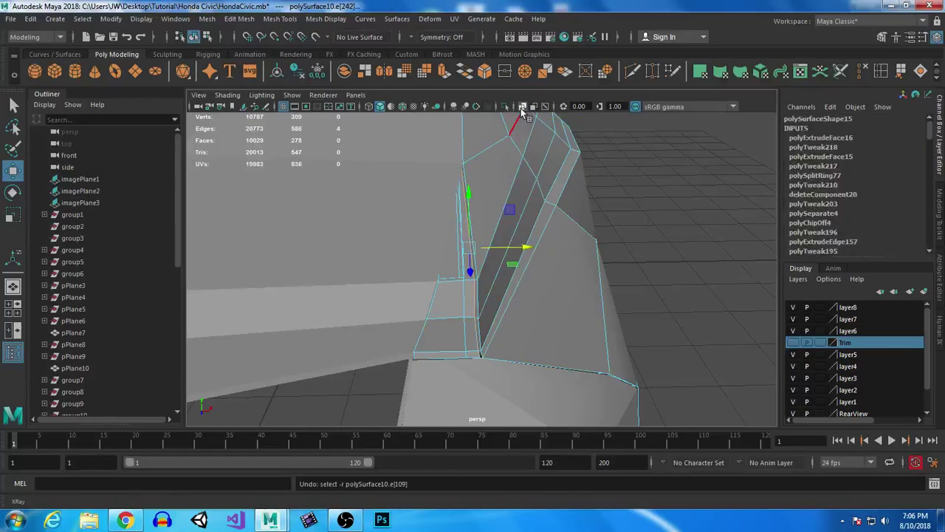
{"action": "left_click", "coordinate": [522, 107]}
{"action": "mouse_move", "coordinate": [557, 206]}
{"action": "left_mouse_down", "text": "alt"}
{"action": "mouse_move", "coordinate": [571, 233]}
{"action": "mouse_move", "coordinate": [555, 234]}
{"action": "mouse_move", "coordinate": [570, 255]}
{"action": "mouse_move", "coordinate": [561, 253]}
{"action": "mouse_move", "coordinate": [566, 246]}
{"action": "mouse_move", "coordinate": [605, 331]}
{"action": "mouse_move", "coordinate": [618, 332]}
{"action": "mouse_move", "coordinate": [542, 320]}
{"action": "mouse_move", "coordinate": [570, 317]}
{"action": "mouse_move", "coordinate": [563, 311]}
{"action": "left_mouse_up", "text": "alt"}
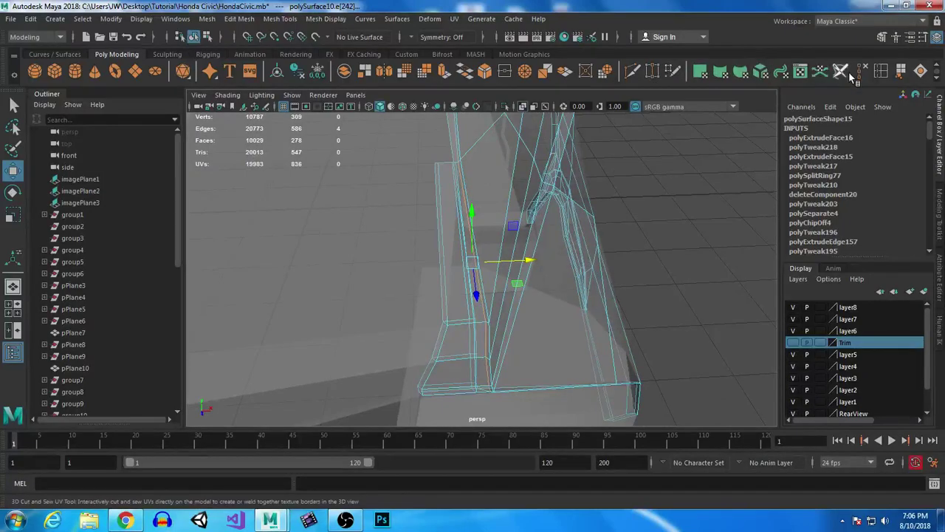
{"action": "key", "text": "ctrl+Delete"}
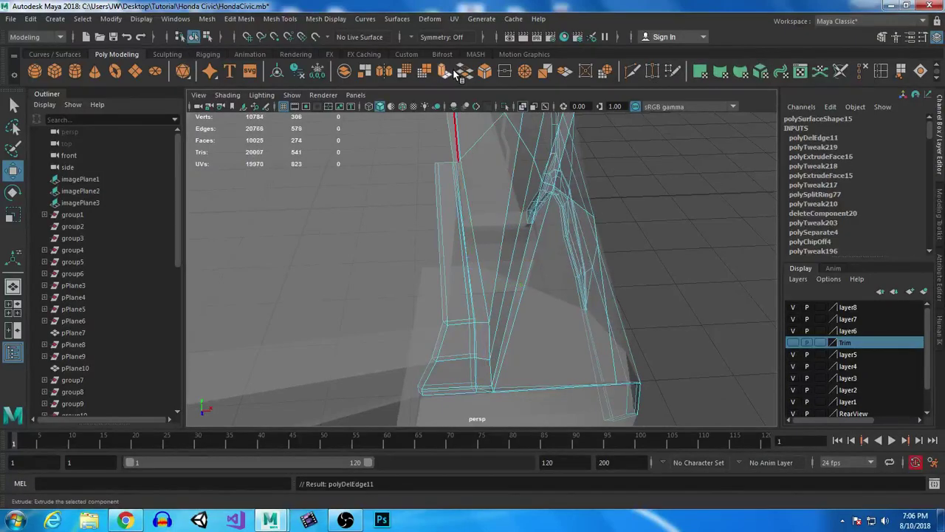
Step: Cut a new edge with Multi-Cut from the strip's upper corner vertex to the vertex below it, and turn off X-ray
{"action": "left_click", "coordinate": [633, 73]}
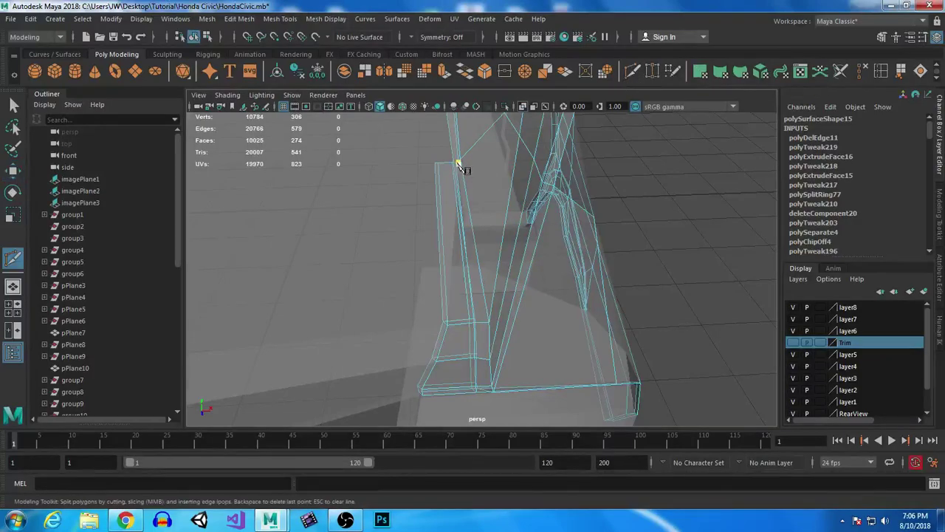
{"action": "left_click", "coordinate": [458, 162]}
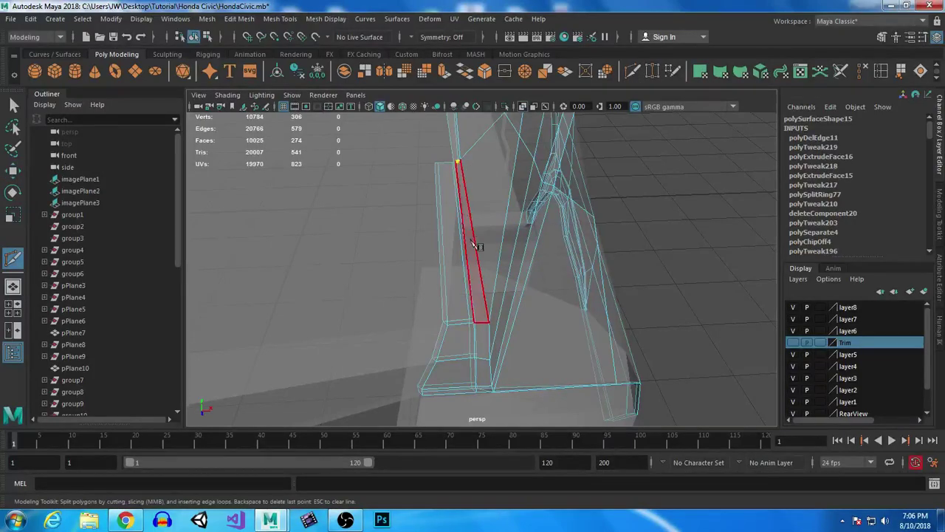
{"action": "left_click", "coordinate": [473, 323]}
{"action": "key", "text": "Return"}
{"action": "key", "text": "q"}
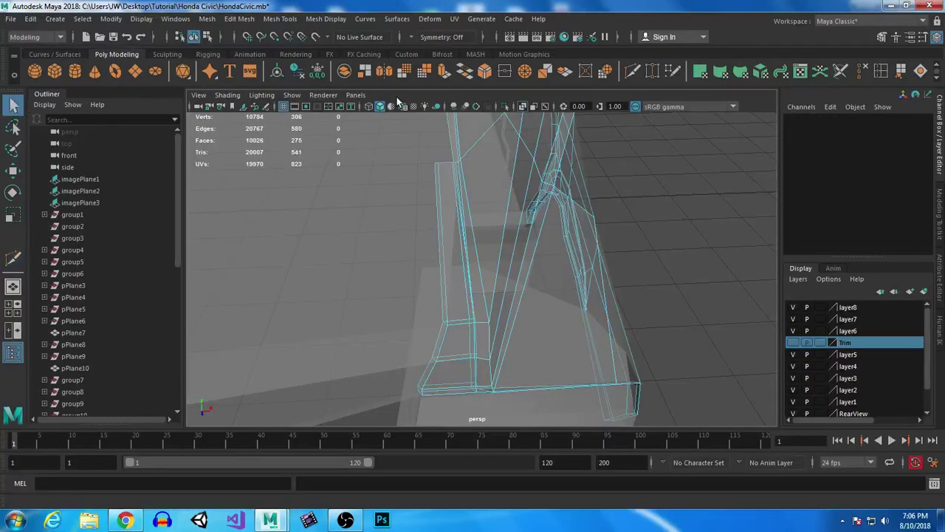
{"action": "left_click", "coordinate": [523, 106]}
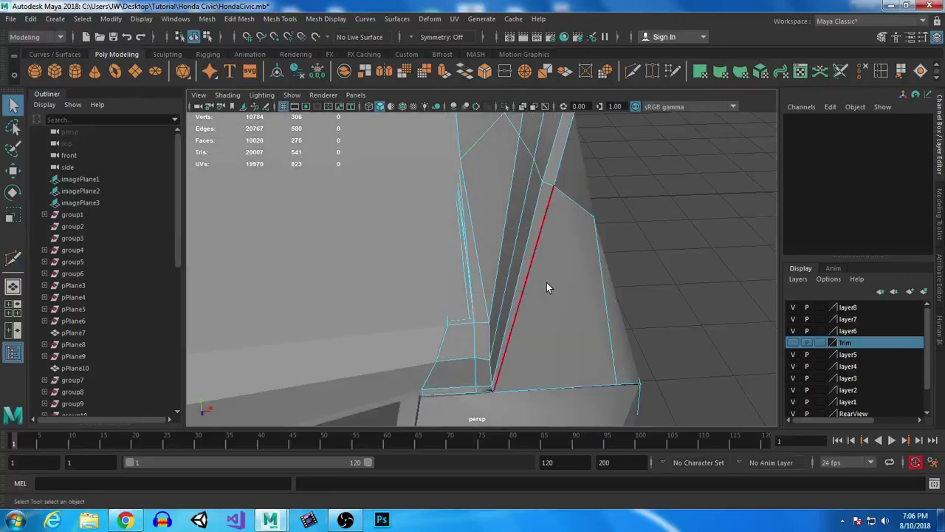
Step: Check the side panel's corner with smooth preview, return it to unsmoothed display, and save the scene
{"action": "key", "text": "3"}
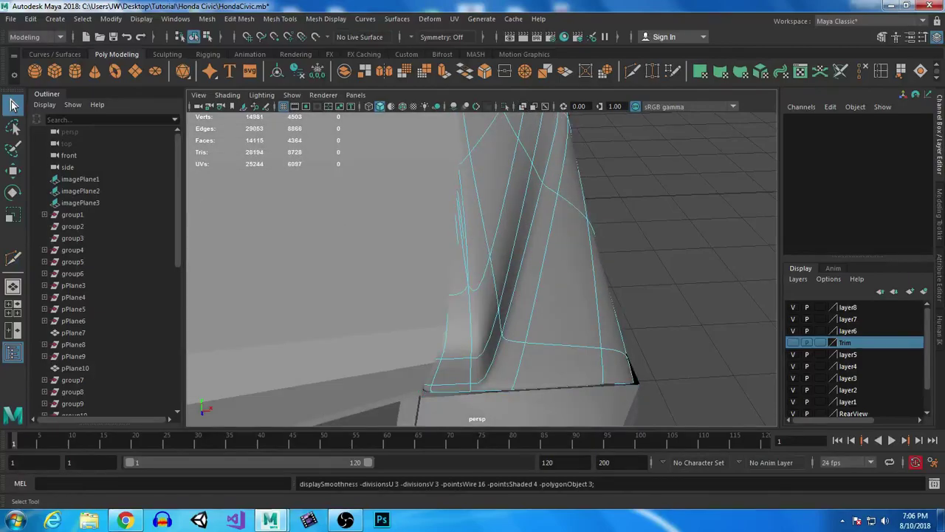
{"action": "left_click_drag", "start_coordinate": [717, 358], "coordinate": [629, 322], "text": "alt"}
{"action": "right_click_drag", "start_coordinate": [534, 184], "coordinate": [590, 160]}
{"action": "left_click", "coordinate": [703, 321]}
{"action": "left_click_drag", "start_coordinate": [703, 321], "coordinate": [698, 361], "text": "alt"}
{"action": "left_click", "coordinate": [513, 273]}
{"action": "key", "text": "1"}
{"action": "scroll", "coordinate": [513, 270], "scroll_direction": "down", "scroll_amount": 1}
{"action": "key", "text": "ctrl+s"}
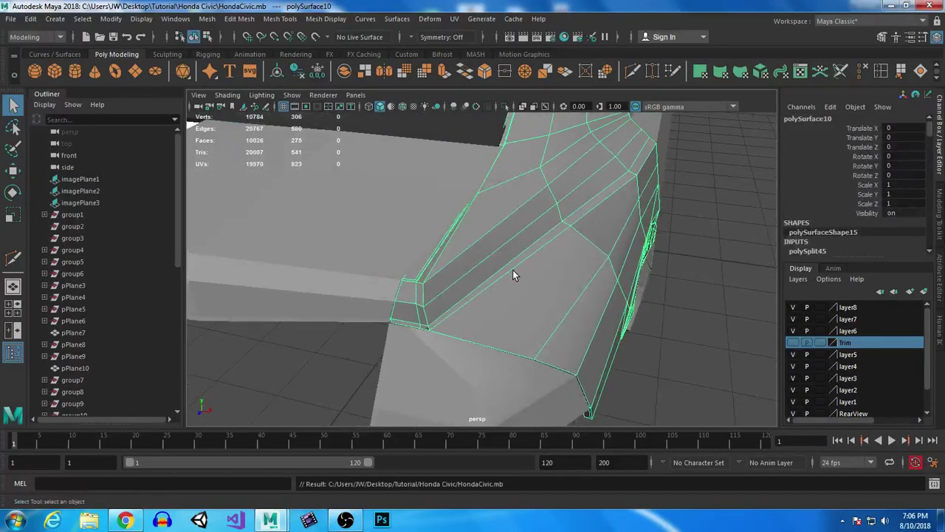
Step: Move the vertex on the trunk lid's bottom edge outward to where the curved trunk line starts on the rear blueprint
{"action": "right_click_drag", "start_coordinate": [349, 266], "coordinate": [347, 148]}
{"action": "left_click_drag", "start_coordinate": [343, 285], "coordinate": [421, 204], "text": "alt"}
{"action": "key", "text": "space"}
{"action": "key", "text": "space"}
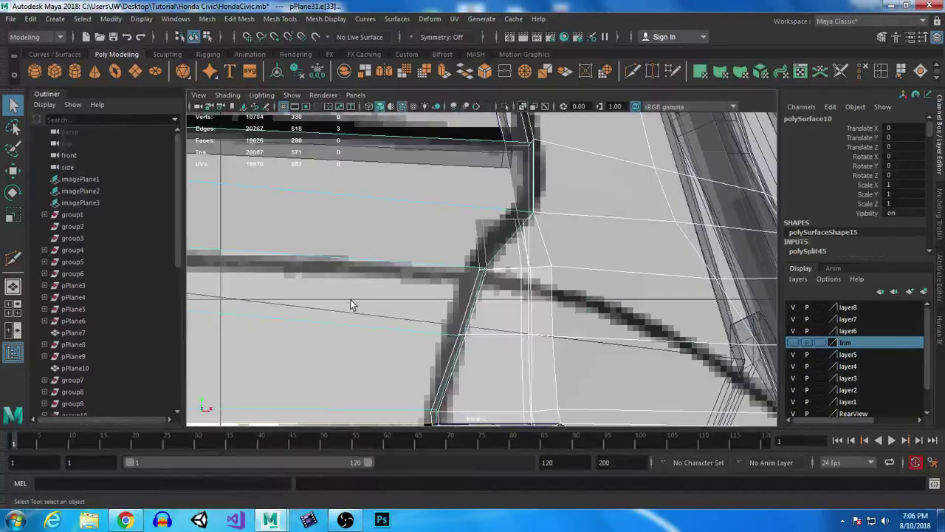
{"action": "scroll", "coordinate": [350, 299], "scroll_direction": "down", "scroll_amount": 6}
{"action": "middle_click_drag", "start_coordinate": [466, 342], "coordinate": [570, 243], "text": "alt"}
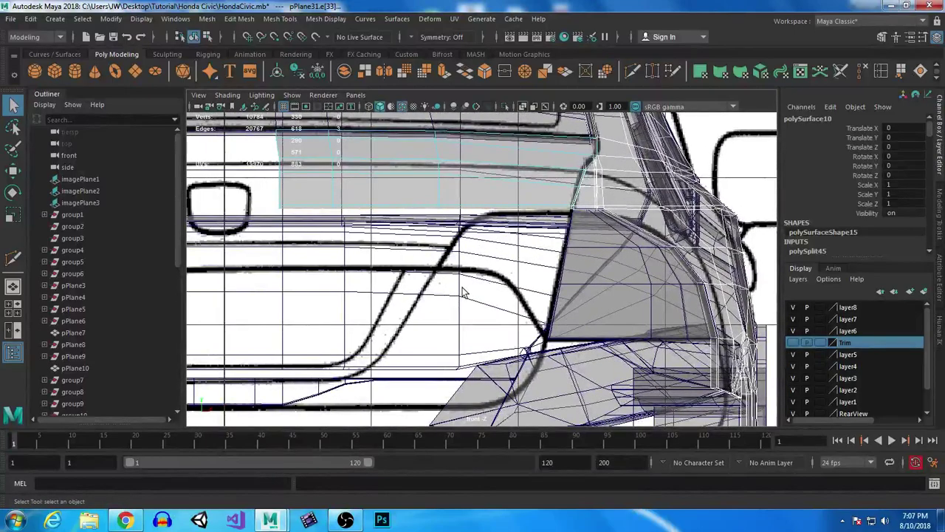
{"action": "right_click_drag", "start_coordinate": [429, 178], "coordinate": [369, 173]}
{"action": "left_click_drag", "start_coordinate": [419, 198], "coordinate": [520, 207]}
{"action": "key", "text": "w"}
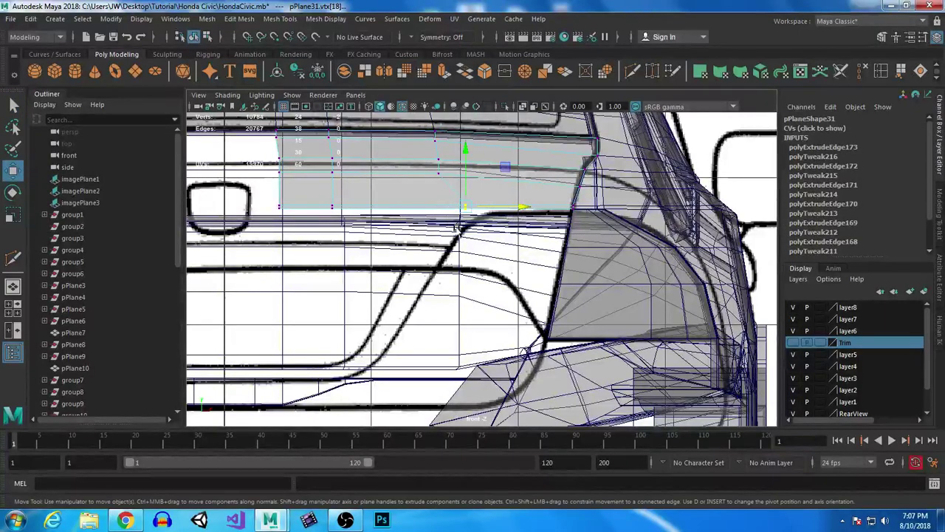
{"action": "left_click_drag", "start_coordinate": [483, 206], "coordinate": [528, 209]}
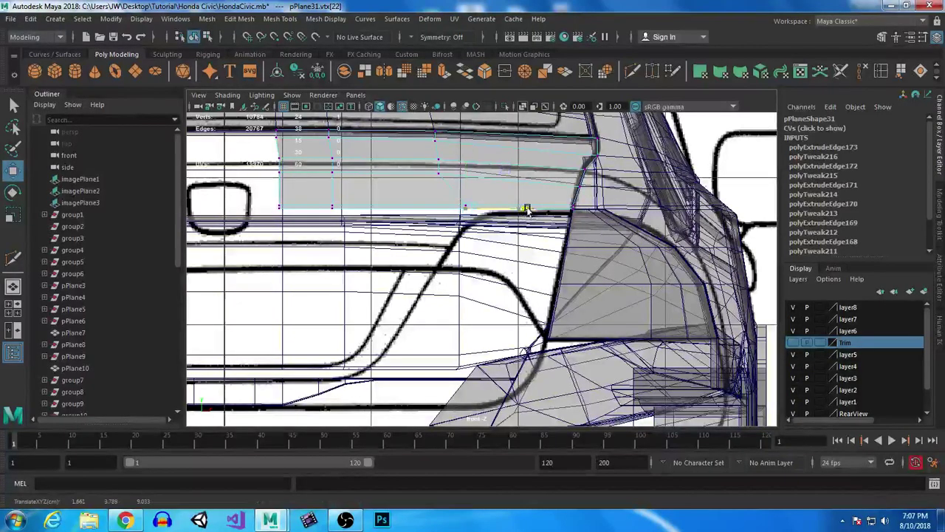
Step: Extrude the trunk lid's two inner bottom edges downward twice, reaching the horizontal trunk line on the rear blueprint
{"action": "right_click_drag", "start_coordinate": [388, 182], "coordinate": [388, 148]}
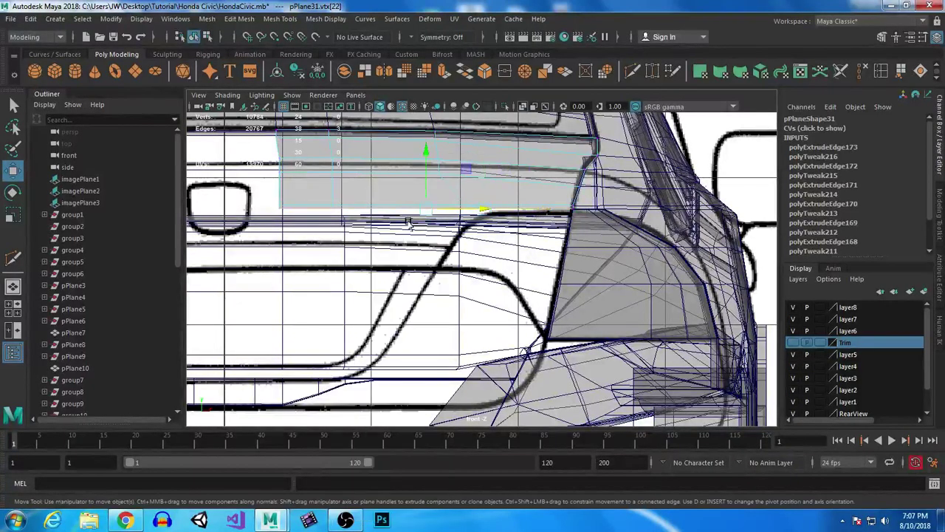
{"action": "left_click", "coordinate": [393, 209]}
{"action": "left_click", "coordinate": [324, 209], "text": "shift"}
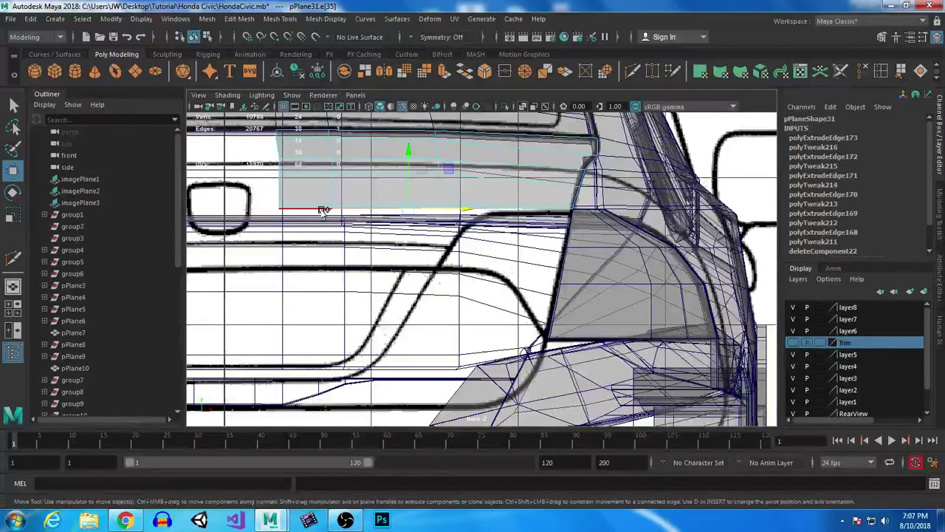
{"action": "left_click", "coordinate": [442, 73]}
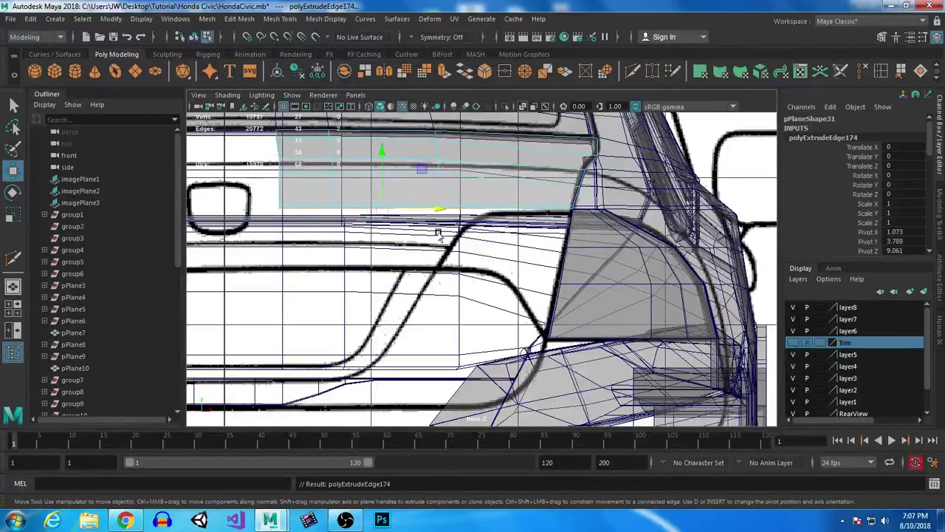
{"action": "left_click_drag", "start_coordinate": [380, 152], "coordinate": [380, 180]}
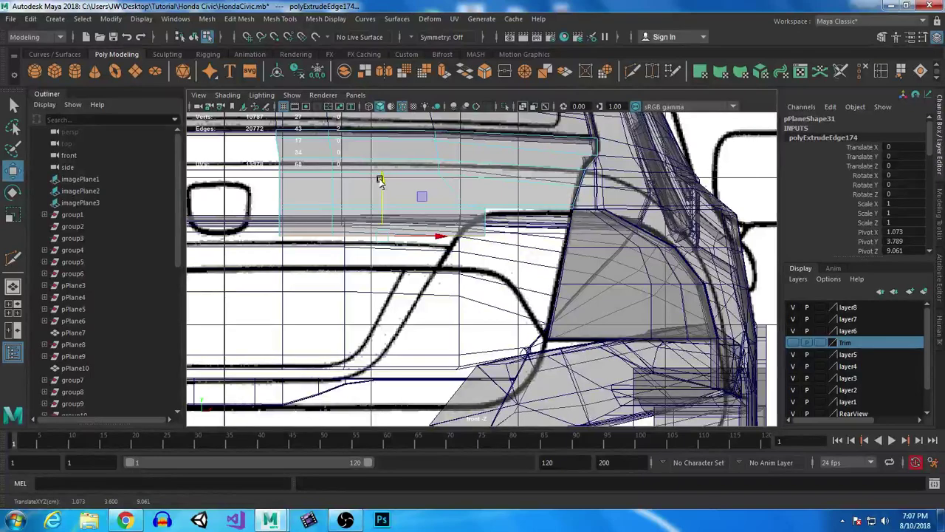
{"action": "key", "text": "ctrl+e"}
{"action": "left_click_drag", "start_coordinate": [380, 179], "coordinate": [384, 210]}
Step: Move the outer vertices of the two extruded rows inward to follow the slanted blueprint line
{"action": "right_click_drag", "start_coordinate": [406, 152], "coordinate": [347, 133]}
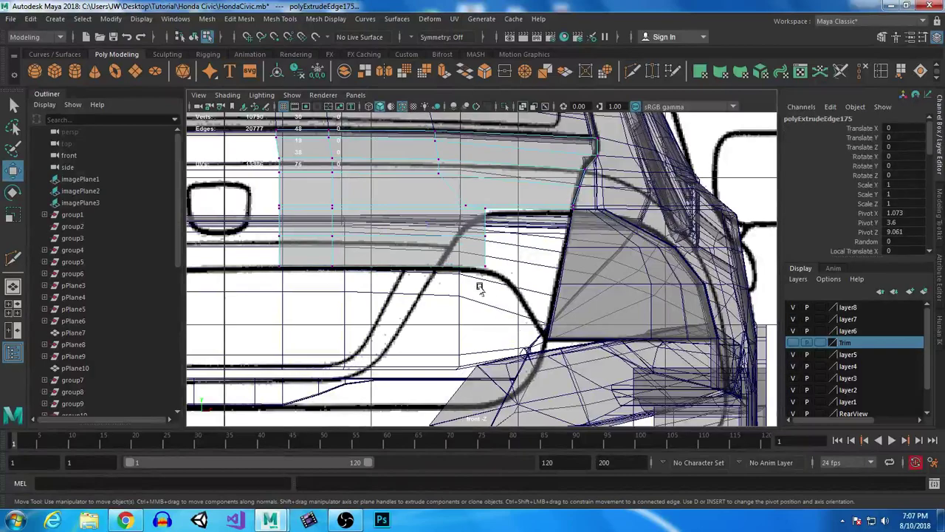
{"action": "left_click", "coordinate": [485, 237]}
{"action": "left_click_drag", "start_coordinate": [542, 249], "coordinate": [513, 251]}
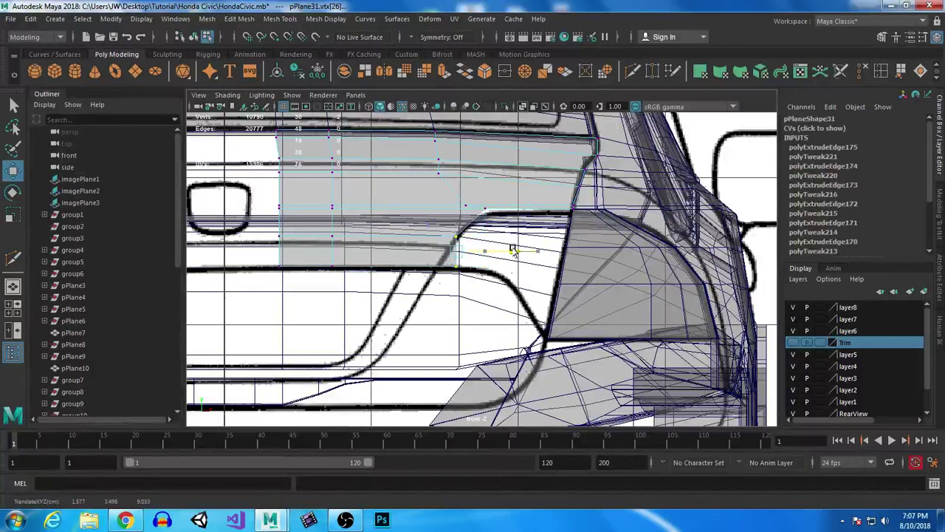
{"action": "left_click_drag", "start_coordinate": [453, 248], "coordinate": [452, 264]}
{"action": "left_click_drag", "start_coordinate": [513, 271], "coordinate": [491, 272]}
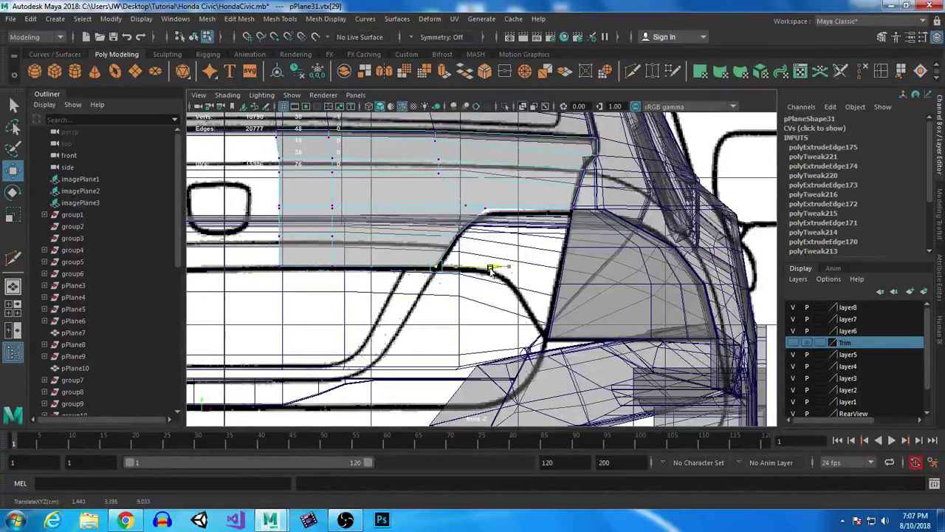
Step: Check the Honda Civic's rear reference photo in Chrome, and back in Maya select the trunk lid's two bottom edges
{"action": "left_click", "coordinate": [125, 520]}
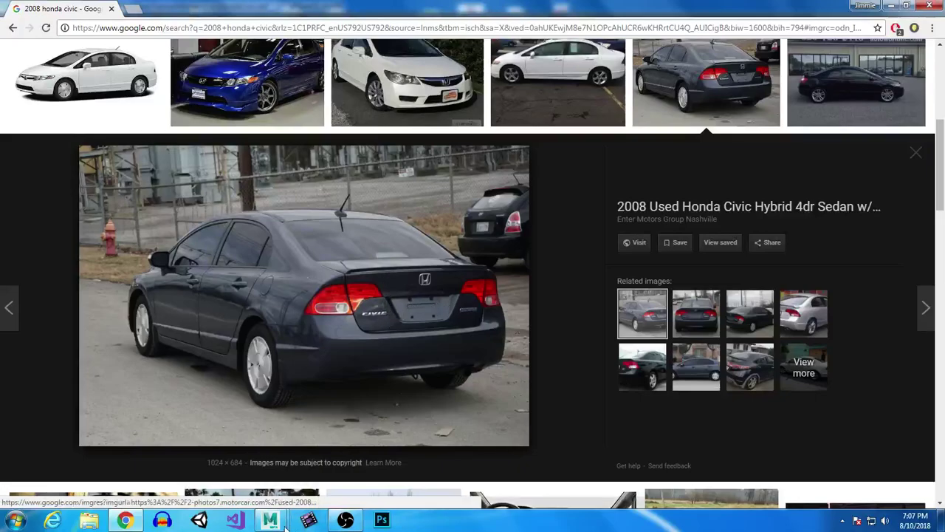
{"action": "mouse_move", "coordinate": [269, 520]}
{"action": "left_click", "coordinate": [388, 432]}
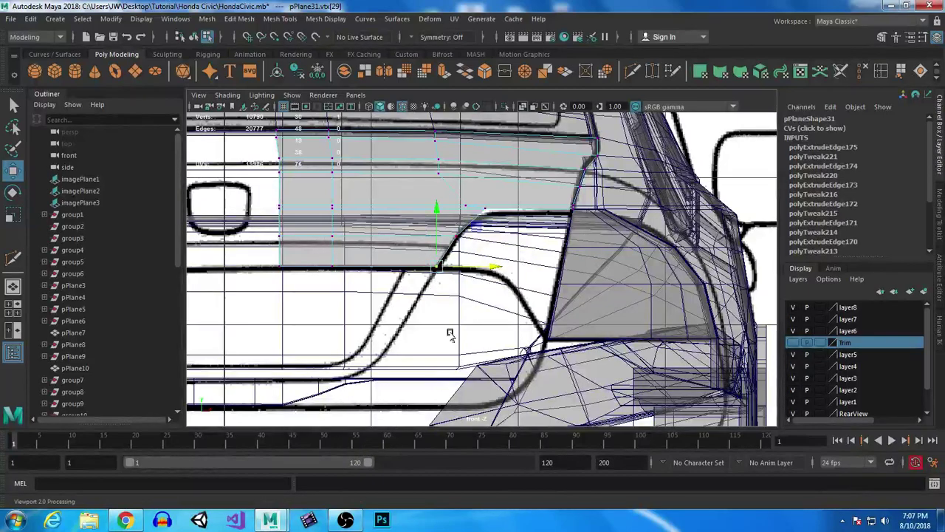
{"action": "right_click_drag", "start_coordinate": [334, 181], "coordinate": [338, 146]}
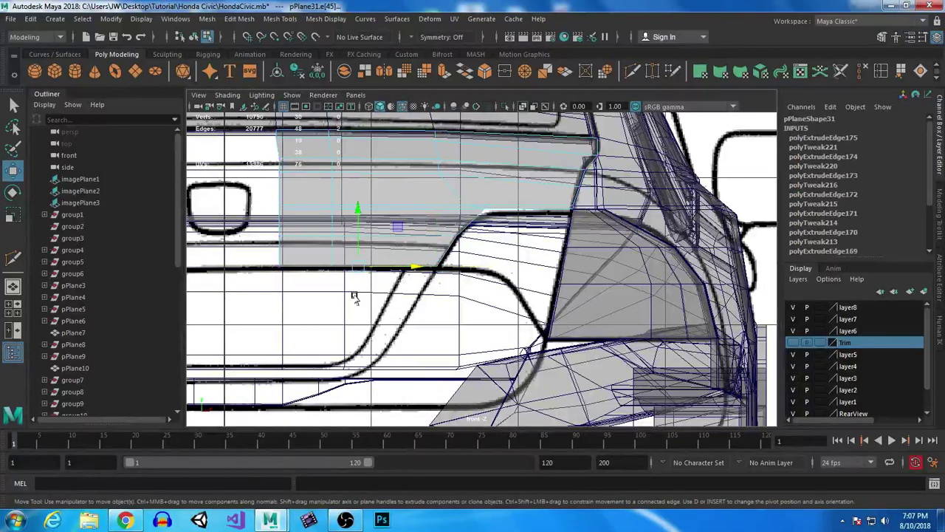
Step: Extrude the trunk lid's two bottom edges downward in three rows, reaching the lower trunk line on the rear blueprint
{"action": "key", "text": "ctrl+e"}
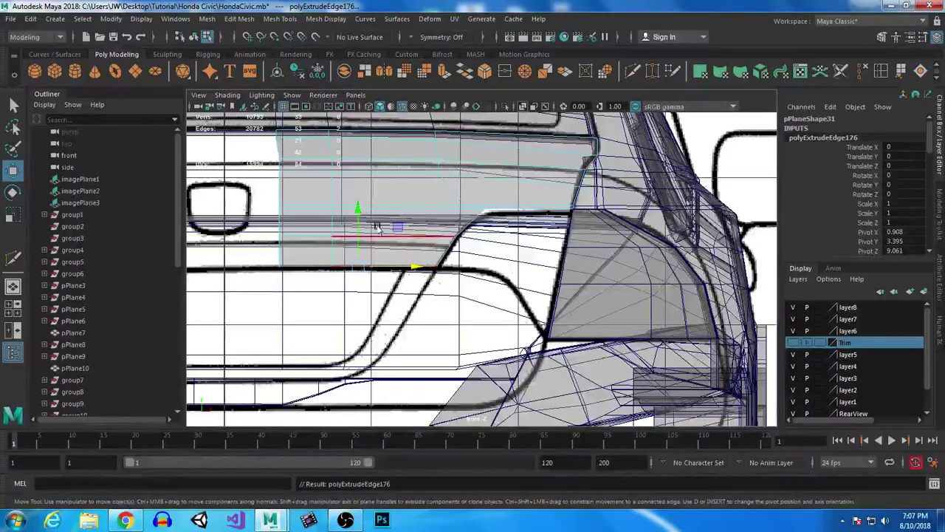
{"action": "left_click_drag", "start_coordinate": [359, 206], "coordinate": [359, 319]}
{"action": "key", "text": "ctrl+e"}
{"action": "key", "text": "ctrl+e"}
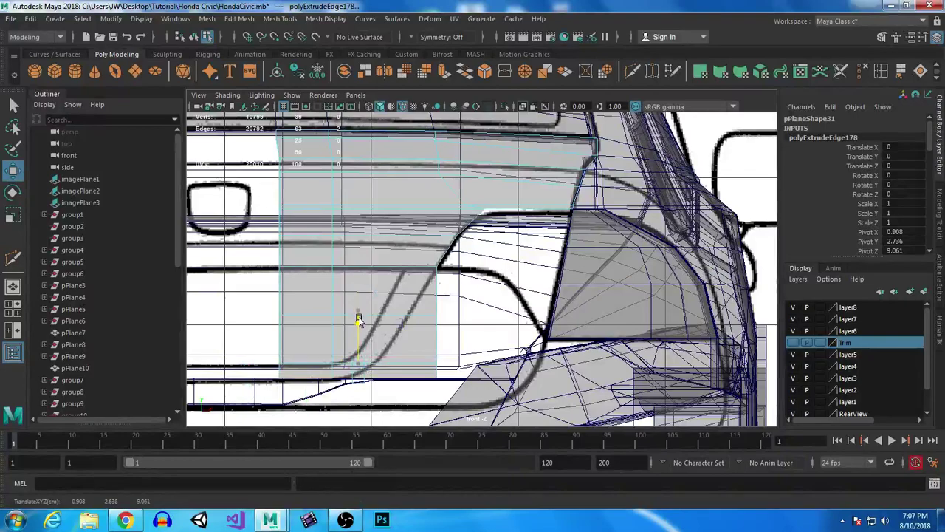
{"action": "right_click_drag", "start_coordinate": [302, 288], "coordinate": [303, 215]}
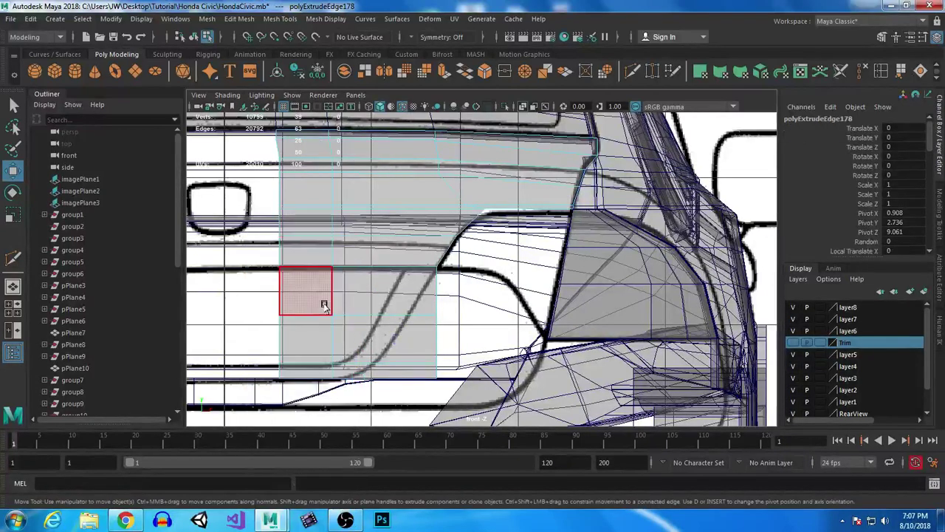
{"action": "left_click", "coordinate": [323, 305]}
{"action": "left_click", "coordinate": [390, 290], "text": "shift"}
{"action": "left_click", "coordinate": [373, 333], "text": "shift"}
{"action": "left_click", "coordinate": [316, 337], "text": "shift"}
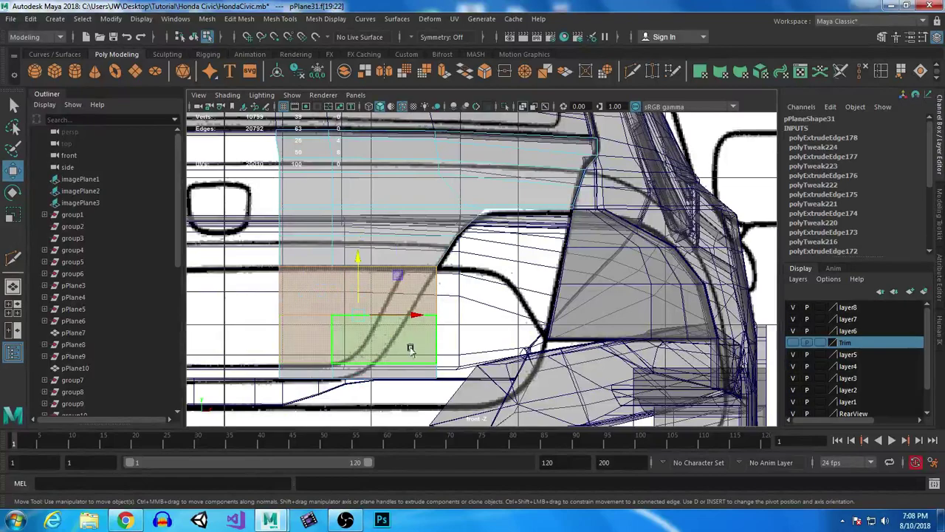
Step: Move the outer vertices of the new lower rows inward to follow the slanted outer trunk line down to its rounded bottom corner
{"action": "right_click_drag", "start_coordinate": [384, 183], "coordinate": [329, 186]}
{"action": "left_click", "coordinate": [438, 315]}
{"action": "left_click_drag", "start_coordinate": [485, 320], "coordinate": [465, 316]}
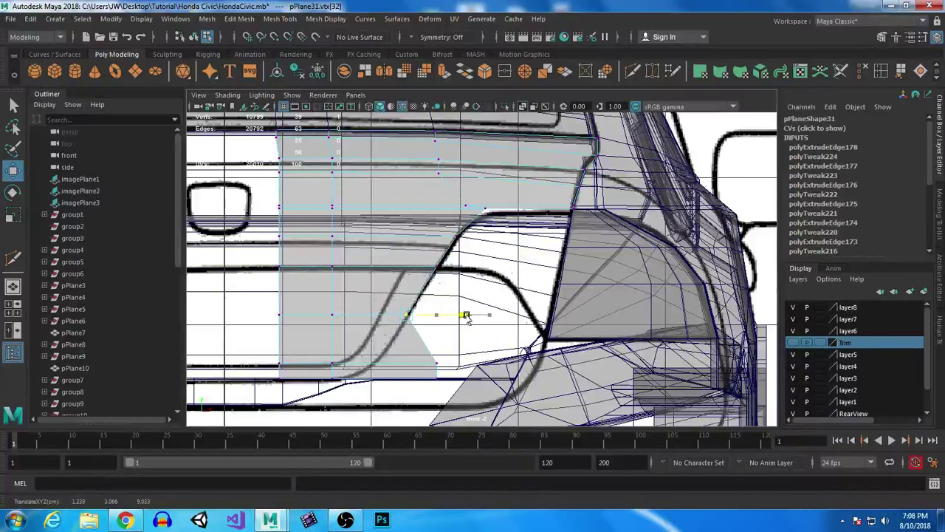
{"action": "left_click", "coordinate": [436, 362]}
{"action": "left_click_drag", "start_coordinate": [497, 374], "coordinate": [416, 381]}
{"action": "left_click", "coordinate": [375, 379]}
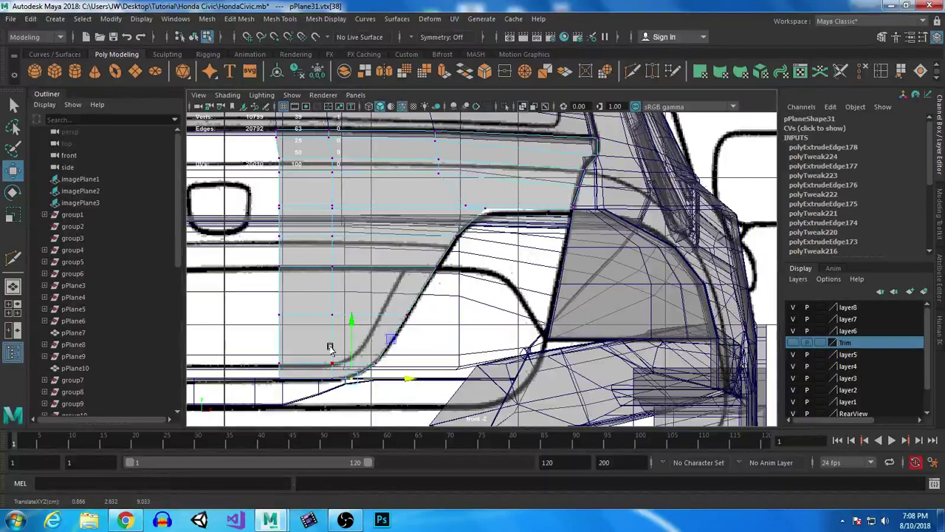
Step: Select the four lower trunk lid faces and cut a new edge line through the lid along the inner slanted blueprint line
{"action": "right_click_drag", "start_coordinate": [318, 285], "coordinate": [321, 210]}
{"action": "left_click", "coordinate": [314, 305]}
{"action": "left_click", "coordinate": [299, 330], "text": "shift"}
{"action": "left_click", "coordinate": [347, 332], "text": "shift"}
{"action": "left_click", "coordinate": [361, 291], "text": "shift"}
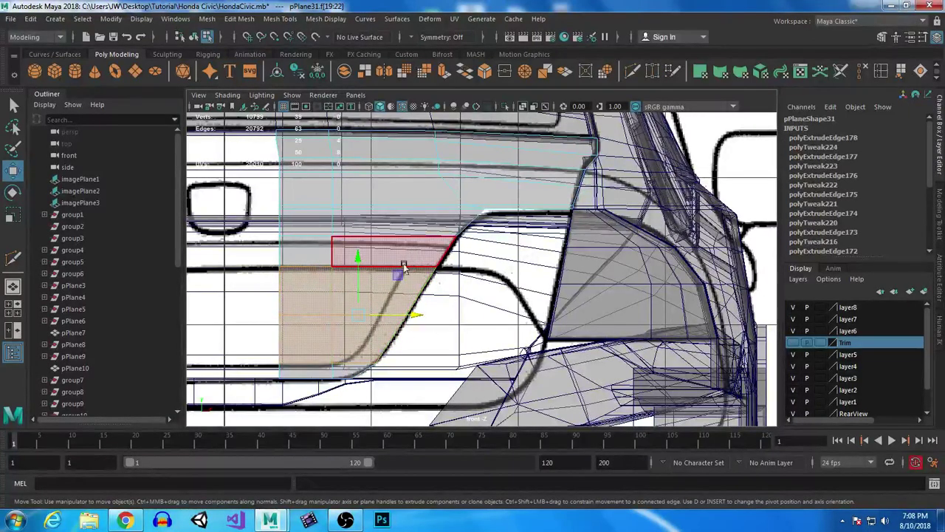
{"action": "left_click", "coordinate": [632, 72]}
{"action": "left_click", "coordinate": [465, 206]}
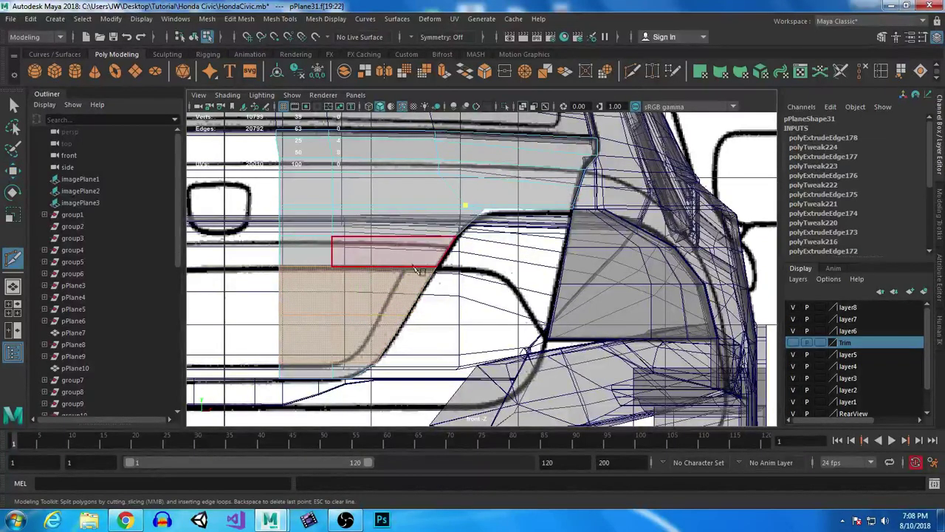
{"action": "left_click", "coordinate": [406, 268]}
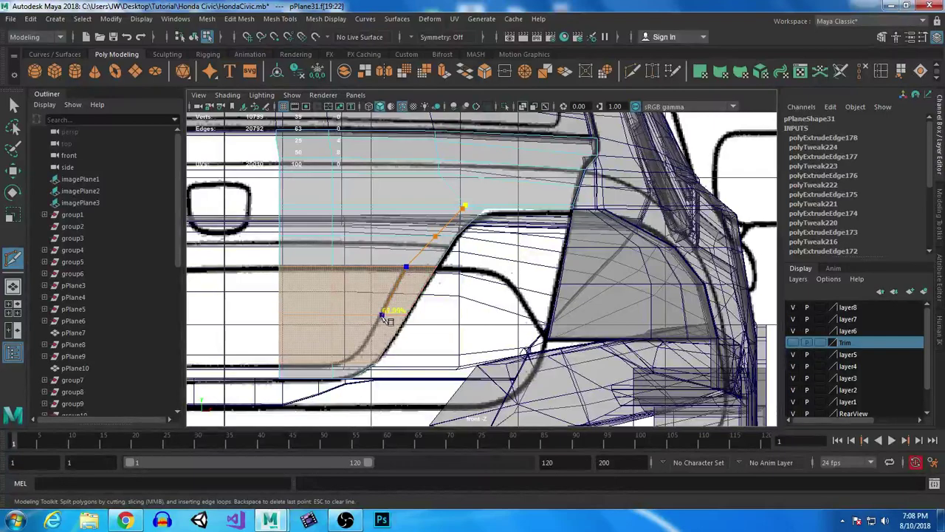
{"action": "left_click", "coordinate": [350, 364]}
{"action": "key", "text": "Return"}
Step: Insert a horizontal edge loop just below the trunk lid's horizontal crease, at the top of the area enclosed by the cut
{"action": "key", "text": "q"}
{"action": "right_click_drag", "start_coordinate": [353, 179], "coordinate": [353, 212]}
{"action": "left_click", "coordinate": [295, 292]}
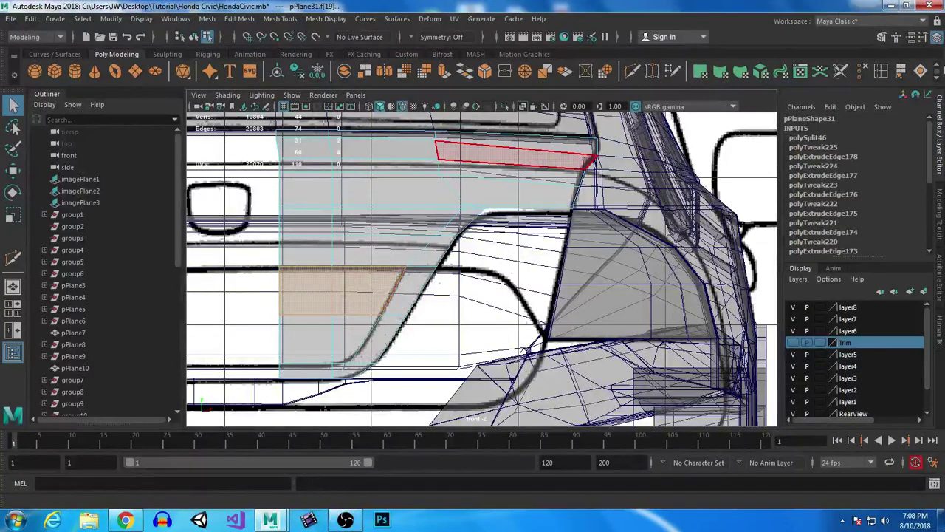
{"action": "left_click", "coordinate": [881, 72]}
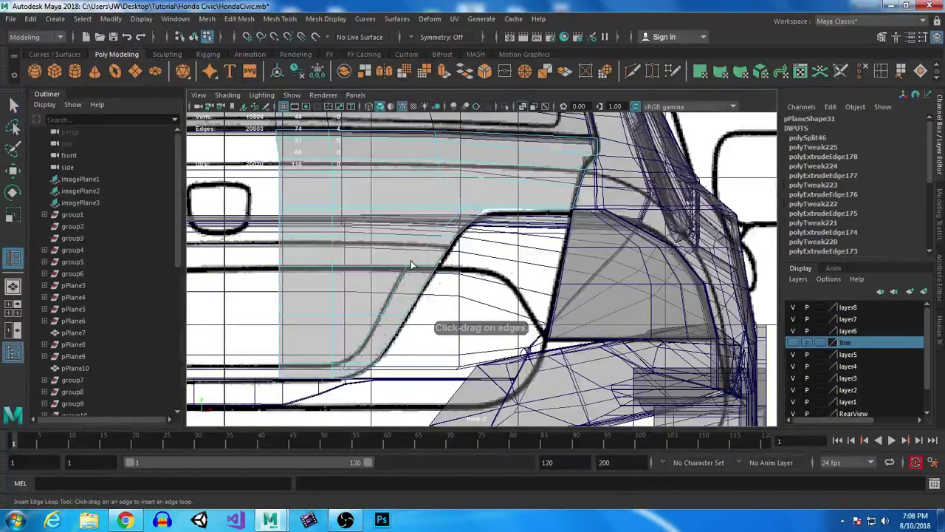
{"action": "left_click", "coordinate": [410, 271]}
Step: Select the four lower faces inside the cut line and push them inward to form a recess in the trunk lid
{"action": "key", "text": "q"}
{"action": "right_click_drag", "start_coordinate": [312, 179], "coordinate": [312, 213]}
{"action": "left_click", "coordinate": [309, 280]}
{"action": "left_click", "coordinate": [375, 293], "text": "shift"}
{"action": "left_click", "coordinate": [350, 340], "text": "shift"}
{"action": "left_click", "coordinate": [308, 340], "text": "shift"}
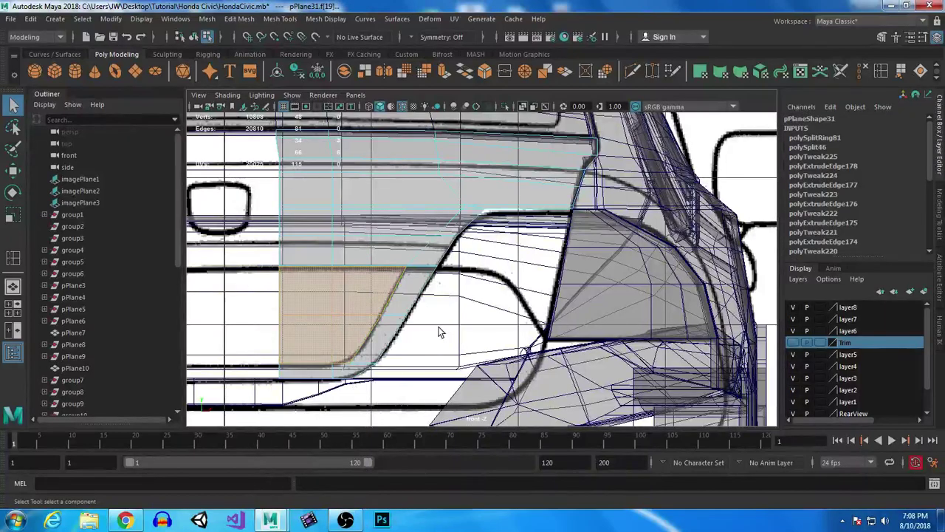
{"action": "key", "text": "space"}
{"action": "key", "text": "space"}
{"action": "left_click_drag", "start_coordinate": [503, 274], "coordinate": [590, 355], "text": "alt"}
{"action": "key", "text": "w"}
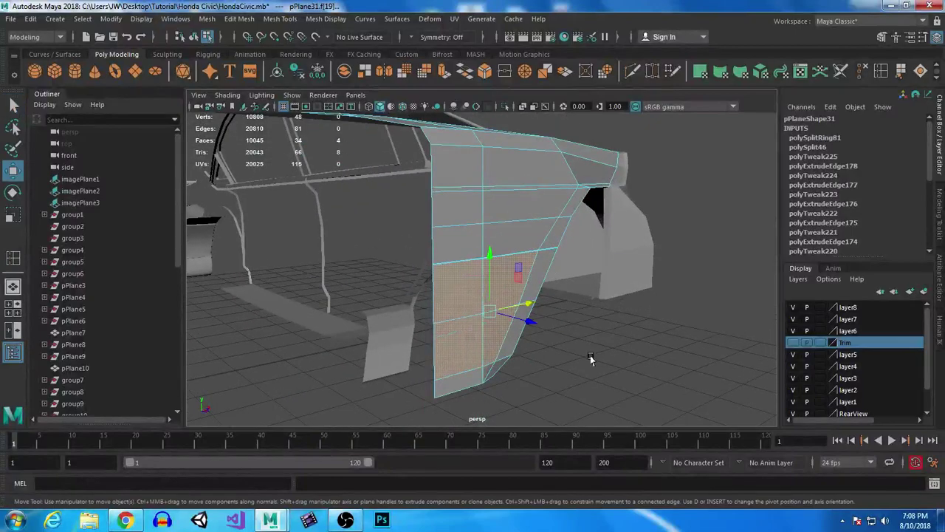
{"action": "left_click_drag", "start_coordinate": [527, 341], "coordinate": [683, 360], "text": "alt"}
{"action": "left_click_drag", "start_coordinate": [563, 215], "coordinate": [637, 345], "text": "alt"}
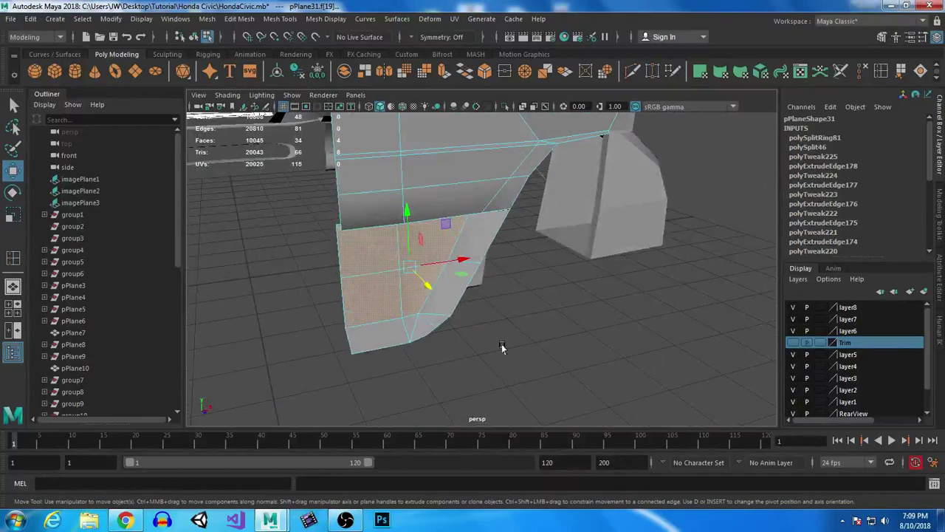
Step: Extrude the lower trunk lid's slanted outer edges and bottom edges outward and downward as a new surrounding strip
{"action": "key", "text": "space"}
{"action": "key", "text": "space"}
{"action": "right_click_drag", "start_coordinate": [422, 290], "coordinate": [427, 146]}
{"action": "left_click", "coordinate": [421, 287]}
{"action": "left_click", "coordinate": [398, 337], "text": "shift"}
{"action": "left_click", "coordinate": [365, 371], "text": "shift"}
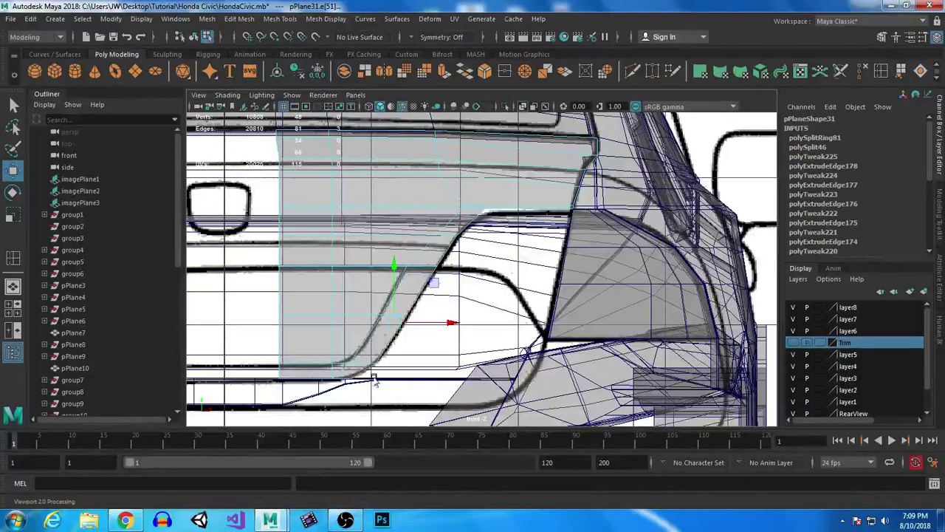
{"action": "left_click", "coordinate": [340, 379], "text": "shift"}
{"action": "left_click", "coordinate": [299, 378], "text": "shift"}
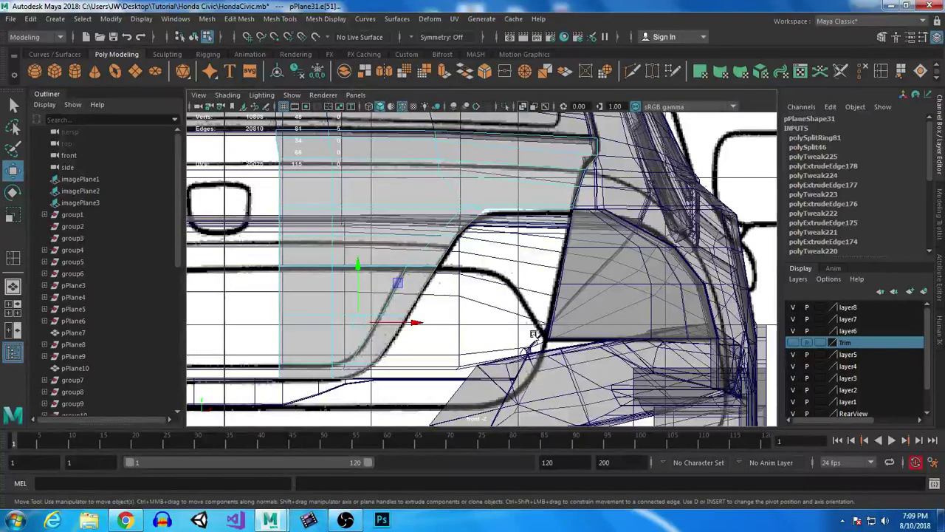
{"action": "key", "text": "ctrl+e"}
{"action": "left_click_drag", "start_coordinate": [416, 323], "coordinate": [438, 326]}
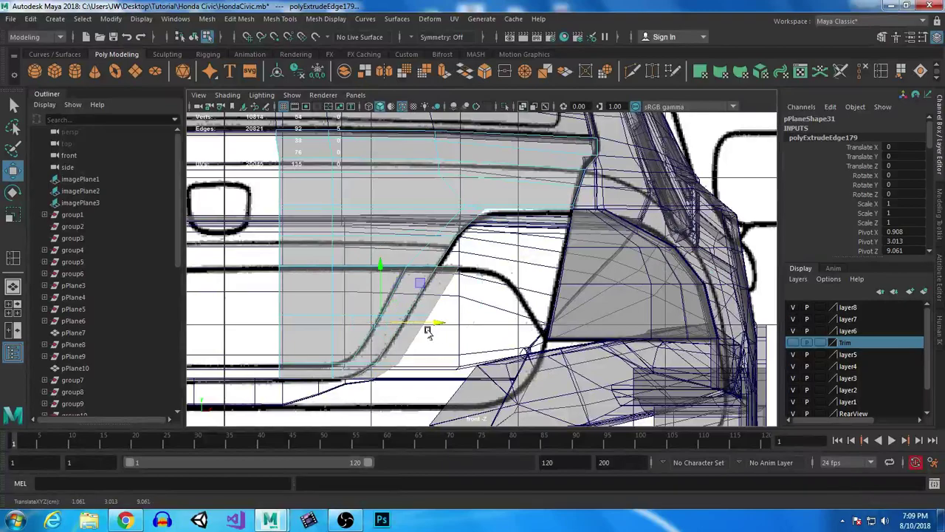
{"action": "left_click_drag", "start_coordinate": [381, 264], "coordinate": [379, 283]}
Step: Align the new strip's inner bottom vertex with the car's centre line and lower its bottom row to the blueprint's bottom line
{"action": "right_click_drag", "start_coordinate": [331, 359], "coordinate": [279, 181]}
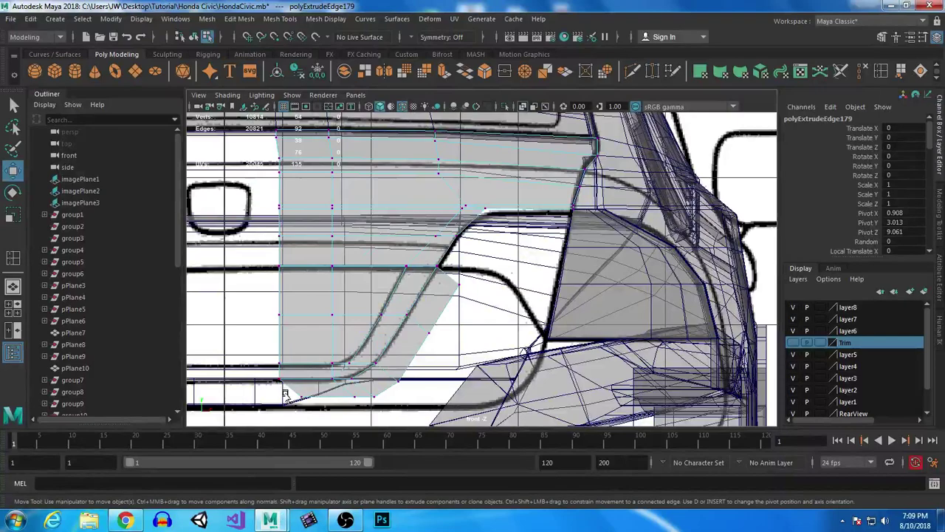
{"action": "left_click_drag", "start_coordinate": [317, 420], "coordinate": [319, 421]}
{"action": "left_click_drag", "start_coordinate": [359, 396], "coordinate": [336, 396]}
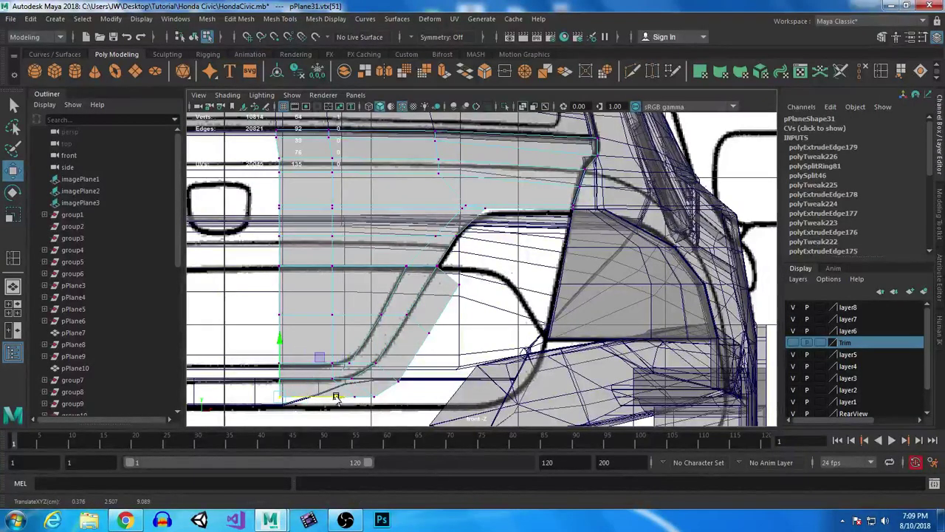
{"action": "left_click_drag", "start_coordinate": [249, 392], "coordinate": [402, 433]}
{"action": "left_click_drag", "start_coordinate": [327, 337], "coordinate": [325, 345]}
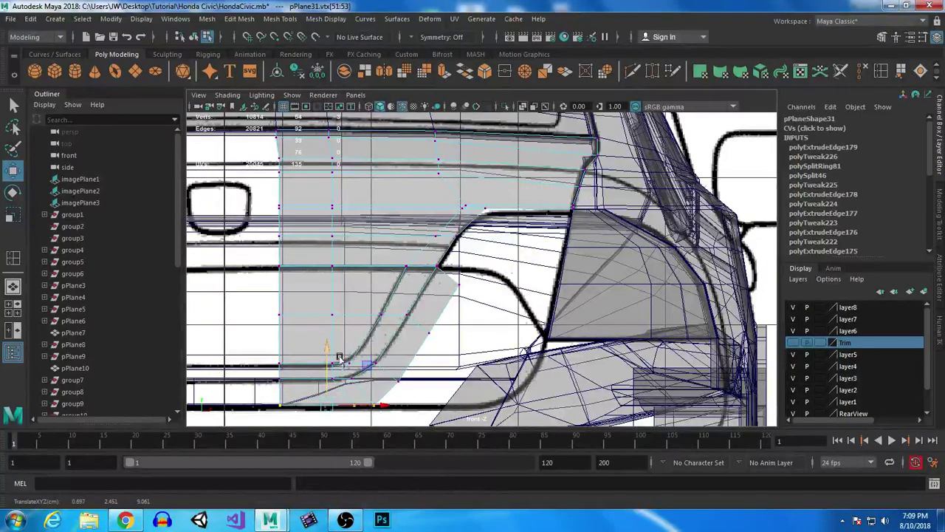
Step: Spread the strip's outer vertices outward into a nearly vertical side and raise the top one to the horizontal blueprint line
{"action": "left_click_drag", "start_coordinate": [391, 372], "coordinate": [436, 406]}
{"action": "left_click", "coordinate": [433, 333]}
{"action": "left_click_drag", "start_coordinate": [441, 337], "coordinate": [475, 352]}
{"action": "left_click", "coordinate": [435, 401]}
{"action": "left_click_drag", "start_coordinate": [435, 401], "coordinate": [445, 373]}
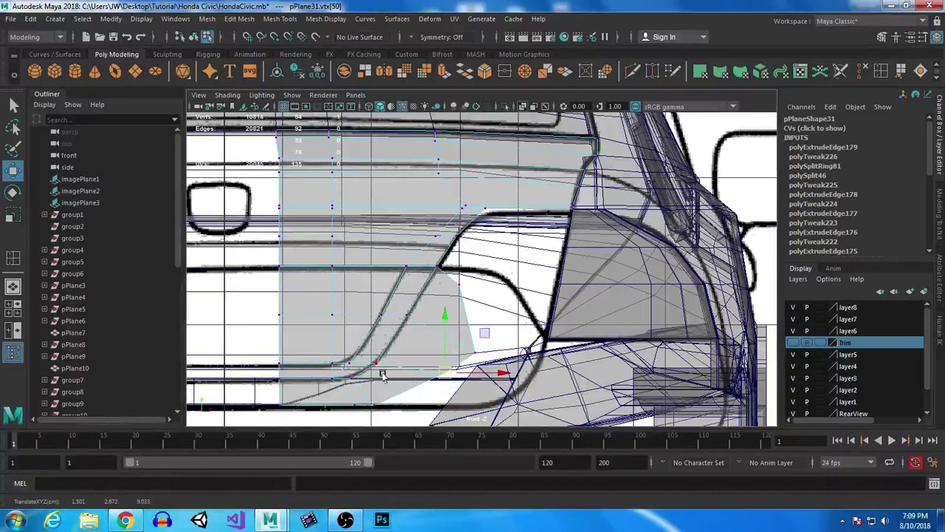
{"action": "left_click", "coordinate": [476, 357]}
{"action": "left_click_drag", "start_coordinate": [529, 354], "coordinate": [515, 353]}
{"action": "left_click_drag", "start_coordinate": [470, 278], "coordinate": [447, 293]}
{"action": "left_click_drag", "start_coordinate": [458, 232], "coordinate": [456, 219]}
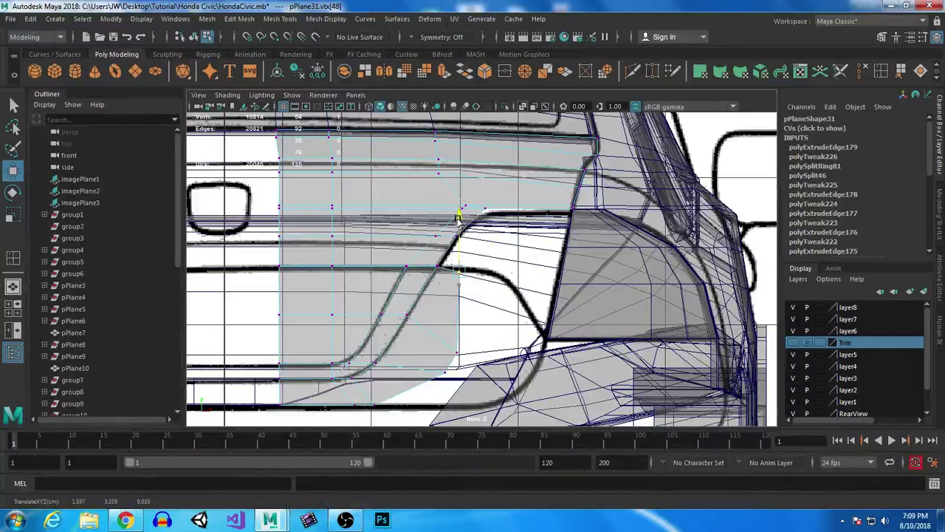
Step: Extrude the strip's outer edges sideways three times in straight vertical columns, reaching the lower corner of the side body panel
{"action": "right_click_drag", "start_coordinate": [451, 296], "coordinate": [452, 151]}
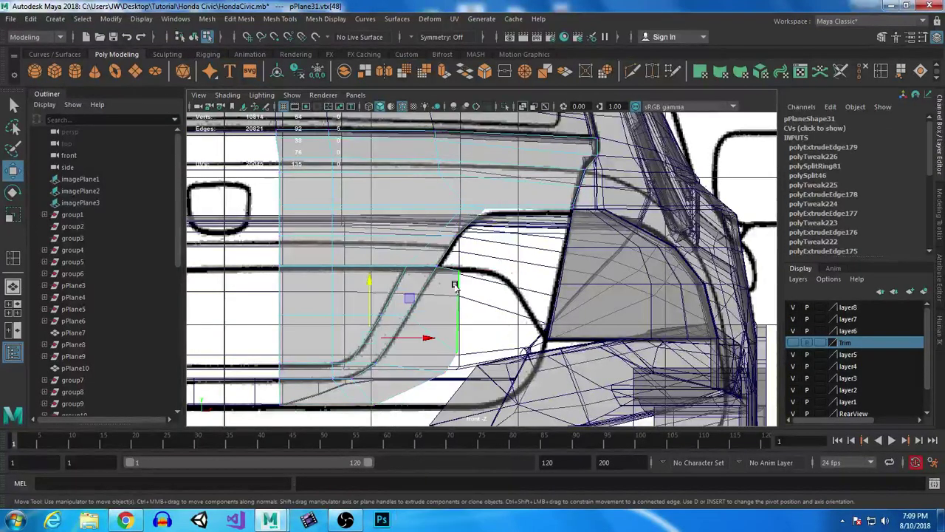
{"action": "left_click", "coordinate": [459, 310]}
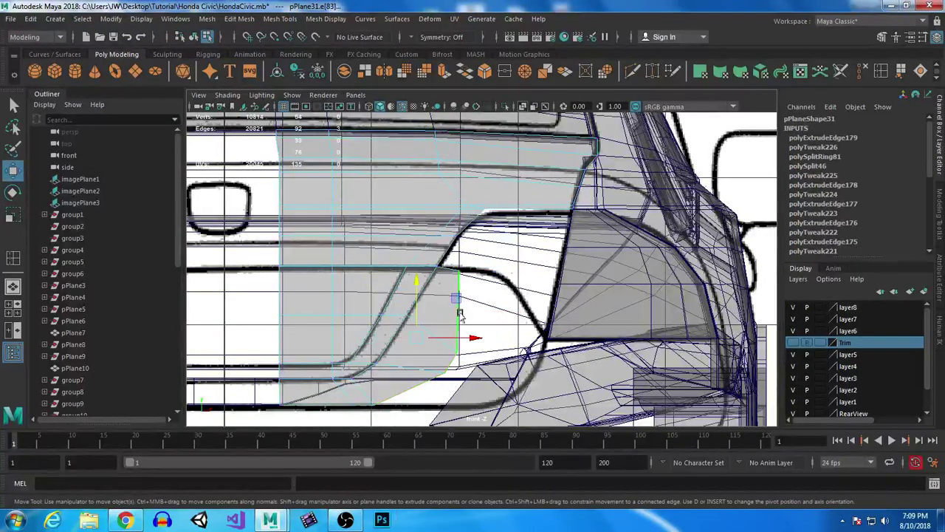
{"action": "key", "text": "ctrl+e"}
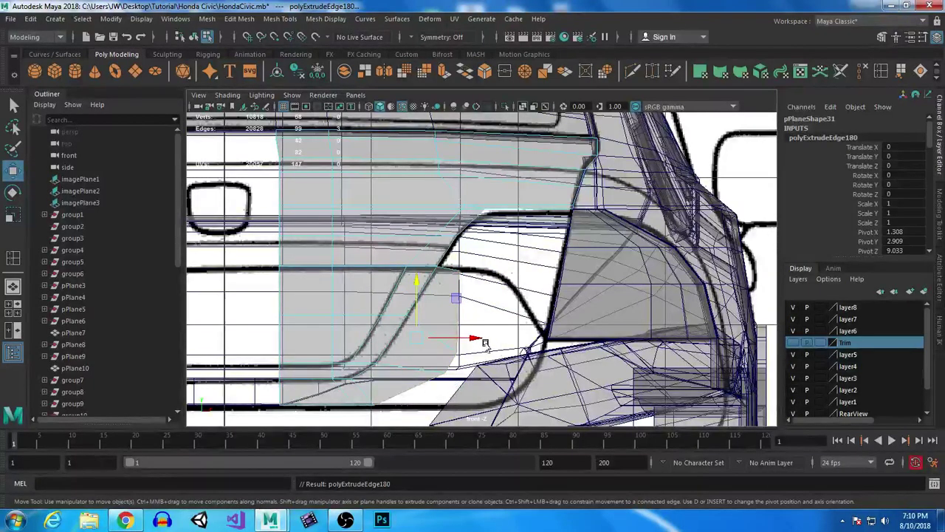
{"action": "left_click_drag", "start_coordinate": [477, 338], "coordinate": [373, 341]}
{"action": "key", "text": "r"}
{"action": "key", "text": "w"}
{"action": "left_click_drag", "start_coordinate": [521, 336], "coordinate": [574, 341]}
{"action": "key", "text": "ctrl+e"}
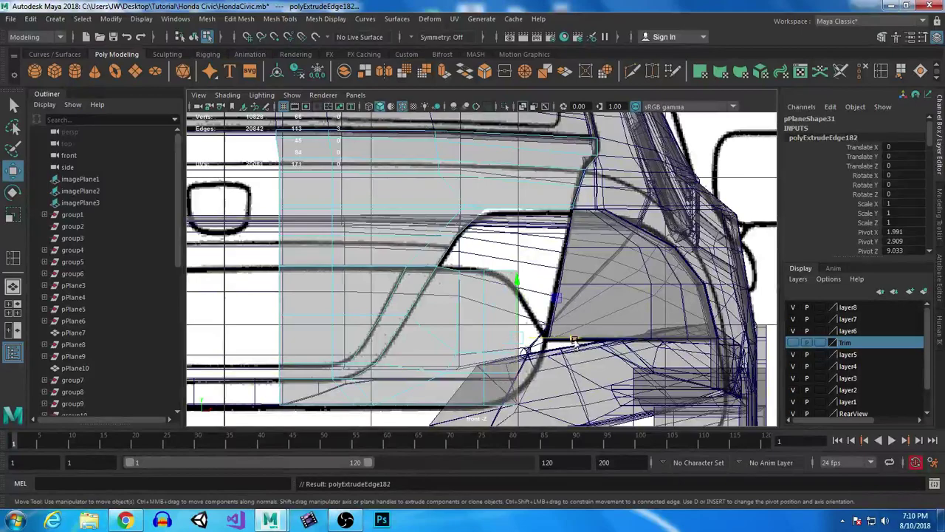
{"action": "key", "text": "ctrl+e"}
Step: Move the top vertices of the extruded columns onto the curved blueprint line, bringing the outermost ones to the side panel's lower corner
{"action": "right_click_drag", "start_coordinate": [439, 322], "coordinate": [381, 177]}
{"action": "middle_click_drag", "start_coordinate": [517, 304], "coordinate": [487, 266], "text": "alt"}
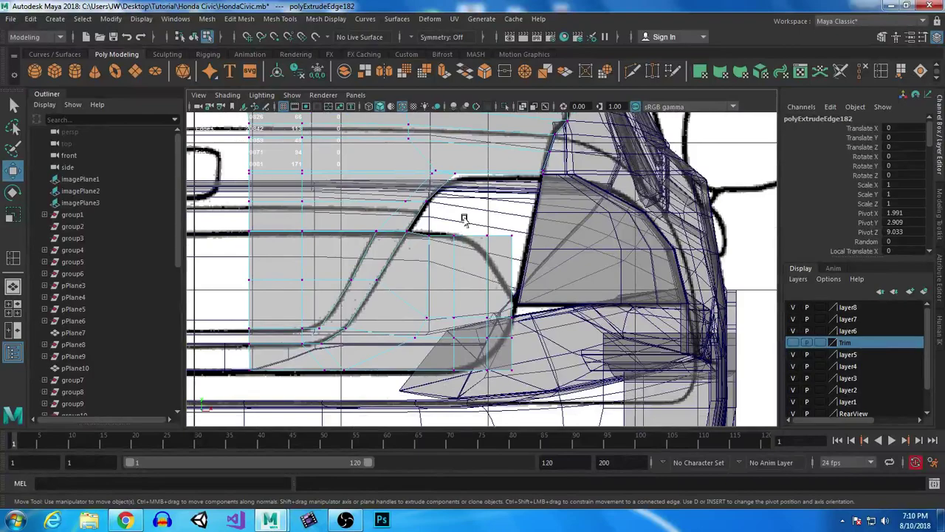
{"action": "left_click_drag", "start_coordinate": [513, 248], "coordinate": [521, 257]}
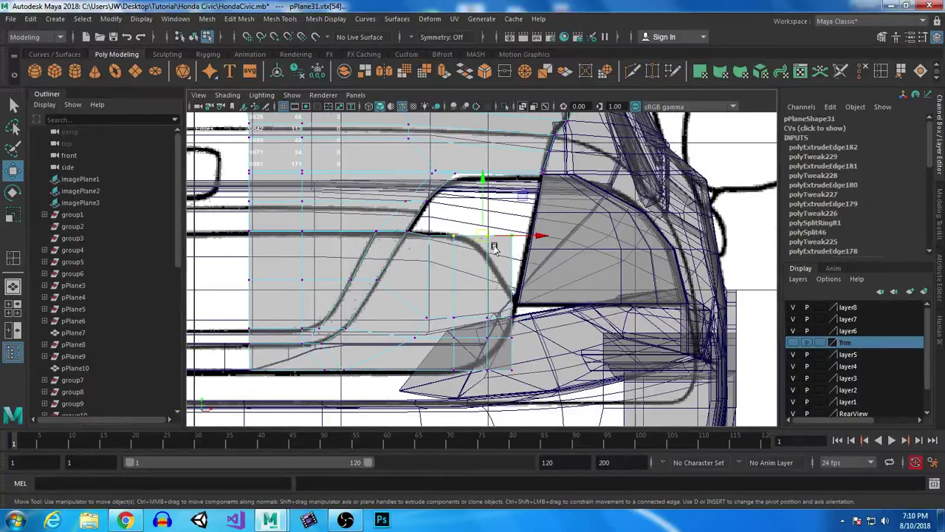
{"action": "left_click_drag", "start_coordinate": [481, 175], "coordinate": [482, 177]}
{"action": "left_click_drag", "start_coordinate": [466, 216], "coordinate": [561, 258]}
{"action": "left_click_drag", "start_coordinate": [500, 180], "coordinate": [515, 238]}
{"action": "left_click", "coordinate": [513, 257]}
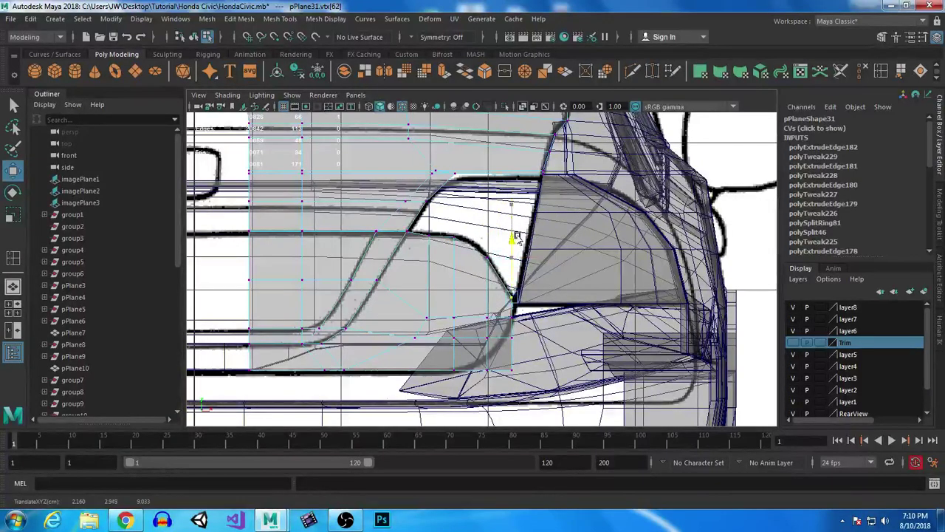
{"action": "left_click", "coordinate": [514, 304]}
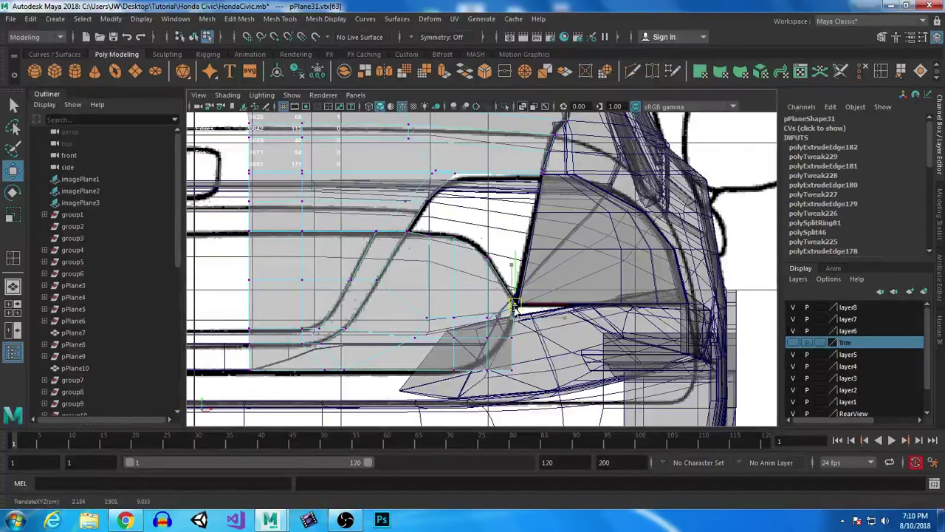
Step: Move the lower outer vertices of the extruded columns inward to follow the rounded bottom corner on the blueprint
{"action": "left_click_drag", "start_coordinate": [514, 307], "coordinate": [535, 404]}
{"action": "left_click_drag", "start_coordinate": [551, 358], "coordinate": [488, 361]}
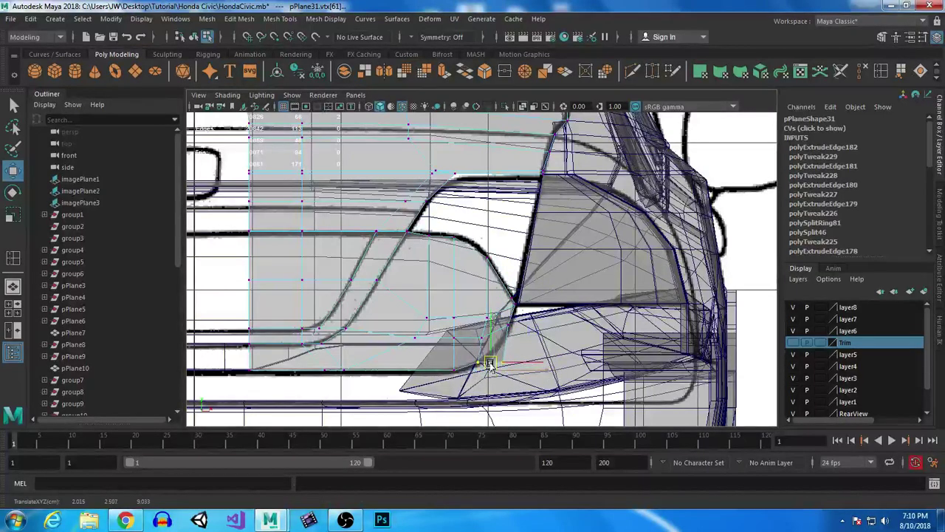
{"action": "left_click_drag", "start_coordinate": [523, 387], "coordinate": [502, 353]}
{"action": "left_click", "coordinate": [498, 344]}
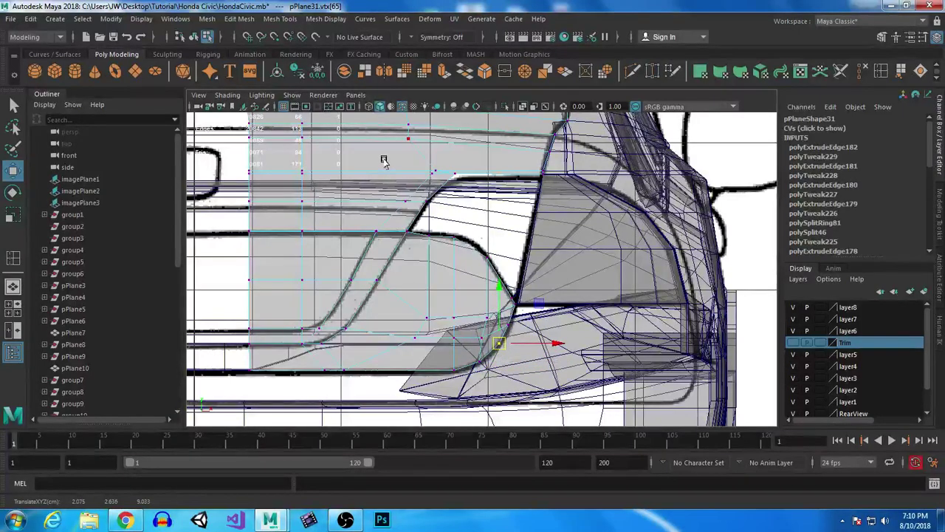
Step: Raise the top vertices of the extruded columns onto the horizontal blueprint line and shift the next one outward along its rounded curve
{"action": "left_click", "coordinate": [448, 176]}
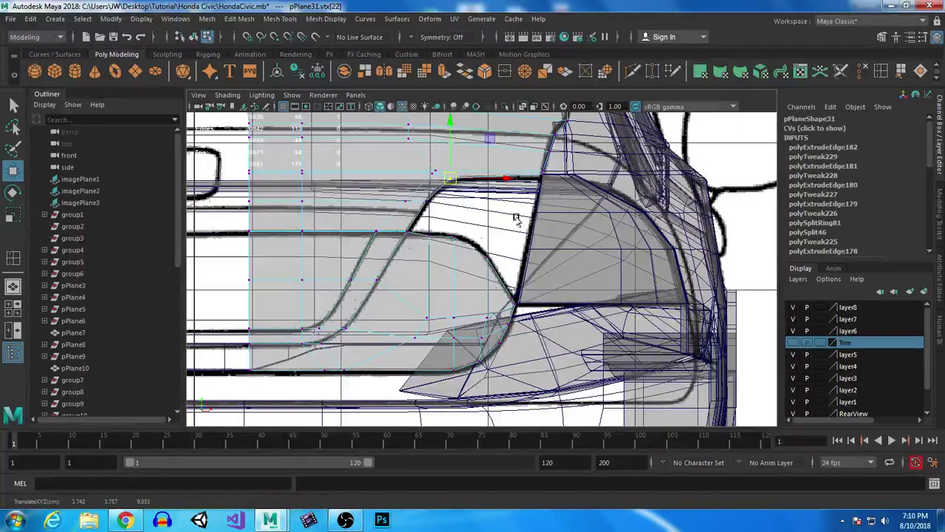
{"action": "left_click", "coordinate": [428, 236]}
{"action": "left_click_drag", "start_coordinate": [426, 181], "coordinate": [429, 175]}
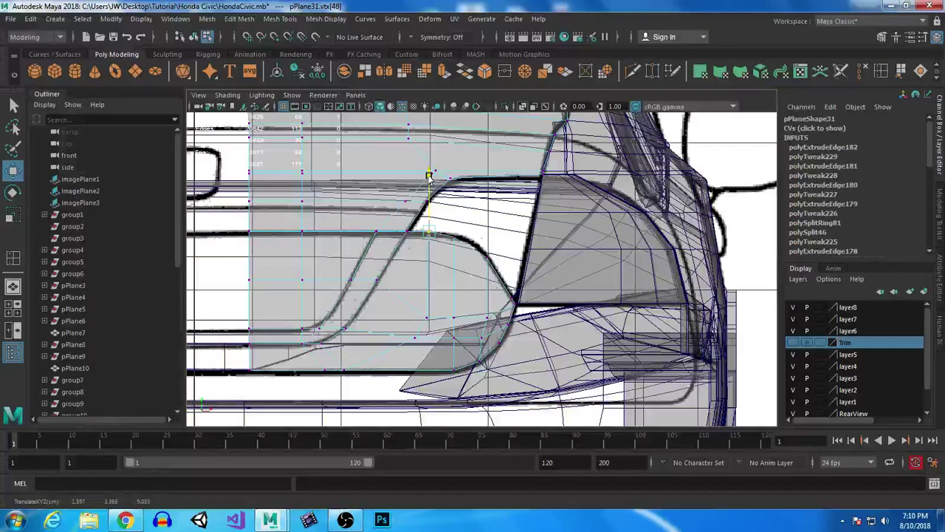
{"action": "left_click", "coordinate": [453, 236]}
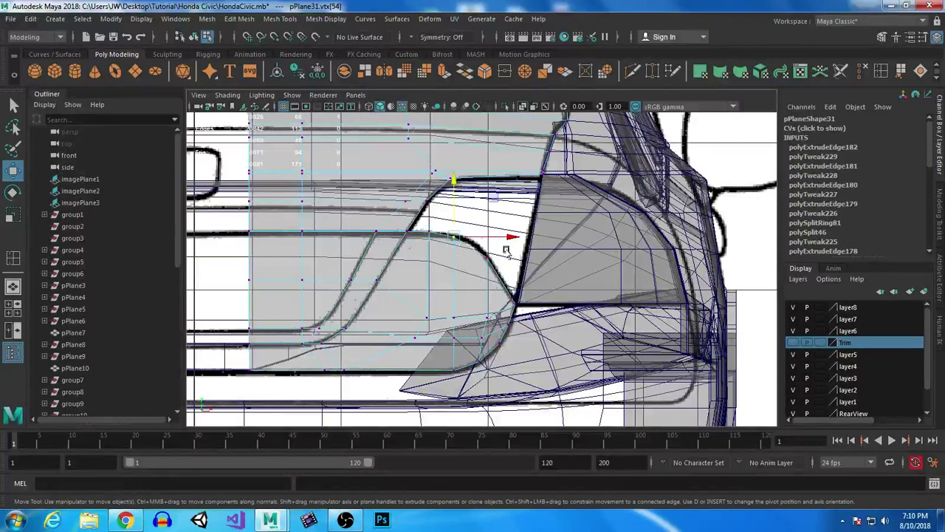
{"action": "left_click_drag", "start_coordinate": [492, 238], "coordinate": [506, 236]}
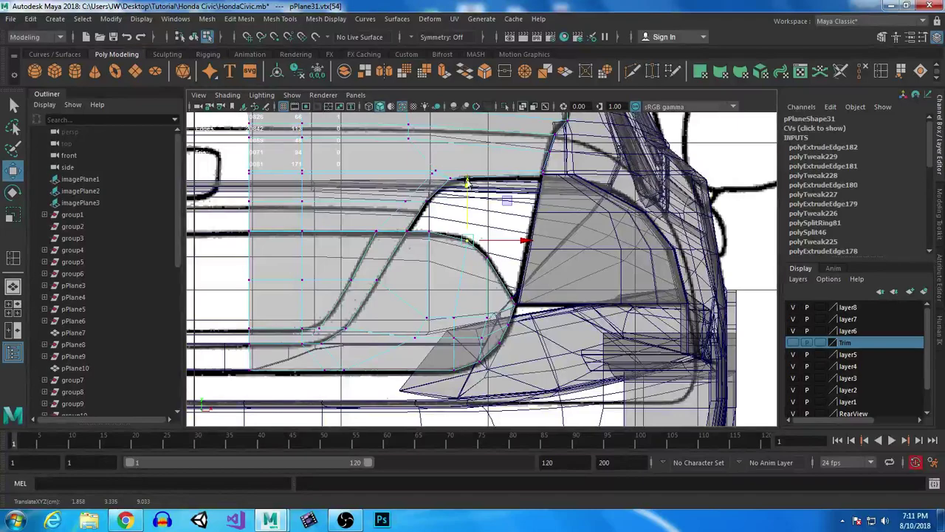
Step: Select the outer border edges of the rear panel and extrude them inward to form a narrow rim
{"action": "right_click_drag", "start_coordinate": [367, 209], "coordinate": [369, 146]}
{"action": "double_click", "coordinate": [249, 186]}
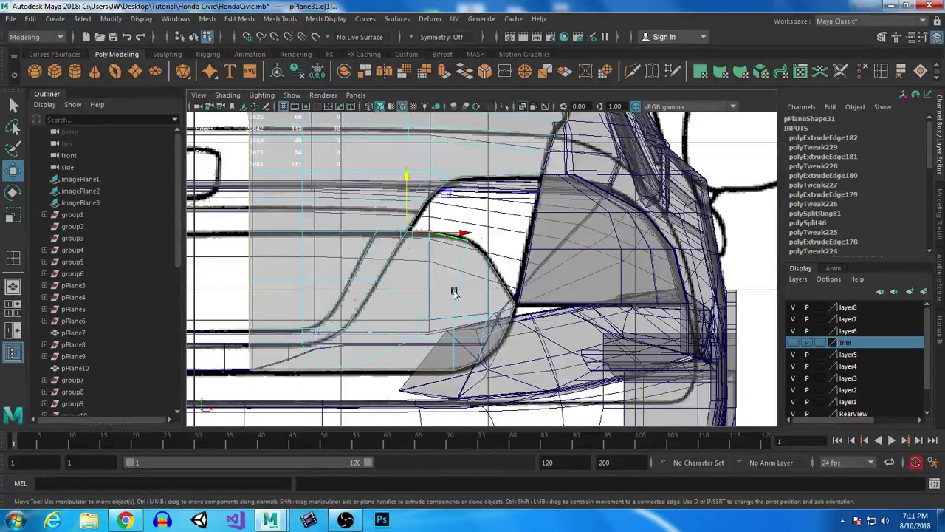
{"action": "middle_click_drag", "start_coordinate": [318, 264], "coordinate": [385, 283], "text": "alt"}
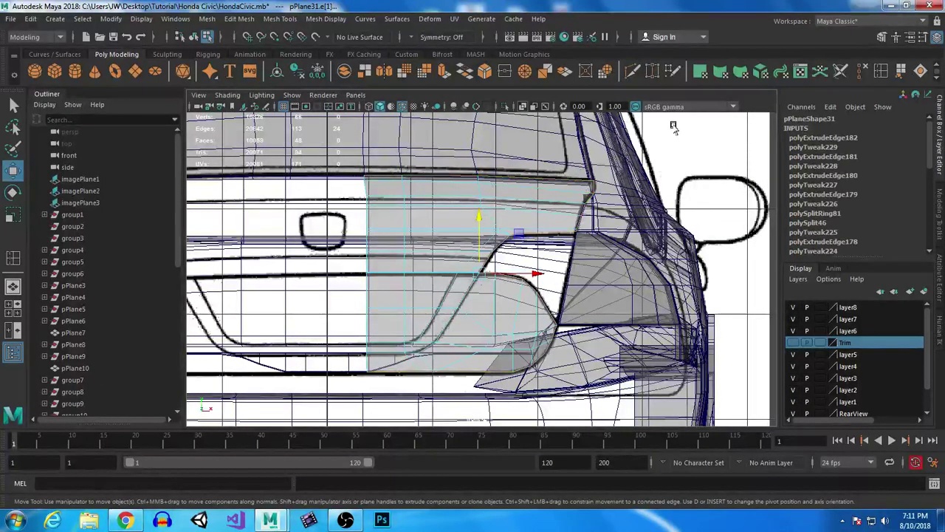
{"action": "key", "text": "space"}
{"action": "key", "text": "space"}
{"action": "left_click_drag", "start_coordinate": [543, 290], "coordinate": [569, 302], "text": "alt"}
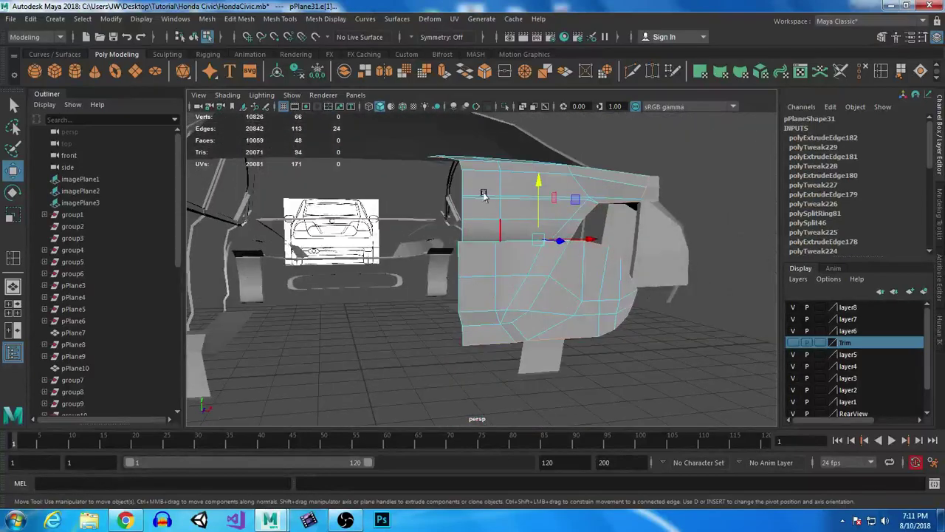
{"action": "left_click_drag", "start_coordinate": [649, 315], "coordinate": [543, 346], "text": "alt"}
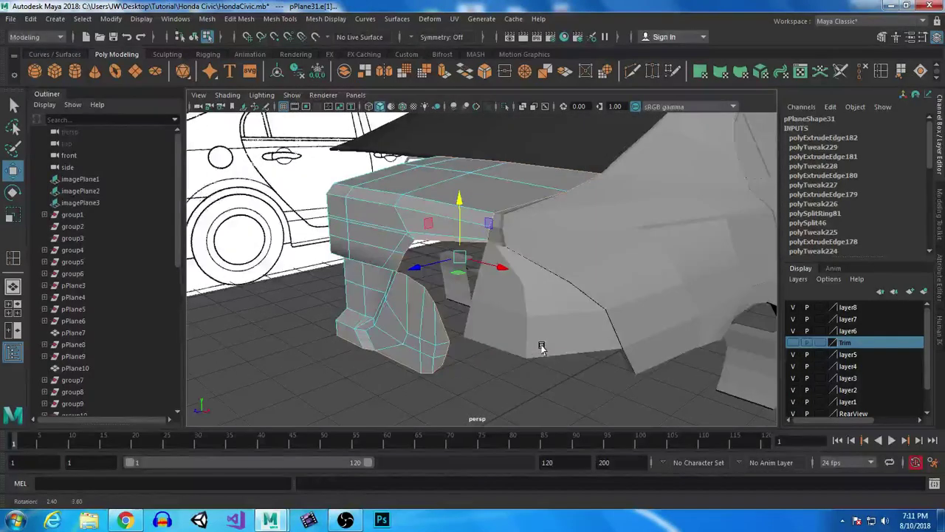
{"action": "left_click_drag", "start_coordinate": [483, 302], "coordinate": [445, 313], "text": "alt"}
{"action": "key", "text": "space"}
{"action": "key", "text": "space"}
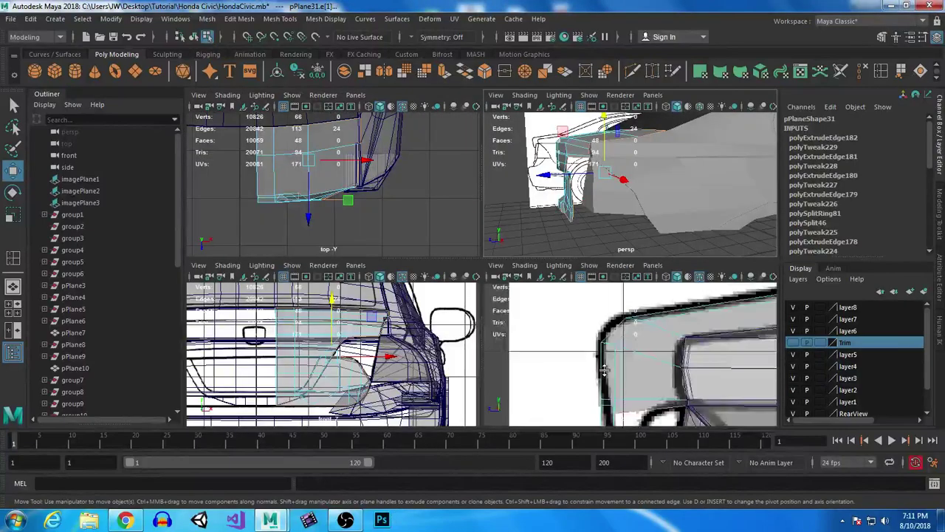
{"action": "middle_click_drag", "start_coordinate": [534, 333], "coordinate": [496, 167], "text": "alt"}
{"action": "middle_click_drag", "start_coordinate": [540, 236], "coordinate": [544, 182], "text": "alt"}
{"action": "right_click_drag", "start_coordinate": [534, 342], "coordinate": [515, 185], "text": "alt"}
{"action": "middle_click_drag", "start_coordinate": [618, 260], "coordinate": [613, 216], "text": "alt"}
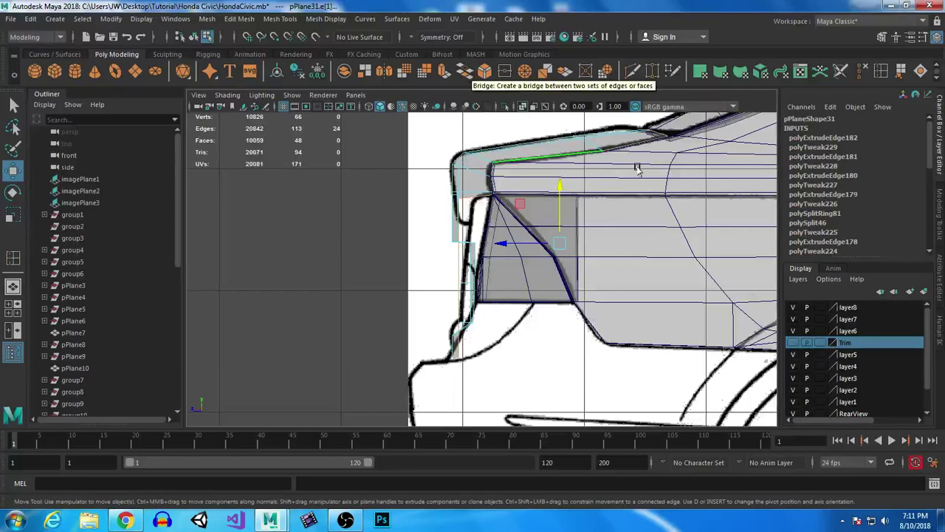
{"action": "key", "text": "space"}
{"action": "key", "text": "space"}
{"action": "left_click_drag", "start_coordinate": [445, 251], "coordinate": [507, 252], "text": "alt"}
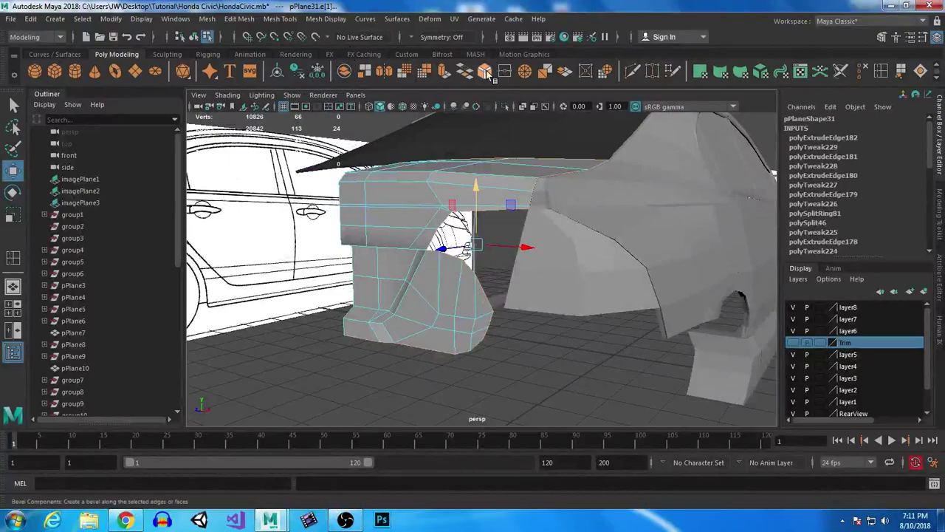
{"action": "left_click", "coordinate": [444, 74]}
{"action": "left_click_drag", "start_coordinate": [557, 213], "coordinate": [455, 163], "text": "alt"}
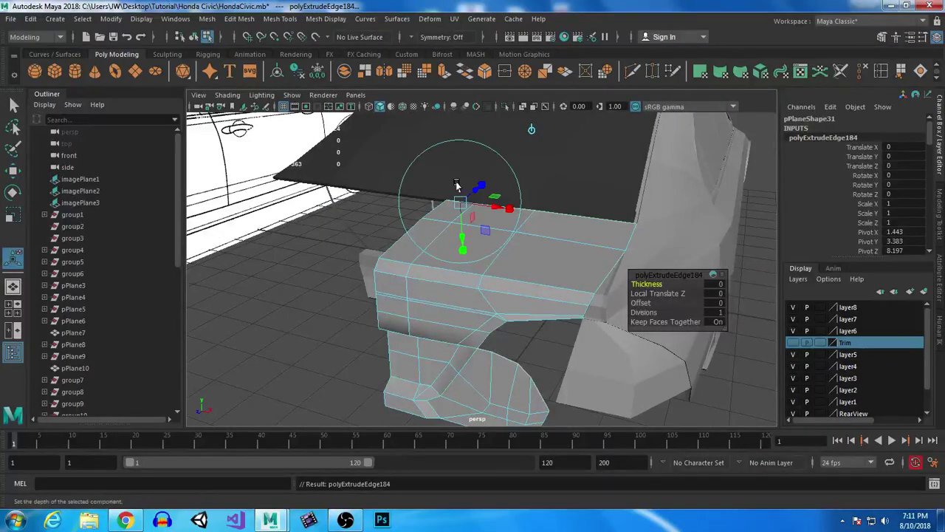
{"action": "left_click_drag", "start_coordinate": [460, 237], "coordinate": [460, 241]}
Step: Preview the rear panel smoothed, inspect its rim and lower section from several angles, and return it to the unsmoothed display
{"action": "key", "text": "3"}
{"action": "right_click_drag", "start_coordinate": [587, 359], "coordinate": [42, 161], "text": "alt"}
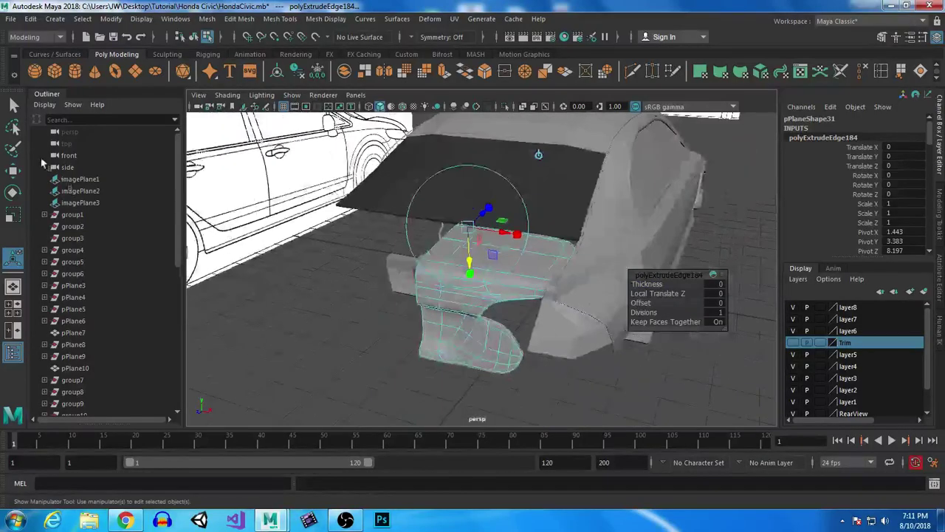
{"action": "left_click_drag", "start_coordinate": [460, 264], "coordinate": [449, 285], "text": "alt"}
{"action": "left_click", "coordinate": [13, 105]}
{"action": "right_click_drag", "start_coordinate": [443, 244], "coordinate": [489, 189]}
{"action": "left_click", "coordinate": [594, 329]}
{"action": "left_click_drag", "start_coordinate": [596, 329], "coordinate": [454, 270], "text": "alt"}
{"action": "left_click_drag", "start_coordinate": [341, 273], "coordinate": [449, 312], "text": "alt"}
{"action": "left_click", "coordinate": [430, 372]}
{"action": "left_click_drag", "start_coordinate": [508, 363], "coordinate": [473, 328], "text": "alt"}
{"action": "key", "text": "1"}
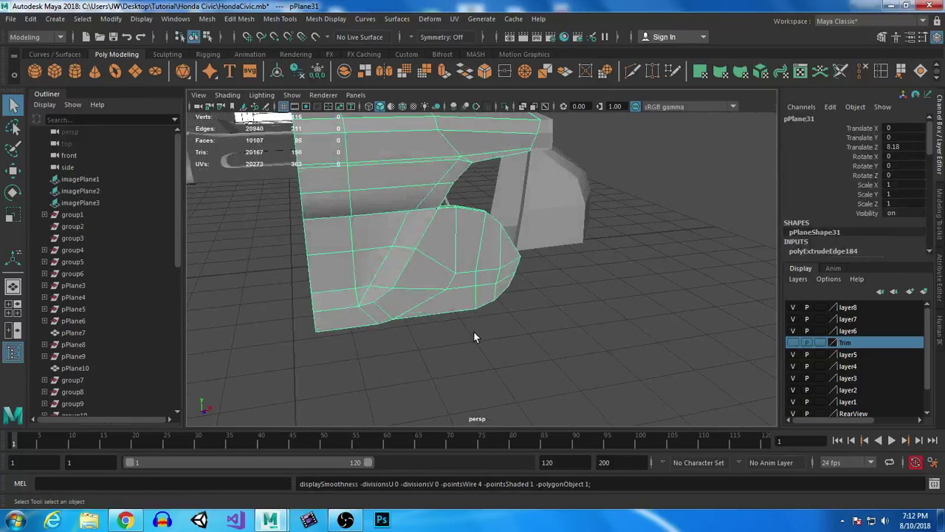
Step: Select the panel's bottom and outer corner vertices and compare their position with the side-view blueprint
{"action": "key", "text": "space"}
{"action": "key", "text": "space"}
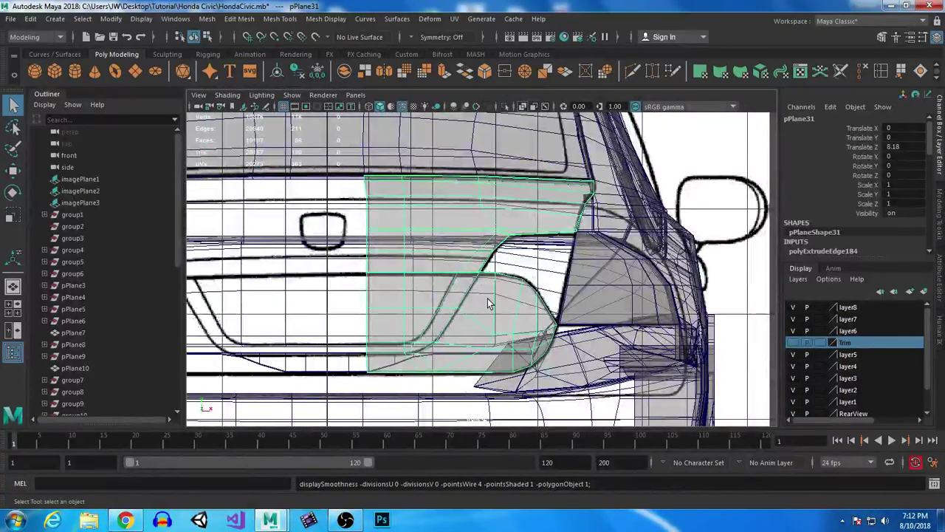
{"action": "right_click_drag", "start_coordinate": [483, 244], "coordinate": [341, 369]}
{"action": "left_click_drag", "start_coordinate": [345, 366], "coordinate": [644, 415]}
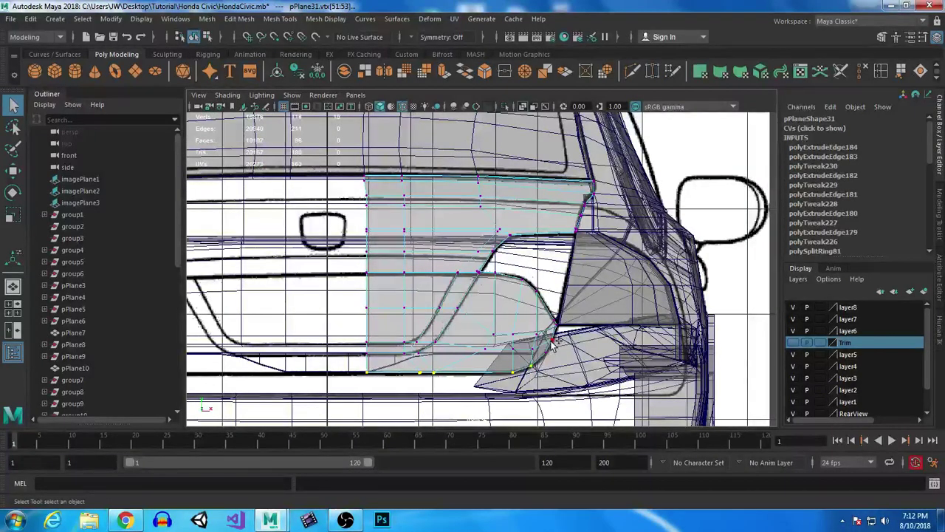
{"action": "key", "text": "space"}
{"action": "key", "text": "space"}
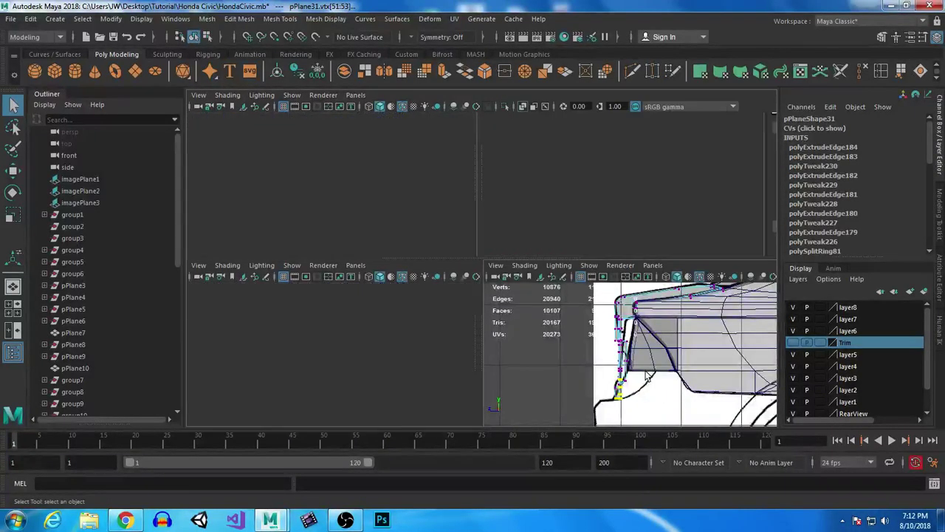
{"action": "scroll", "coordinate": [591, 362], "scroll_direction": "up", "scroll_amount": 2}
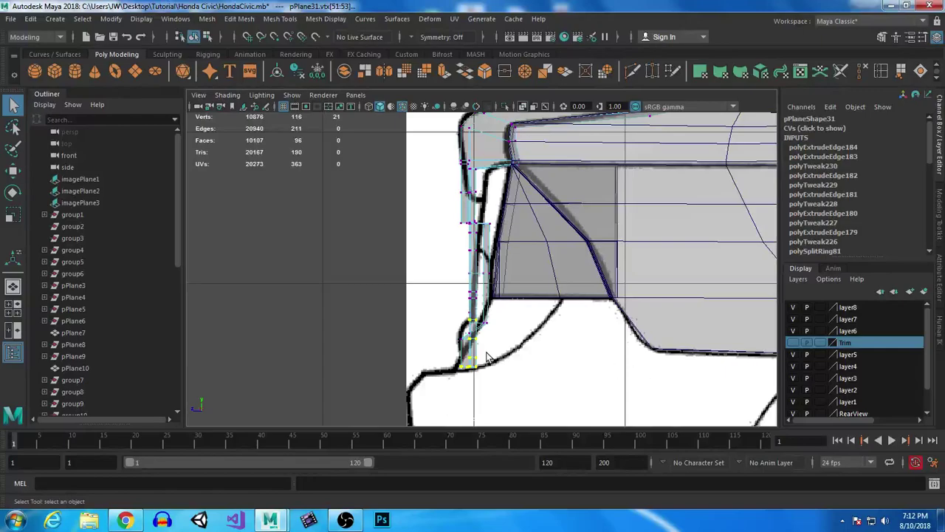
{"action": "scroll", "coordinate": [532, 333], "scroll_direction": "up", "scroll_amount": 3}
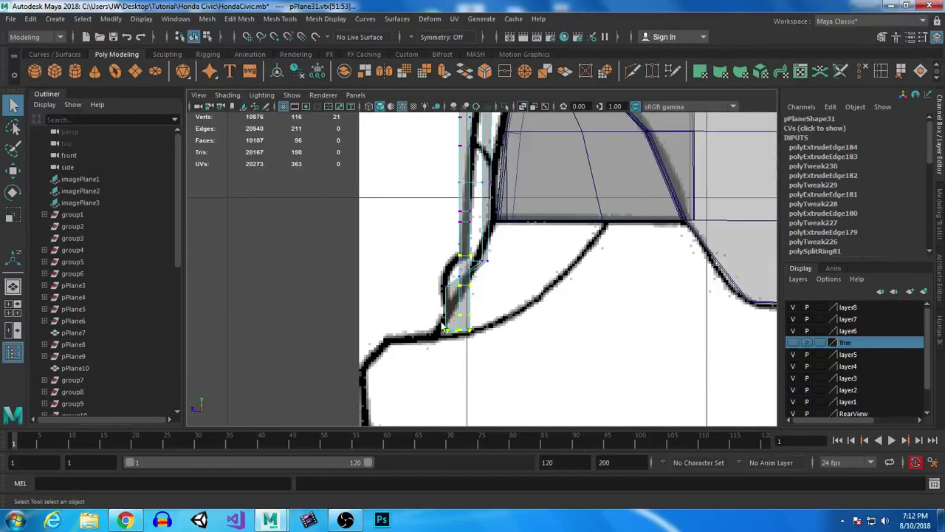
{"action": "scroll", "coordinate": [598, 281], "scroll_direction": "down", "scroll_amount": 4}
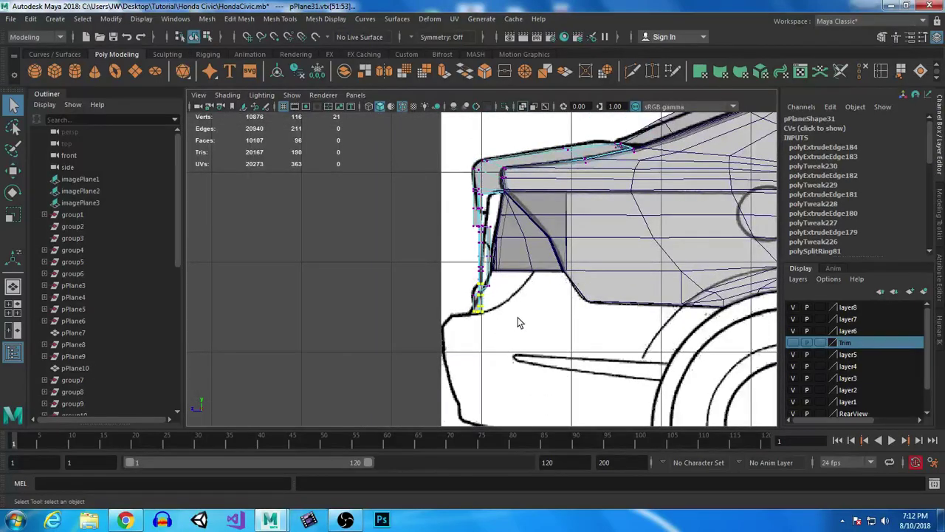
Step: Check the rear shape in the browser's reference photos, opening the black Honda Civic LXS image, and return to Maya
{"action": "left_click", "coordinate": [125, 519]}
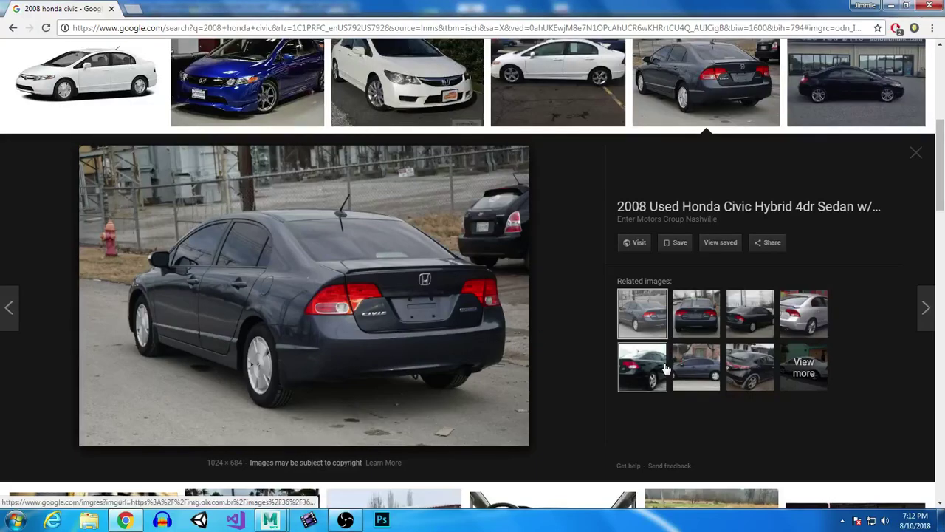
{"action": "left_click", "coordinate": [639, 364]}
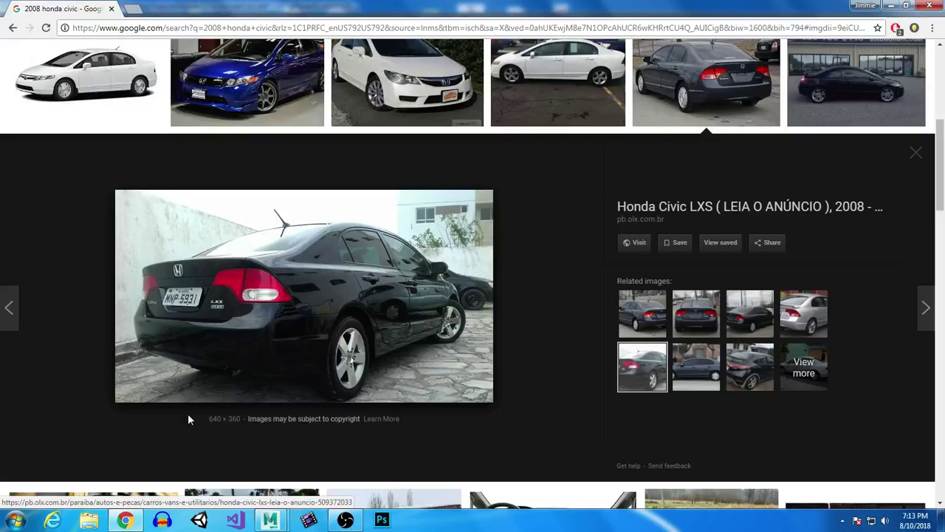
{"action": "mouse_move", "coordinate": [270, 520]}
{"action": "left_click", "coordinate": [303, 447]}
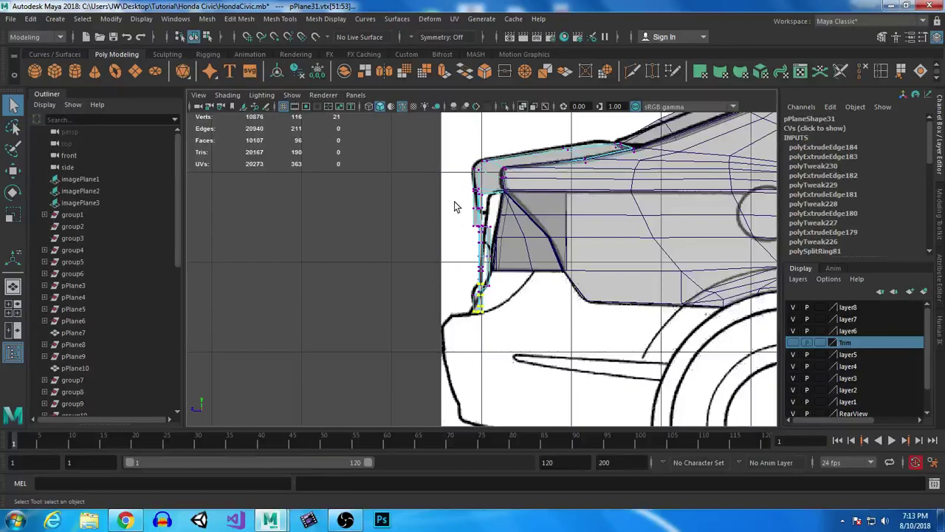
Step: Rotate and move all vertices of the lower rear section in the side view to follow the slanted blueprint line
{"action": "left_click_drag", "start_coordinate": [455, 207], "coordinate": [541, 370]}
{"action": "key", "text": "e"}
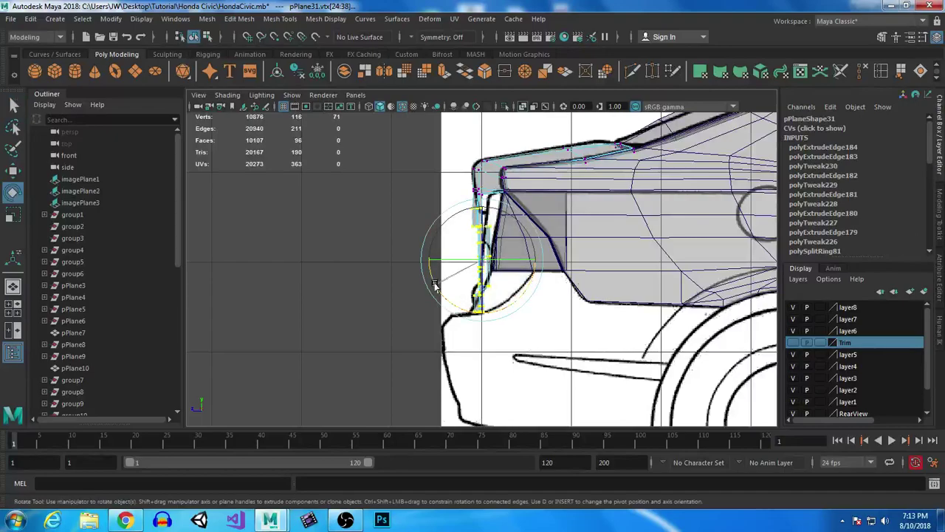
{"action": "left_click_drag", "start_coordinate": [437, 285], "coordinate": [429, 258]}
{"action": "key", "text": "w"}
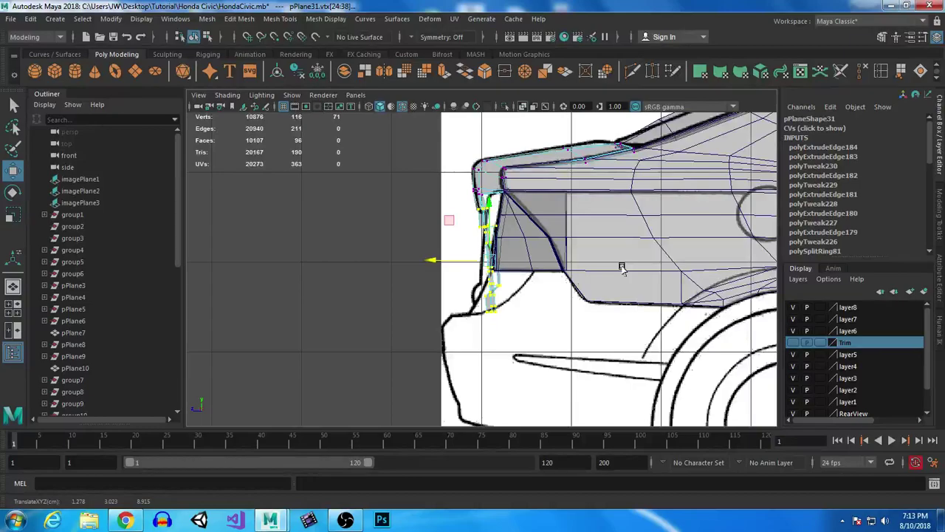
Step: Move the vertex at the trunk lid's lower inner corner toward the car's front, onto the blueprint corner
{"action": "middle_click_drag", "start_coordinate": [453, 201], "coordinate": [446, 270], "text": "alt"}
{"action": "right_click_drag", "start_coordinate": [475, 351], "coordinate": [569, 362], "text": "alt"}
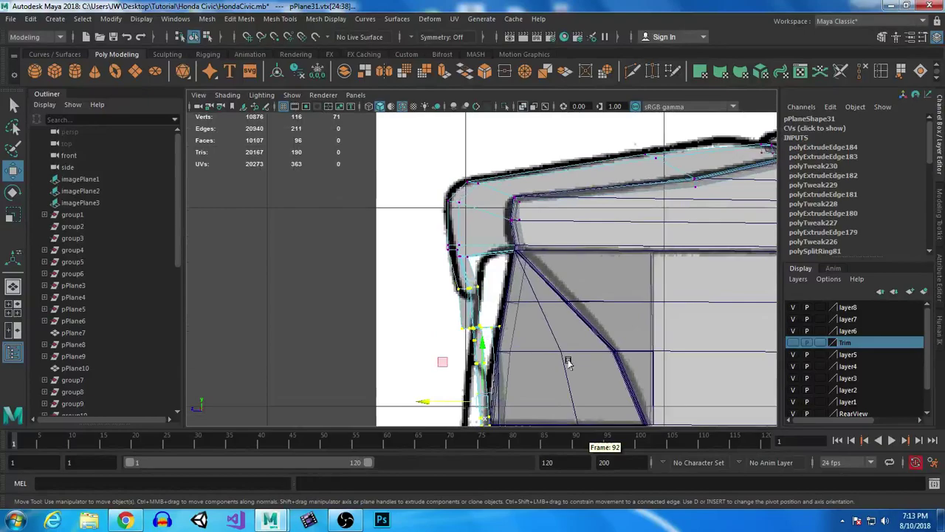
{"action": "left_click", "coordinate": [473, 260]}
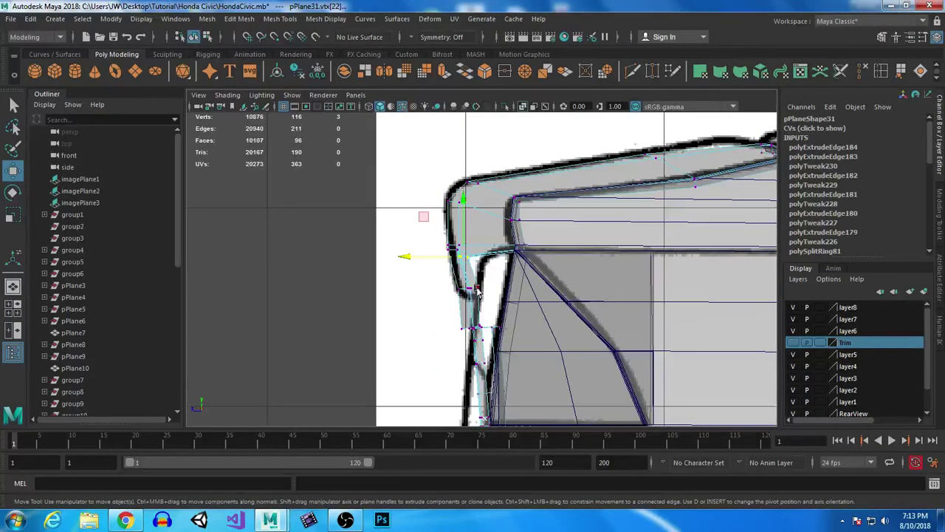
{"action": "left_click_drag", "start_coordinate": [408, 257], "coordinate": [430, 257]}
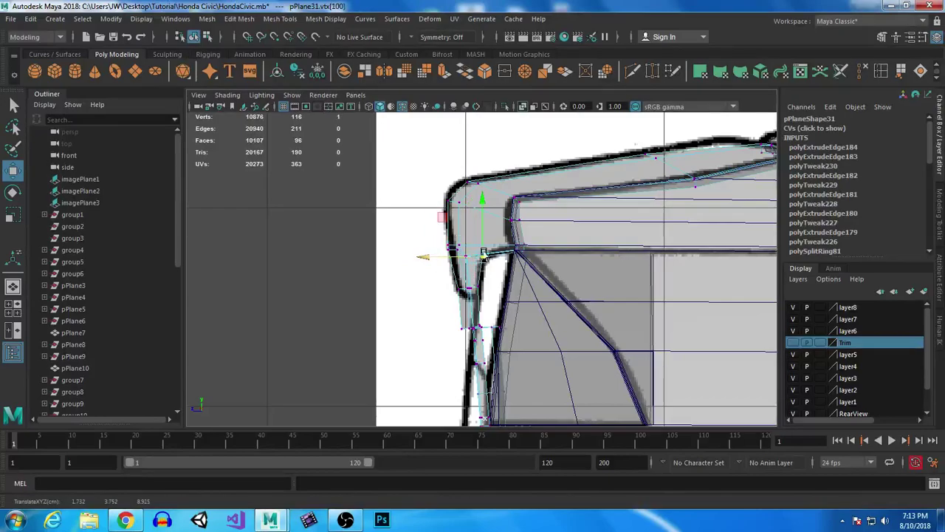
Step: Select the remaining rim vertices at the same lid corner and move them toward the car's front to the blueprint corner
{"action": "key", "text": "space"}
{"action": "key", "text": "space"}
{"action": "left_click_drag", "start_coordinate": [643, 206], "coordinate": [480, 182], "text": "alt"}
{"action": "scroll", "coordinate": [510, 241], "scroll_direction": "up", "scroll_amount": 3}
{"action": "middle_click_drag", "start_coordinate": [457, 186], "coordinate": [491, 341], "text": "alt"}
{"action": "left_click_drag", "start_coordinate": [491, 341], "coordinate": [523, 251], "text": "alt"}
{"action": "left_click", "coordinate": [523, 235], "text": "shift"}
{"action": "key", "text": "space"}
{"action": "key", "text": "space"}
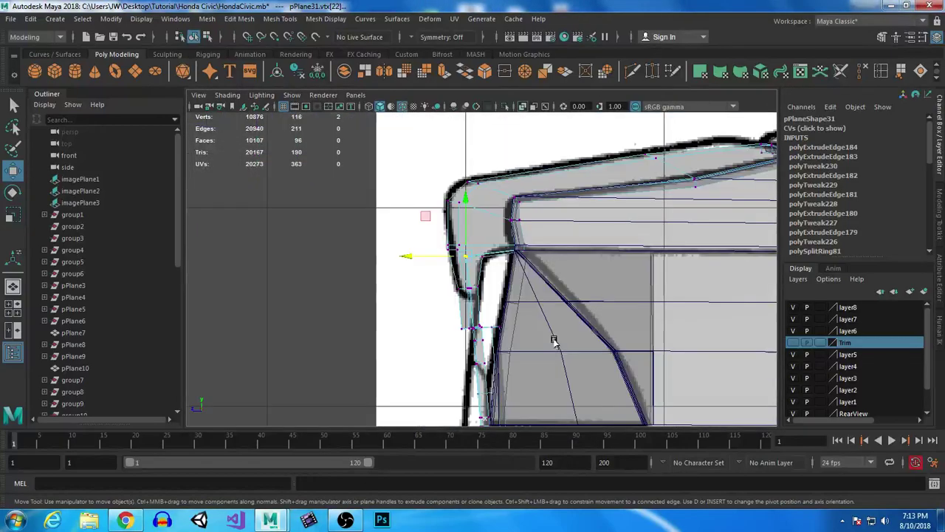
{"action": "left_click_drag", "start_coordinate": [412, 257], "coordinate": [429, 257]}
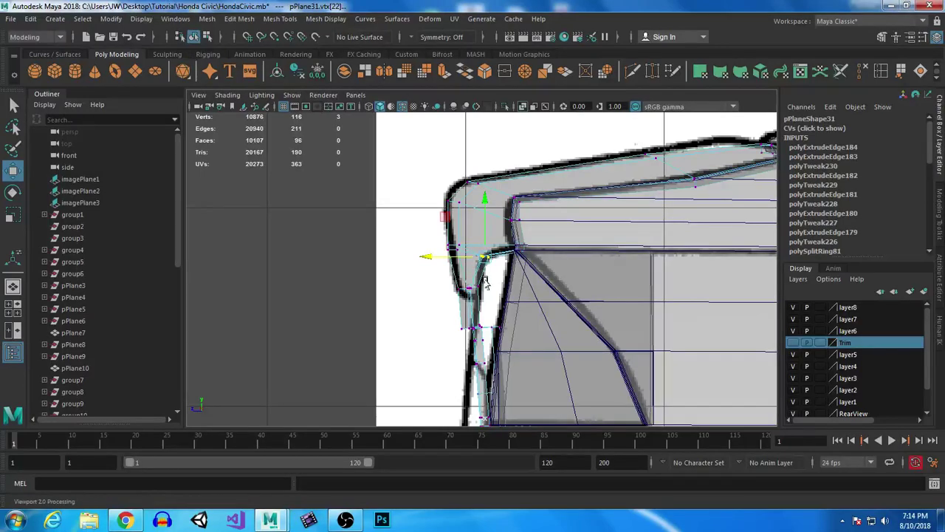
Step: Move the rim vertices just below the lid corner slightly rearward onto the blueprint's inner line
{"action": "scroll", "coordinate": [489, 306], "scroll_direction": "up", "scroll_amount": 5}
{"action": "scroll", "coordinate": [491, 306], "scroll_direction": "up", "scroll_amount": 1}
{"action": "left_click_drag", "start_coordinate": [441, 249], "coordinate": [474, 285]}
{"action": "mouse_move", "coordinate": [415, 263]}
{"action": "left_mouse_down"}
{"action": "mouse_move", "coordinate": [401, 263]}
{"action": "mouse_move", "coordinate": [408, 266]}
{"action": "left_mouse_up"}
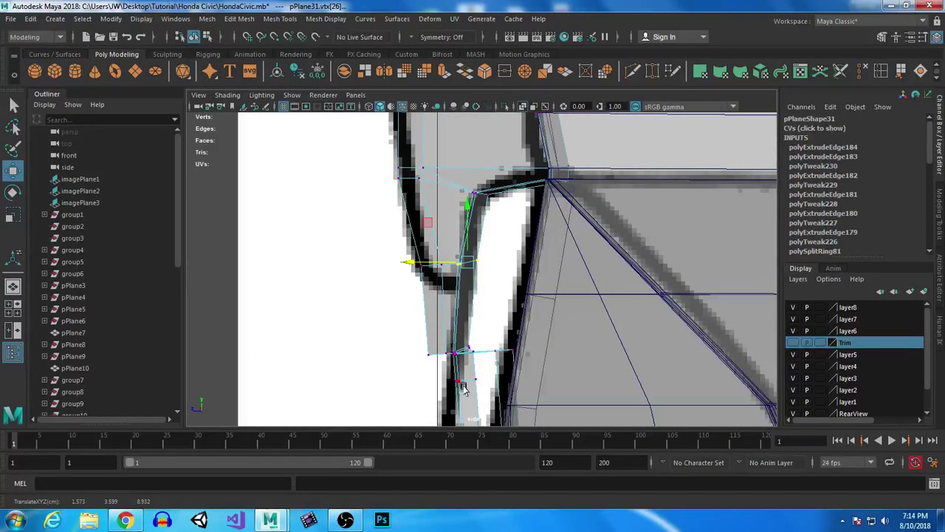
Step: Move the vertices of the middle horizontal row below the lid slightly rearward to even out the recessed section
{"action": "key", "text": "space"}
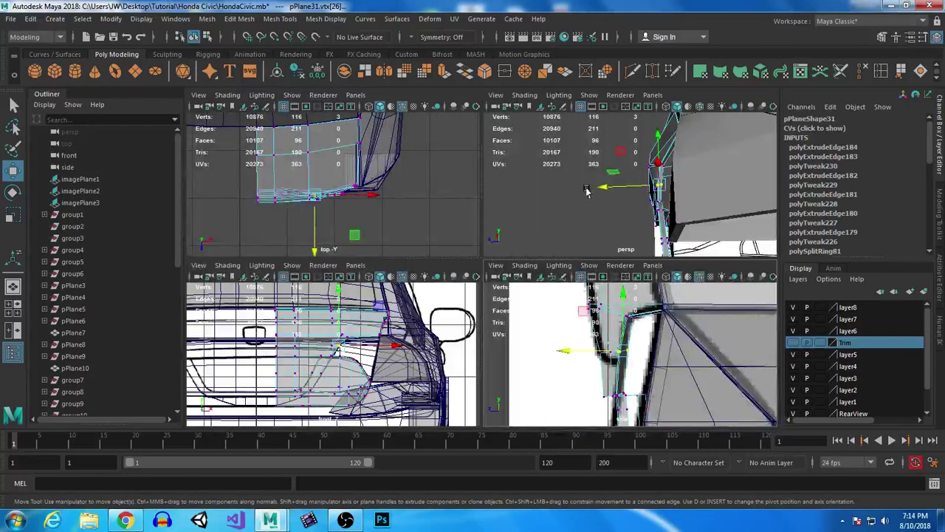
{"action": "key", "text": "space"}
{"action": "left_click_drag", "start_coordinate": [545, 258], "coordinate": [471, 260], "text": "alt"}
{"action": "left_click_drag", "start_coordinate": [524, 274], "coordinate": [443, 277], "text": "alt"}
{"action": "left_click_drag", "start_coordinate": [449, 240], "coordinate": [444, 238]}
{"action": "left_click_drag", "start_coordinate": [437, 269], "coordinate": [633, 308], "text": "alt"}
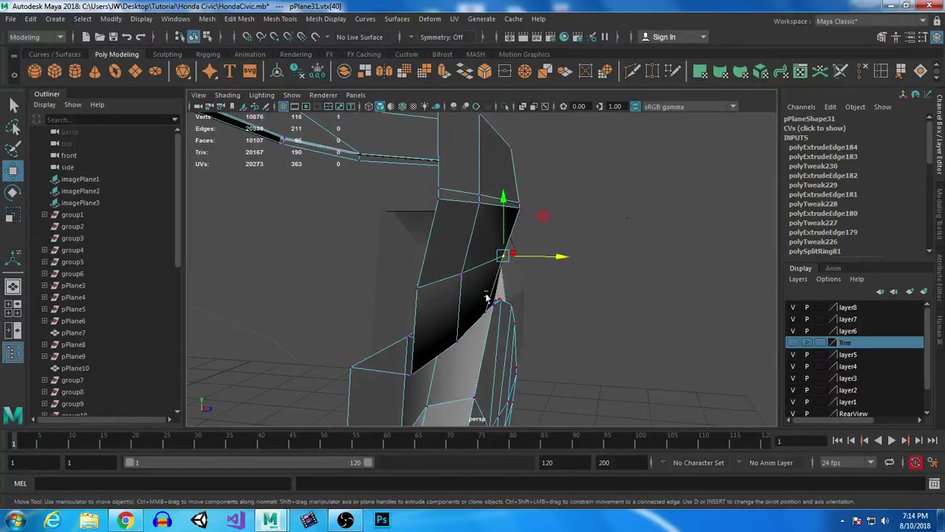
{"action": "left_click_drag", "start_coordinate": [499, 280], "coordinate": [503, 282]}
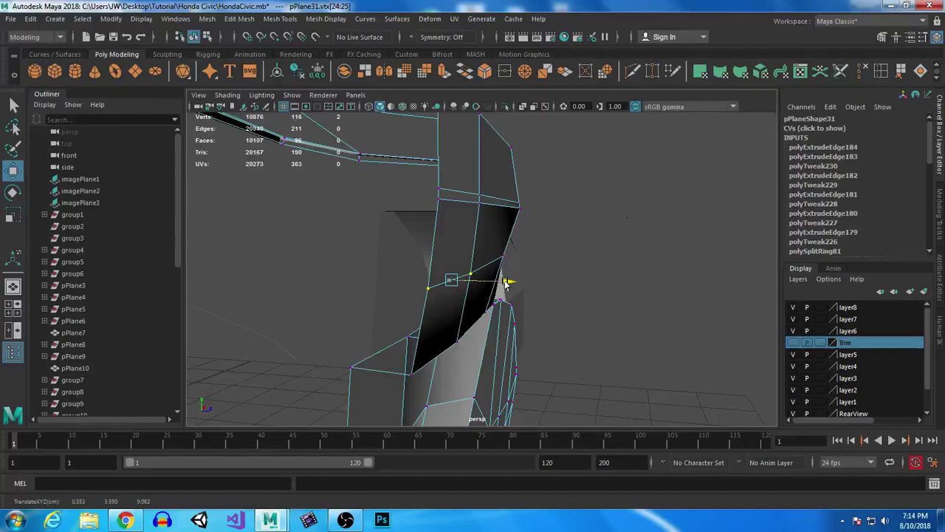
{"action": "left_click_drag", "start_coordinate": [612, 313], "coordinate": [439, 271], "text": "alt"}
Step: Nudge the two neighbouring vertices at the crease between the lid and the recessed section slightly rearward
{"action": "left_click", "coordinate": [496, 273]}
{"action": "scroll", "coordinate": [437, 271], "scroll_direction": "down", "scroll_amount": 3}
{"action": "left_click_drag", "start_coordinate": [531, 332], "coordinate": [526, 287], "text": "alt"}
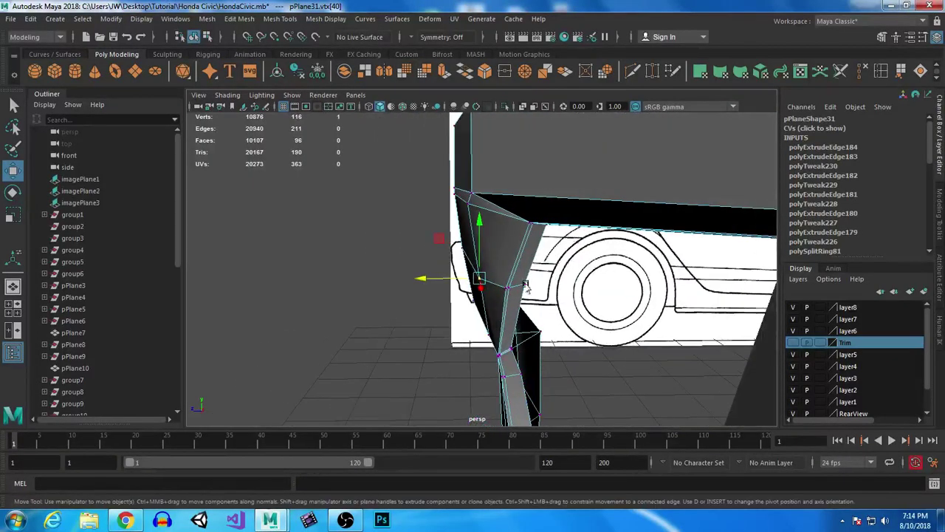
{"action": "left_click", "coordinate": [465, 200]}
{"action": "left_click_drag", "start_coordinate": [414, 205], "coordinate": [412, 205]}
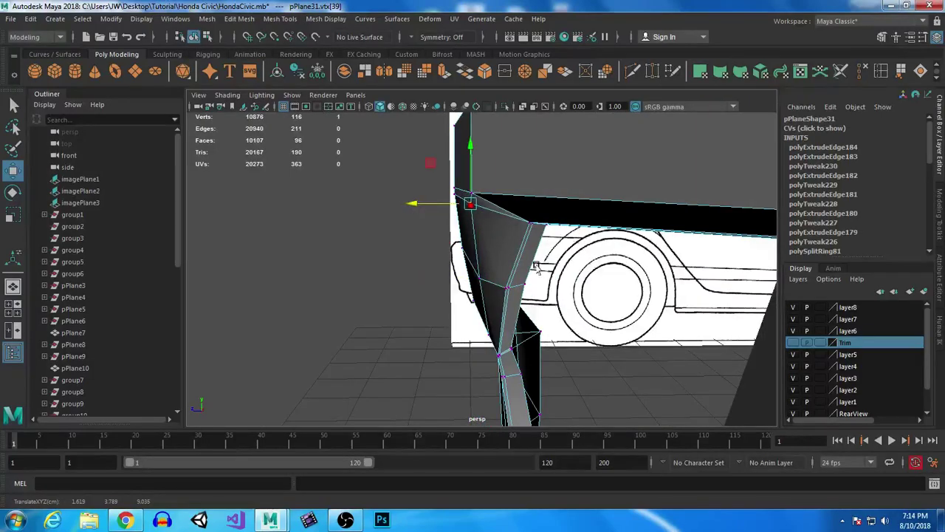
{"action": "left_click_drag", "start_coordinate": [524, 284], "coordinate": [480, 340], "text": "alt"}
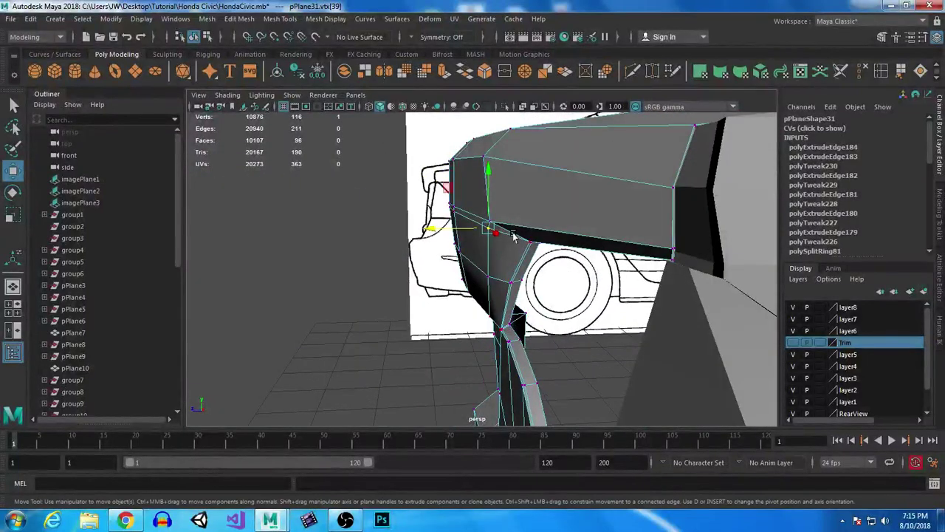
{"action": "scroll", "coordinate": [515, 234], "scroll_direction": "up", "scroll_amount": 4}
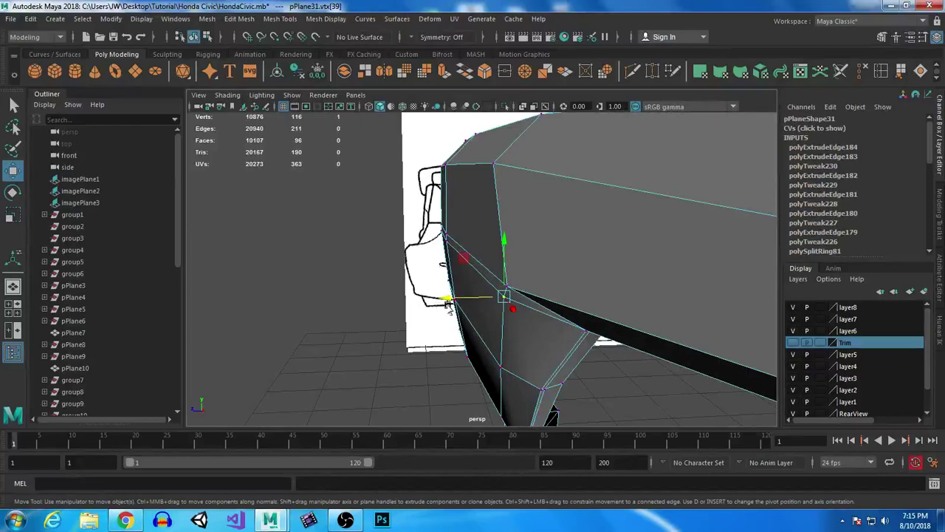
{"action": "left_click_drag", "start_coordinate": [447, 301], "coordinate": [451, 288]}
{"action": "left_click", "coordinate": [510, 286]}
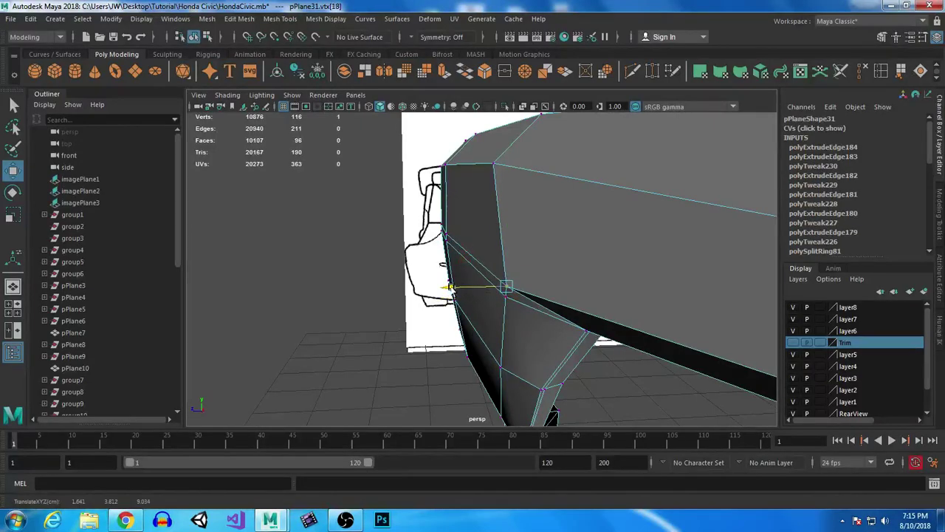
{"action": "left_click_drag", "start_coordinate": [576, 364], "coordinate": [570, 360], "text": "alt"}
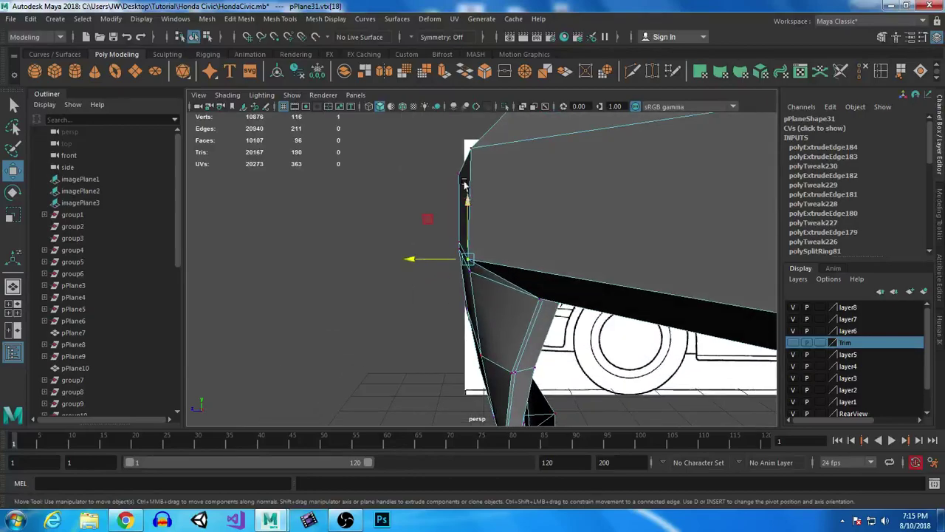
{"action": "left_click_drag", "start_coordinate": [423, 261], "coordinate": [412, 260]}
Step: Insert an edge loop close to the horizontal crease under the lid's lower lip
{"action": "left_click_drag", "start_coordinate": [537, 336], "coordinate": [423, 269], "text": "alt"}
{"action": "mouse_move", "coordinate": [566, 326]}
{"action": "left_mouse_down", "text": "alt"}
{"action": "mouse_move", "coordinate": [512, 268]}
{"action": "mouse_move", "coordinate": [563, 313]}
{"action": "left_mouse_up", "text": "alt"}
{"action": "left_click_drag", "start_coordinate": [485, 353], "coordinate": [701, 137], "text": "alt"}
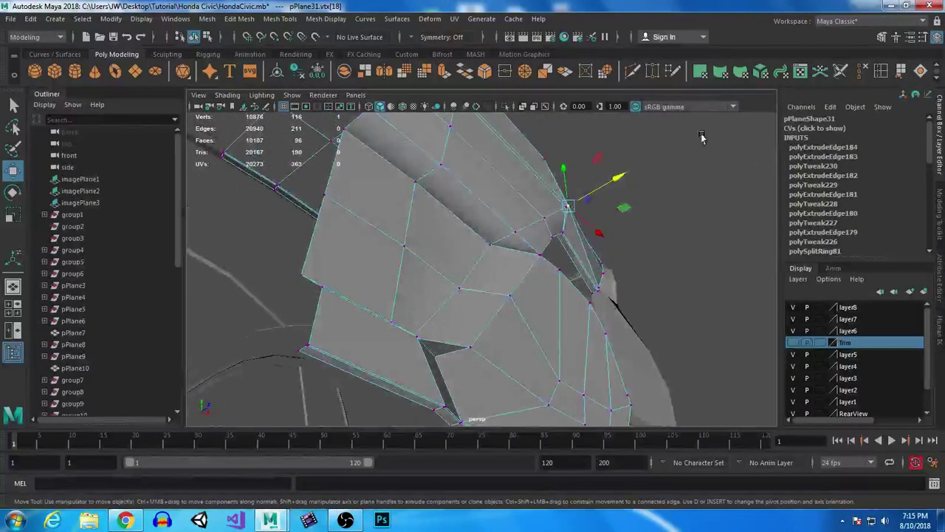
{"action": "left_click", "coordinate": [881, 70]}
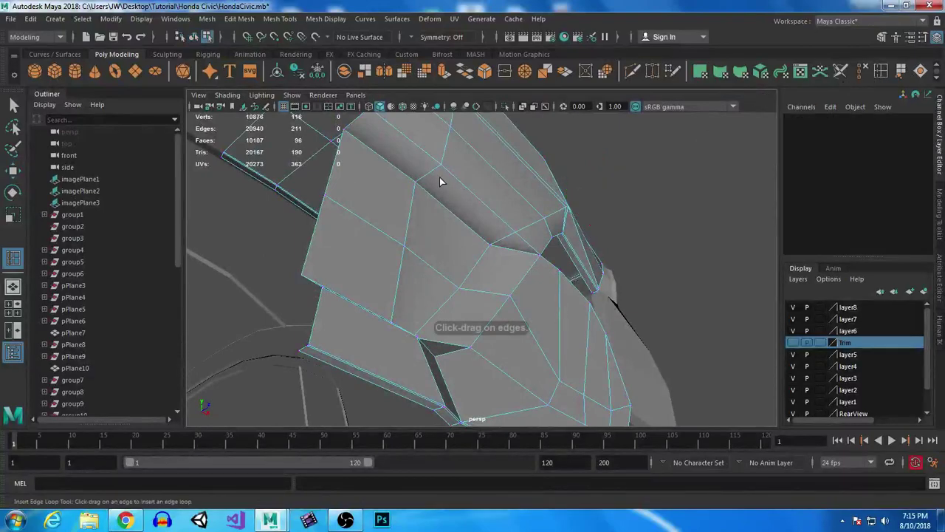
{"action": "left_click", "coordinate": [433, 176]}
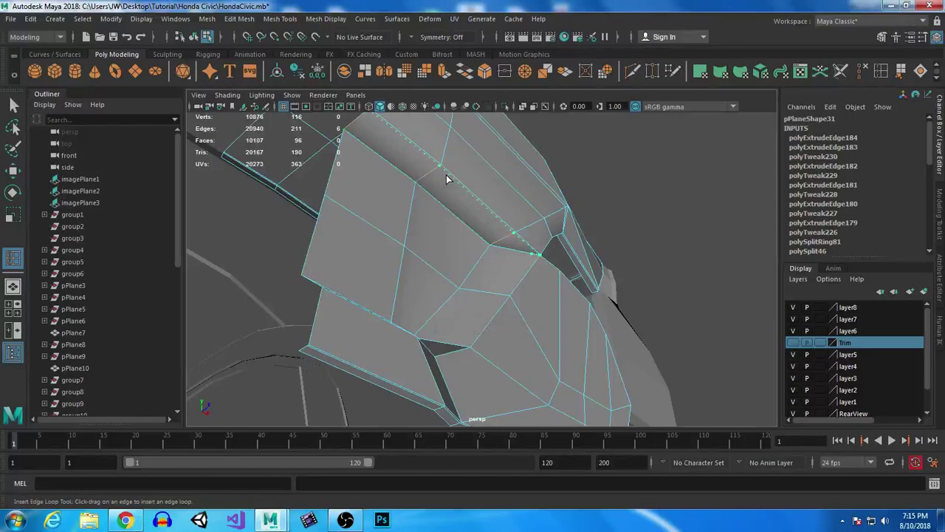
Step: Insert a supporting edge loop close beside the diagonal crease of the recessed section
{"action": "left_click_drag", "start_coordinate": [446, 179], "coordinate": [450, 270], "text": "alt"}
{"action": "right_click_drag", "start_coordinate": [450, 270], "coordinate": [510, 375], "text": "alt"}
{"action": "middle_click_drag", "start_coordinate": [545, 267], "coordinate": [525, 287], "text": "alt"}
{"action": "left_click_drag", "start_coordinate": [524, 286], "coordinate": [643, 283], "text": "alt"}
{"action": "left_click_drag", "start_coordinate": [563, 286], "coordinate": [587, 285]}
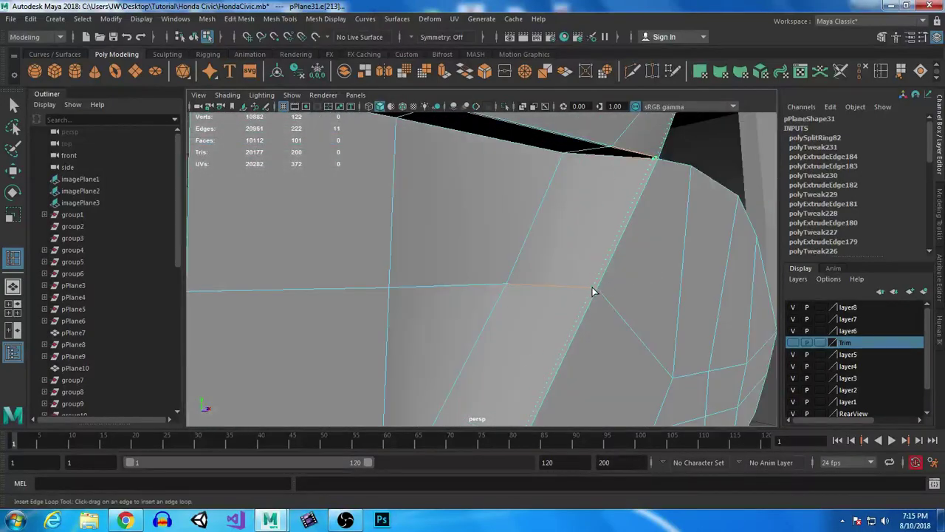
{"action": "left_click", "coordinate": [593, 291]}
Step: Delete the edge at the new loop's lower end and cut a replacement edge along the lower horizontal crease to the panel's inner edge
{"action": "left_click_drag", "start_coordinate": [603, 289], "coordinate": [559, 247], "text": "alt"}
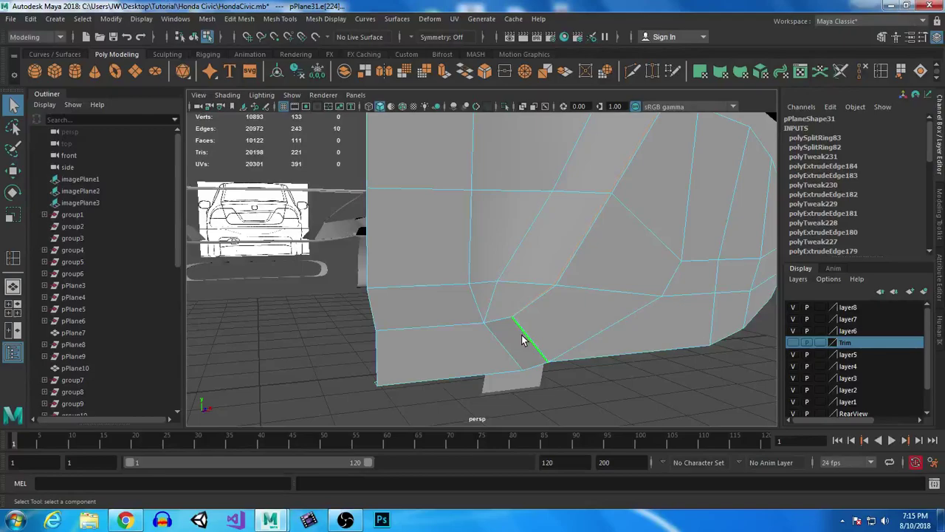
{"action": "key", "text": "Delete"}
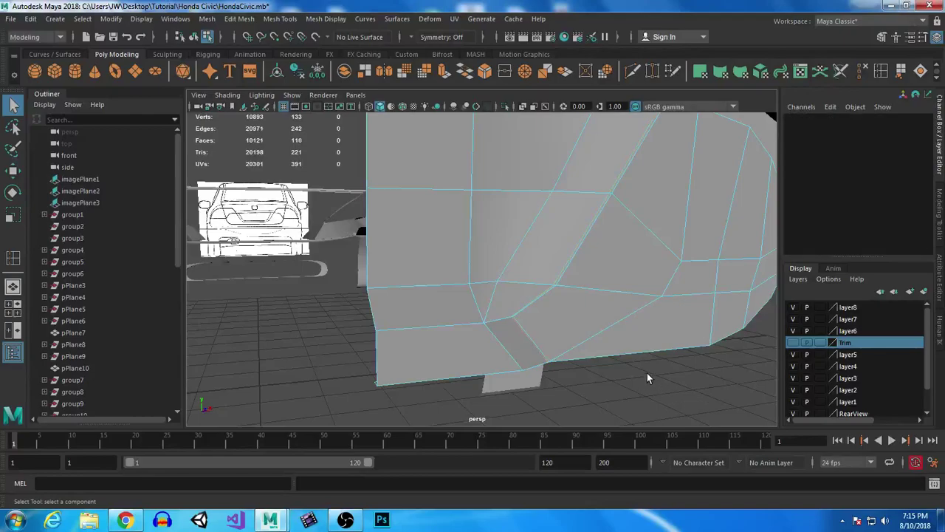
{"action": "right_click_drag", "start_coordinate": [526, 243], "coordinate": [617, 396], "text": "alt"}
{"action": "middle_click_drag", "start_coordinate": [617, 395], "coordinate": [613, 301], "text": "alt"}
{"action": "right_click_drag", "start_coordinate": [613, 302], "coordinate": [677, 393], "text": "alt"}
{"action": "left_click", "coordinate": [729, 282]}
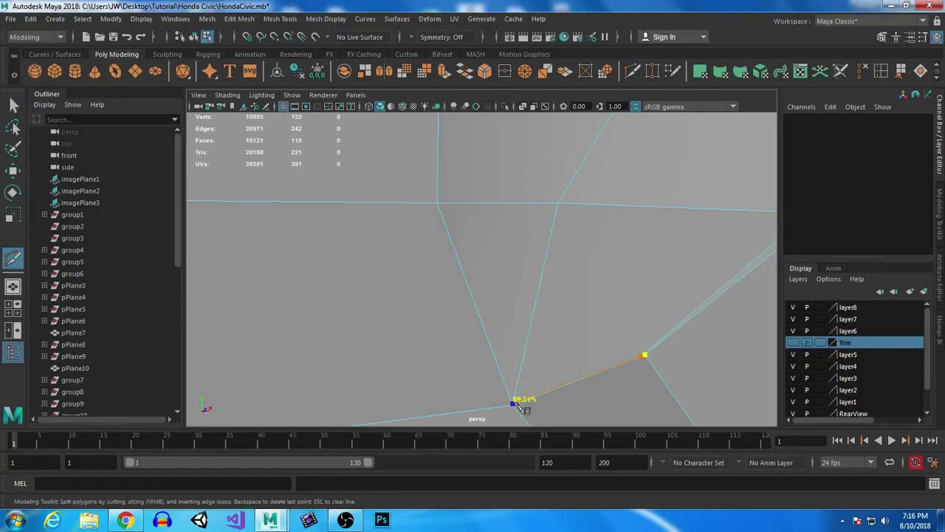
{"action": "right_click_drag", "start_coordinate": [533, 389], "coordinate": [595, 359], "text": "alt"}
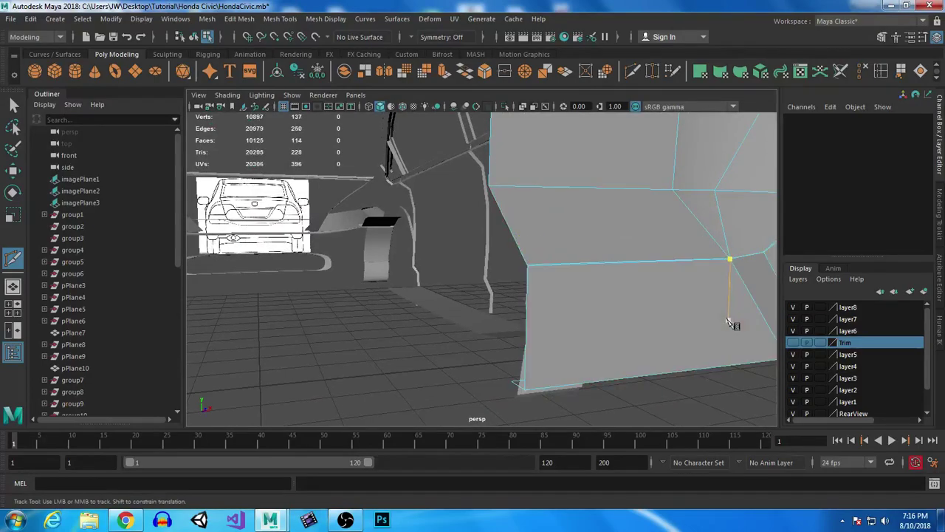
Step: Preview the lower rear section in smoothed display
{"action": "middle_click_drag", "start_coordinate": [705, 308], "coordinate": [534, 362], "text": "alt"}
{"action": "right_click_drag", "start_coordinate": [512, 310], "coordinate": [480, 285], "text": "alt"}
{"action": "middle_click_drag", "start_coordinate": [569, 357], "coordinate": [517, 321], "text": "alt"}
{"action": "right_click_drag", "start_coordinate": [517, 320], "coordinate": [490, 294], "text": "alt"}
{"action": "key", "text": "3"}
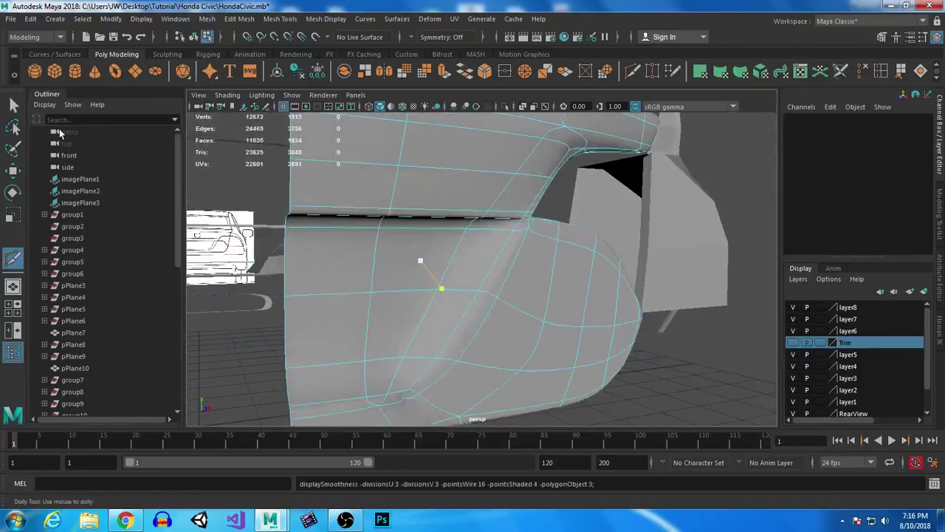
{"action": "left_click", "coordinate": [12, 104]}
Step: Select the bottom strip's vertices near the car's centre and move them toward the car's front, in line with the rest of the strip
{"action": "left_click_drag", "start_coordinate": [532, 310], "coordinate": [607, 331], "text": "alt"}
{"action": "middle_click_drag", "start_coordinate": [607, 331], "coordinate": [604, 326], "text": "alt"}
{"action": "left_click_drag", "start_coordinate": [605, 327], "coordinate": [462, 360], "text": "alt"}
{"action": "right_click_drag", "start_coordinate": [430, 285], "coordinate": [375, 185]}
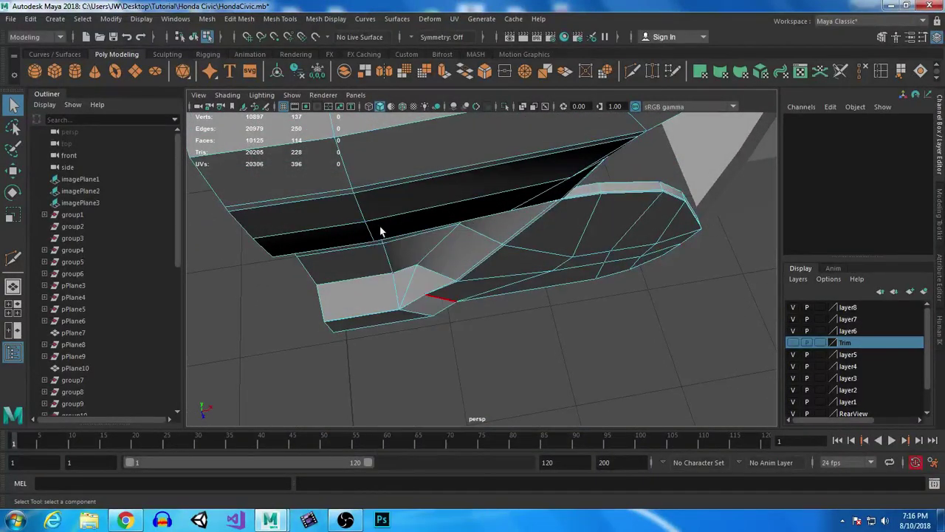
{"action": "left_click_drag", "start_coordinate": [415, 370], "coordinate": [314, 314]}
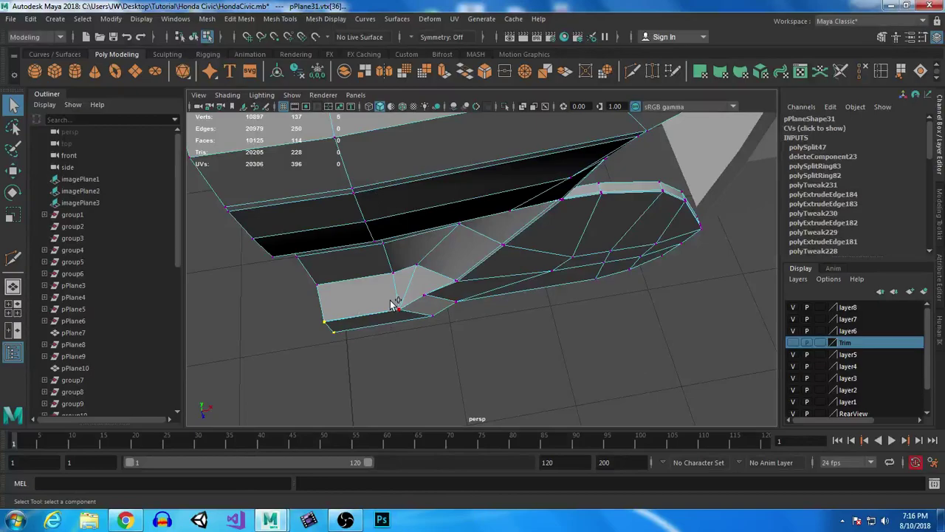
{"action": "key", "text": "space"}
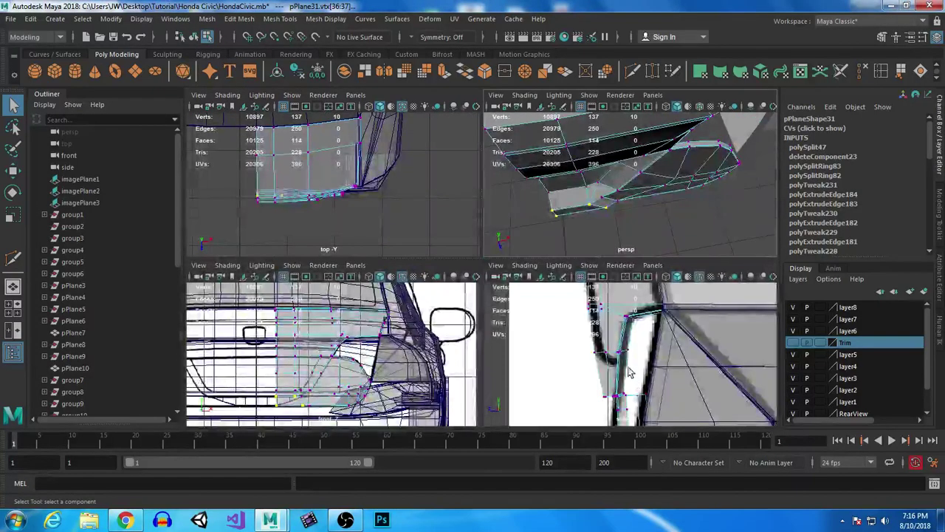
{"action": "key", "text": "space"}
{"action": "middle_click_drag", "start_coordinate": [548, 376], "coordinate": [569, 226], "text": "alt"}
{"action": "middle_click_drag", "start_coordinate": [604, 305], "coordinate": [603, 242], "text": "alt"}
{"action": "key", "text": "w"}
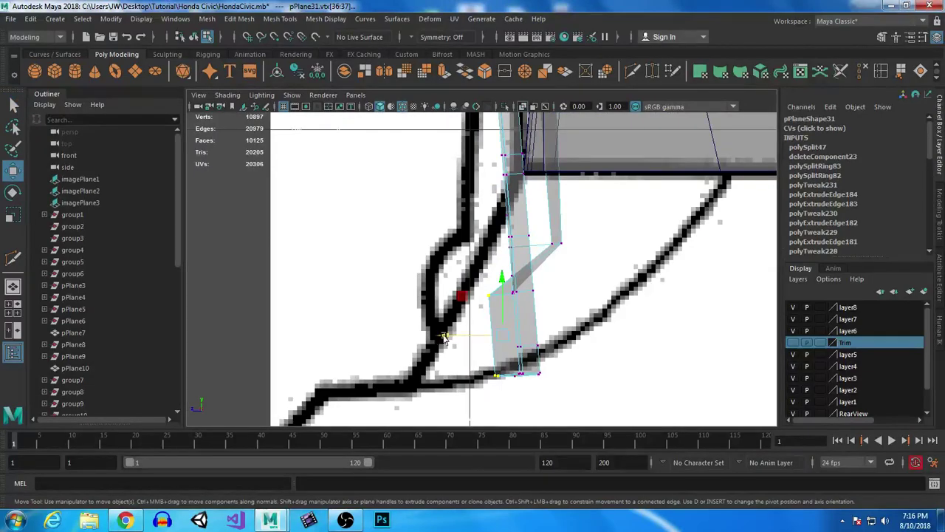
{"action": "left_click_drag", "start_coordinate": [443, 338], "coordinate": [457, 341]}
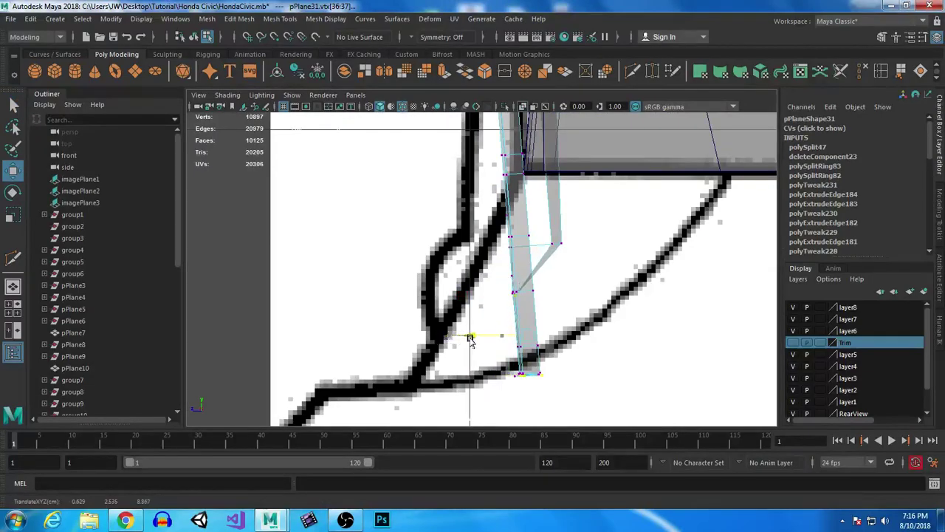
Step: Move the stray vertex on the bottom rim toward the car's front, in line with its neighbouring rim vertices
{"action": "key", "text": "space"}
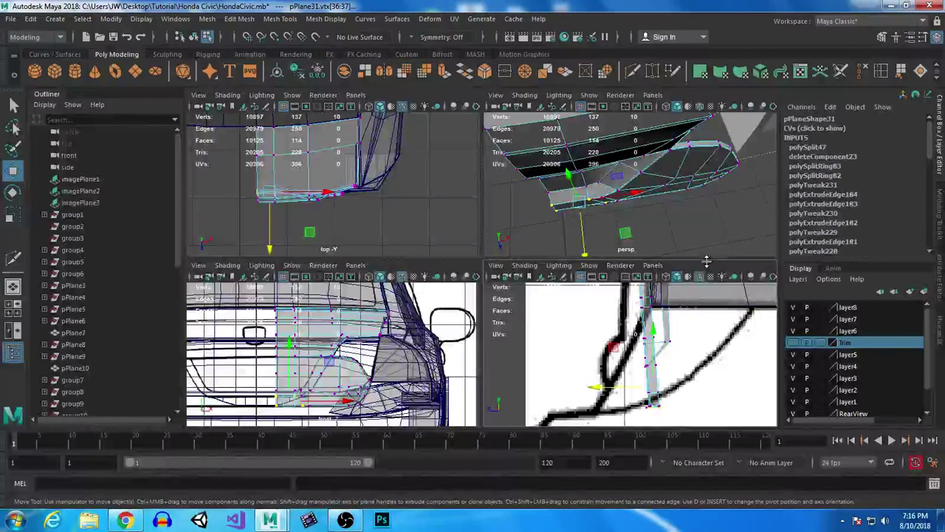
{"action": "key", "text": "space"}
{"action": "right_click_drag", "start_coordinate": [694, 249], "coordinate": [593, 295], "text": "alt"}
{"action": "key", "text": "space"}
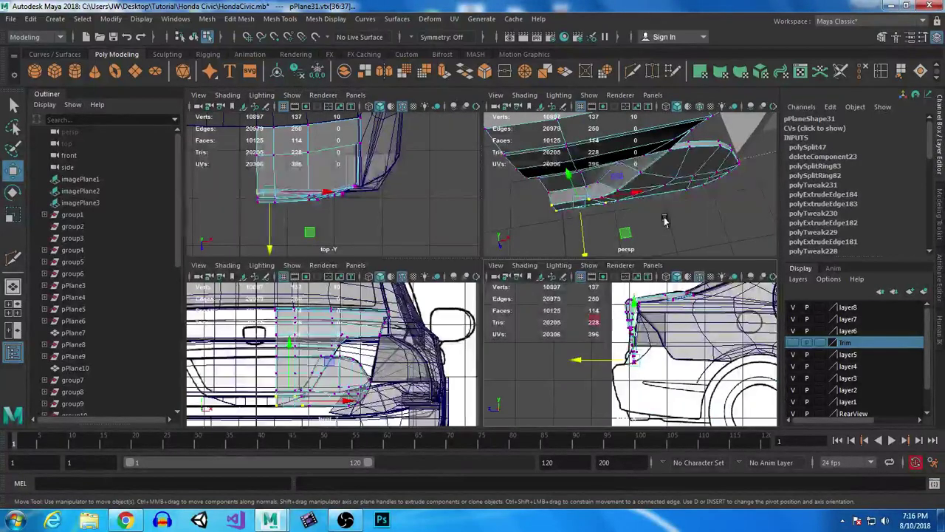
{"action": "key", "text": "space"}
{"action": "left_click_drag", "start_coordinate": [487, 310], "coordinate": [557, 314], "text": "alt"}
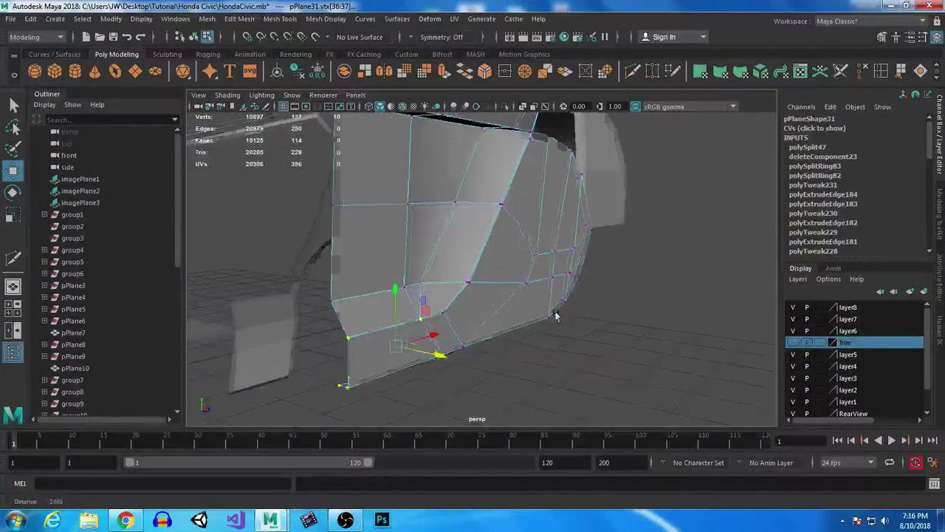
{"action": "scroll", "coordinate": [542, 318], "scroll_direction": "up", "scroll_amount": 5}
{"action": "middle_click_drag", "start_coordinate": [490, 333], "coordinate": [491, 273], "text": "alt"}
{"action": "left_click_drag", "start_coordinate": [489, 273], "coordinate": [501, 253], "text": "alt"}
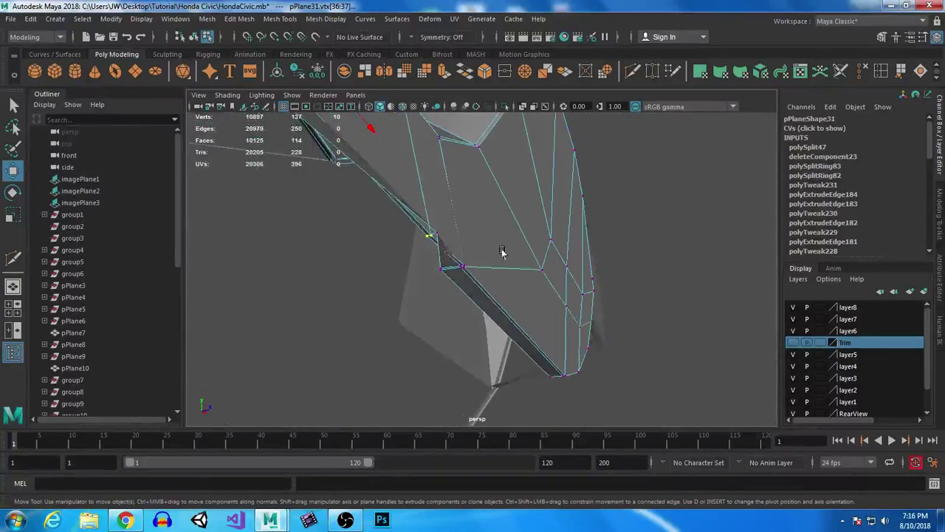
{"action": "left_click_drag", "start_coordinate": [492, 219], "coordinate": [458, 225]}
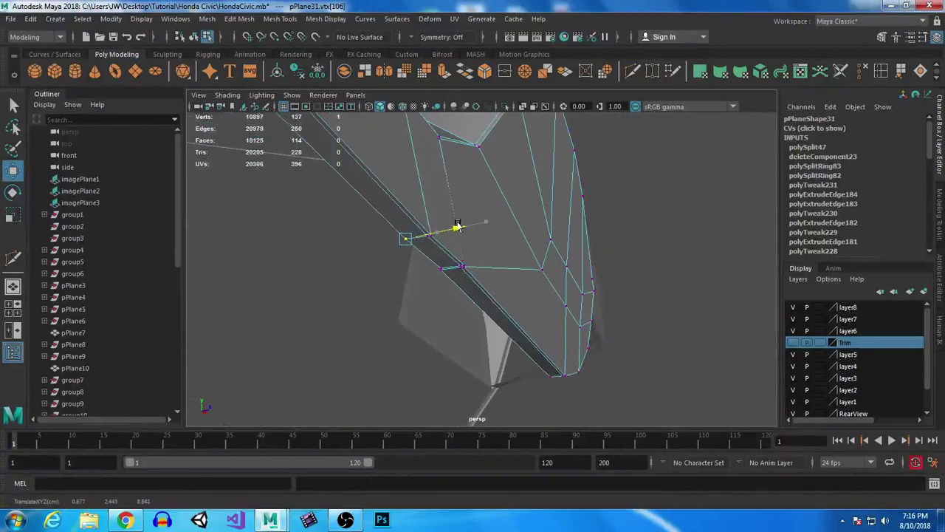
Step: Save the scene and show the adjoining rear quarter panel in smoothed display next to the trunk lid
{"action": "scroll", "coordinate": [554, 254], "scroll_direction": "down", "scroll_amount": 4}
{"action": "left_click_drag", "start_coordinate": [553, 254], "coordinate": [675, 382], "text": "alt"}
{"action": "key", "text": "ctrl+s"}
{"action": "left_click", "coordinate": [496, 310]}
{"action": "right_click_drag", "start_coordinate": [597, 141], "coordinate": [642, 198]}
{"action": "left_click_drag", "start_coordinate": [643, 199], "coordinate": [535, 351], "text": "alt"}
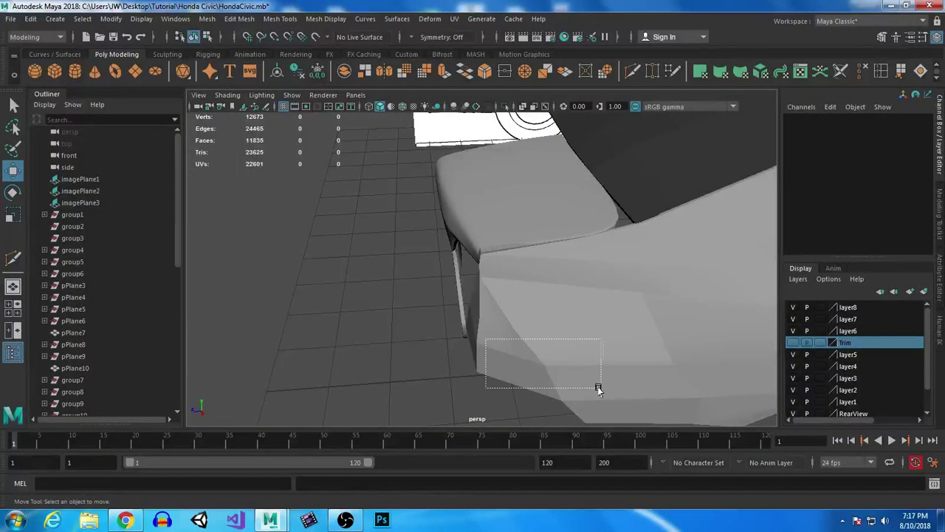
{"action": "left_click_drag", "start_coordinate": [598, 389], "coordinate": [598, 389]}
{"action": "left_click_drag", "start_coordinate": [529, 389], "coordinate": [507, 325], "text": "alt"}
{"action": "left_click", "coordinate": [553, 368]}
Step: Move the vertices at the lower rear section's outer tip and the next column inward slightly toward the car's front
{"action": "right_click_drag", "start_coordinate": [509, 325], "coordinate": [451, 180]}
{"action": "left_click_drag", "start_coordinate": [450, 220], "coordinate": [507, 290], "text": "alt"}
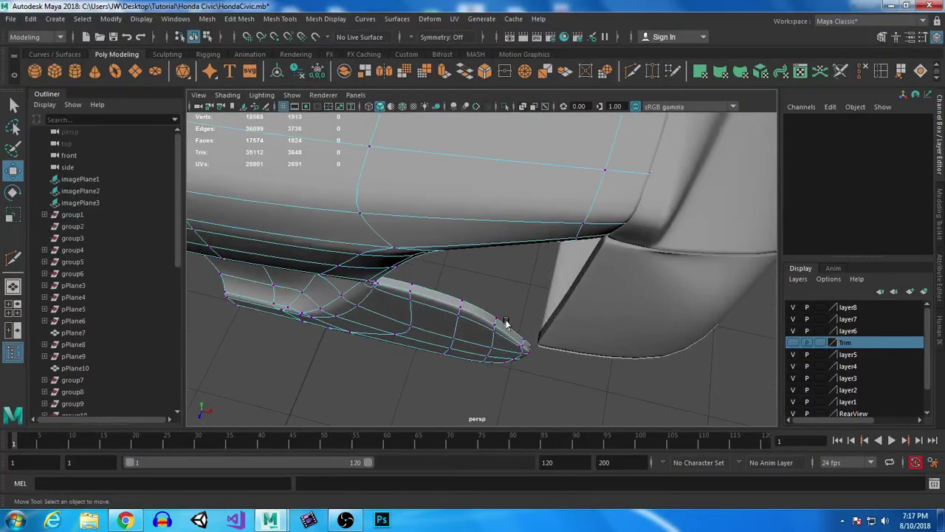
{"action": "left_click_drag", "start_coordinate": [529, 351], "coordinate": [528, 353]}
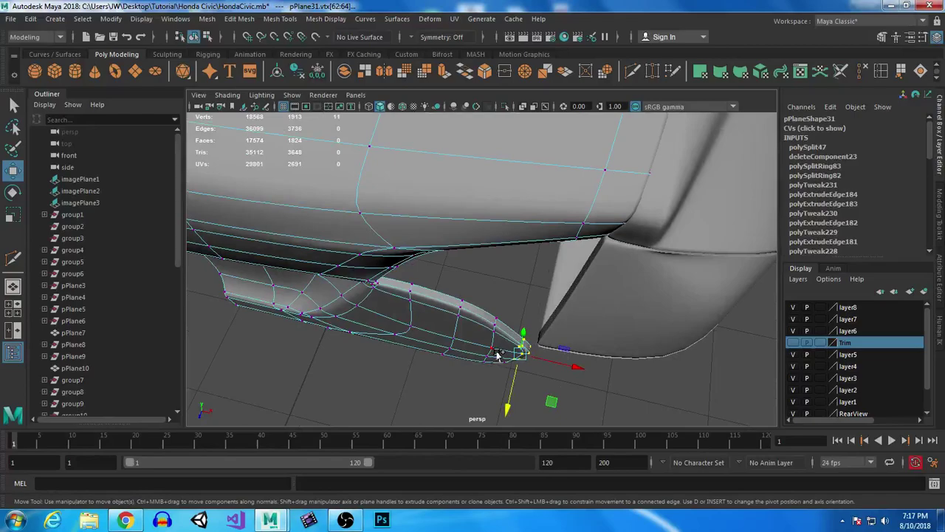
{"action": "left_click_drag", "start_coordinate": [504, 412], "coordinate": [508, 409]}
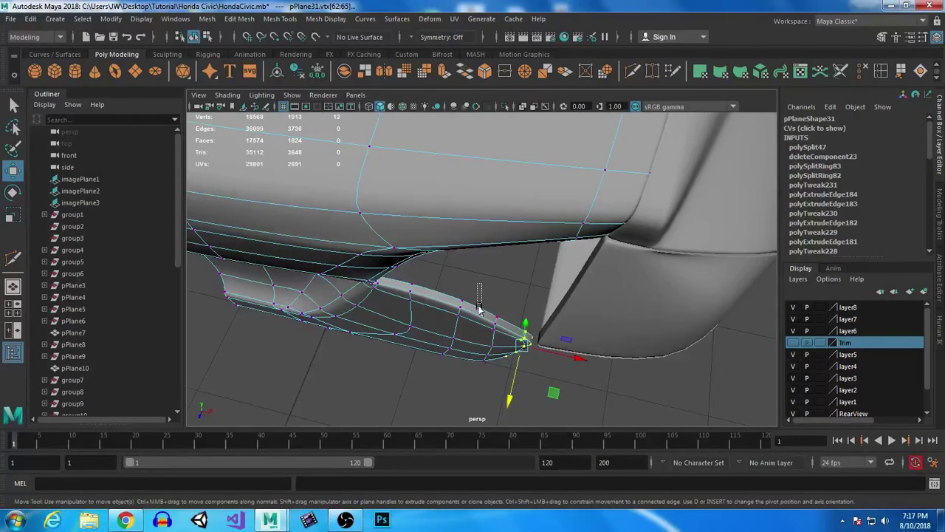
{"action": "left_click_drag", "start_coordinate": [471, 401], "coordinate": [473, 399]}
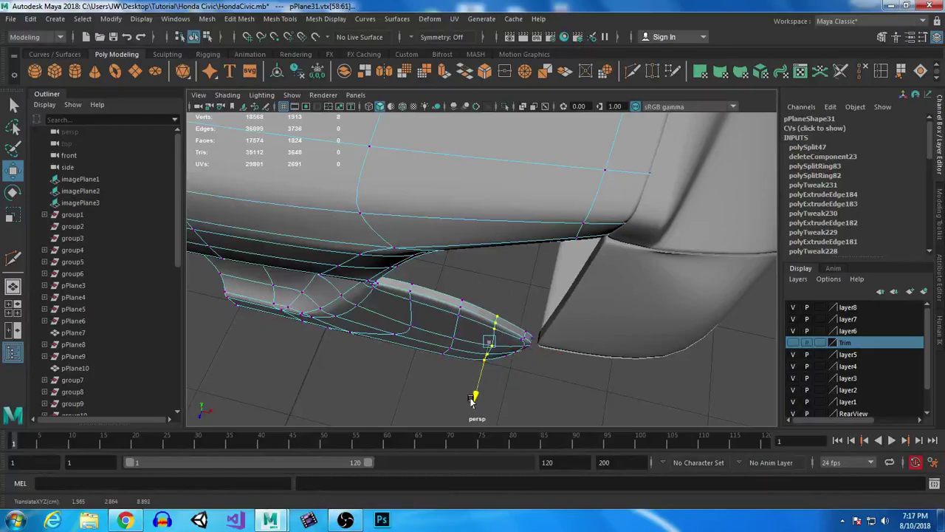
Step: Select the trunk lid and adjoining rear quarter panel as objects and return them to unsmoothed display
{"action": "left_click_drag", "start_coordinate": [604, 377], "coordinate": [499, 273], "text": "alt"}
{"action": "right_click_drag", "start_coordinate": [432, 208], "coordinate": [440, 202]}
{"action": "left_click_drag", "start_coordinate": [586, 330], "coordinate": [418, 268], "text": "alt"}
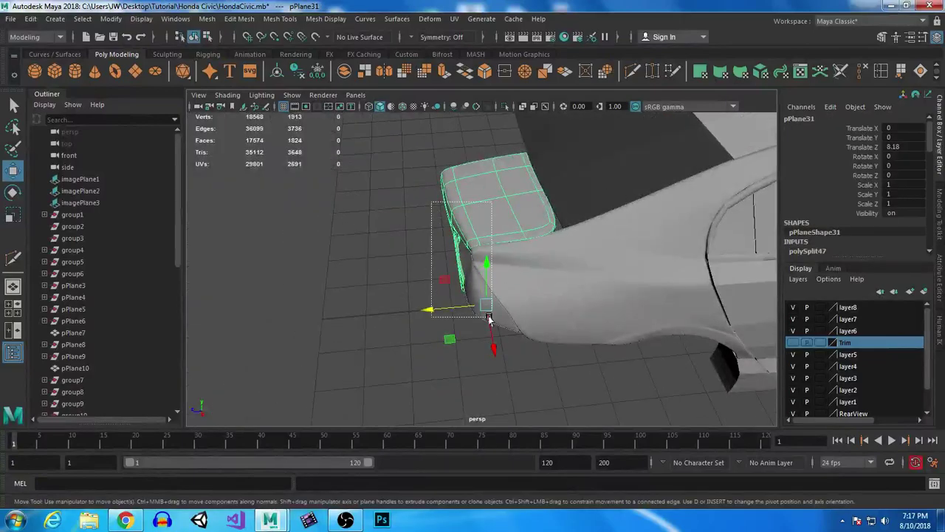
{"action": "left_click_drag", "start_coordinate": [488, 318], "coordinate": [488, 318]}
{"action": "key", "text": "1"}
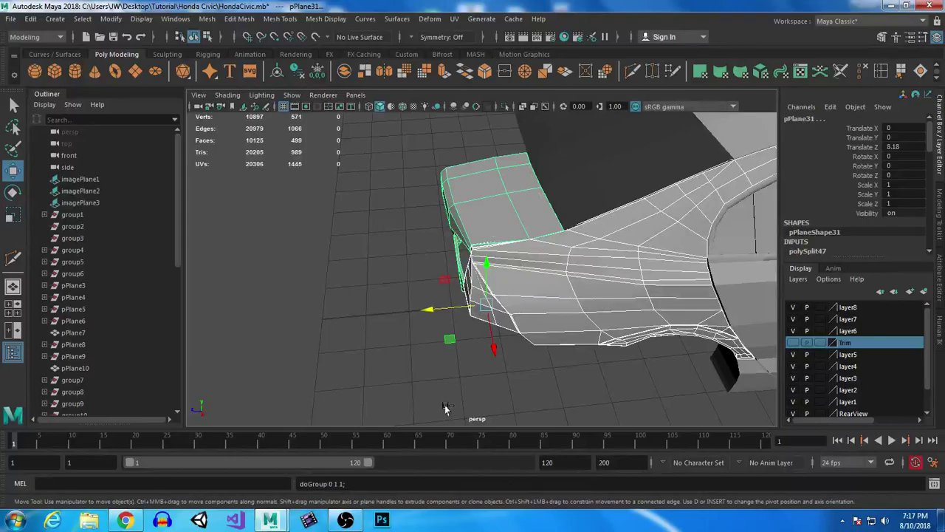
Step: Combine the trunk lid half and its mirrored copy on the opposite side of the car into one mesh
{"action": "left_click_drag", "start_coordinate": [443, 373], "coordinate": [574, 338], "text": "alt"}
{"action": "left_click", "coordinate": [458, 250]}
{"action": "left_click", "coordinate": [380, 283], "text": "shift"}
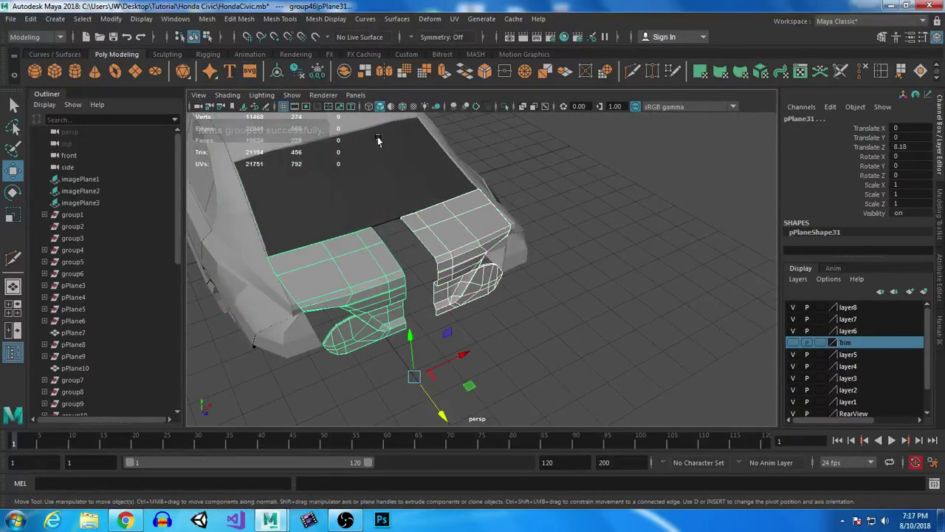
{"action": "left_click", "coordinate": [345, 71]}
Step: Select only the facing open border edges of the two trunk lid halves and bridge them to close the centre gap
{"action": "right_click_drag", "start_coordinate": [443, 217], "coordinate": [502, 222], "text": "alt"}
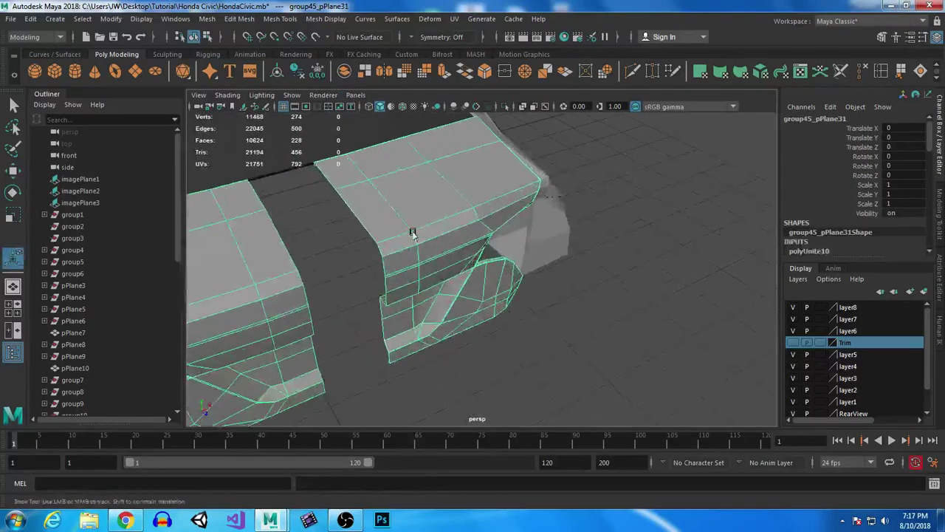
{"action": "middle_click_drag", "start_coordinate": [411, 230], "coordinate": [491, 231], "text": "alt"}
{"action": "right_click_drag", "start_coordinate": [492, 231], "coordinate": [477, 125]}
{"action": "left_click_drag", "start_coordinate": [472, 270], "coordinate": [356, 233], "text": "alt"}
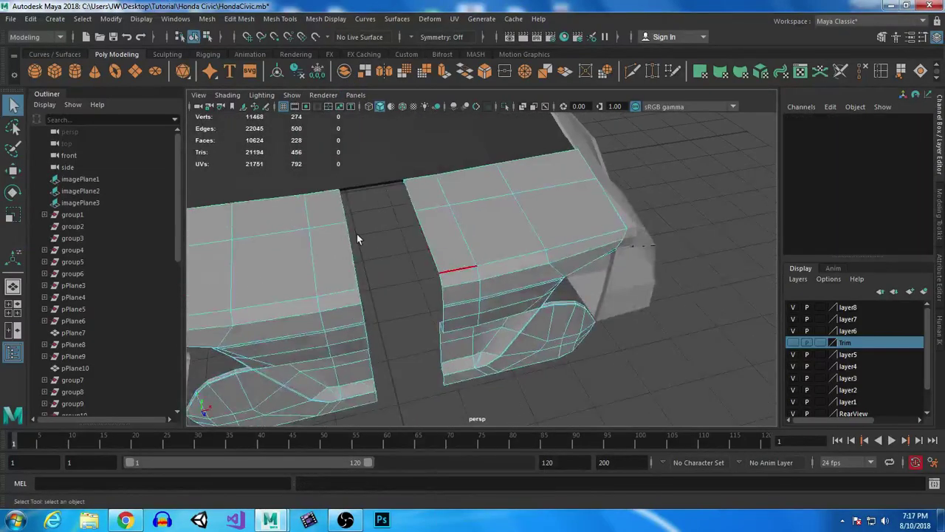
{"action": "key", "text": "space"}
{"action": "key", "text": "space"}
{"action": "middle_click_drag", "start_coordinate": [325, 175], "coordinate": [391, 199], "text": "alt"}
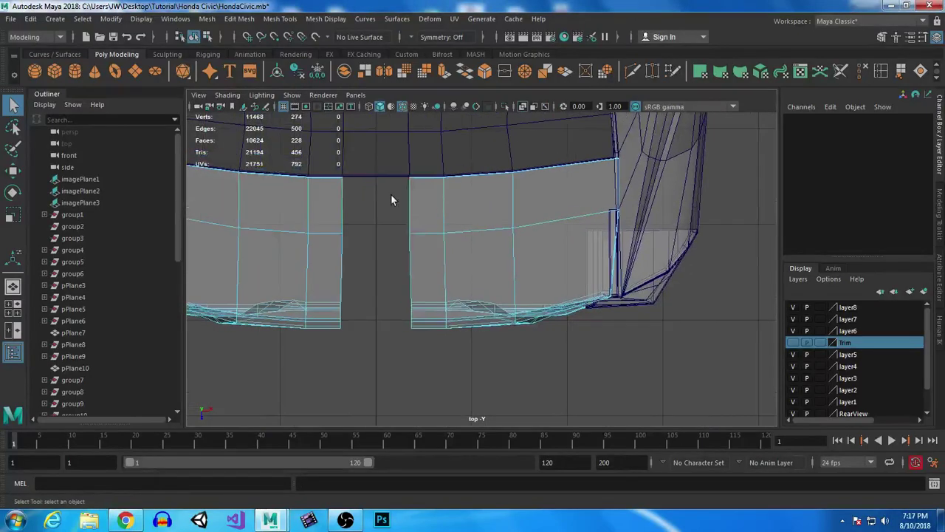
{"action": "left_click_drag", "start_coordinate": [420, 356], "coordinate": [420, 357]}
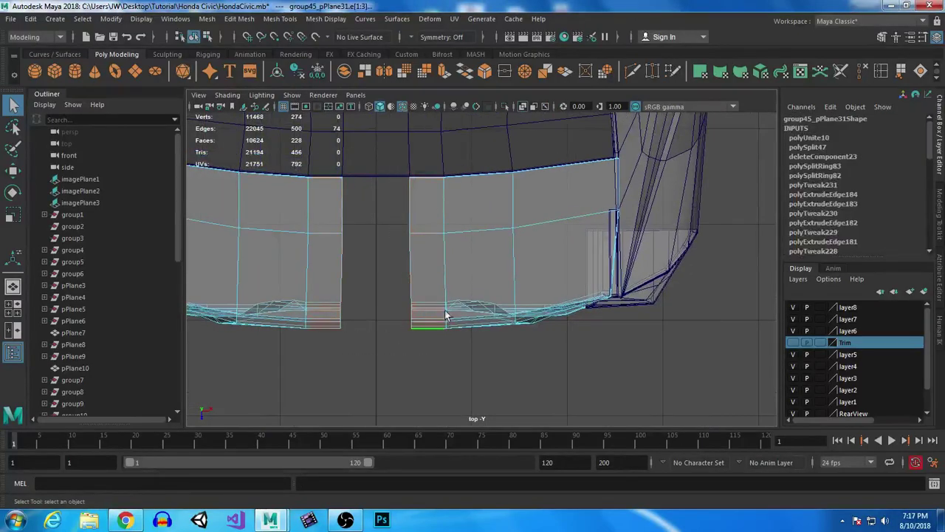
{"action": "left_click_drag", "start_coordinate": [330, 373], "coordinate": [330, 373], "text": "ctrl"}
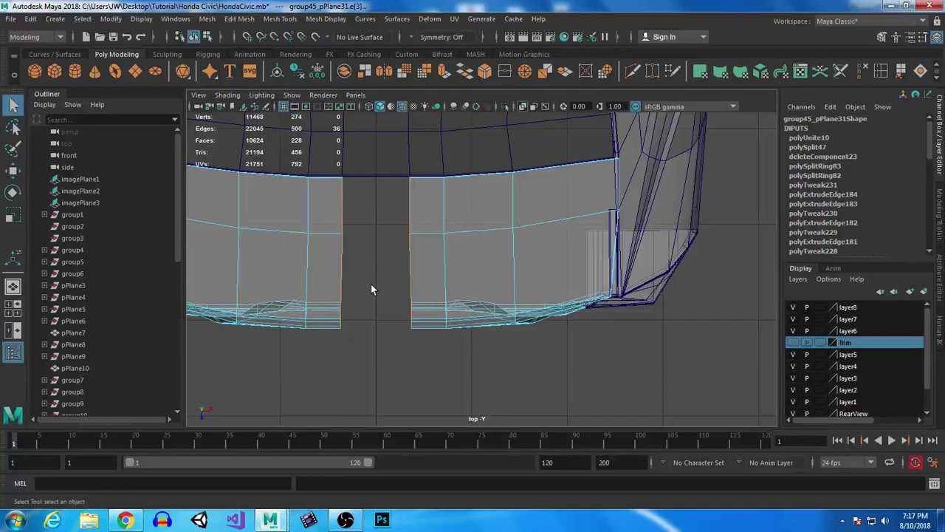
{"action": "key", "text": "g"}
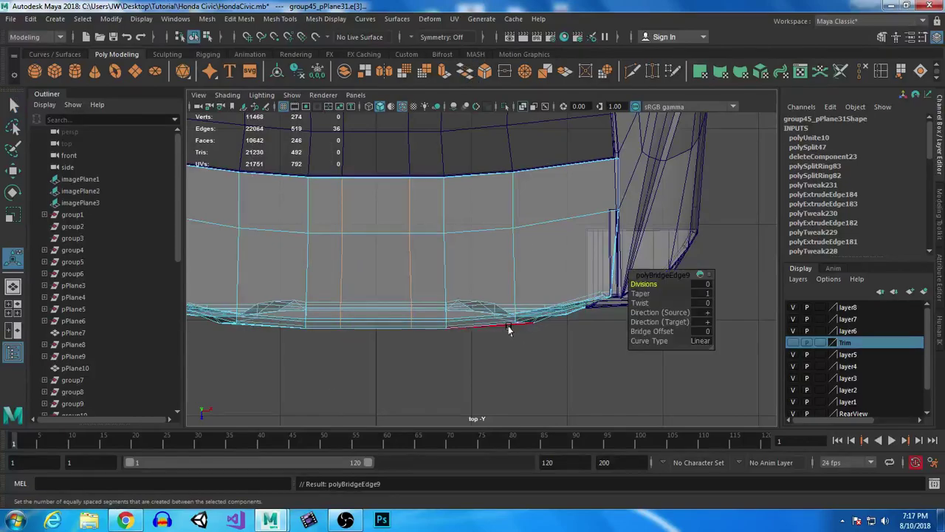
Step: Insert a supporting edge loop close to the trunk lid's outer border beside the finished rear quarter panel
{"action": "key", "text": "space"}
{"action": "key", "text": "space"}
{"action": "left_click_drag", "start_coordinate": [587, 168], "coordinate": [394, 358], "text": "alt"}
{"action": "middle_click_drag", "start_coordinate": [487, 264], "coordinate": [487, 264], "text": "alt"}
{"action": "left_click_drag", "start_coordinate": [487, 264], "coordinate": [409, 245], "text": "alt"}
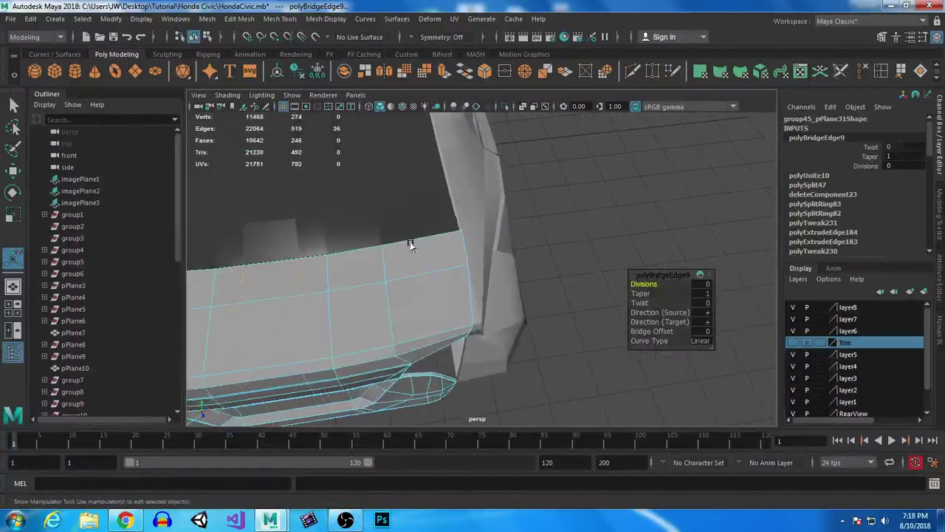
{"action": "right_click_drag", "start_coordinate": [409, 245], "coordinate": [436, 311], "text": "alt"}
{"action": "middle_click_drag", "start_coordinate": [437, 310], "coordinate": [566, 237], "text": "alt"}
{"action": "left_click_drag", "start_coordinate": [471, 341], "coordinate": [471, 297], "text": "alt"}
{"action": "middle_click_drag", "start_coordinate": [471, 297], "coordinate": [392, 310], "text": "alt"}
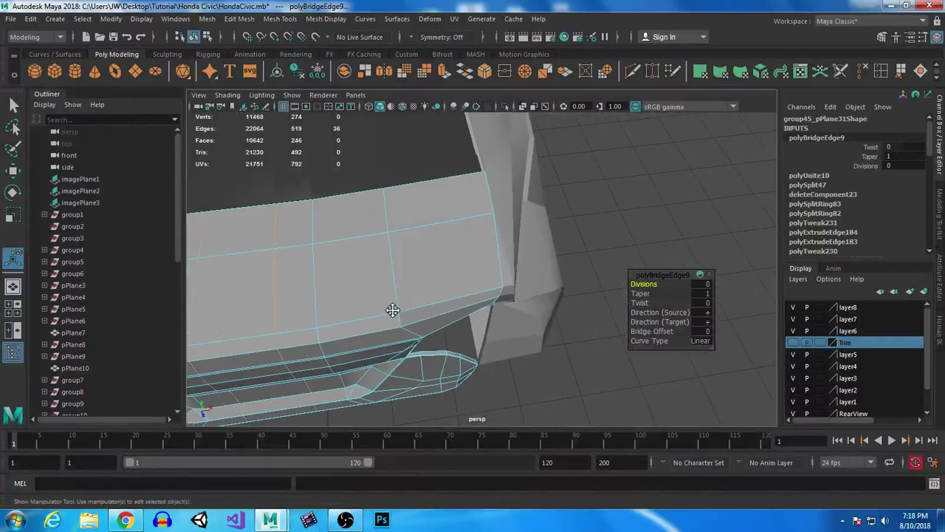
{"action": "right_click_drag", "start_coordinate": [392, 310], "coordinate": [525, 338], "text": "alt"}
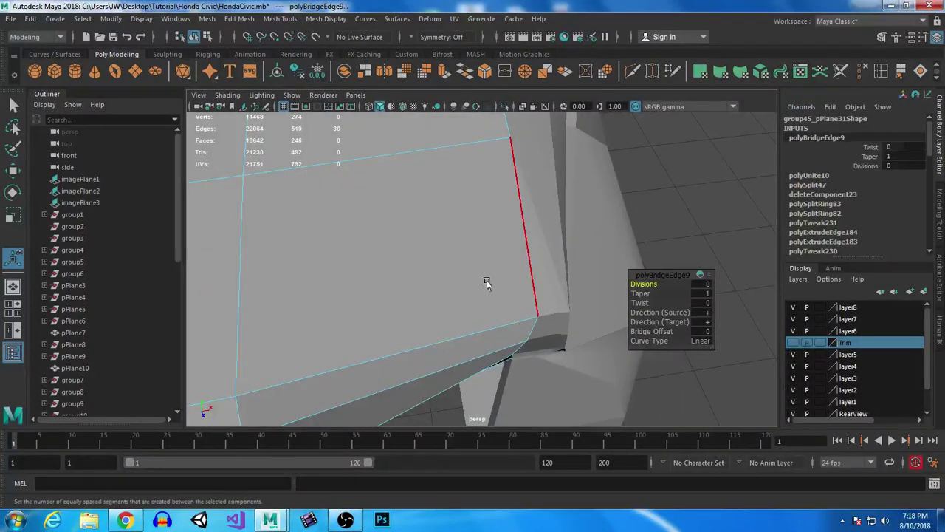
{"action": "right_click_drag", "start_coordinate": [486, 281], "coordinate": [530, 319], "text": "shift"}
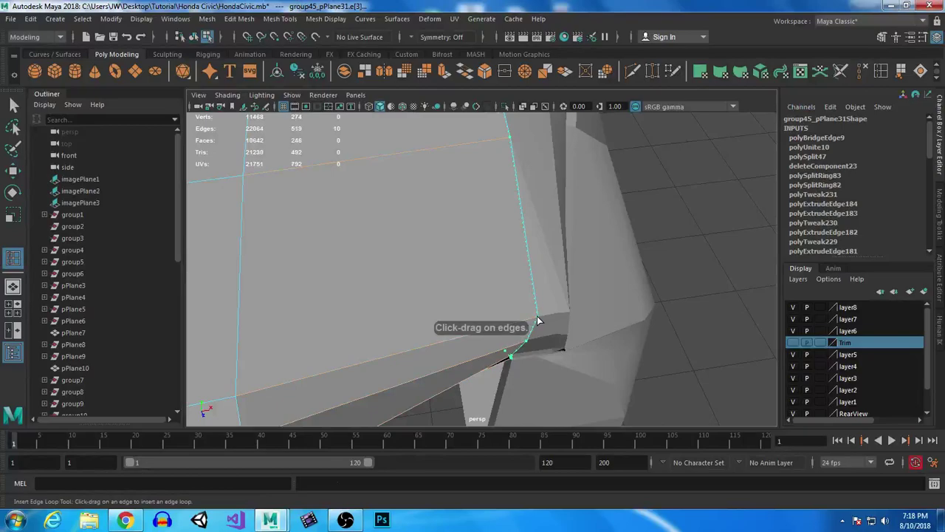
{"action": "left_click", "coordinate": [537, 316]}
Step: Insert a matching supporting edge loop close to the outer border at the trunk lid's opposite end
{"action": "scroll", "coordinate": [558, 282], "scroll_direction": "down", "scroll_amount": 3}
{"action": "middle_click_drag", "start_coordinate": [471, 399], "coordinate": [824, 184], "text": "alt"}
{"action": "right_click_drag", "start_coordinate": [824, 184], "coordinate": [540, 294], "text": "alt"}
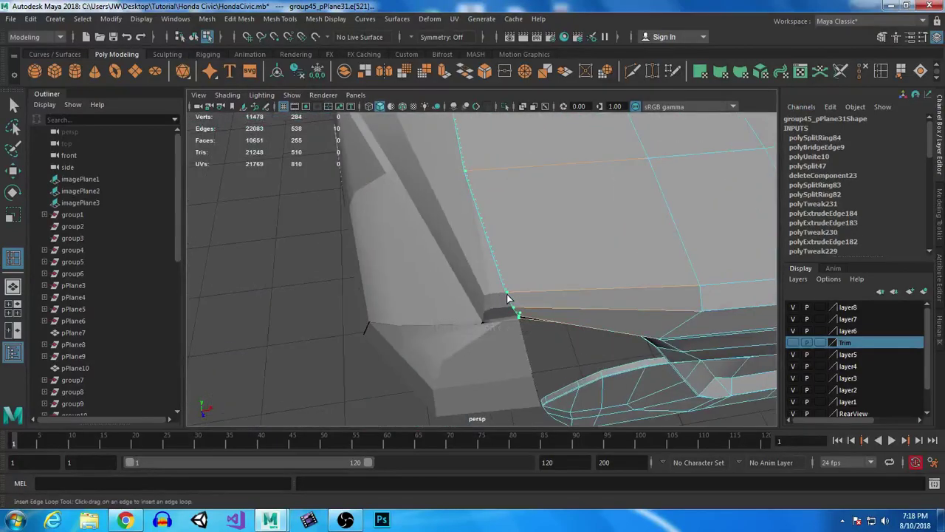
{"action": "left_click", "coordinate": [507, 299]}
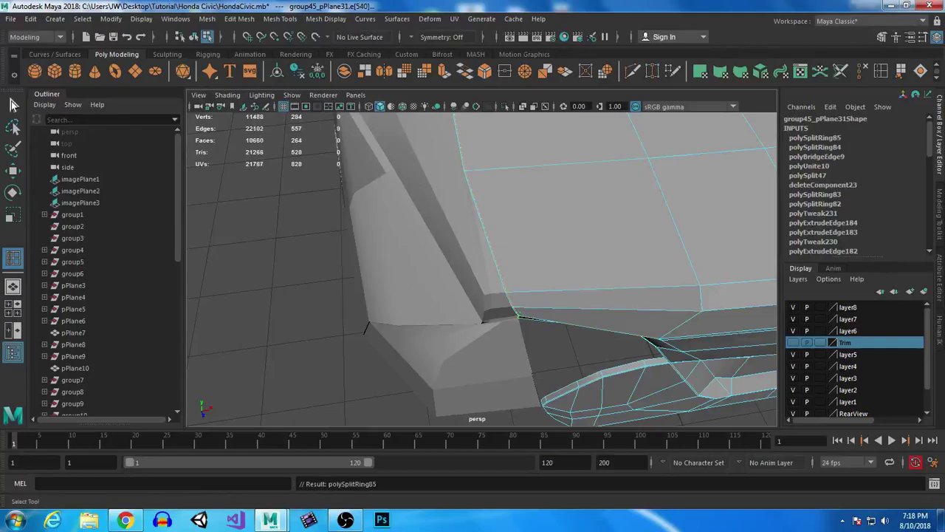
Step: Examine the trunk lid and adjoining rear quarter panel as objects in smoothed display and return both to unsmoothed display
{"action": "right_click_drag", "start_coordinate": [601, 310], "coordinate": [529, 268], "text": "alt"}
{"action": "right_click_drag", "start_coordinate": [435, 180], "coordinate": [508, 135]}
{"action": "left_click_drag", "start_coordinate": [565, 284], "coordinate": [466, 270], "text": "alt"}
{"action": "left_click_drag", "start_coordinate": [407, 264], "coordinate": [473, 308]}
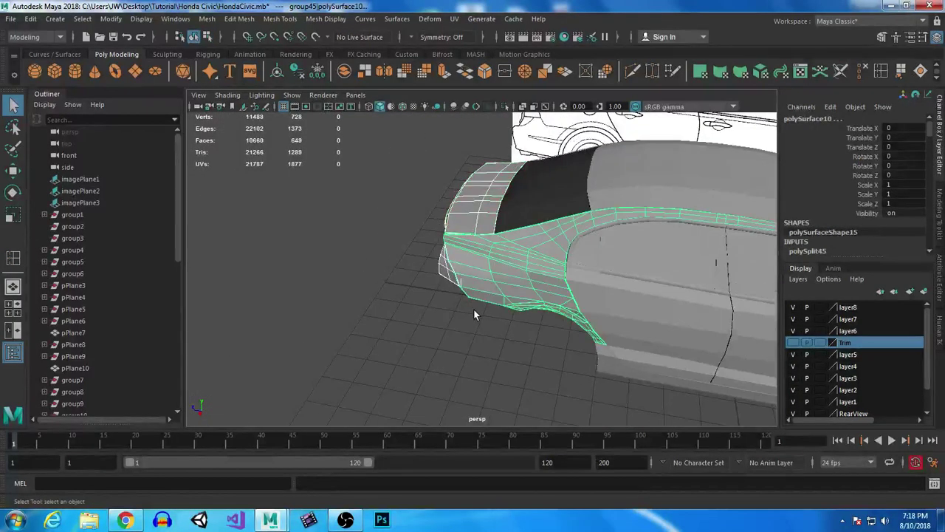
{"action": "left_click", "coordinate": [382, 323]}
{"action": "left_click_drag", "start_coordinate": [382, 323], "coordinate": [432, 323], "text": "alt"}
{"action": "right_click_drag", "start_coordinate": [433, 323], "coordinate": [713, 435], "text": "alt"}
{"action": "left_click_drag", "start_coordinate": [660, 268], "coordinate": [593, 329], "text": "alt"}
{"action": "middle_click_drag", "start_coordinate": [593, 330], "coordinate": [605, 382], "text": "alt"}
{"action": "left_click_drag", "start_coordinate": [605, 381], "coordinate": [582, 358], "text": "alt"}
{"action": "left_click_drag", "start_coordinate": [551, 265], "coordinate": [580, 264], "text": "alt"}
{"action": "left_click_drag", "start_coordinate": [624, 240], "coordinate": [384, 282], "text": "alt"}
{"action": "scroll", "coordinate": [529, 325], "scroll_direction": "down", "scroll_amount": 1}
{"action": "left_click_drag", "start_coordinate": [373, 244], "coordinate": [454, 349]}
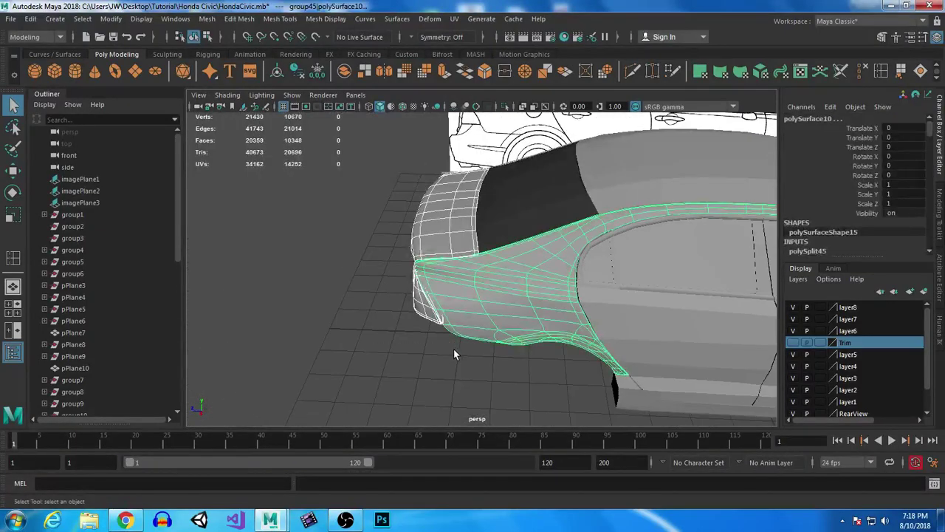
{"action": "left_click", "coordinate": [407, 327]}
Step: Examine the car body from the rear, side and front, and save the scene
{"action": "left_click_drag", "start_coordinate": [408, 327], "coordinate": [307, 223], "text": "alt"}
{"action": "left_click_drag", "start_coordinate": [403, 323], "coordinate": [484, 341], "text": "alt"}
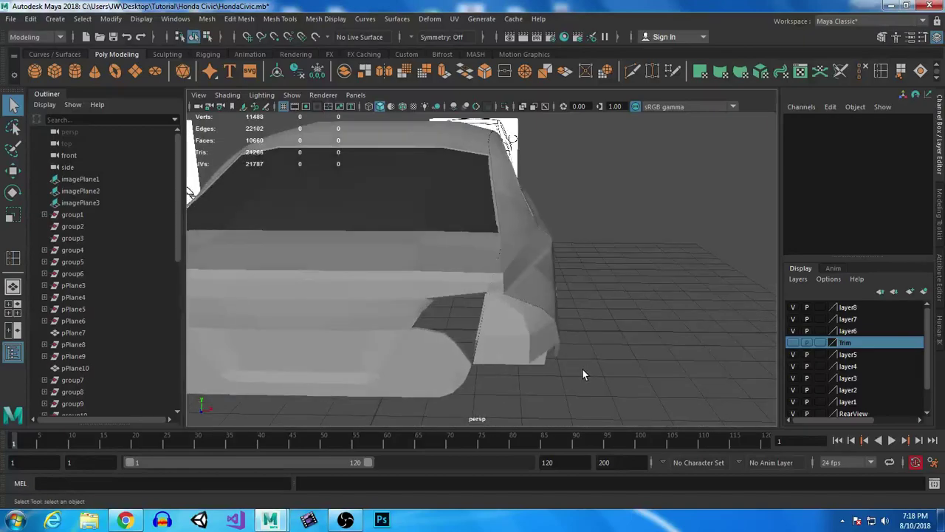
{"action": "middle_click_drag", "start_coordinate": [582, 370], "coordinate": [591, 312], "text": "alt"}
{"action": "right_click_drag", "start_coordinate": [591, 312], "coordinate": [628, 243], "text": "alt"}
{"action": "left_click_drag", "start_coordinate": [628, 245], "coordinate": [462, 266], "text": "alt"}
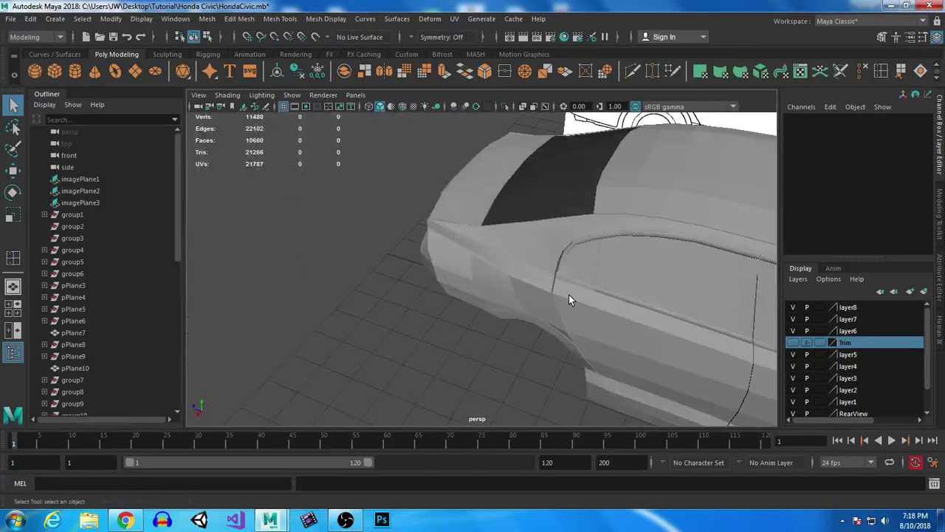
{"action": "middle_click_drag", "start_coordinate": [570, 298], "coordinate": [487, 238], "text": "alt"}
{"action": "right_click_drag", "start_coordinate": [487, 238], "coordinate": [457, 222], "text": "alt"}
{"action": "left_click_drag", "start_coordinate": [590, 283], "coordinate": [432, 249], "text": "alt"}
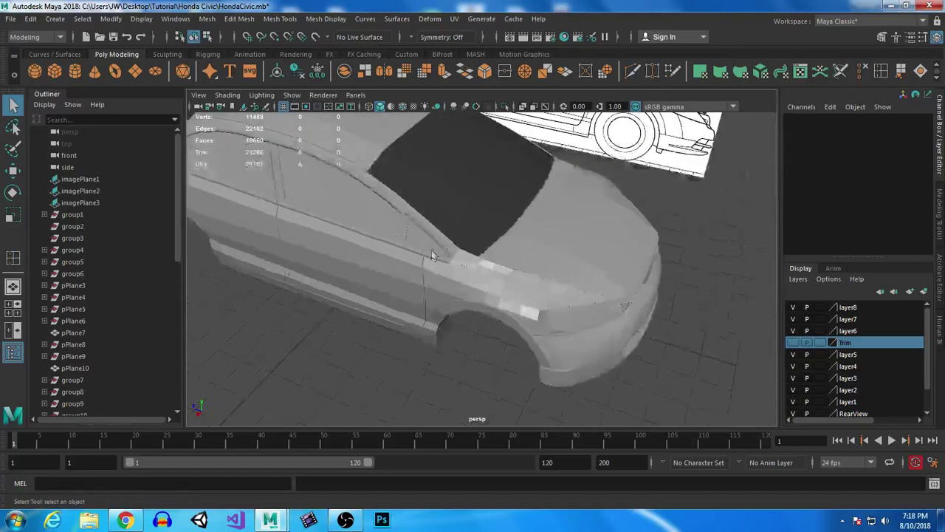
{"action": "left_click_drag", "start_coordinate": [494, 312], "coordinate": [603, 302], "text": "alt"}
{"action": "middle_click_drag", "start_coordinate": [604, 302], "coordinate": [564, 293], "text": "alt"}
{"action": "left_click_drag", "start_coordinate": [564, 293], "coordinate": [678, 321], "text": "alt"}
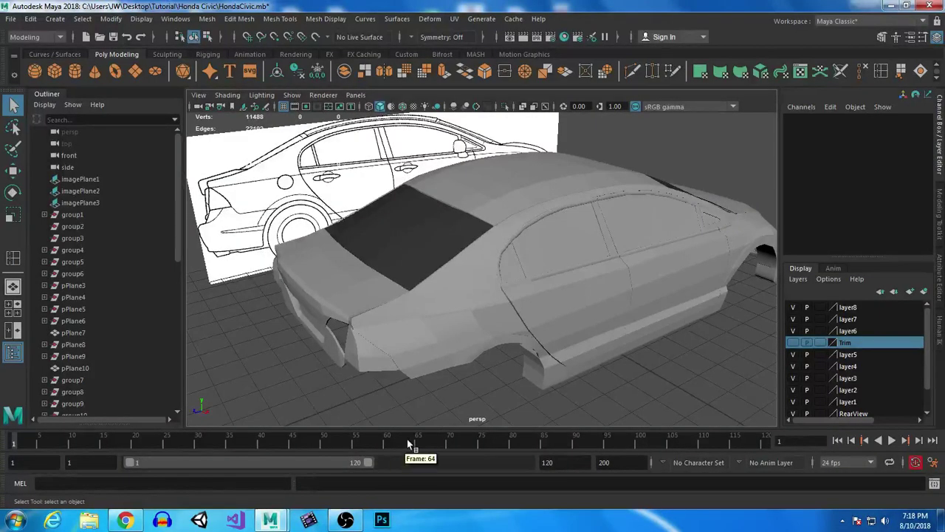
{"action": "key", "text": "ctrl+s"}
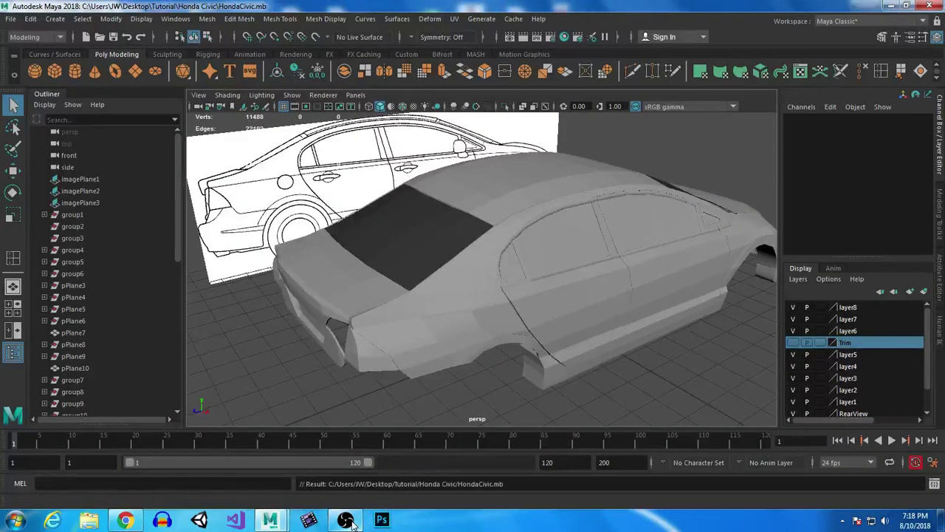